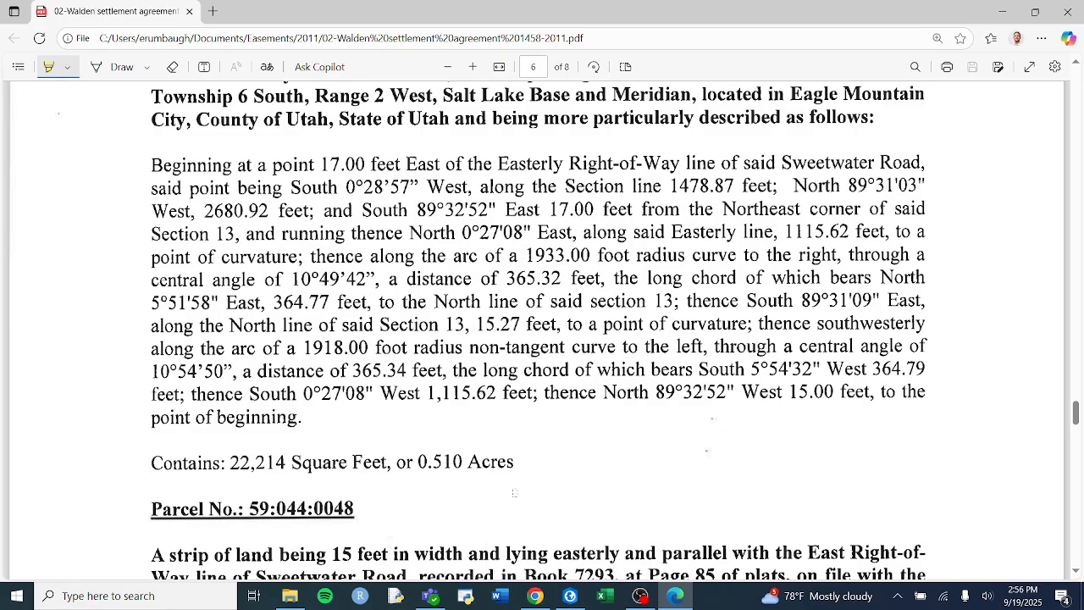
- Switch to ArcGIS Pro, find the Enable COGO geoprocessing tool and view the line layers available as its input
left_click(570, 596)
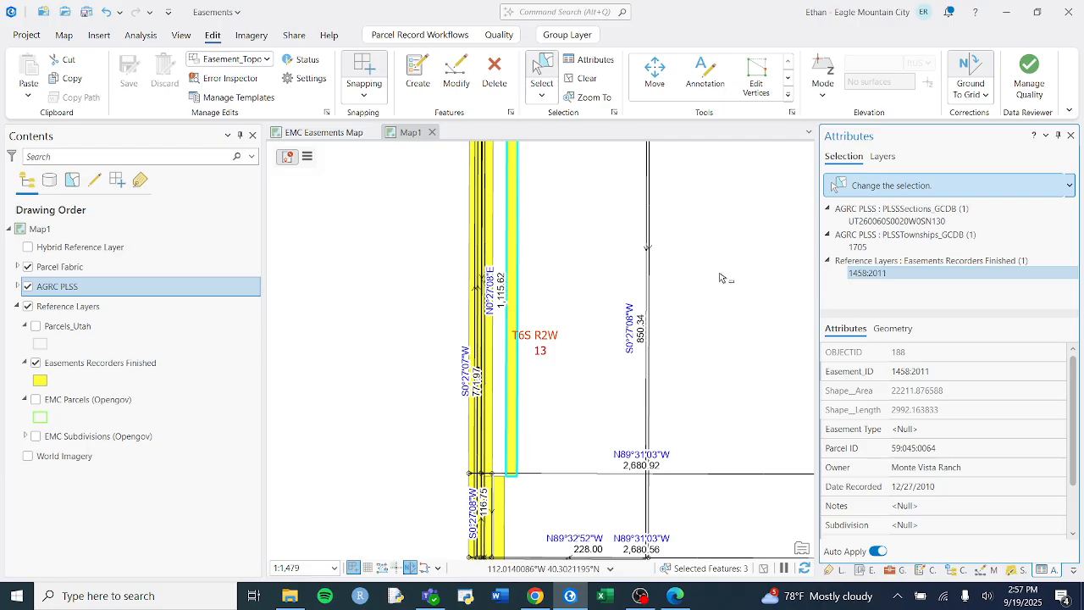
left_click(145, 361)
left_click(978, 471)
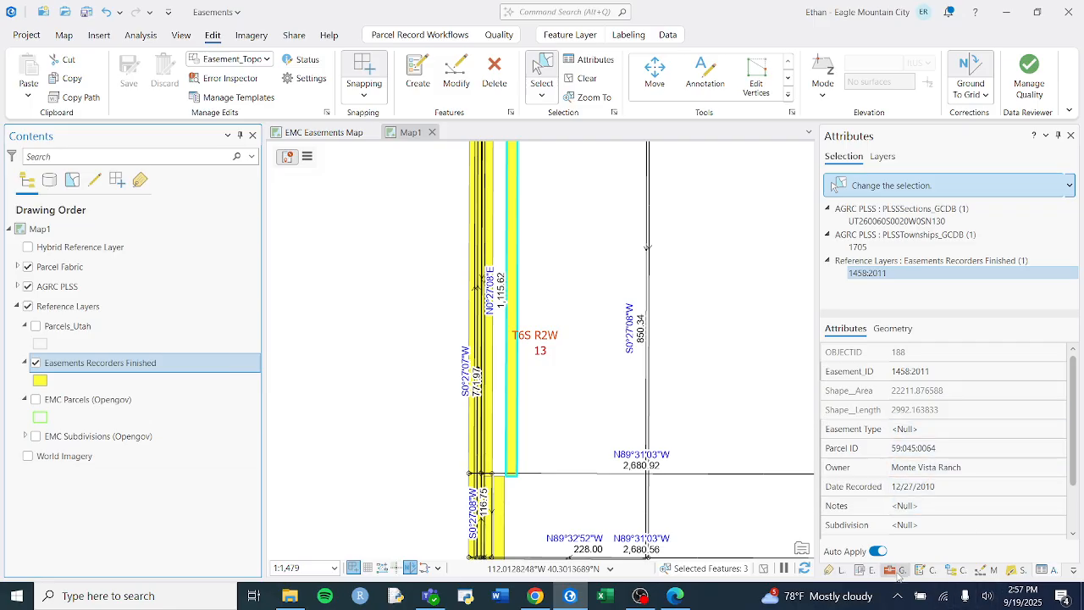
left_click(896, 569)
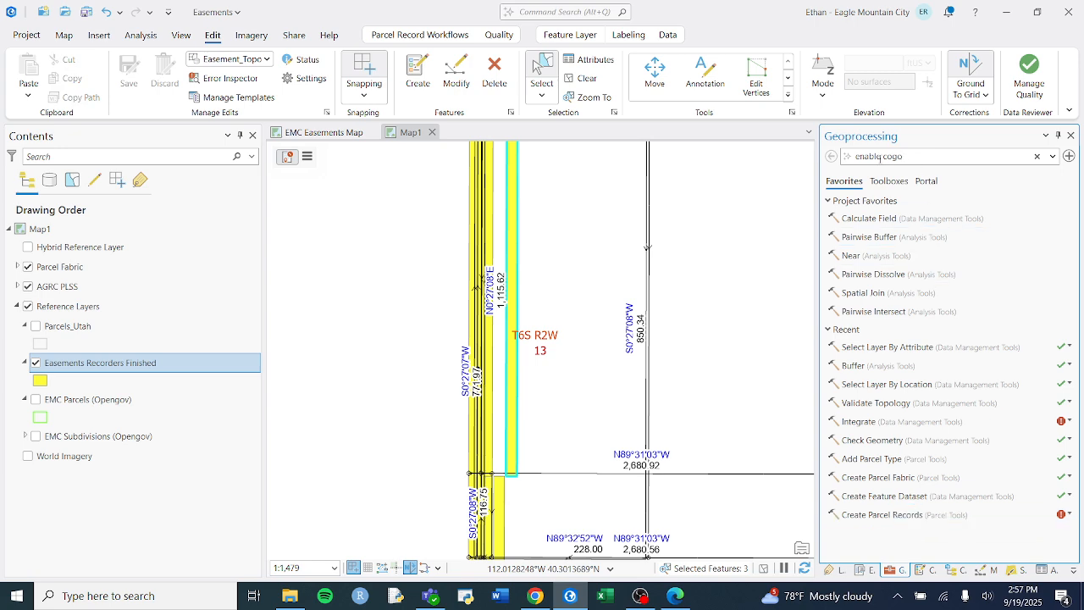
left_click(851, 160)
type("enableco")
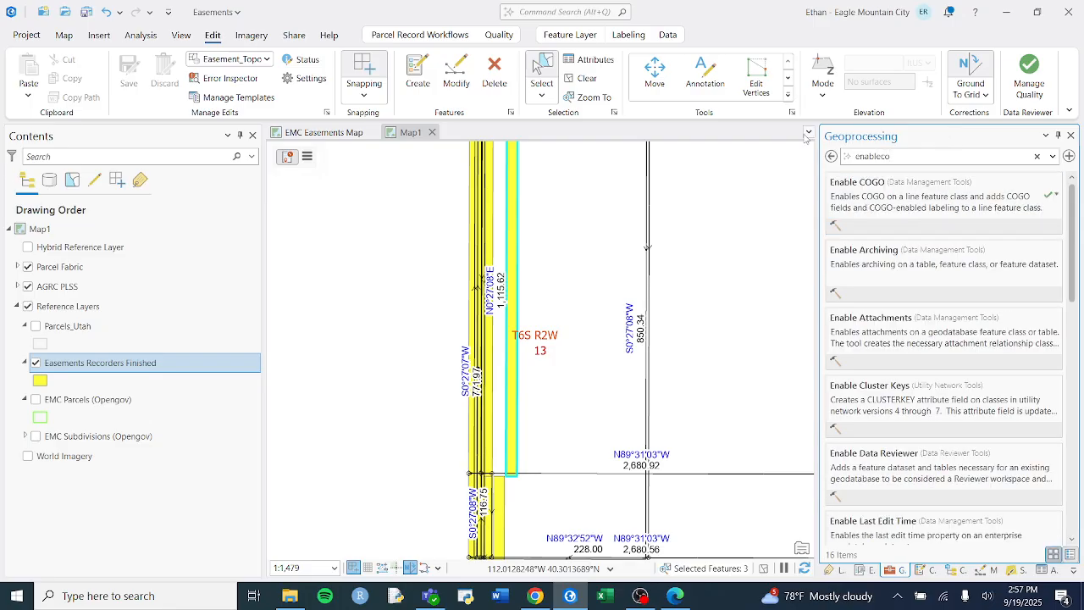
left_click(974, 196)
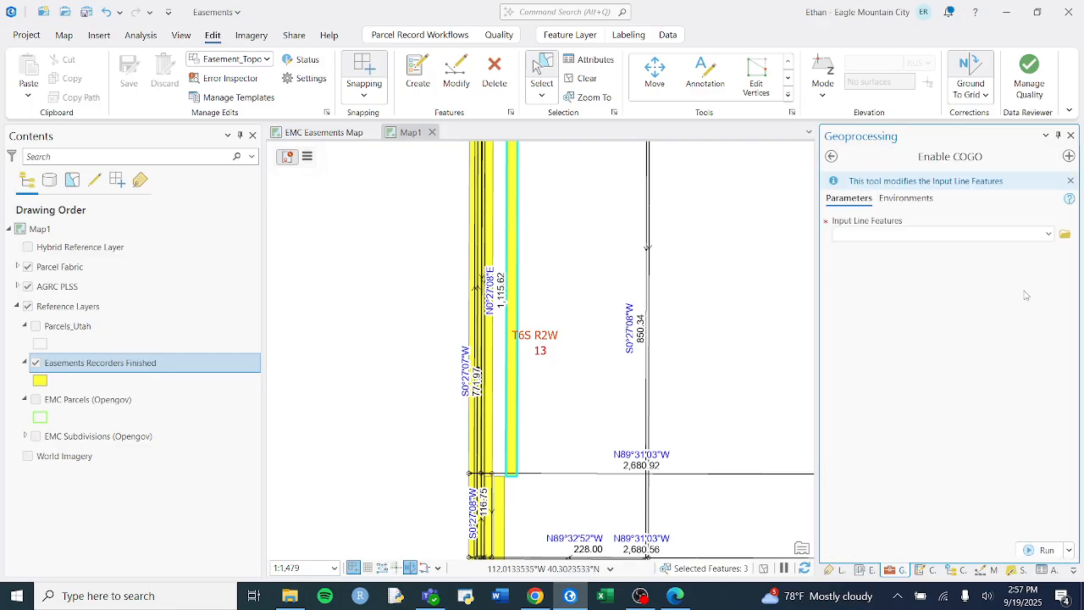
left_click(1049, 235)
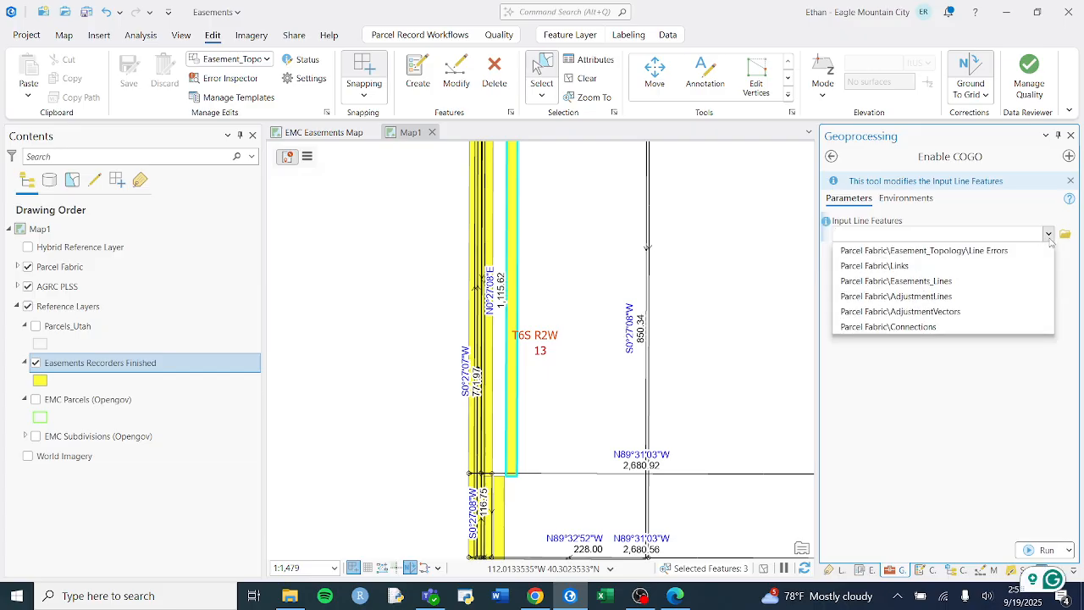
left_click(984, 408)
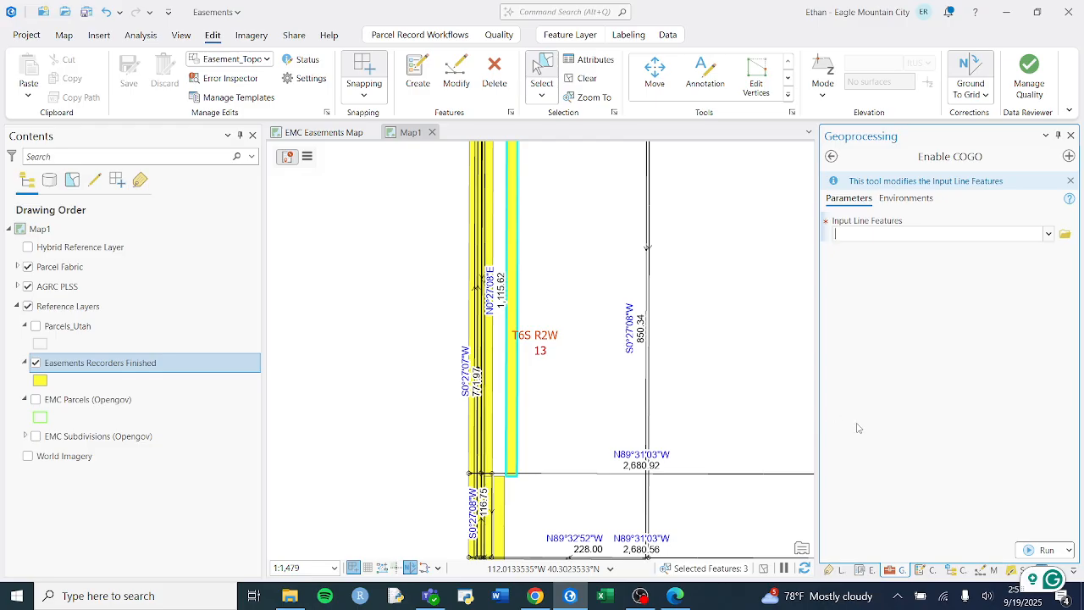
- Search the Living Atlas portal content for "plss" and return to browsing ArcGIS Online content
left_click(56, 286)
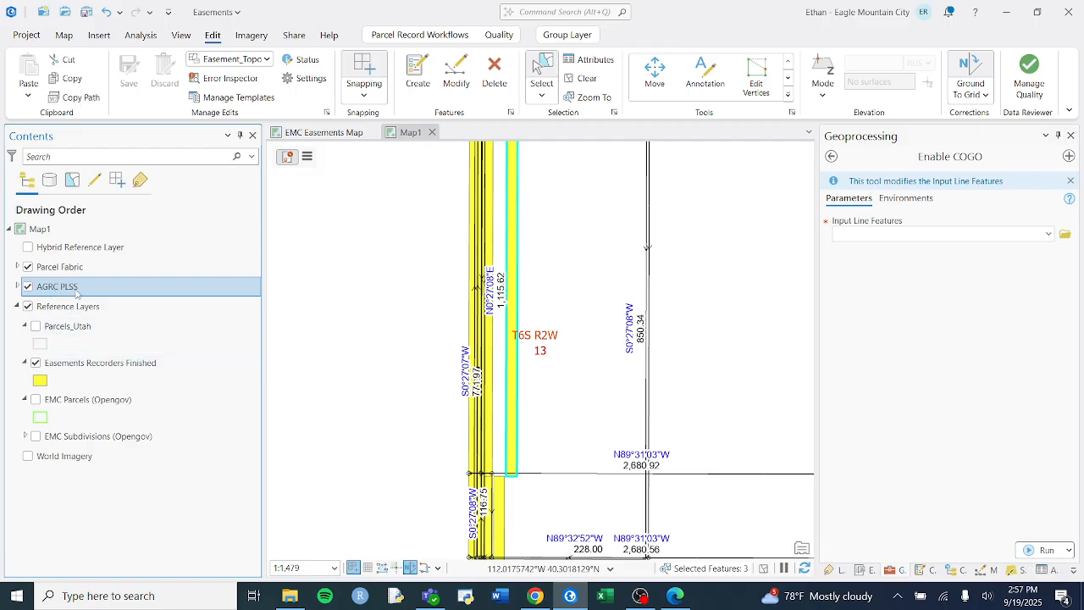
left_click(955, 569)
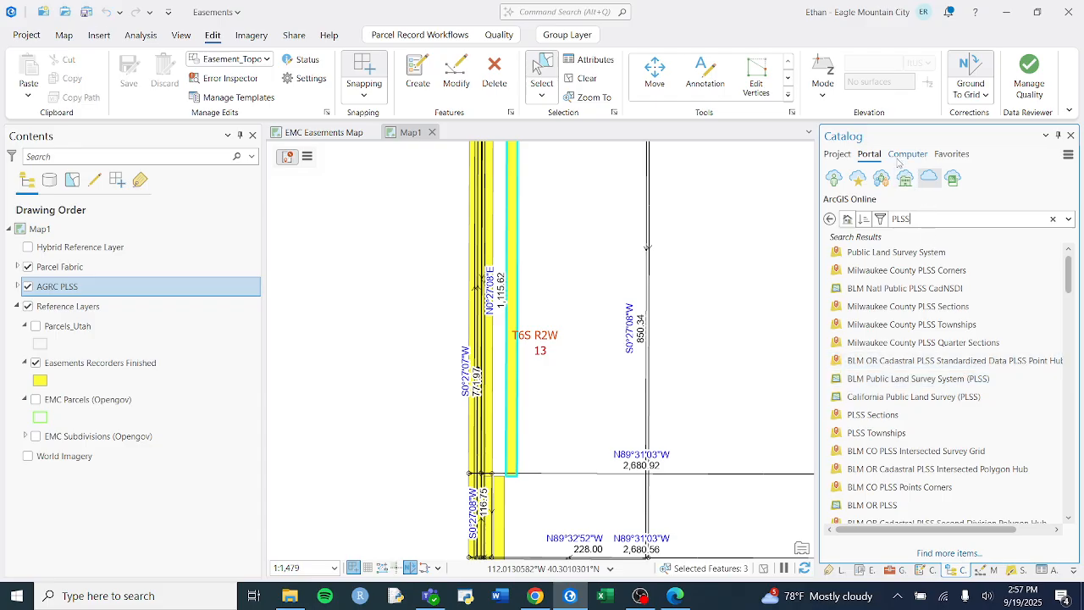
left_click(953, 179)
left_click(928, 181)
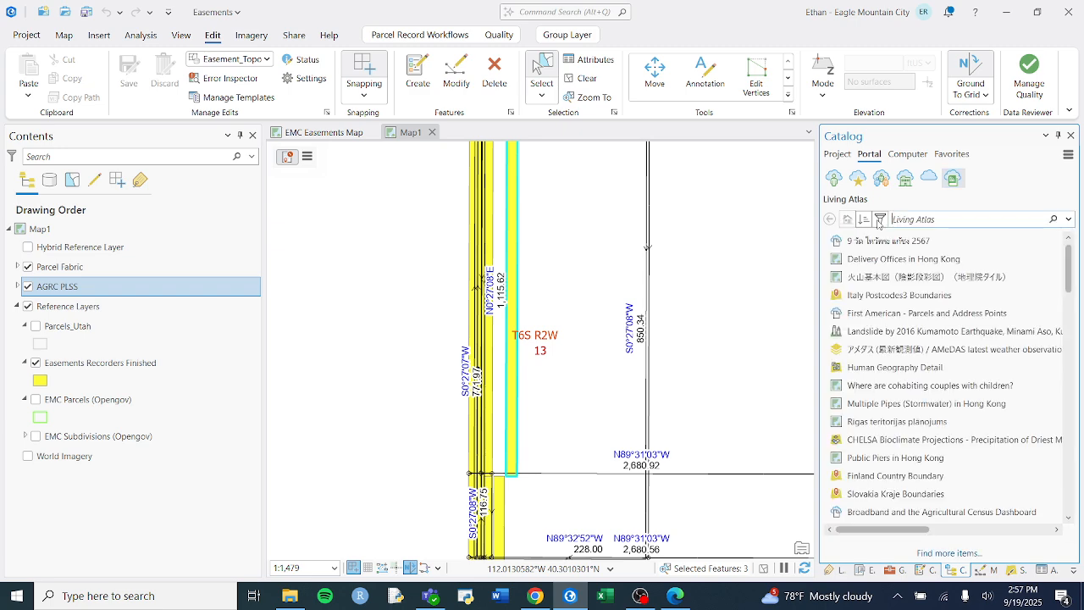
type("plss")
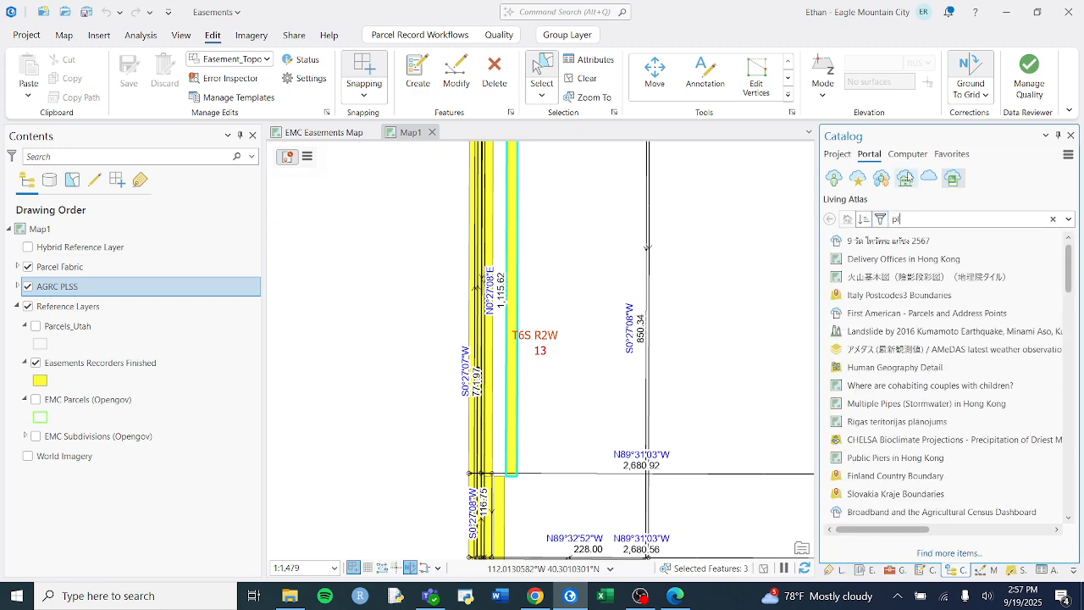
key("Return")
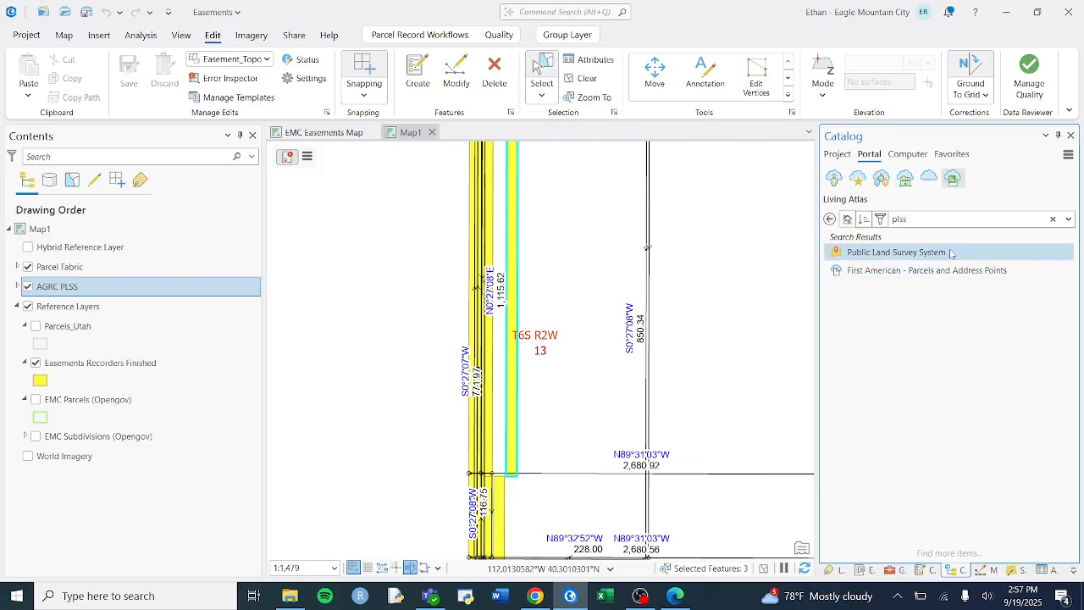
left_click(932, 184)
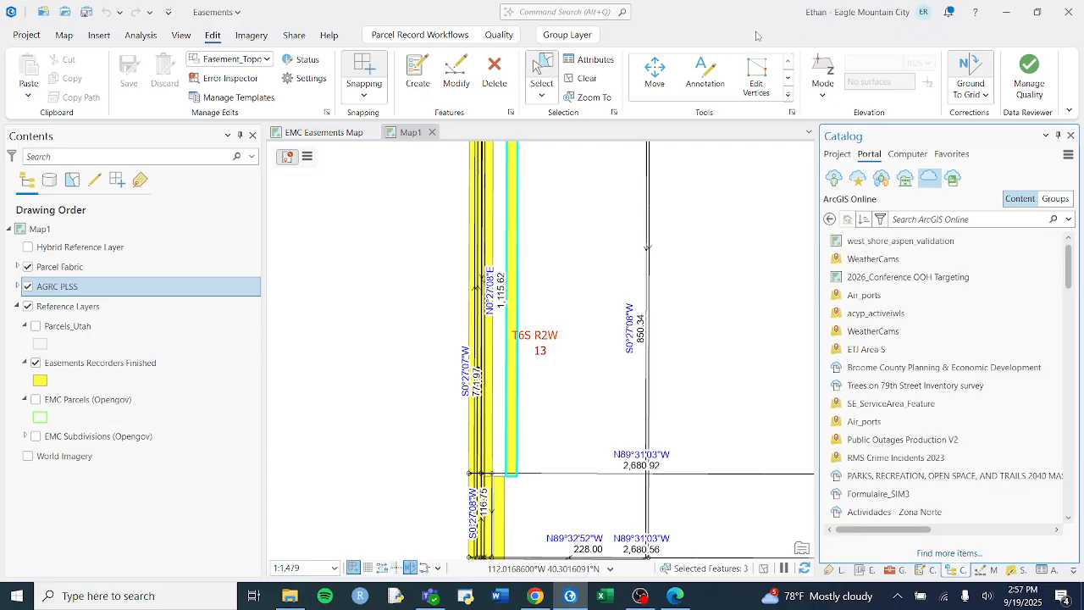
- Open the Ground To Grid Corrections settings and examine the direction offset and constant-scale distance factor
left_click(982, 94)
left_click(982, 94)
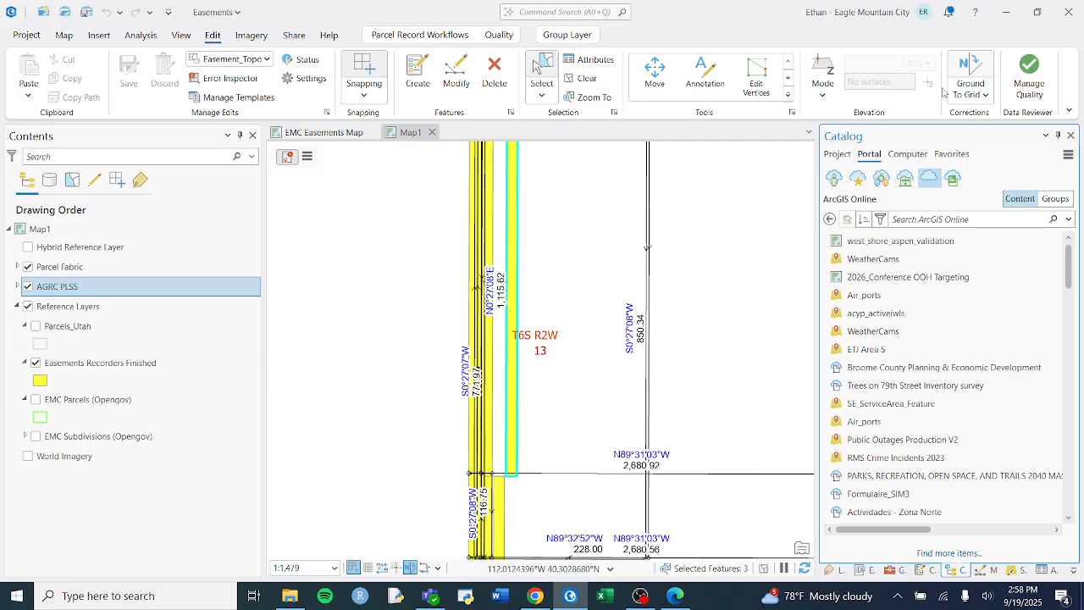
left_click(973, 95)
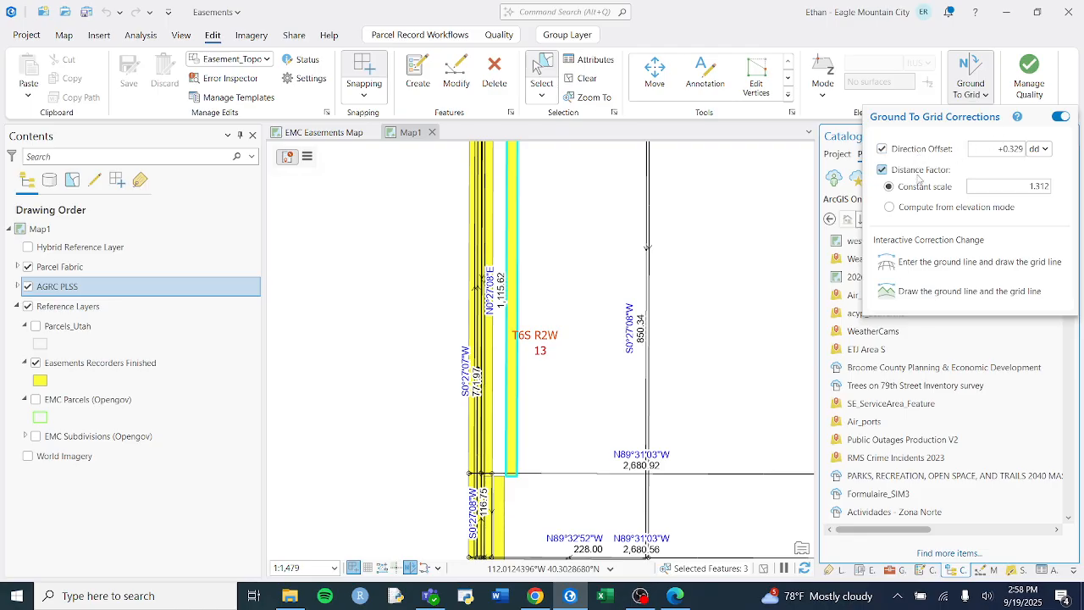
double_click(1003, 150)
double_click(1037, 190)
- Switch to the settlement agreement PDF in Edge and examine the bearings and distances in its legal description
key("alt+Tab")
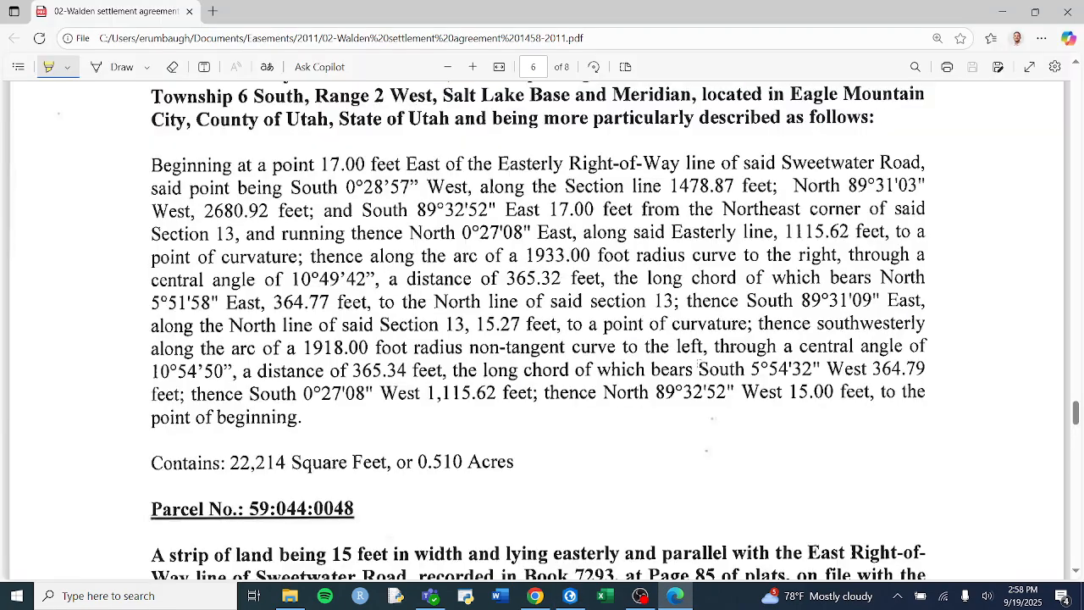
scroll(539, 331, "up", 1)
scroll(539, 330, "down", 1)
- Return to ArcGIS Pro and clear the feature selection on the map around Section 13
left_click(570, 595)
scroll(497, 398, "down", 4)
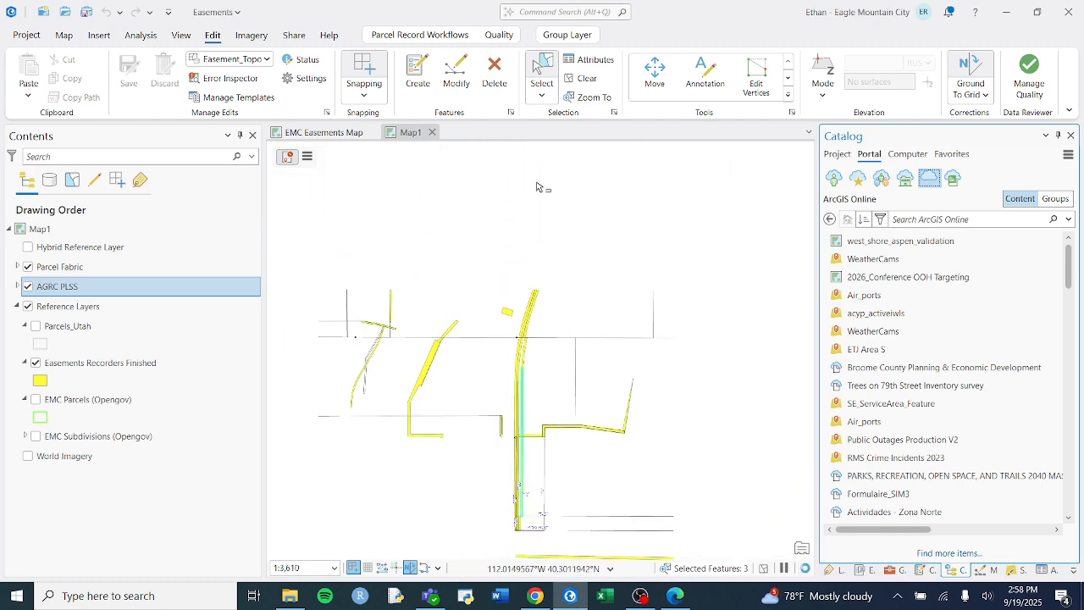
left_click(575, 79)
left_click_drag(641, 383, 599, 348)
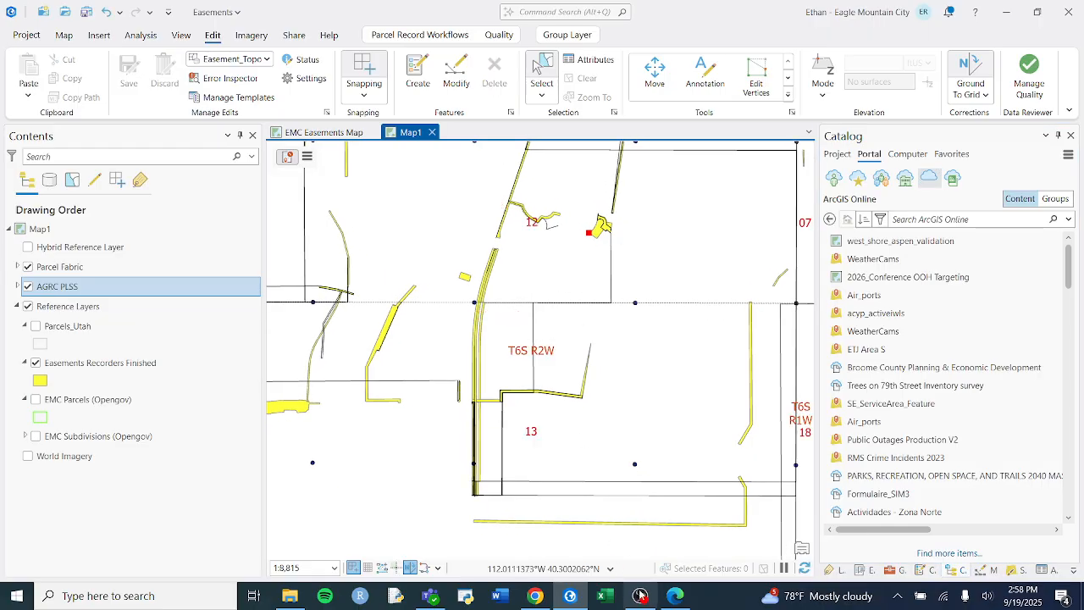
- Bring the legal description in the settlement agreement PDF back up in Edge
left_click(675, 595)
right_click(675, 595)
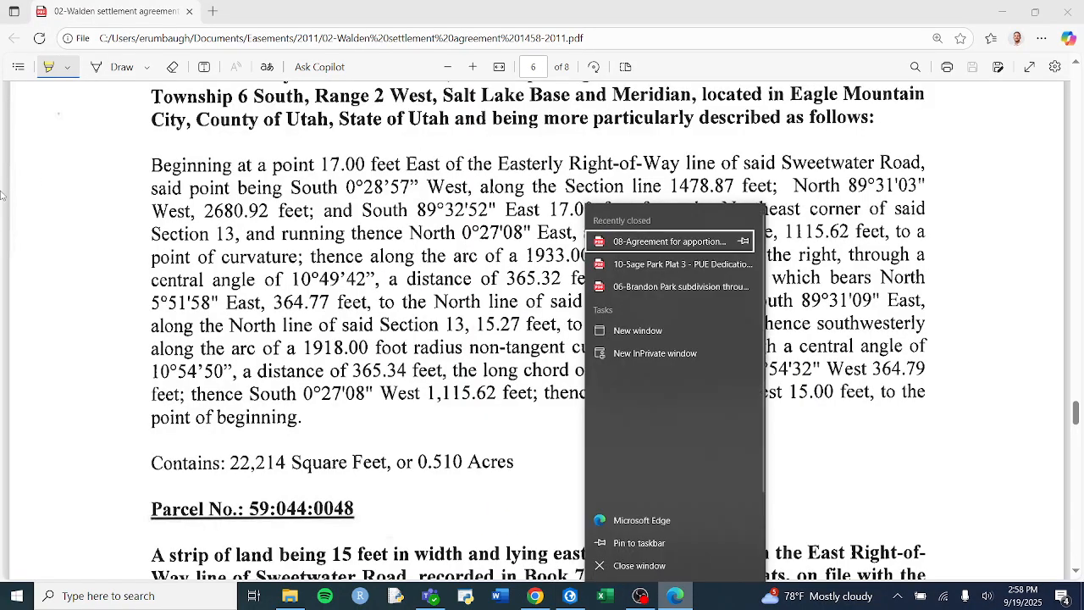
left_click(90, 268)
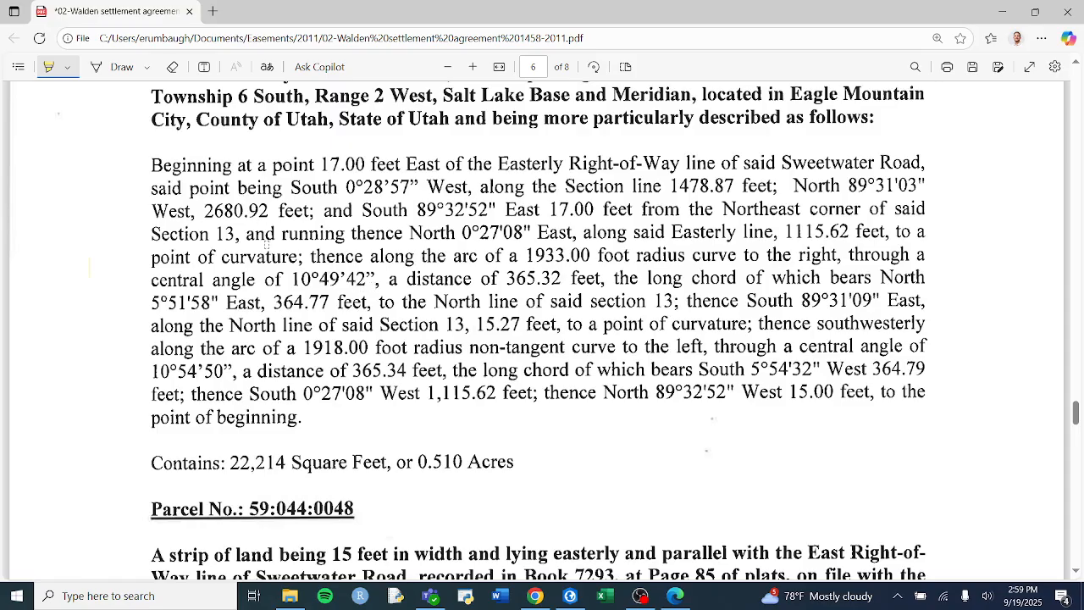
- Switch to the Mapping Legal Descriptions Google Doc in Chrome and read its Reading the Description section and example maps
left_click(535, 596)
left_click(254, 14)
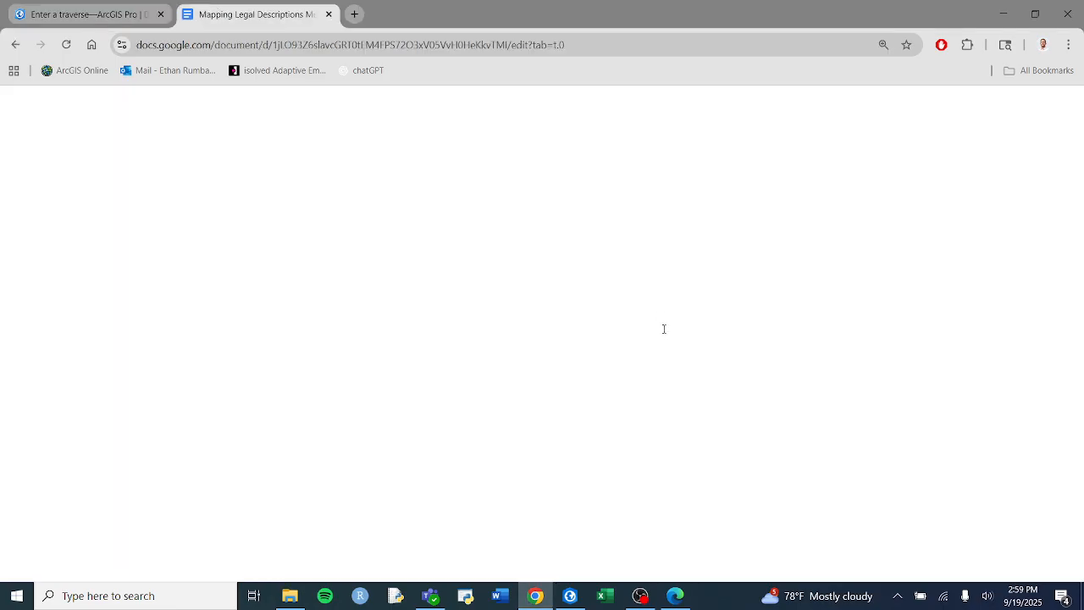
scroll(573, 331, "up", 15)
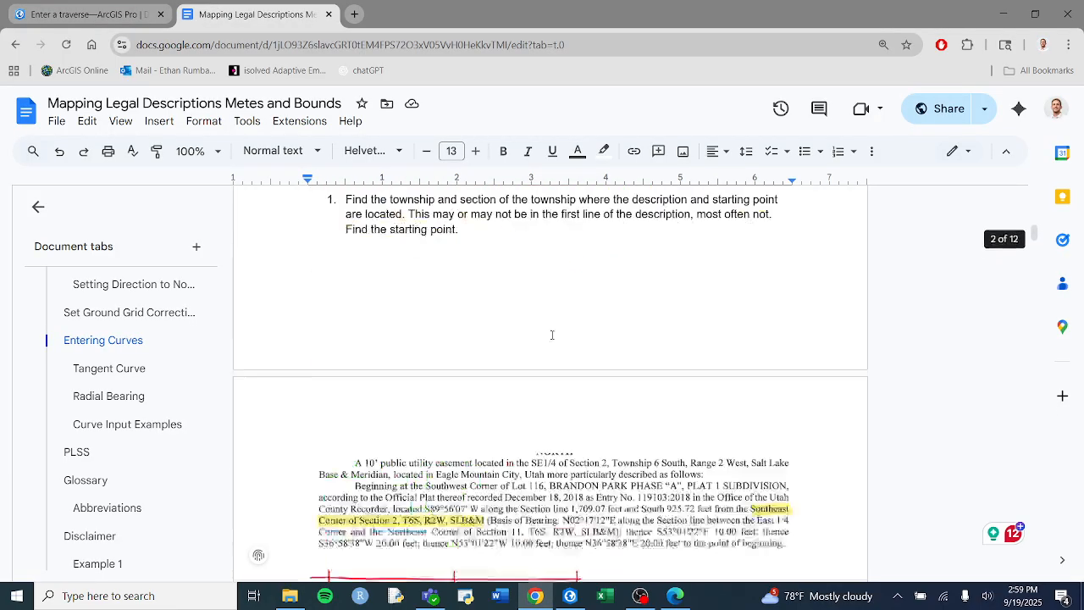
scroll(550, 334, "up", 10)
left_click(452, 442)
scroll(593, 423, "down", 7)
left_click(740, 436)
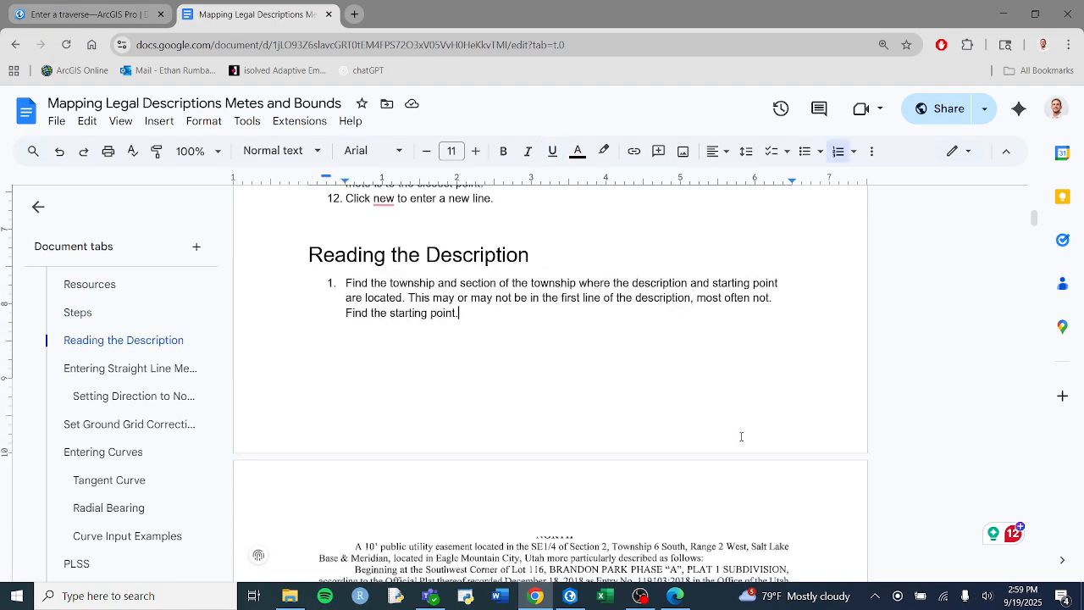
scroll(741, 436, "down", 15)
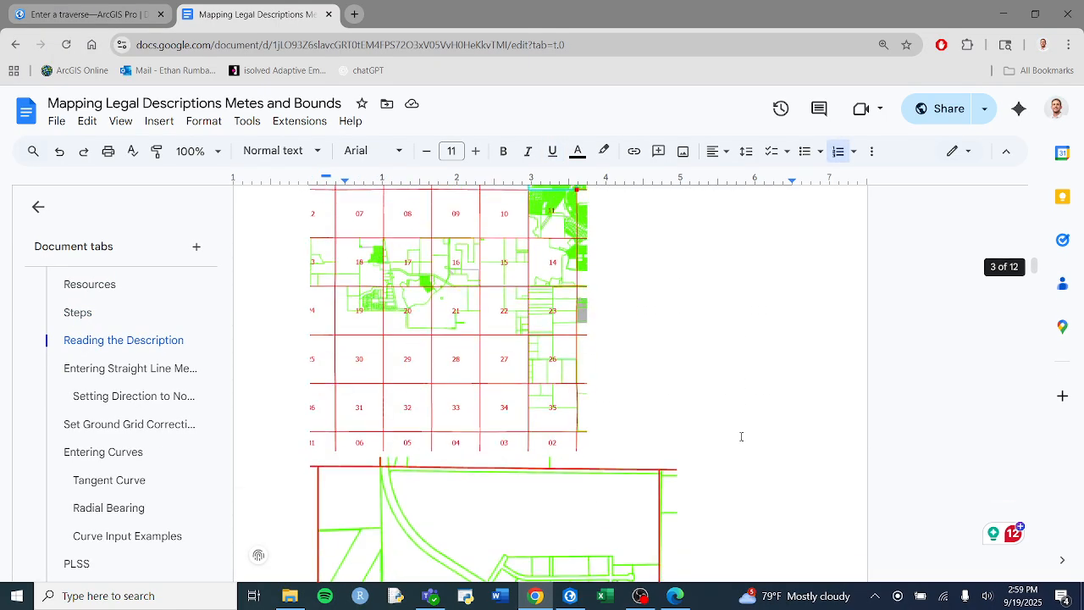
- In the settlement agreement PDF, highlight "from", "half of Section 13," and "Township 6 South, Range 2 West"
key("alt+Tab")
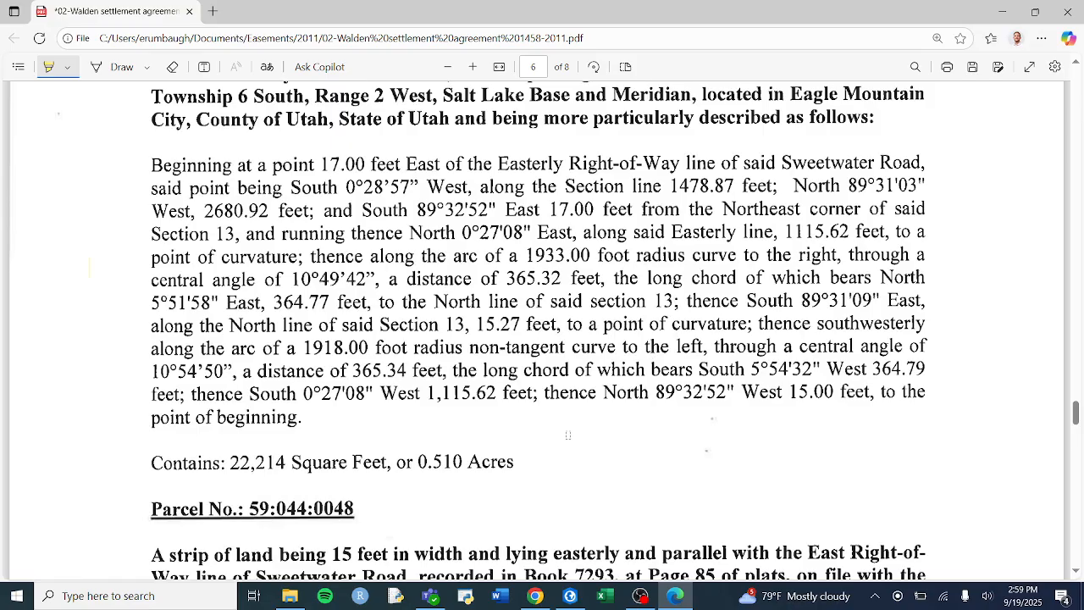
left_click_drag(641, 209, 688, 210)
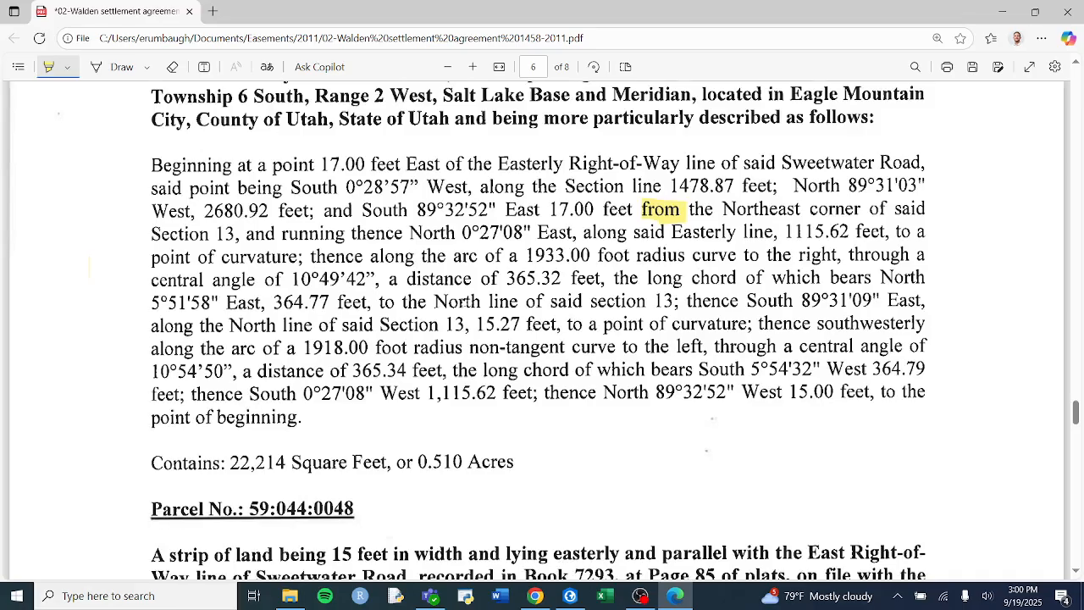
scroll(464, 302, "up", 2)
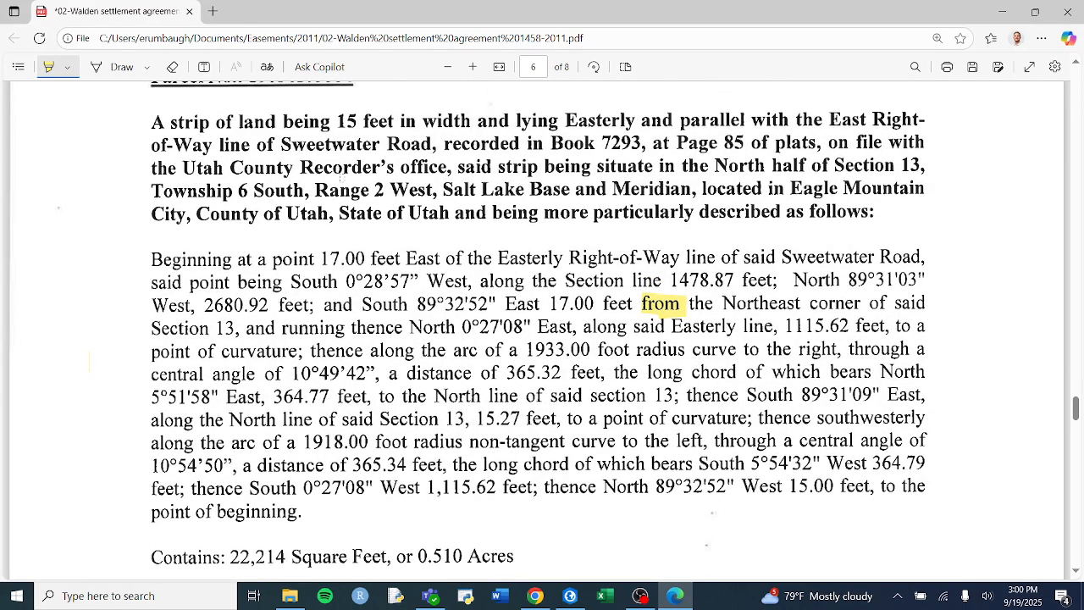
left_click_drag(938, 159, 823, 167)
left_click_drag(804, 167, 773, 168)
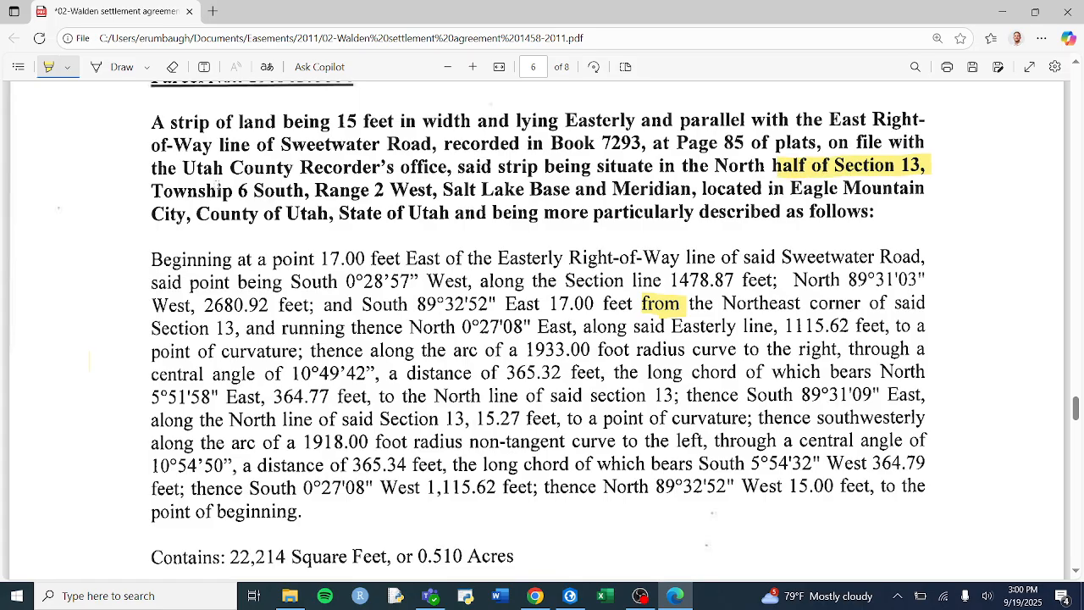
left_click_drag(137, 190, 436, 191)
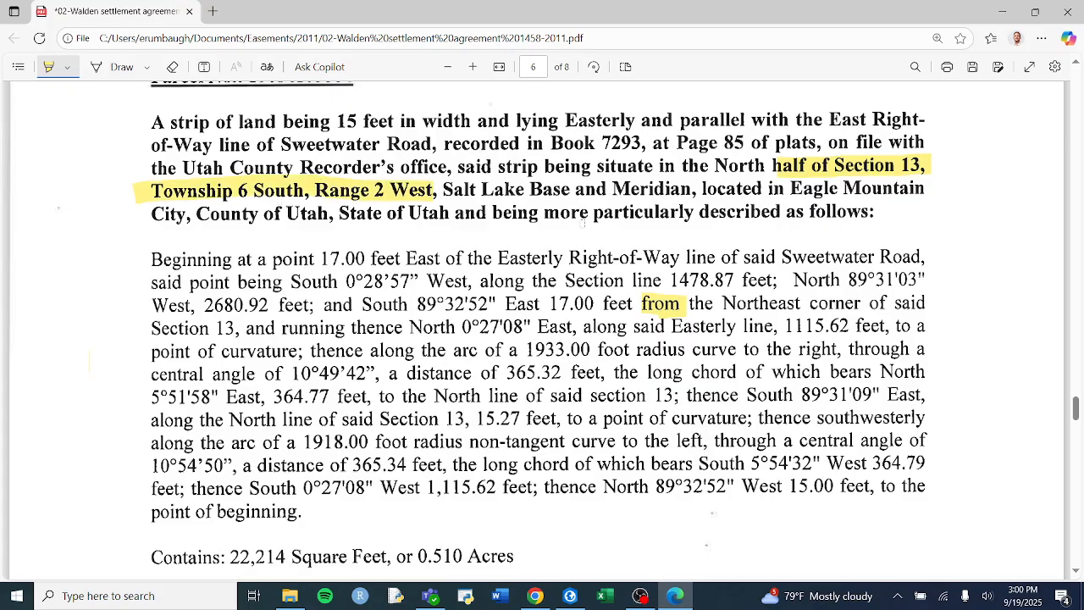
- Switch to ArcGIS Pro and locate township T6S R2W among the PLSS townships on the map
key("alt+Tab")
key("Tab")
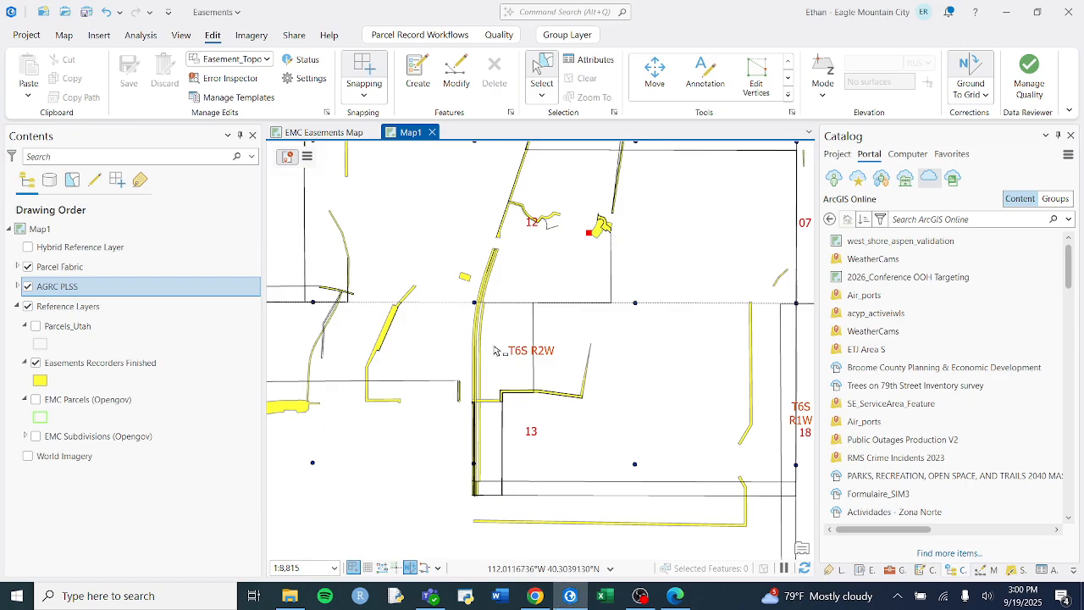
scroll(606, 415, "down", 4)
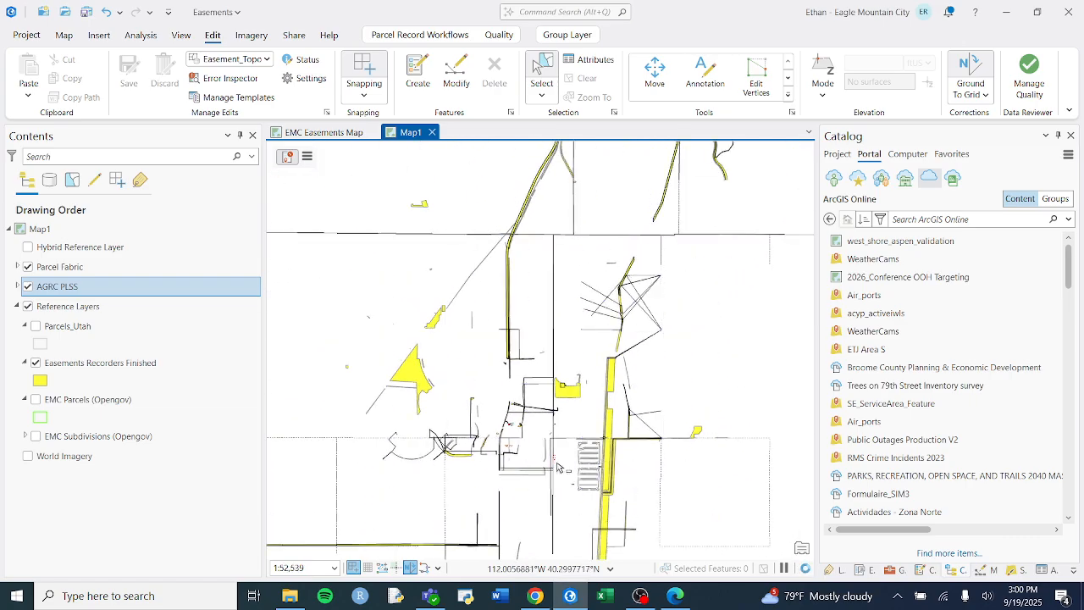
scroll(521, 508, "down", 3)
scroll(521, 508, "down", 3)
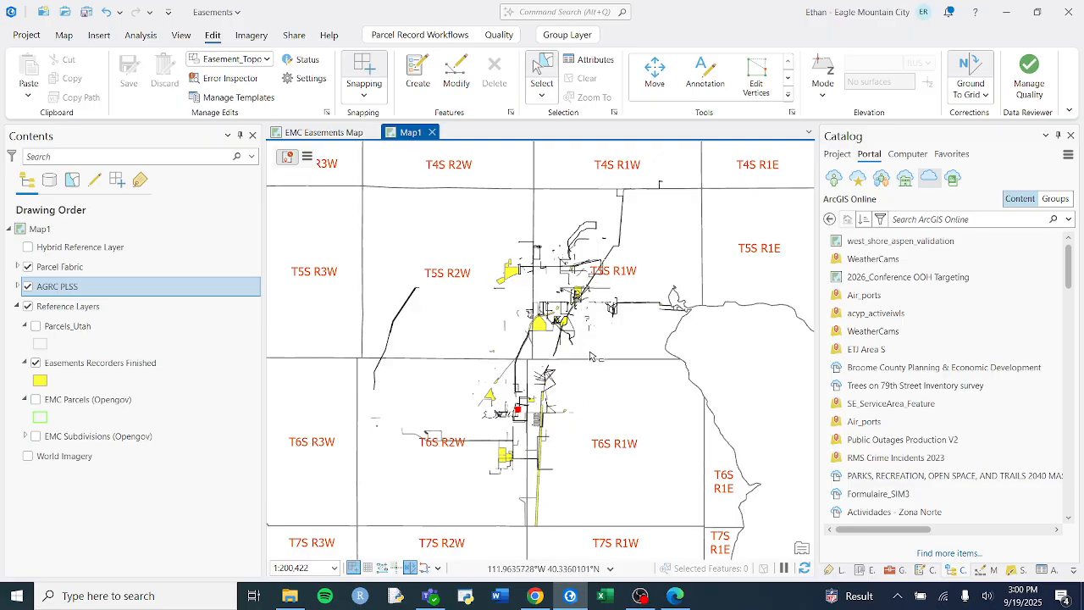
key("alt+Tab")
key("alt+Tab")
scroll(376, 516, "up", 2)
scroll(376, 517, "down", 2)
scroll(376, 516, "up", 2)
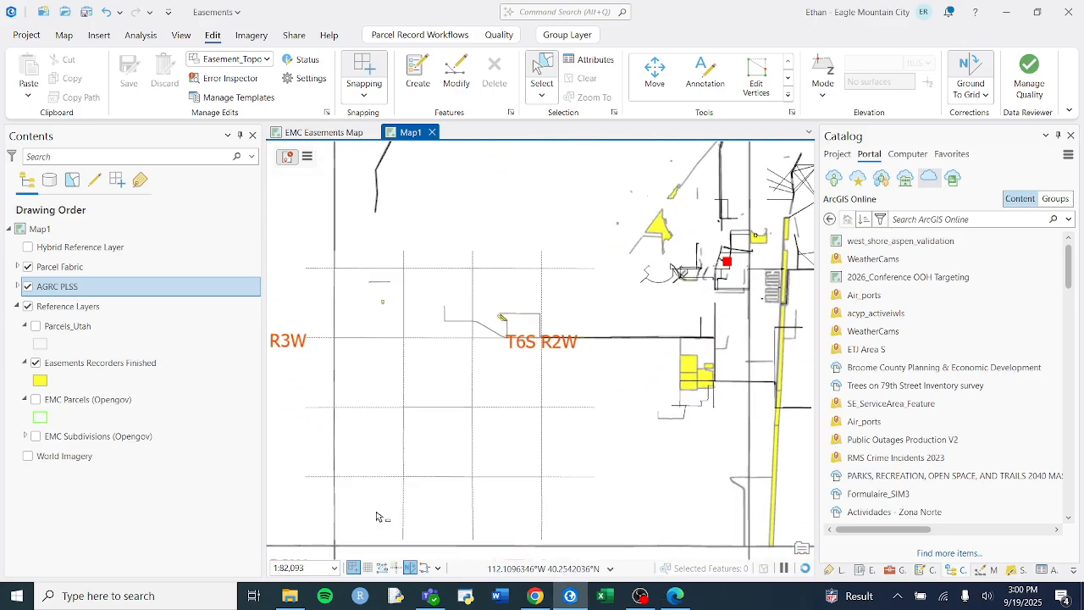
- Check the section number in the PDF description and locate Section 13 on the ArcGIS Pro map
key("alt+Tab")
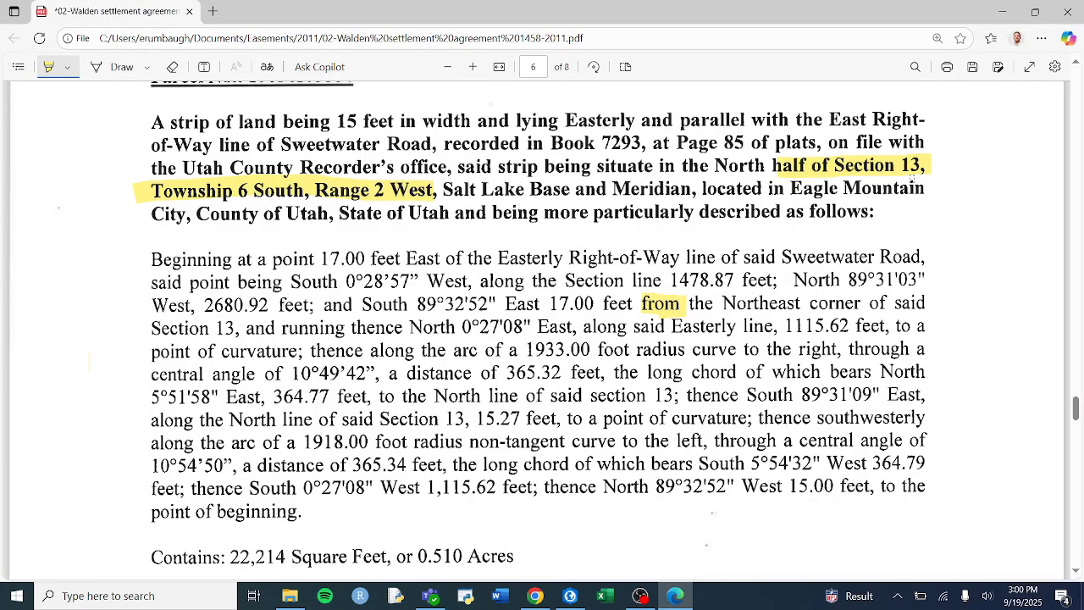
key("alt+Tab")
scroll(737, 293, "up", 1)
scroll(737, 294, "up", 3)
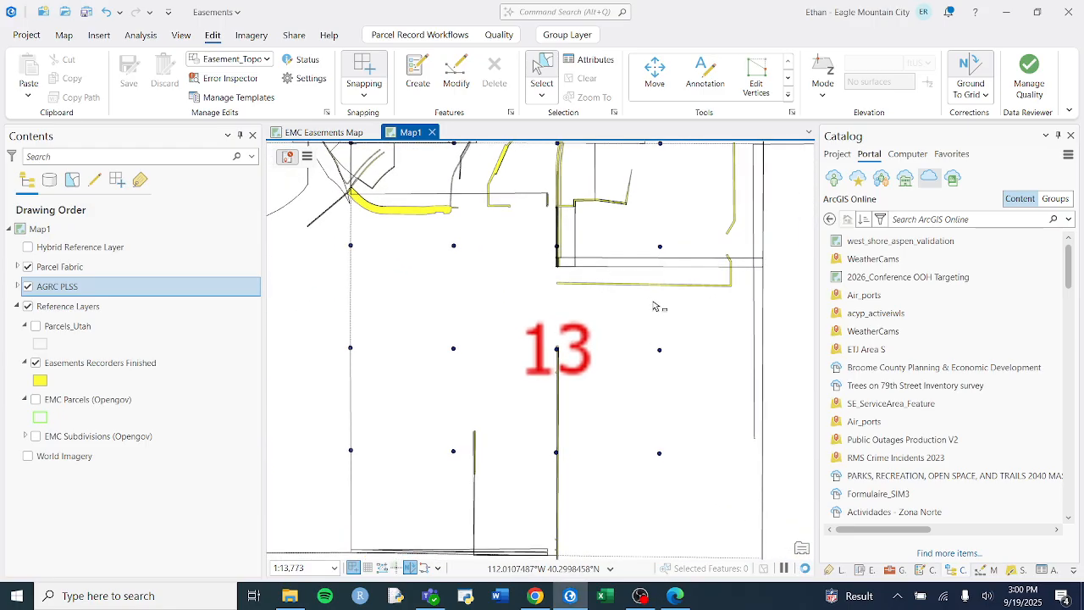
- Switch to the settlement agreement PDF and highlight "Northeast corner of said Section 13" in the legal description
key("alt+Tab")
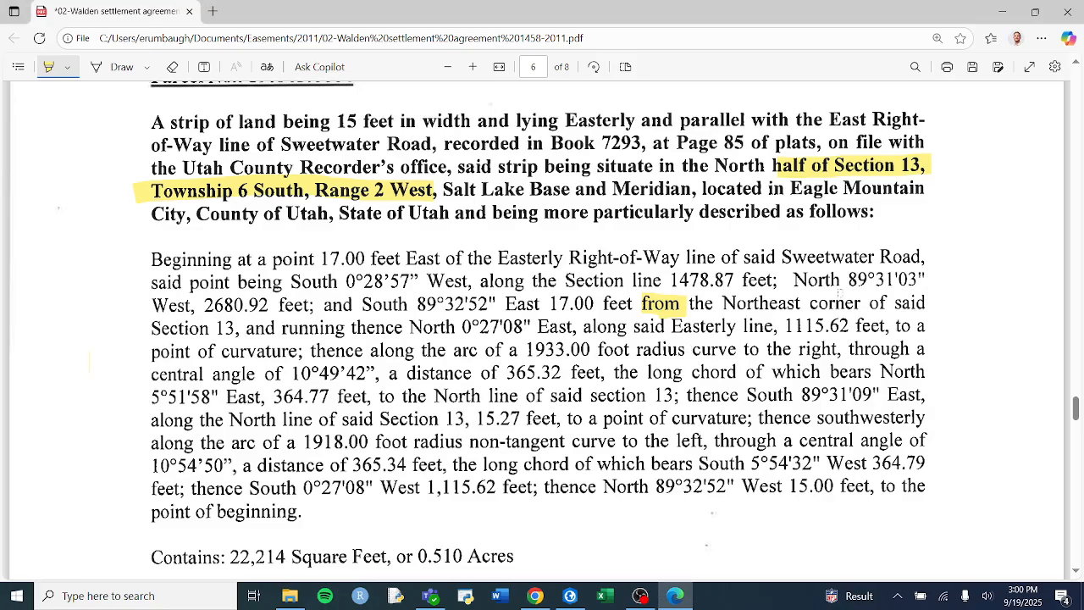
left_click_drag(739, 302, 910, 305)
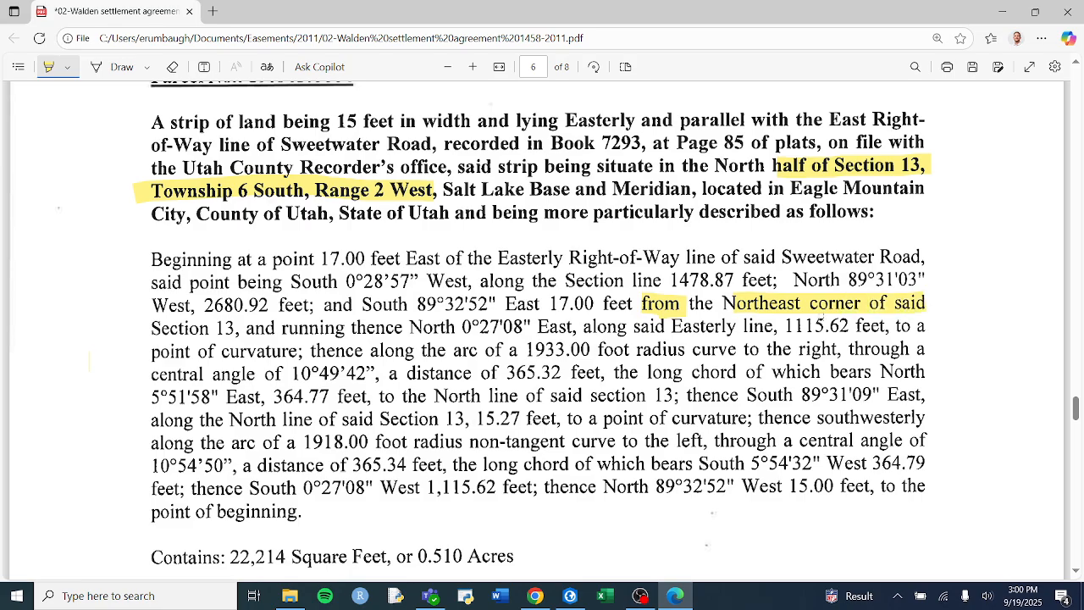
left_click_drag(137, 333, 240, 327)
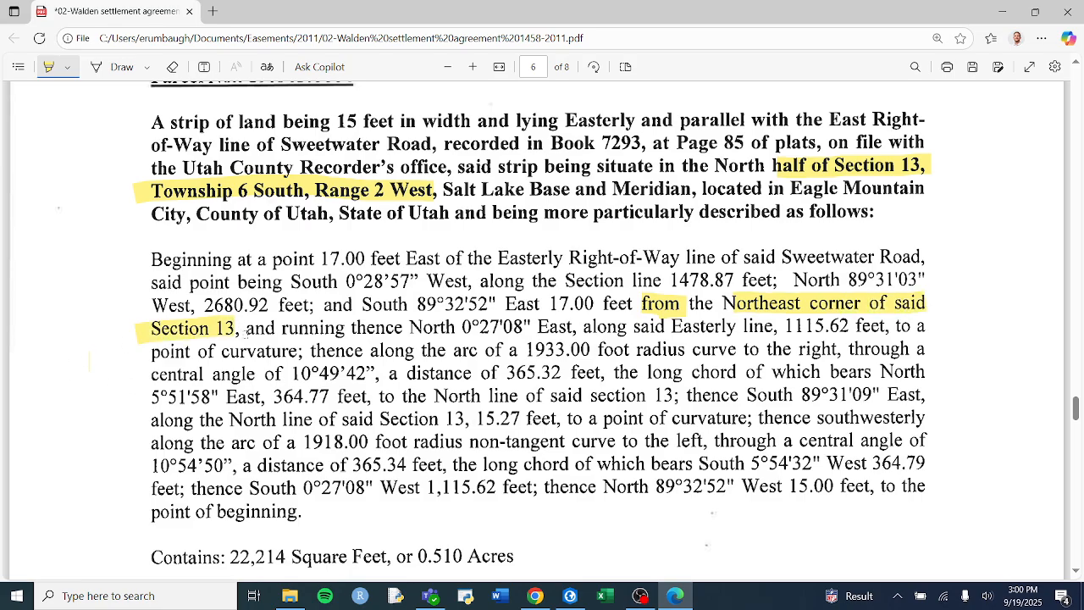
- Switch to ArcGIS Pro and open the COGO Traverse tool, keeping Parcel Fabric : Easements_Lines as its layer
key("alt+Tab")
left_click_drag(717, 224, 686, 271)
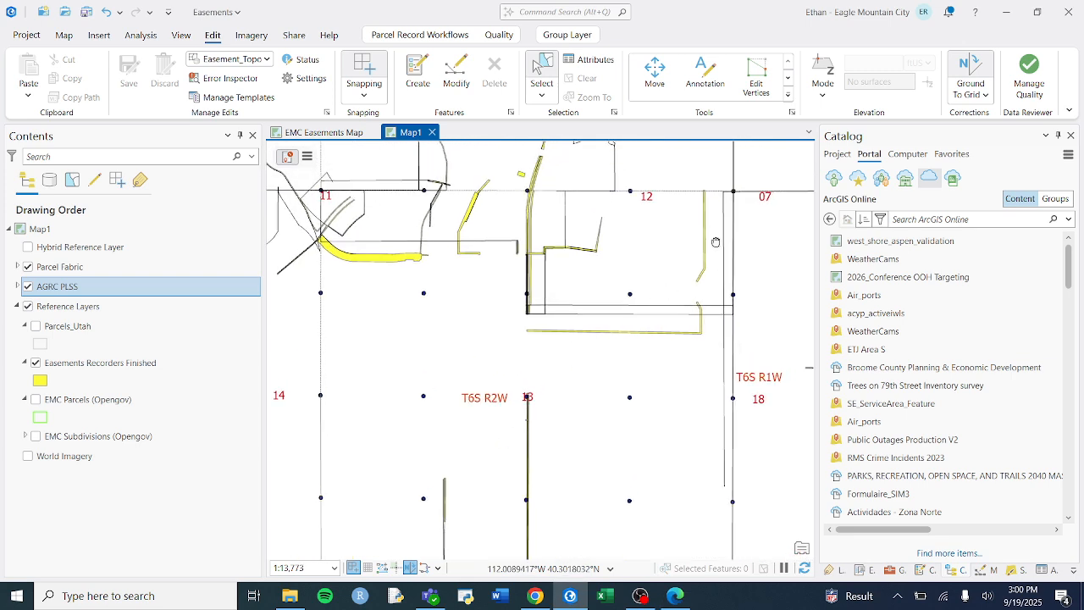
left_click(789, 95)
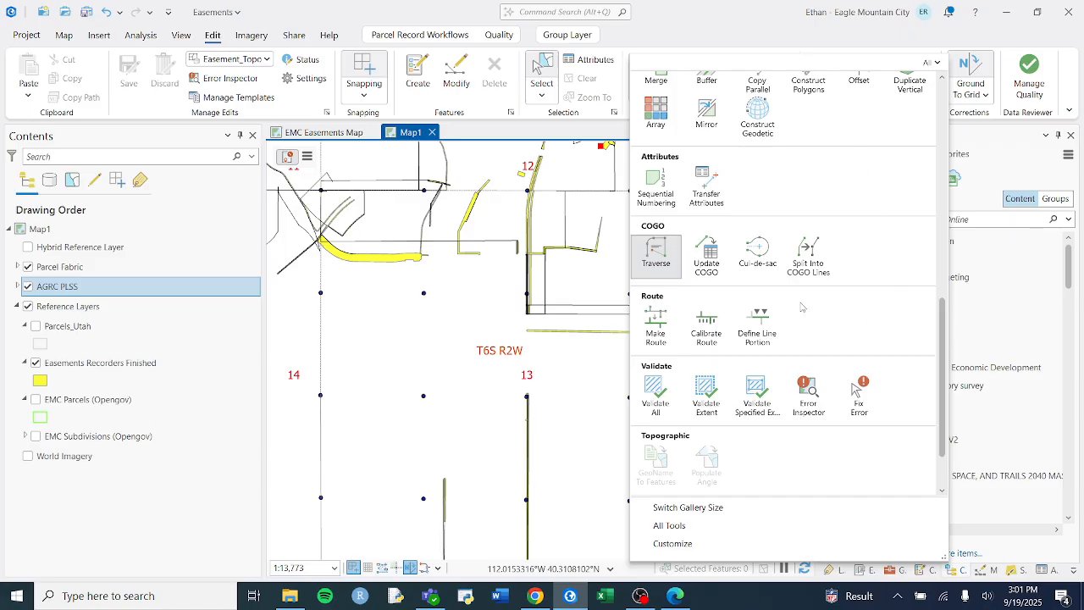
left_click_drag(942, 380, 913, 354)
left_click(672, 328)
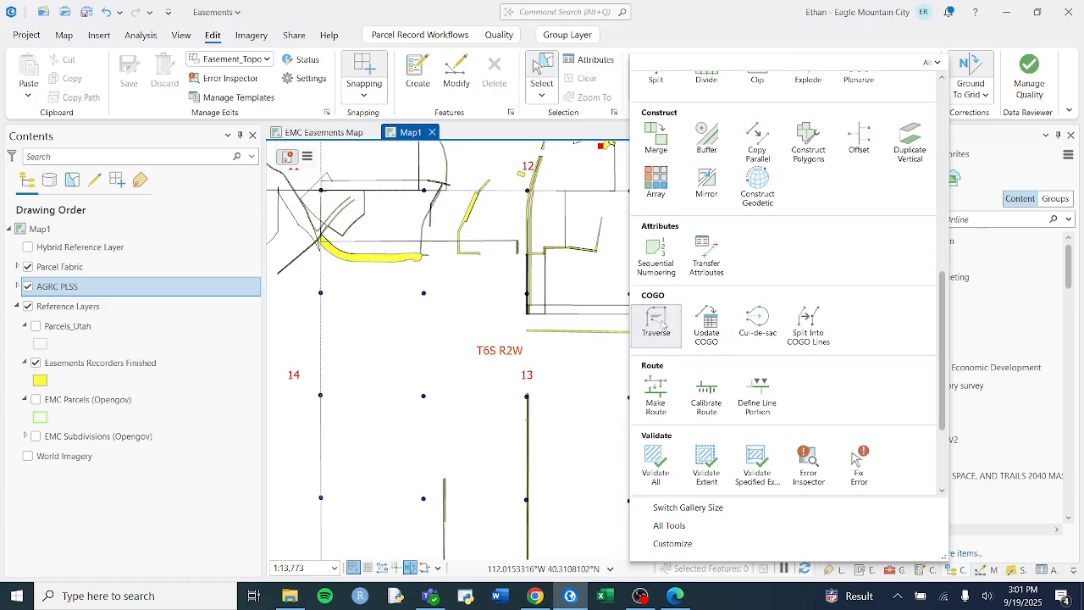
left_click(656, 326)
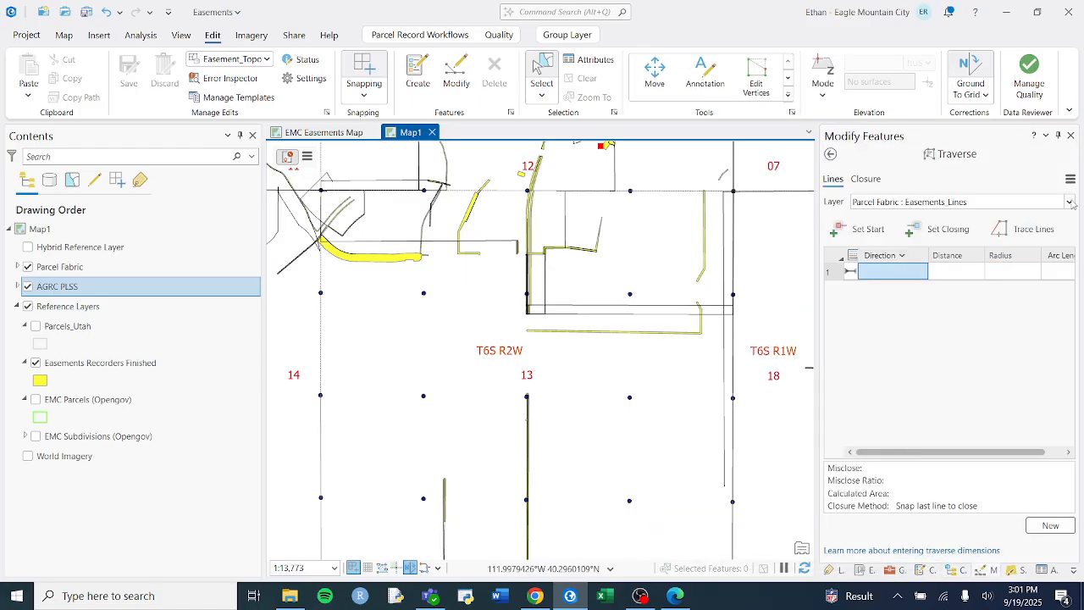
left_click(1070, 202)
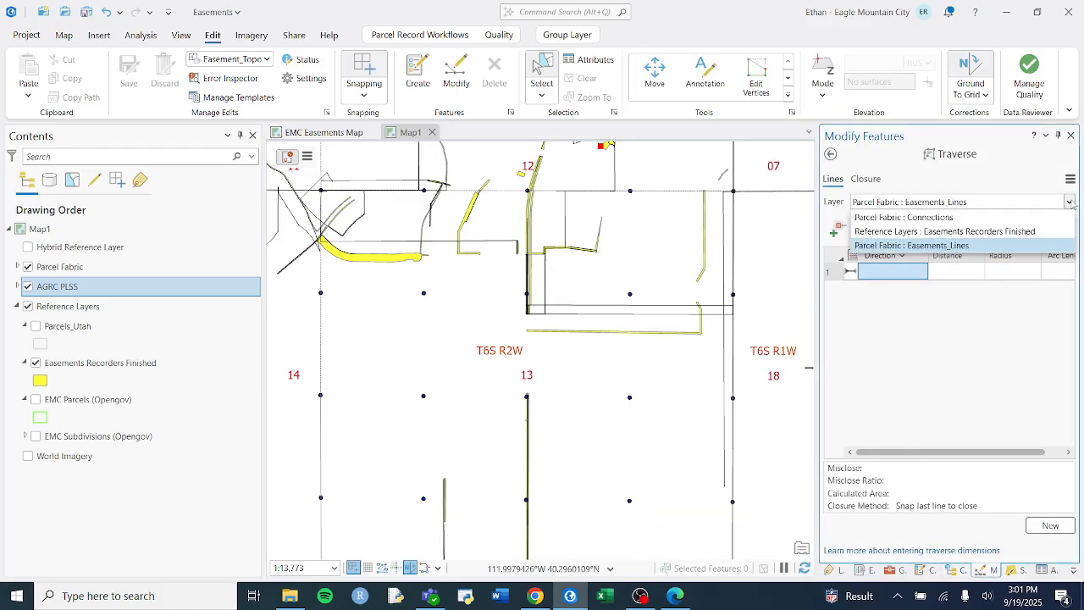
left_click(1012, 176)
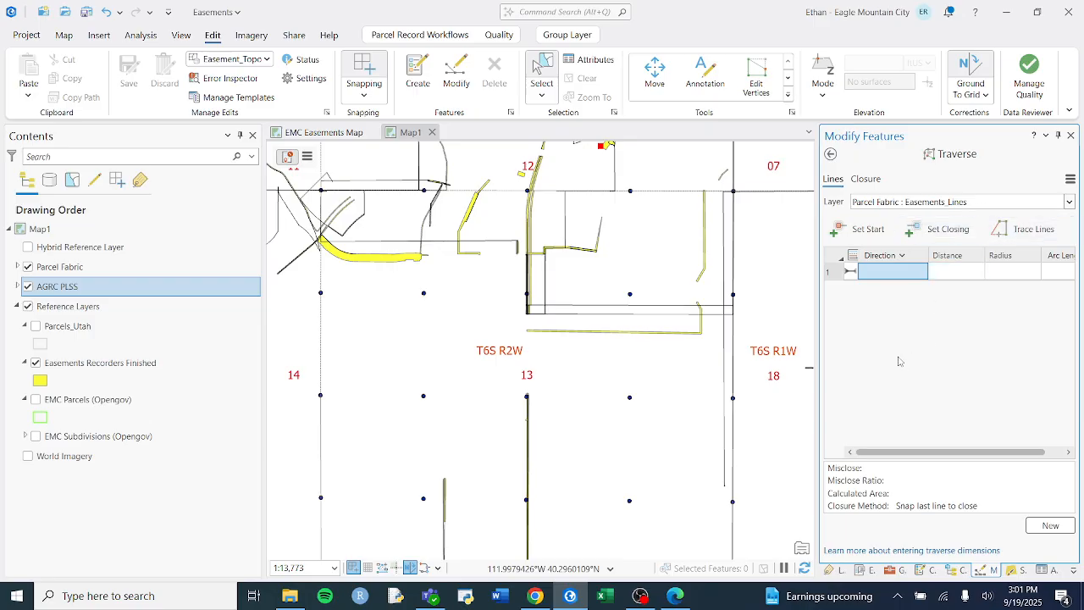
- Set the traverse start point on the PLSS section vertex at the northeast corner of Section 13
left_click(859, 228)
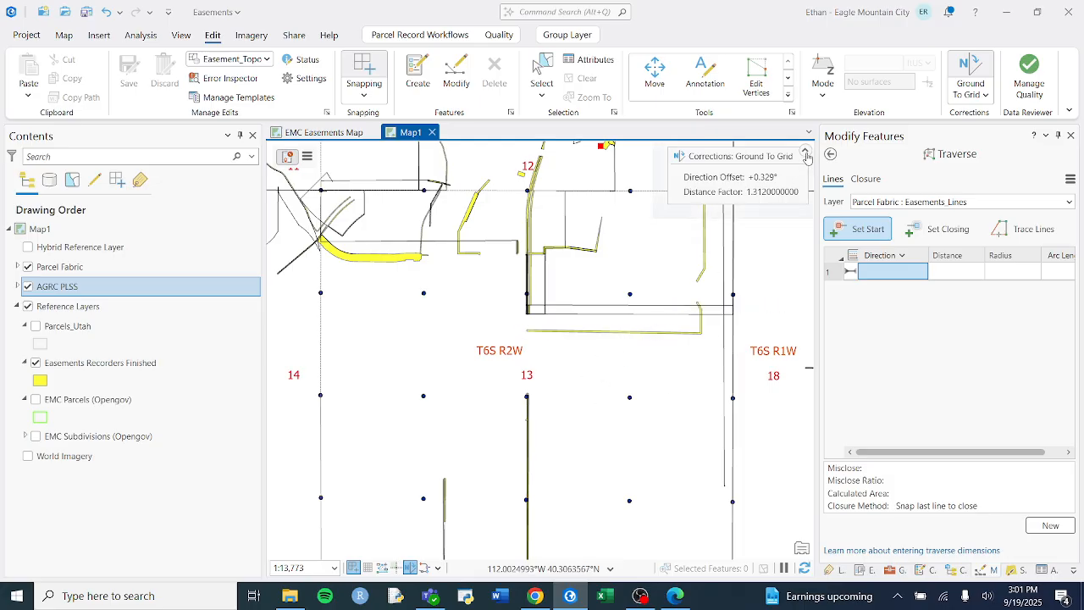
key("alt+Tab")
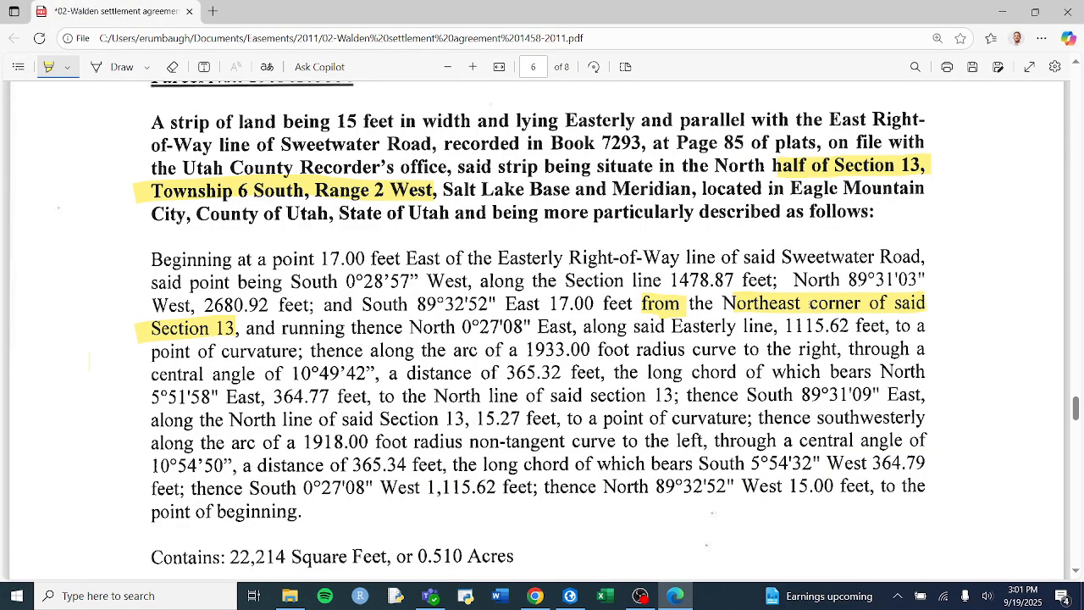
key("alt+Tab")
scroll(713, 196, "up", 5)
scroll(713, 195, "up", 3)
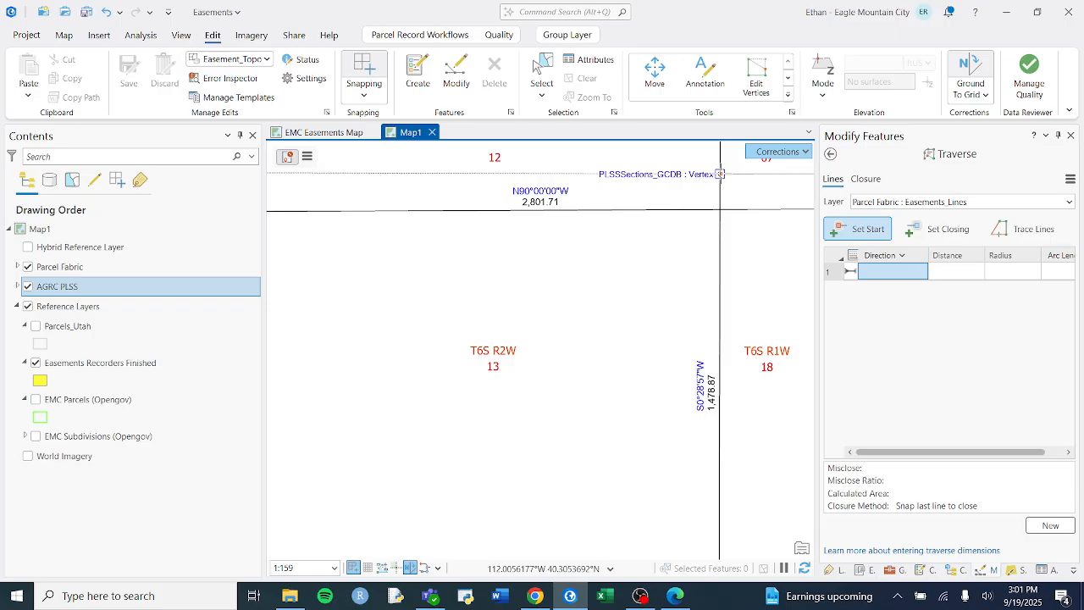
left_click(720, 174)
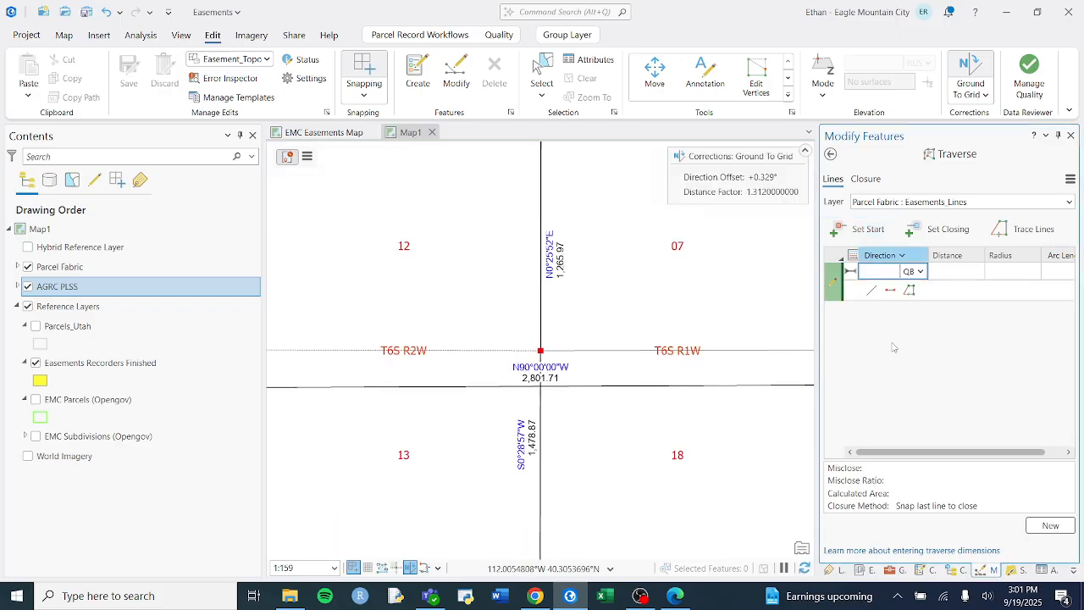
- Highlight "17.00 feet East" in the PDF's legal description and return to ArcGIS Pro
key("alt+Tab")
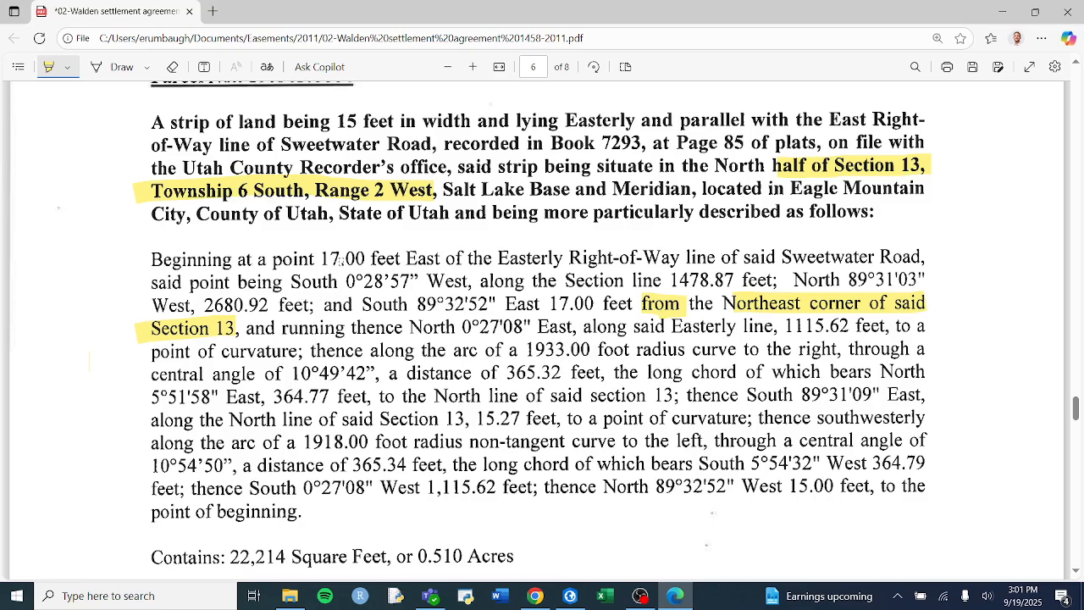
left_click_drag(319, 259, 458, 258)
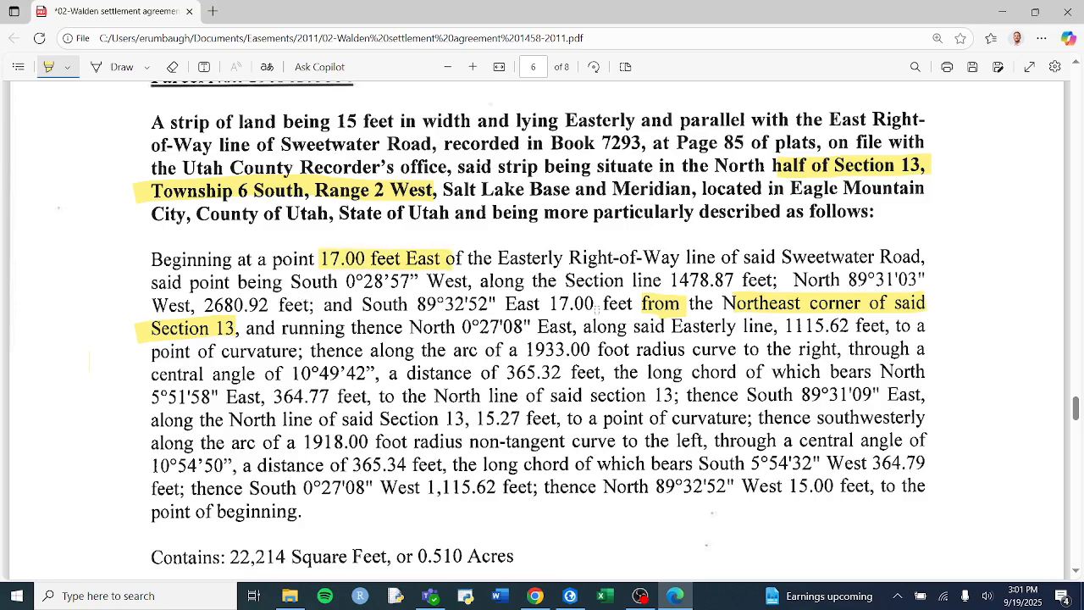
key("alt+Tab")
- Examine Section 13's corners and boundaries on the map around the traverse start point, collapsing the ground-to-grid corrections overlay
scroll(583, 351, "down", 3)
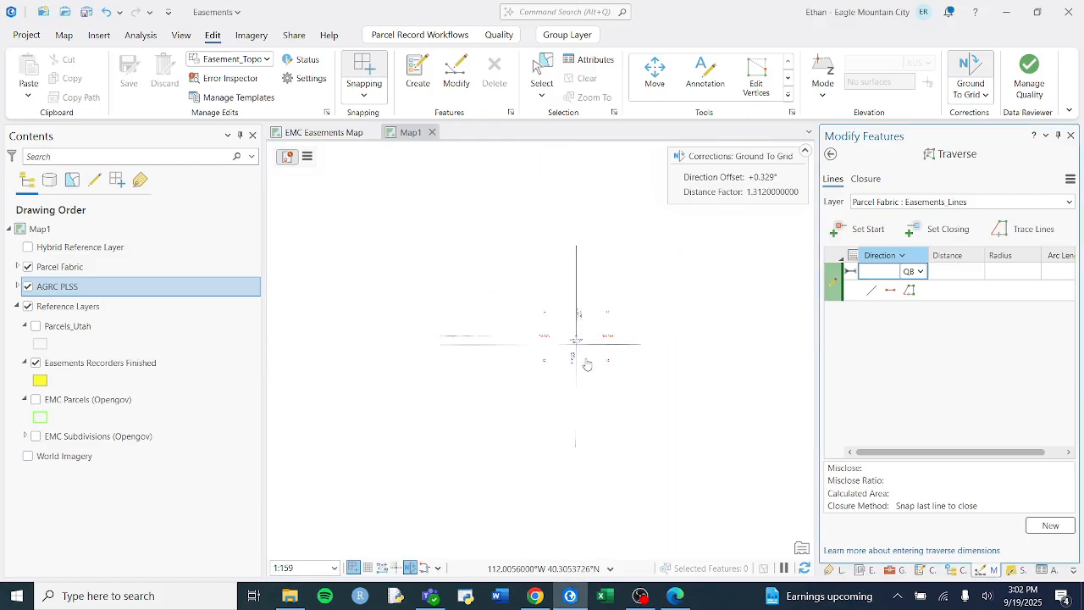
scroll(728, 365, "down", 2)
scroll(728, 365, "down", 6)
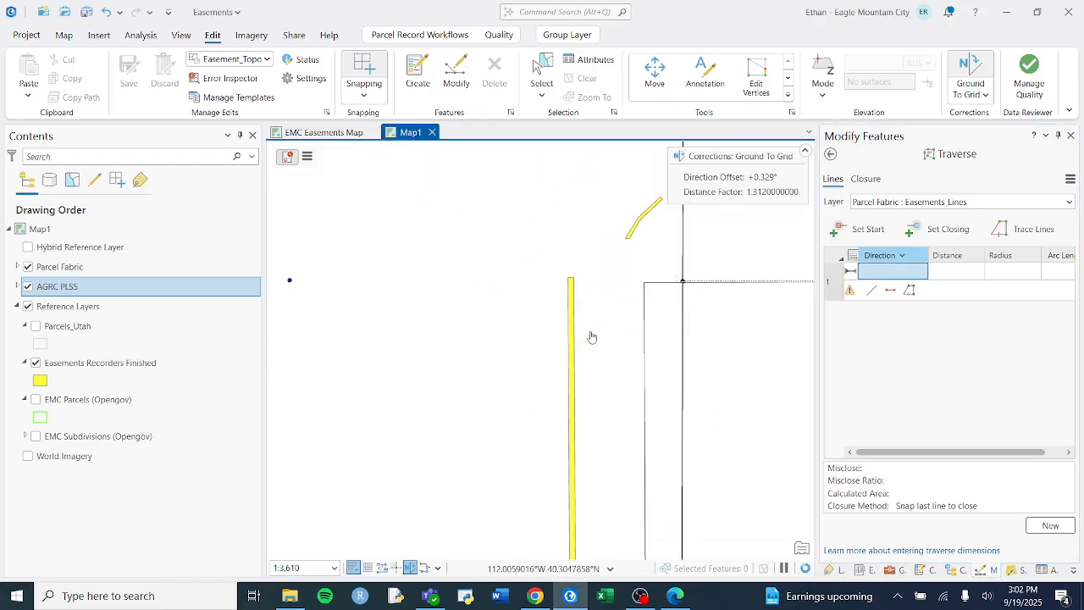
left_click_drag(609, 447, 649, 358)
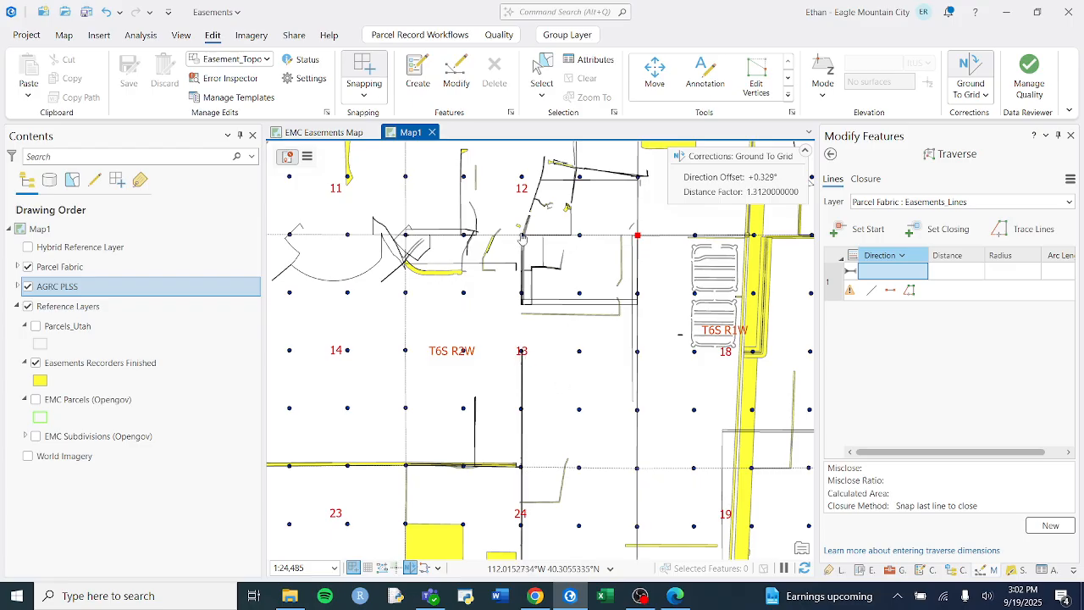
scroll(523, 240, "up", 2)
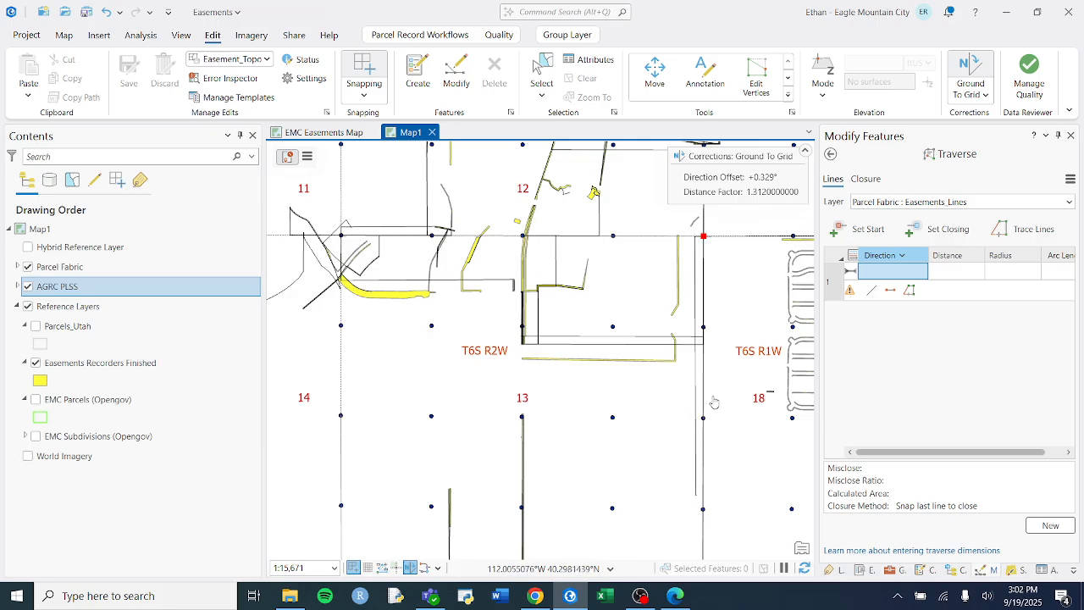
left_click_drag(640, 387, 654, 303)
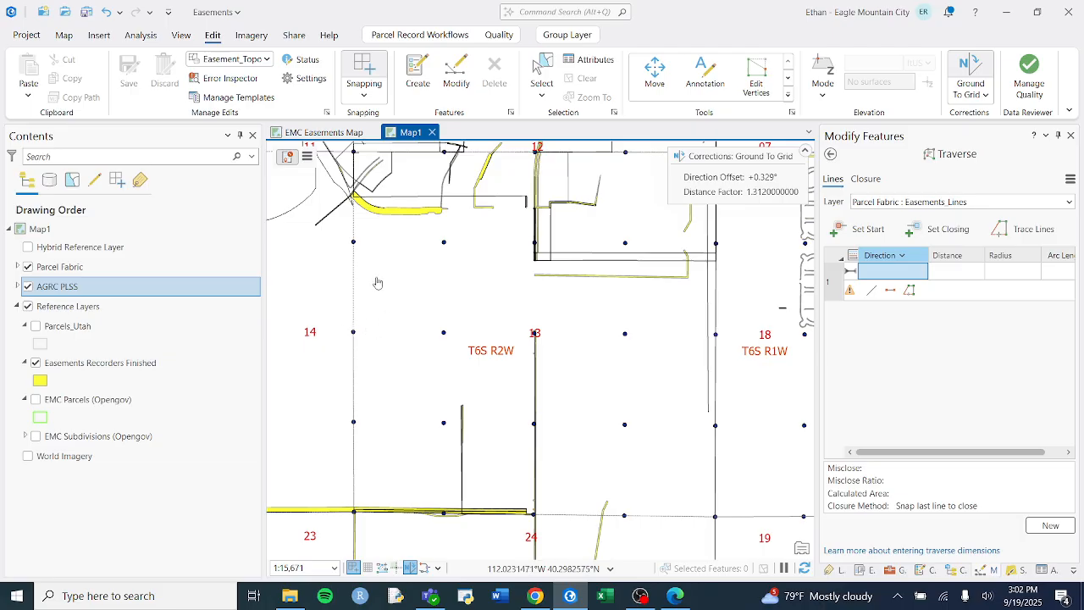
left_click_drag(682, 415, 680, 453)
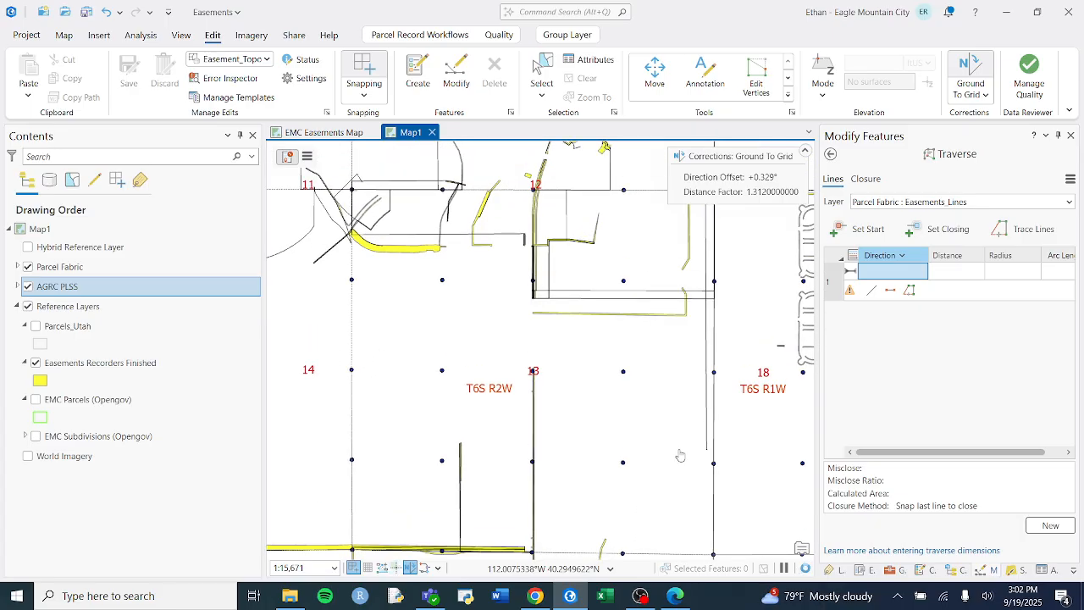
left_click(806, 156)
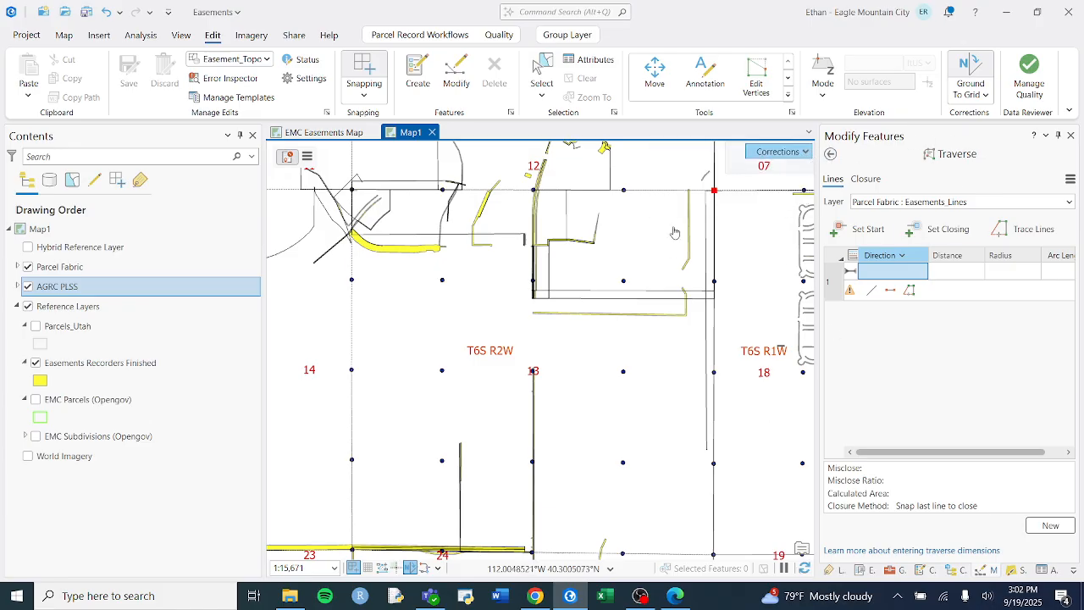
scroll(719, 200, "up", 5)
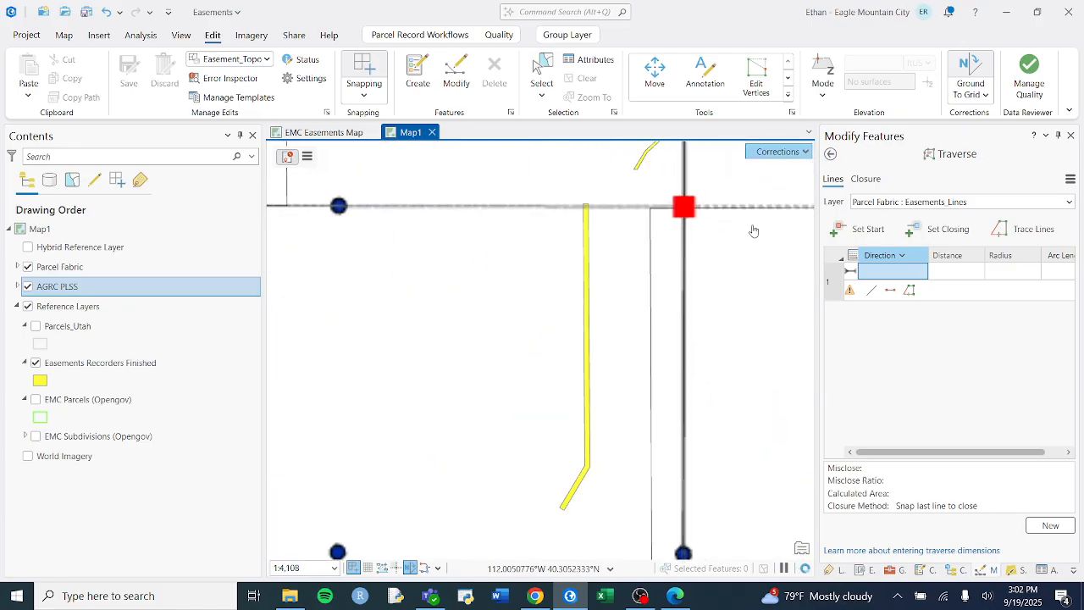
- Check the first call in the PDF and set the first traverse course's direction to N90-00-00E
key("alt+Tab")
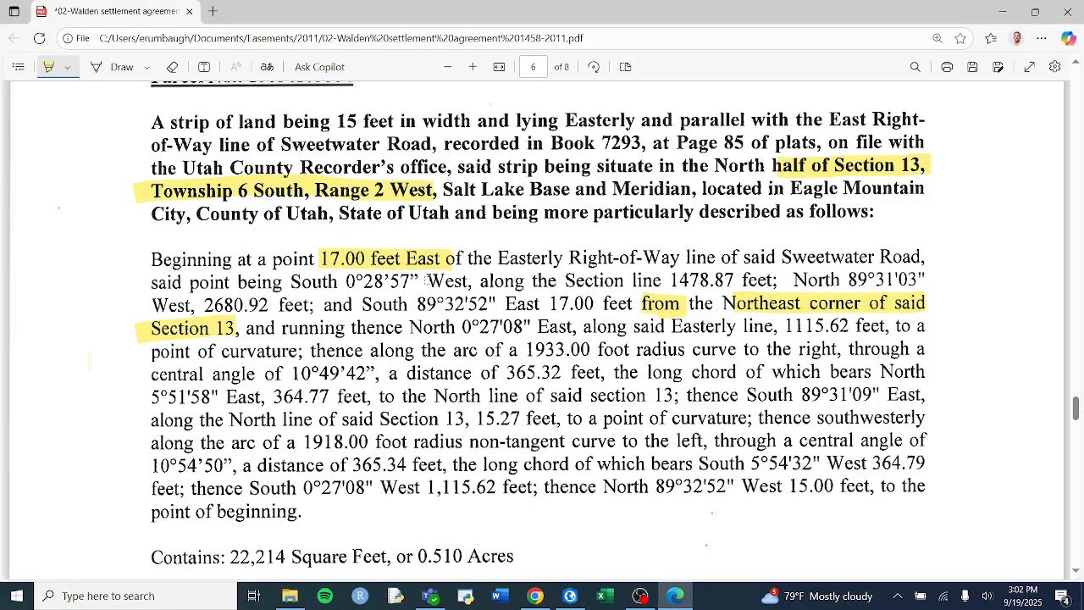
key("alt+Tab")
left_click(899, 269)
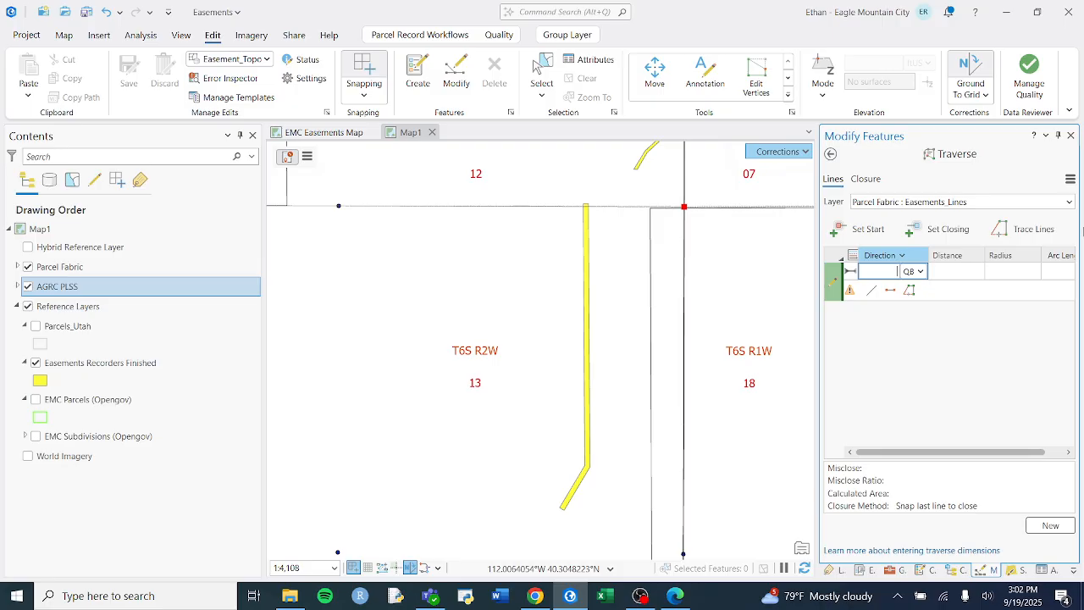
key("alt+Tab")
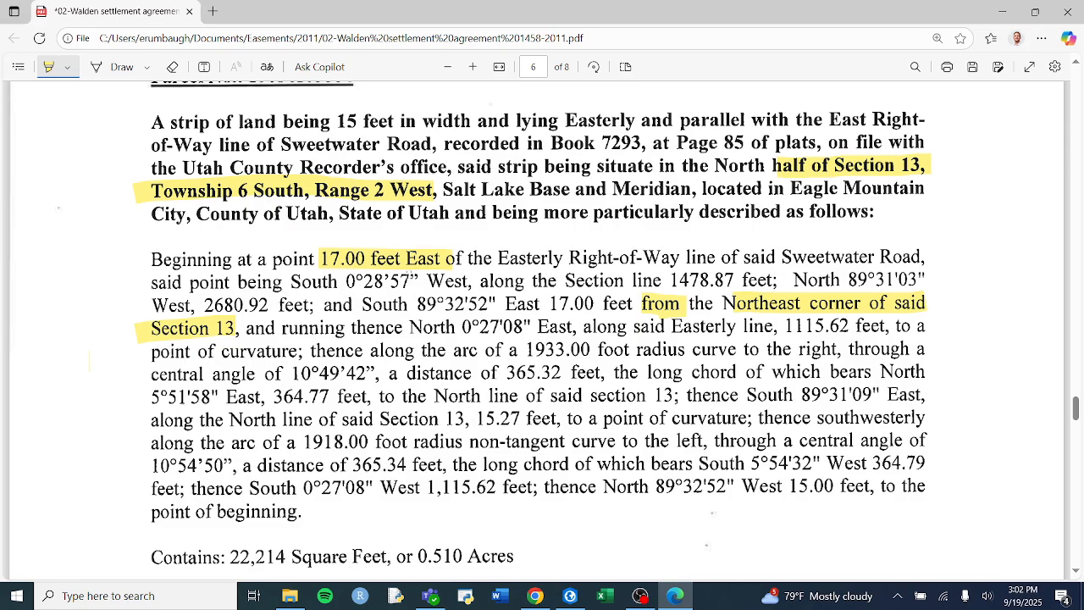
key("alt+Tab")
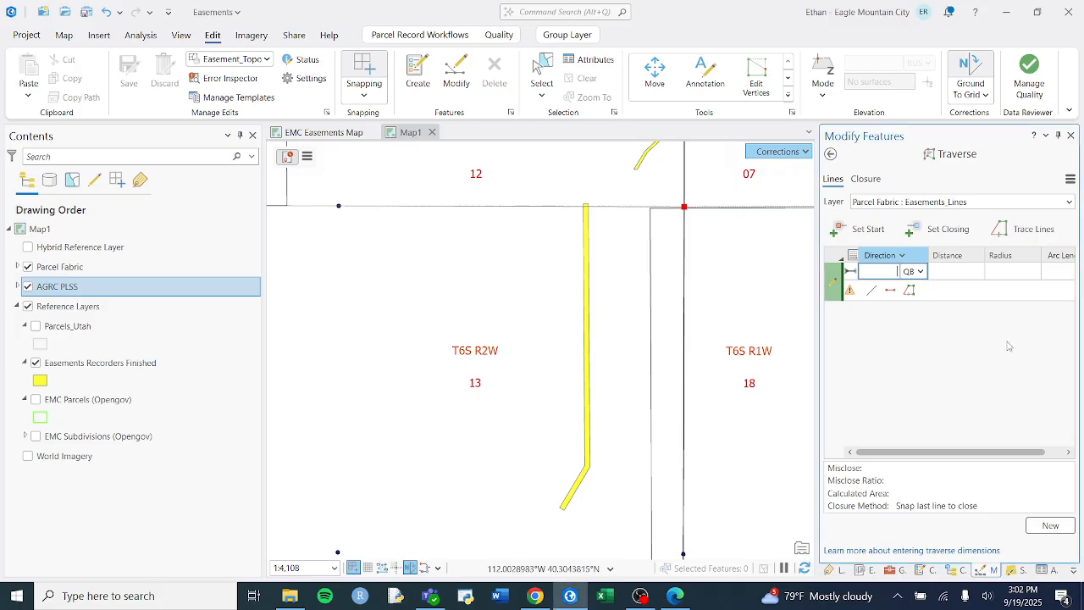
type("90")
key("BackSpace")
type("90")
key("BackSpace")
type("N90-00-00")
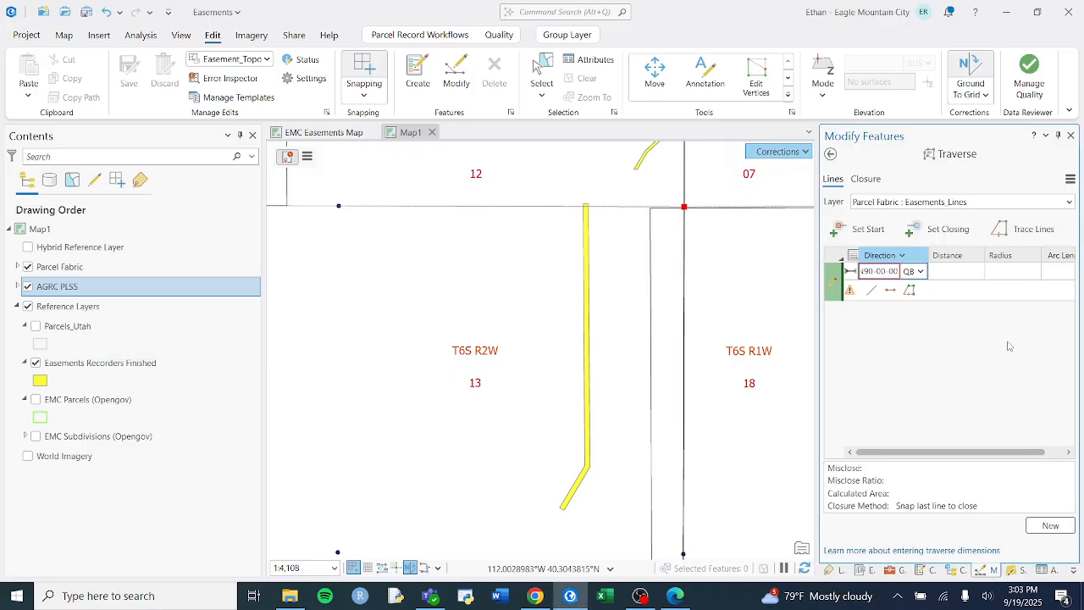
type("E")
key("Tab")
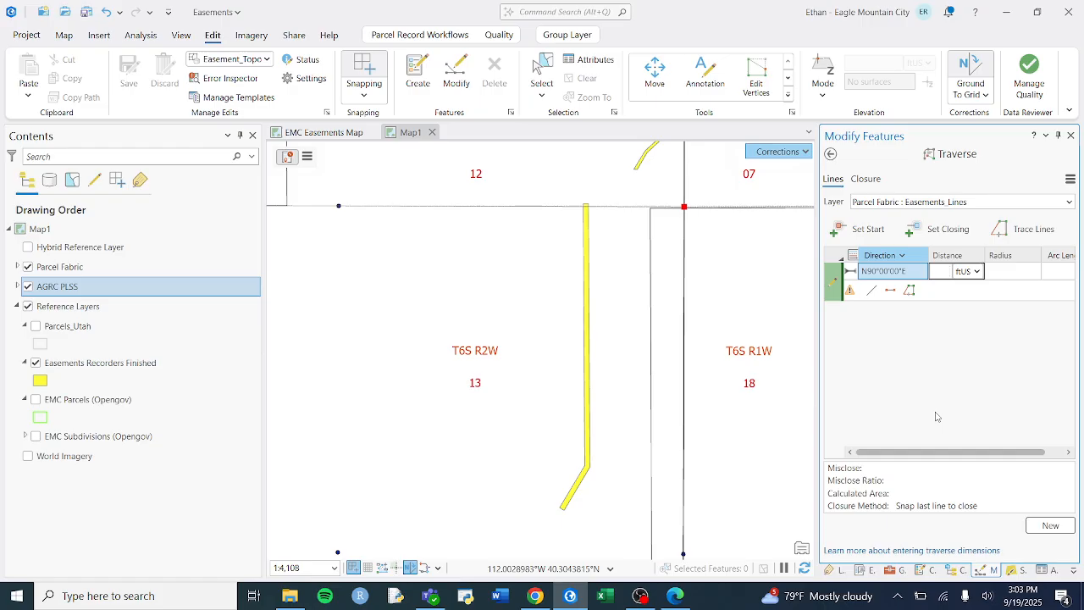
- Switch to the Mapping Legal Descriptions Google Doc in Chrome and read how straight-line and due north, east, south or west directions are entered
left_click(535, 595)
scroll(545, 319, "down", 15)
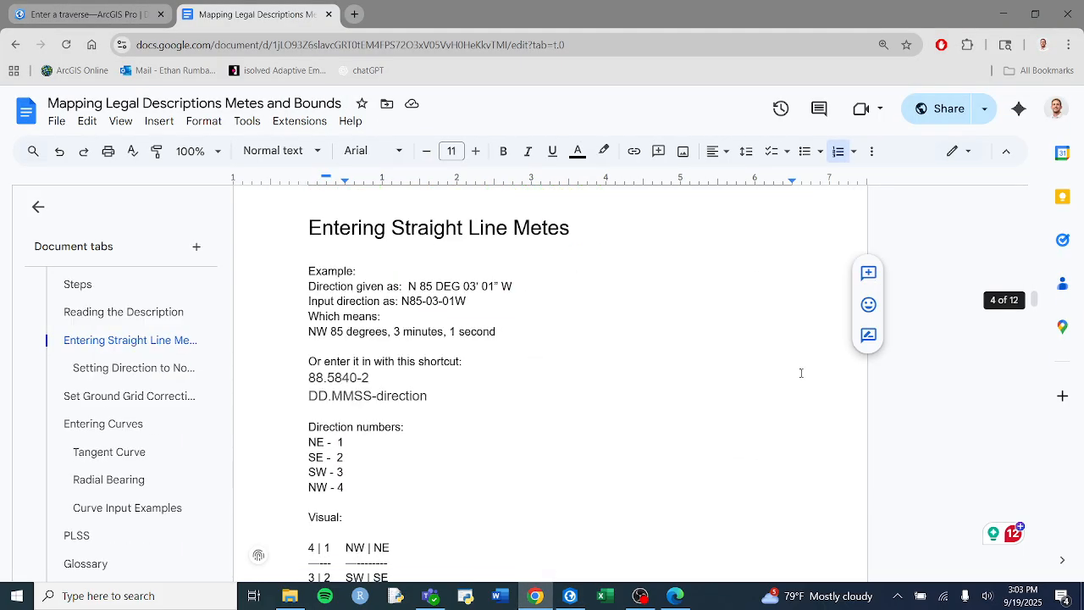
scroll(614, 382, "down", 2)
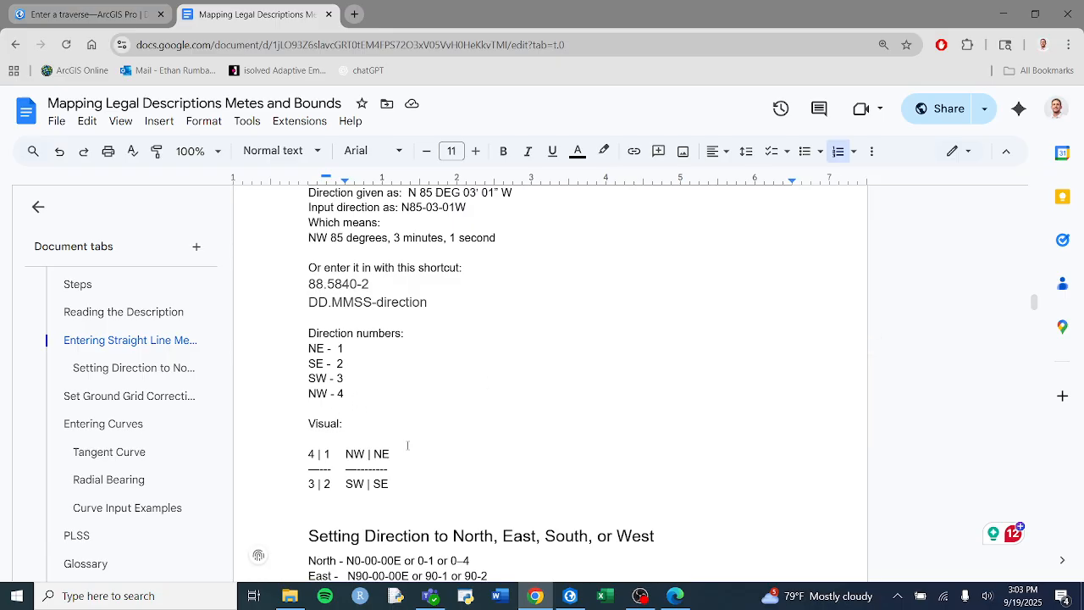
scroll(393, 376, "down", 2)
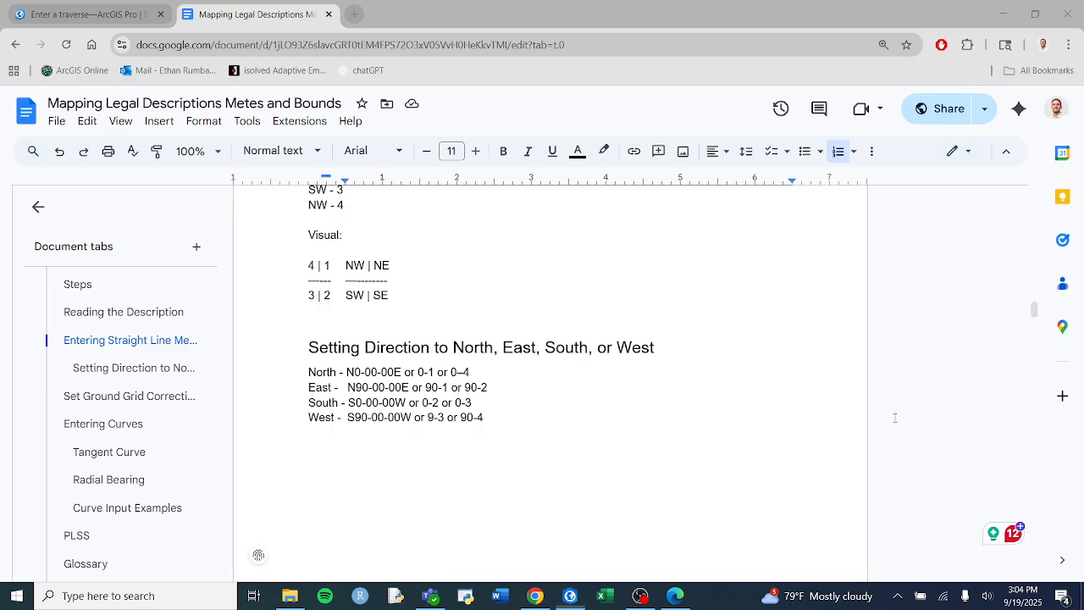
- Check the distance in the PDF, return to ArcGIS Pro and complete the first traverse course with a distance of 17 US feet
key("alt+Tab")
key("alt+Tab")
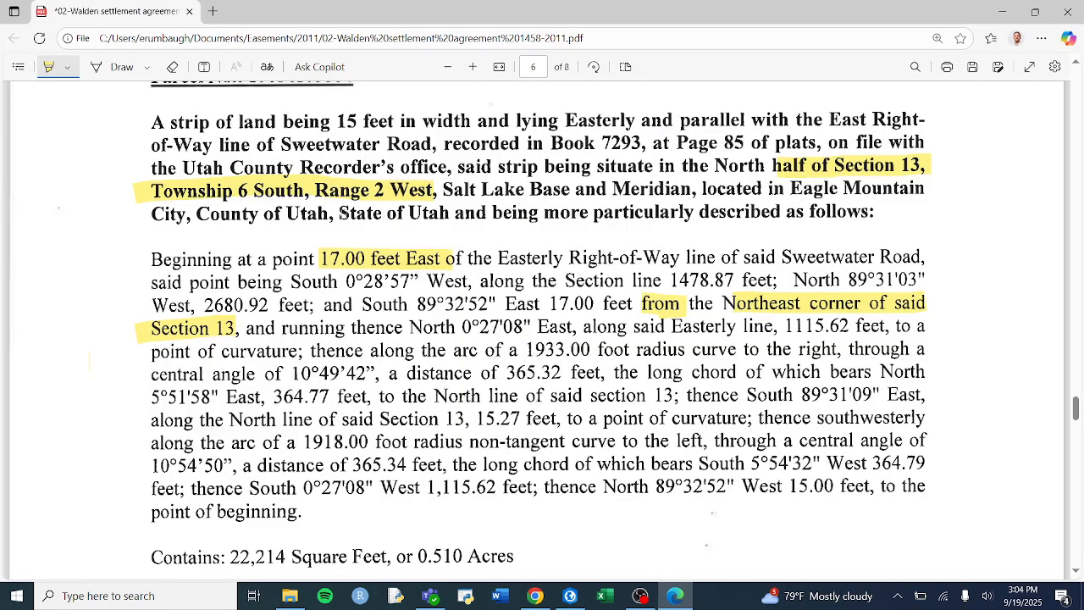
key("alt+Tab")
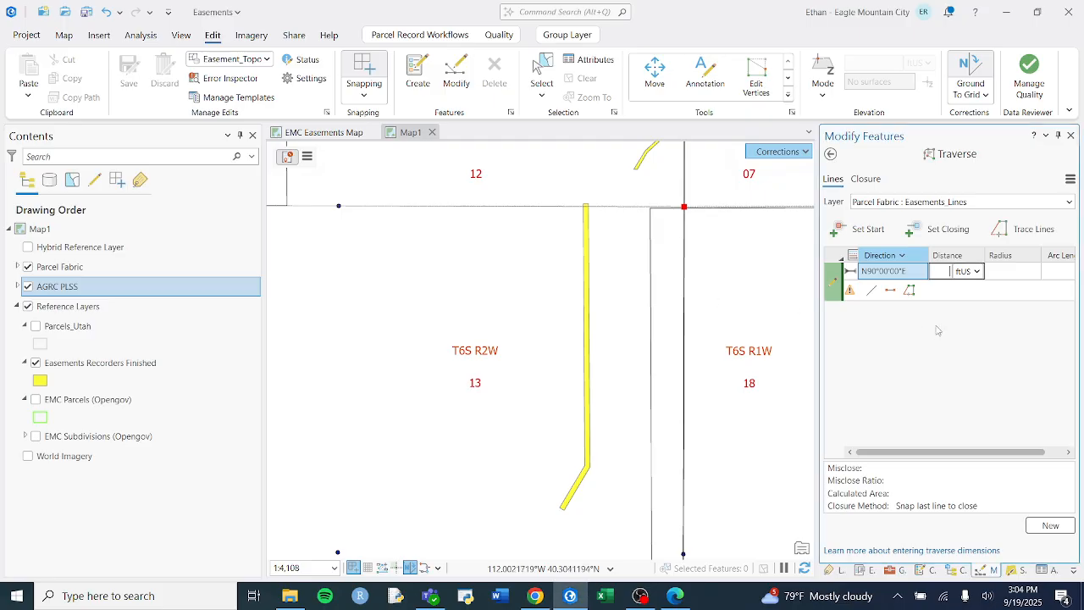
key("Return")
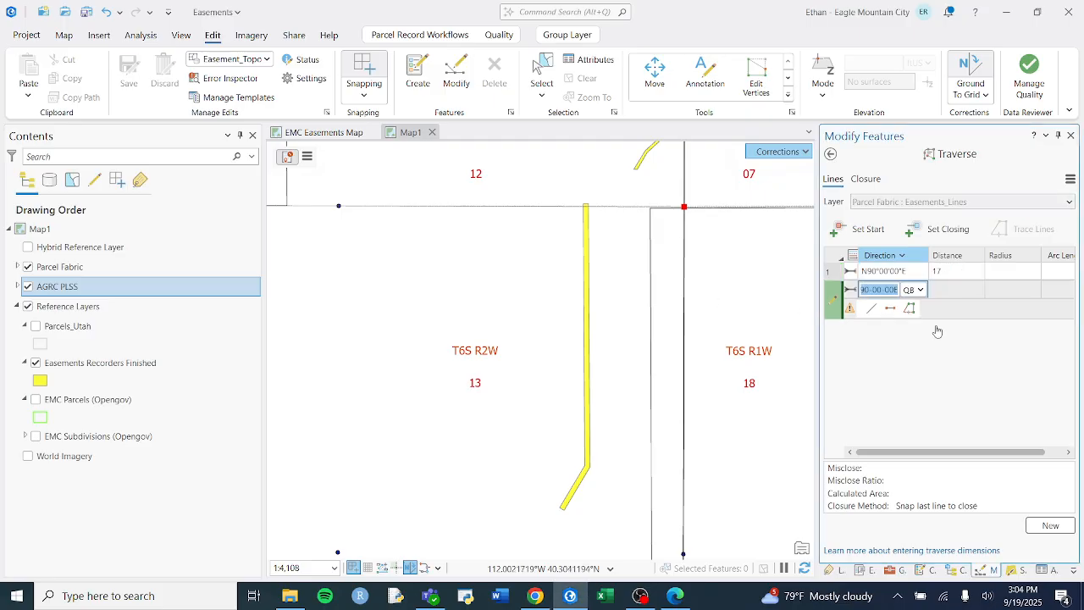
- Locate the 17-foot course on the map, switch to the PDF and extend the highlight through "Easterly Right-of-Way line of said Sweetwater Road"
left_click(830, 272)
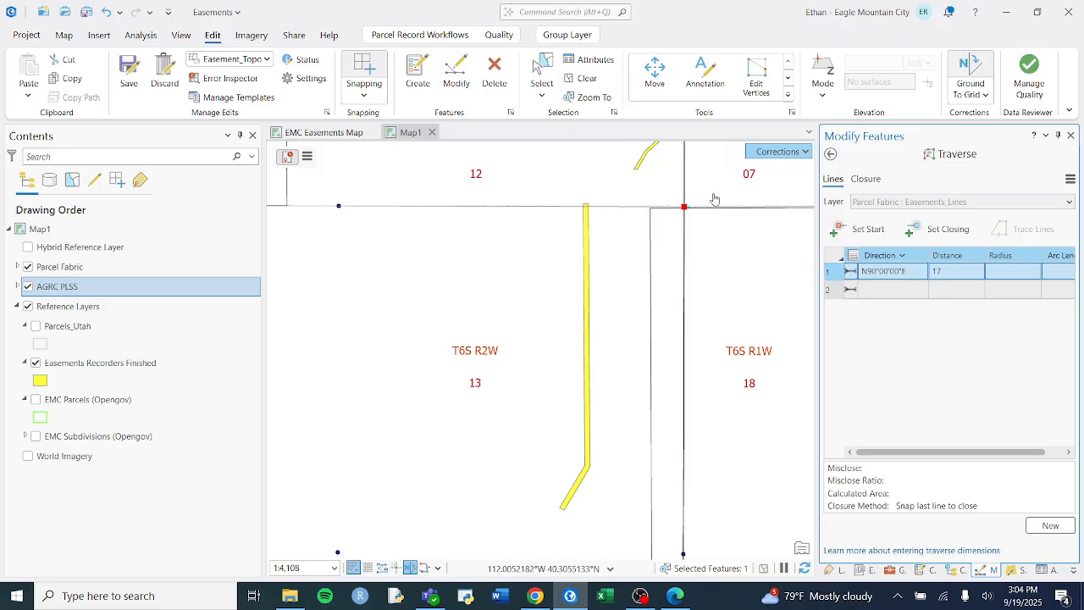
scroll(745, 195, "up", 3)
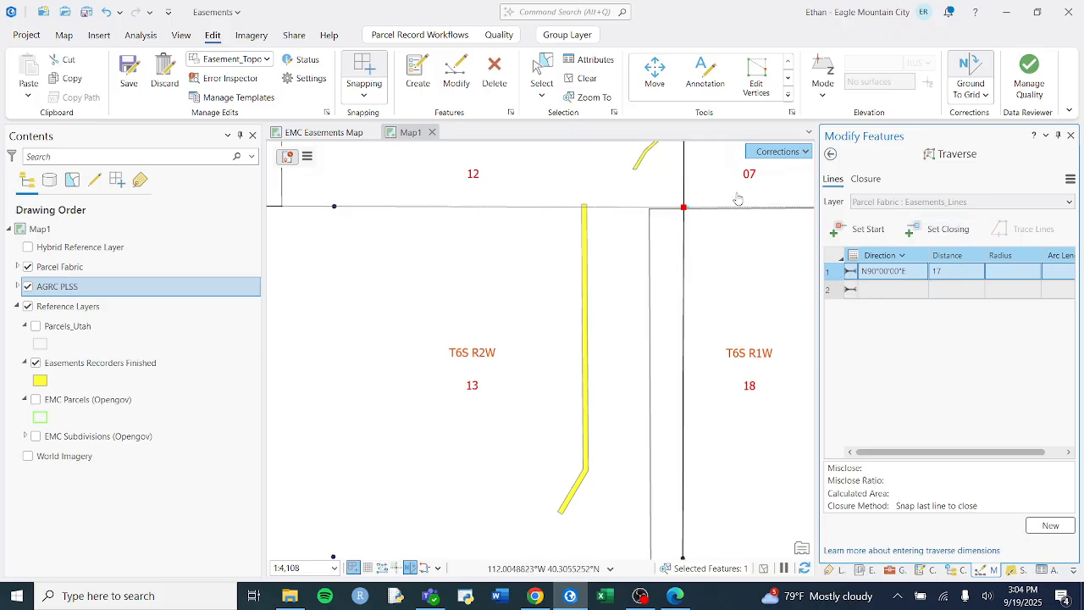
key("alt+Tab")
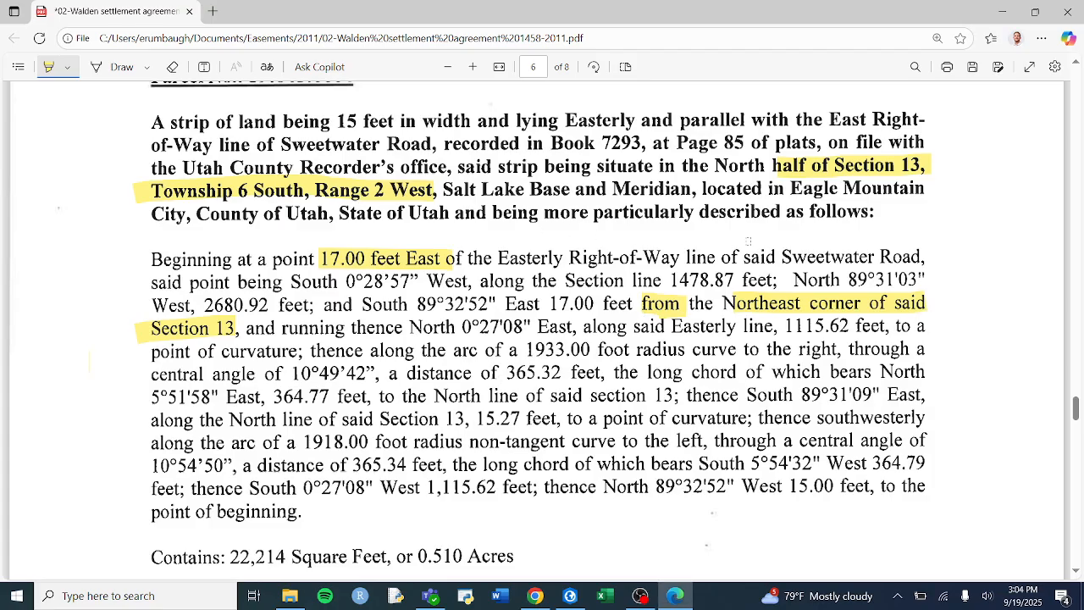
left_click_drag(921, 255, 419, 253)
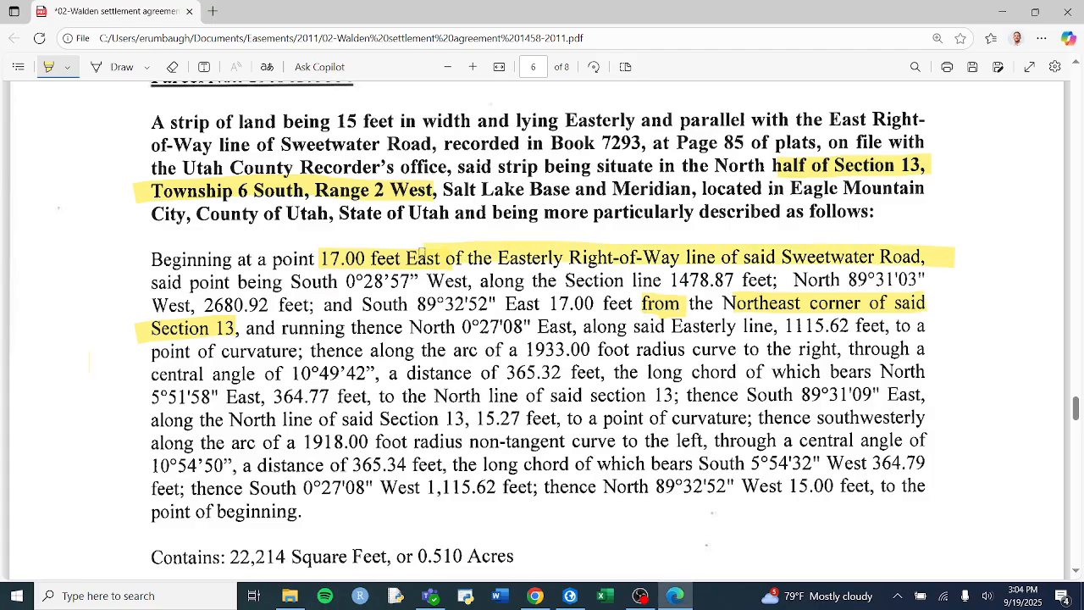
- Return to ArcGIS Pro and check the 17-foot course against the EMC Parcels (Opengov) and Hybrid Reference Layer, turning both layers on
key("alt+Tab")
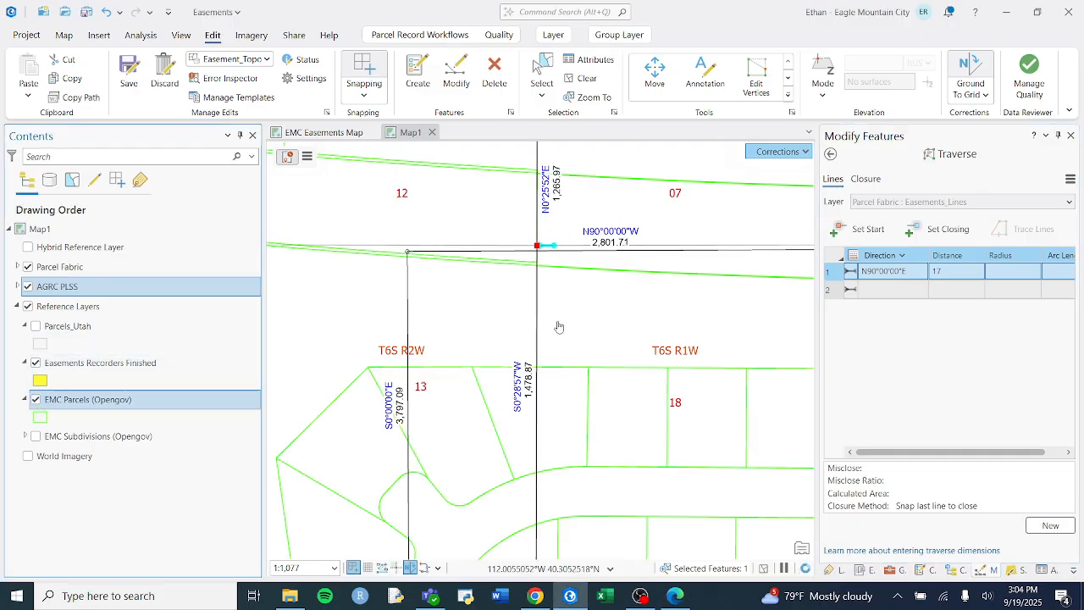
scroll(559, 322, "down", 3)
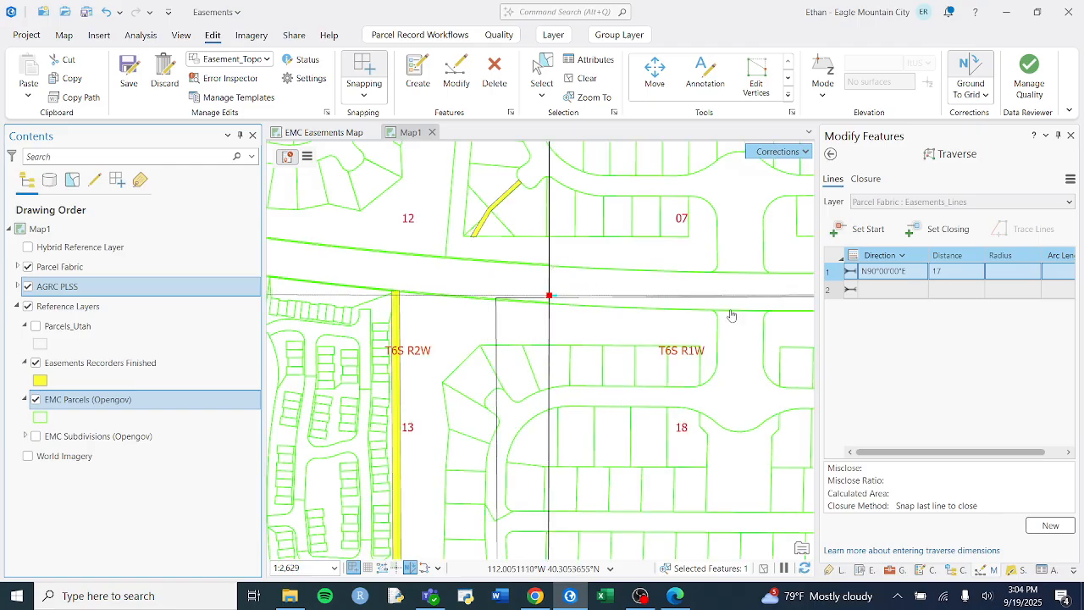
scroll(584, 310, "down", 3)
left_click(28, 248)
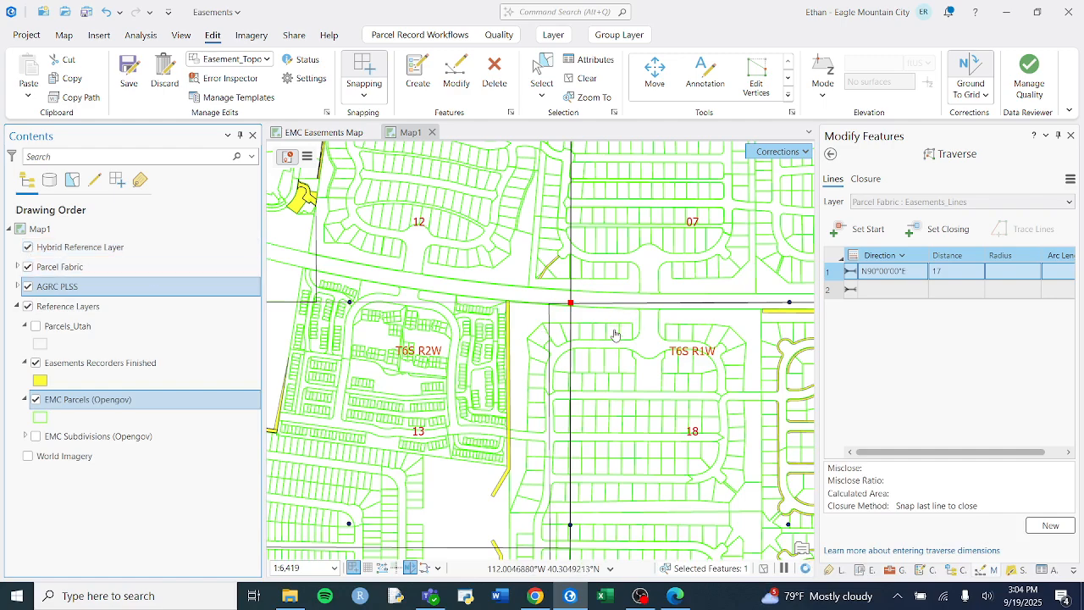
scroll(572, 305, "up", 4)
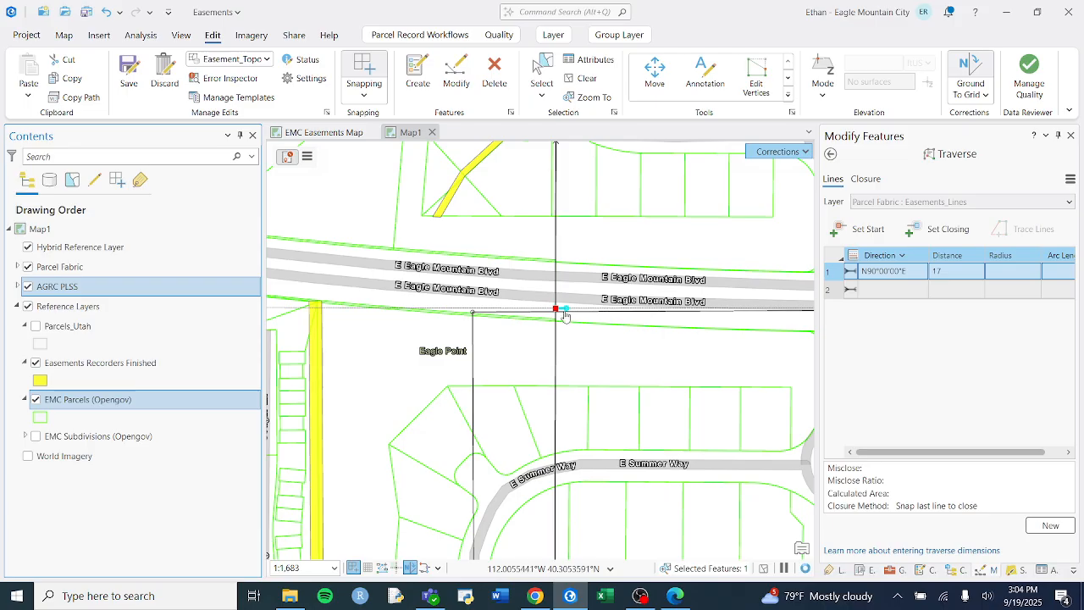
- Highlight "South 0°28'57" West" in the PDF and set the second traverse course's direction to S00.28.57W in ArcGIS Pro
key("alt+Tab")
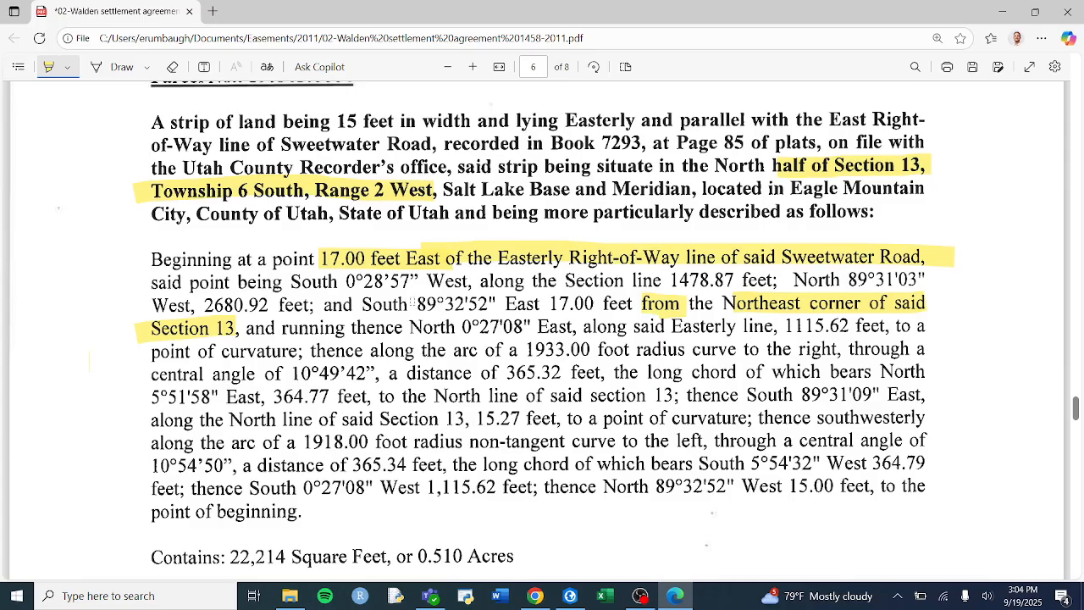
left_click_drag(286, 282, 492, 288)
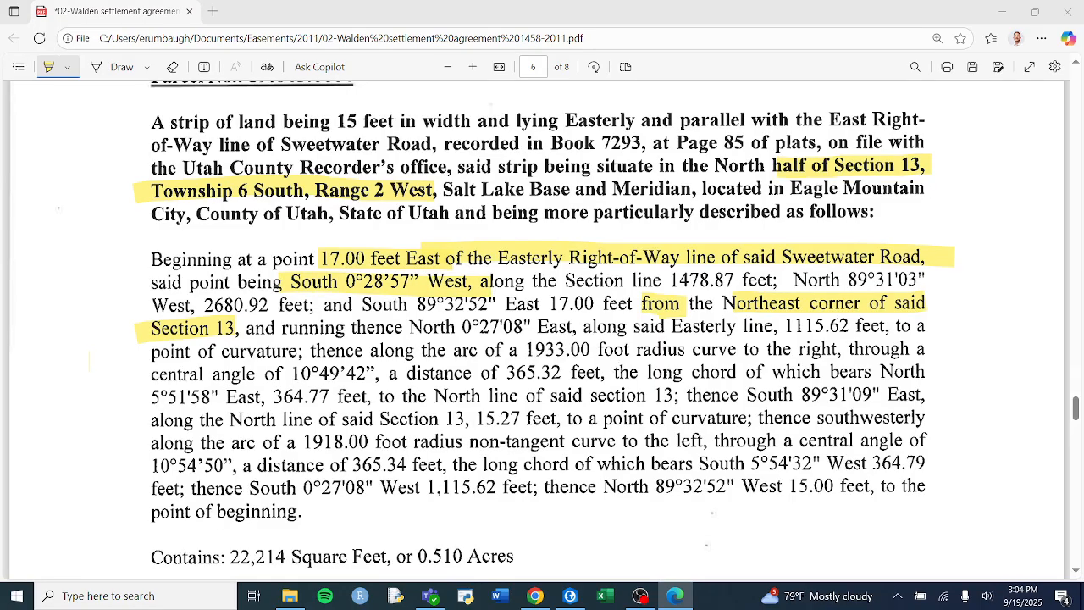
key("alt+Tab")
left_click(906, 293)
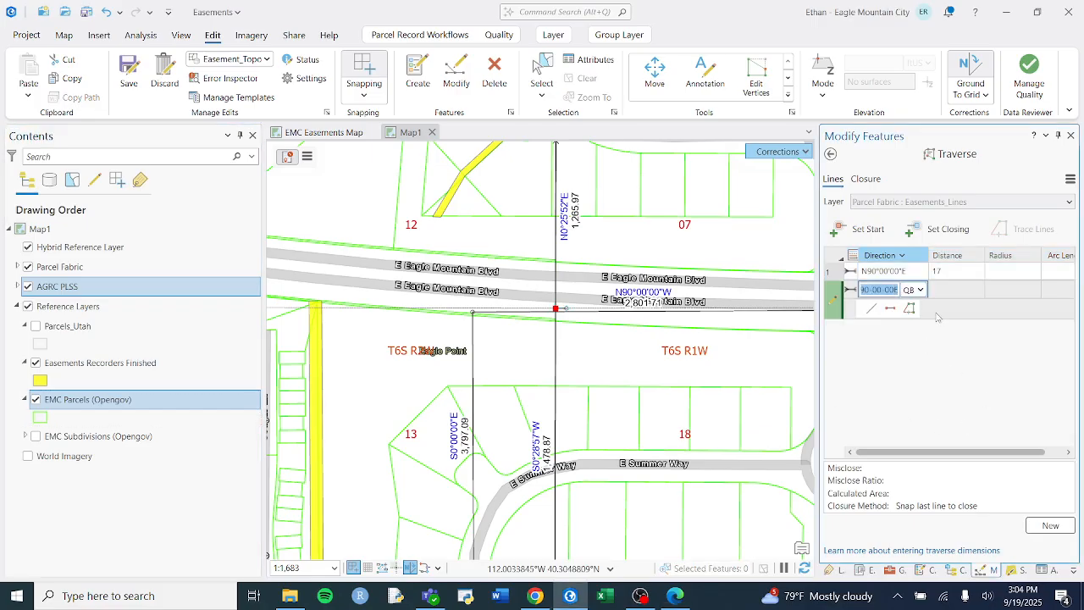
type("S")
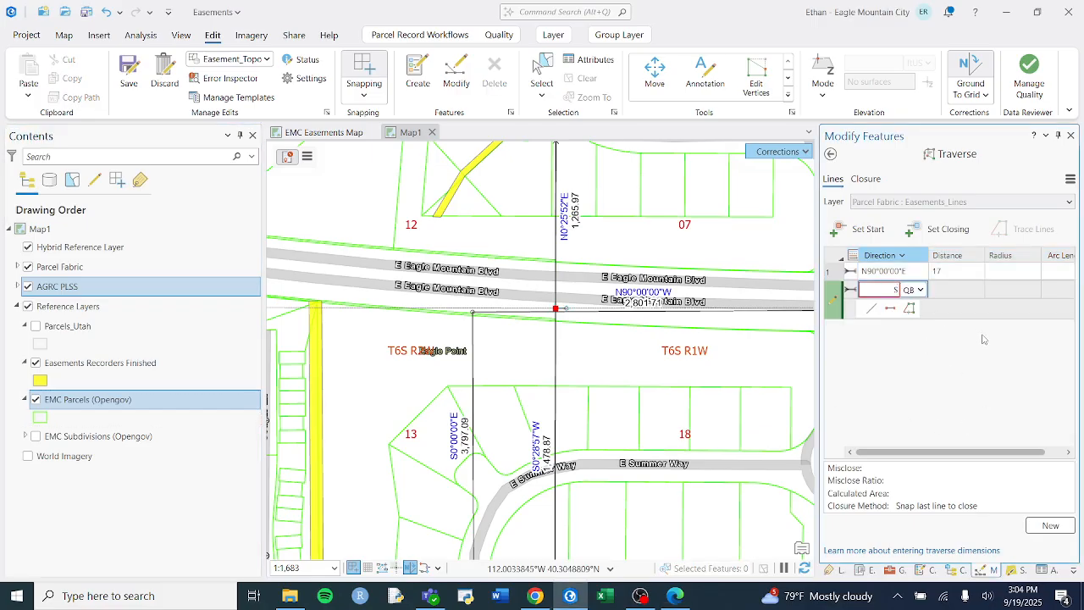
type("00.28.57")
key("alt+Tab")
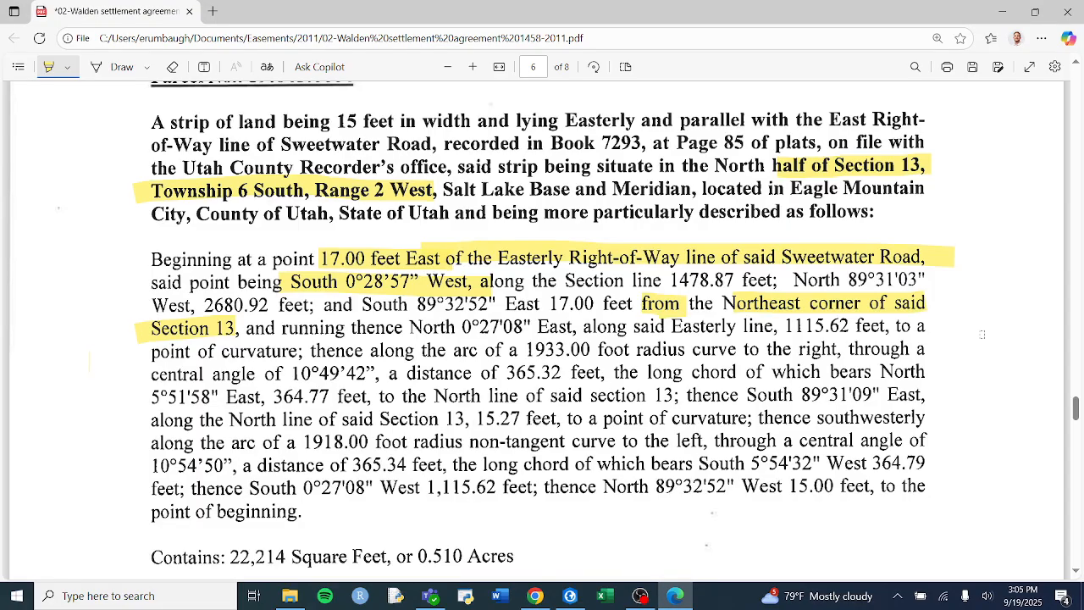
key("alt+Tab")
type("W")
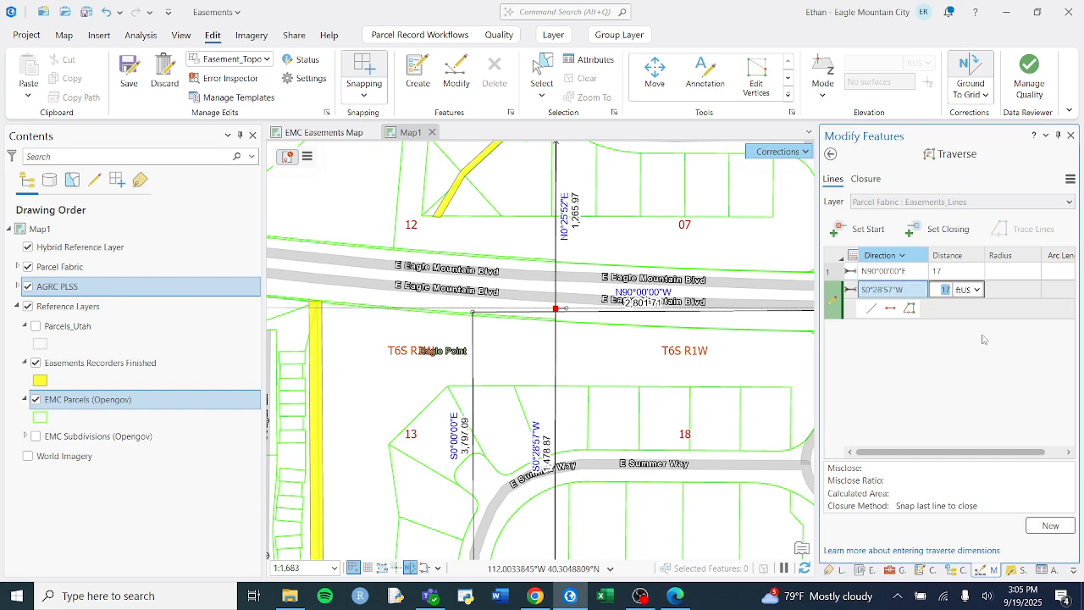
- Complete the second traverse course with a distance of 1478.87 US feet and highlight "along the Section line 1478.87 feet" in the PDF
key("alt+Tab")
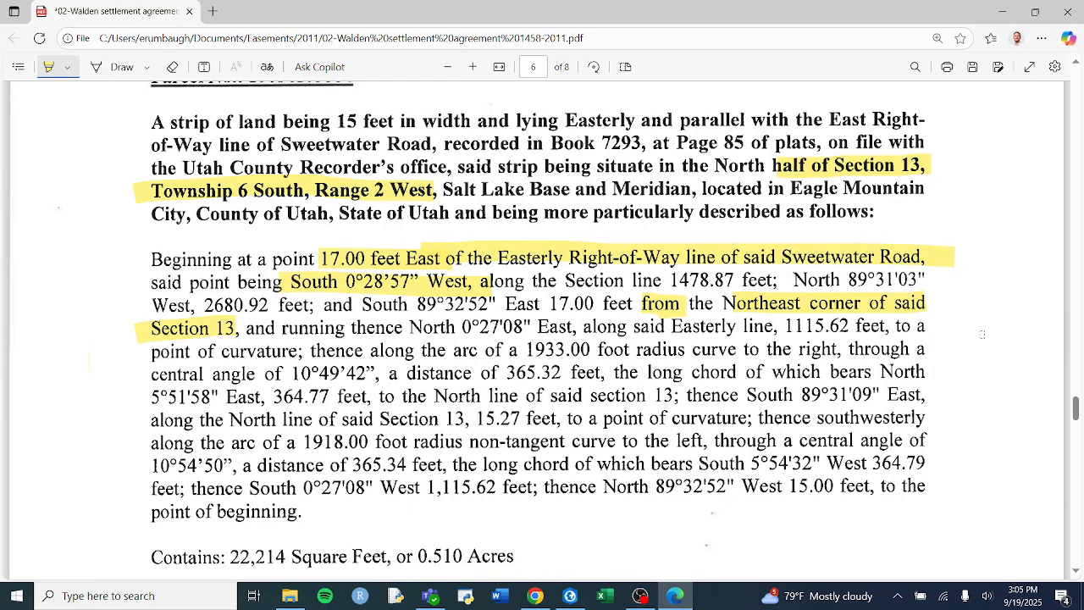
key("alt+Tab")
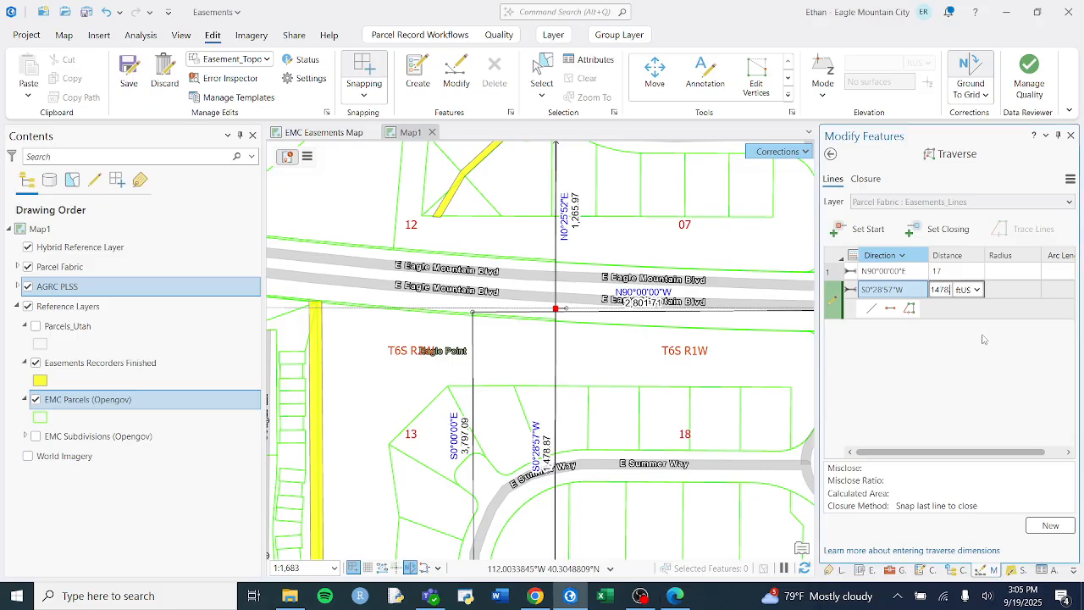
key("Return")
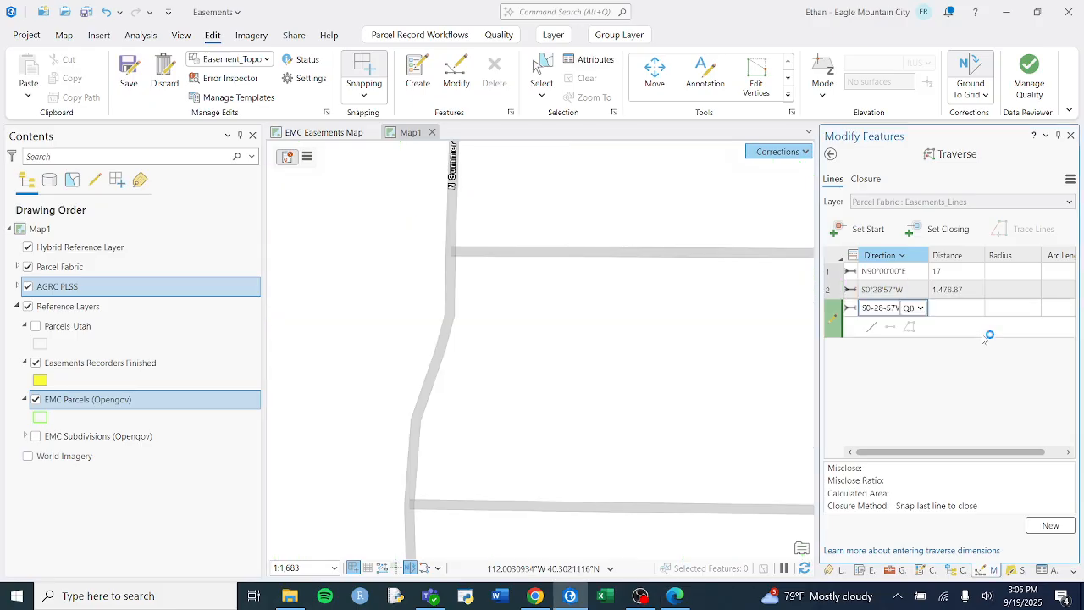
key("alt+Tab")
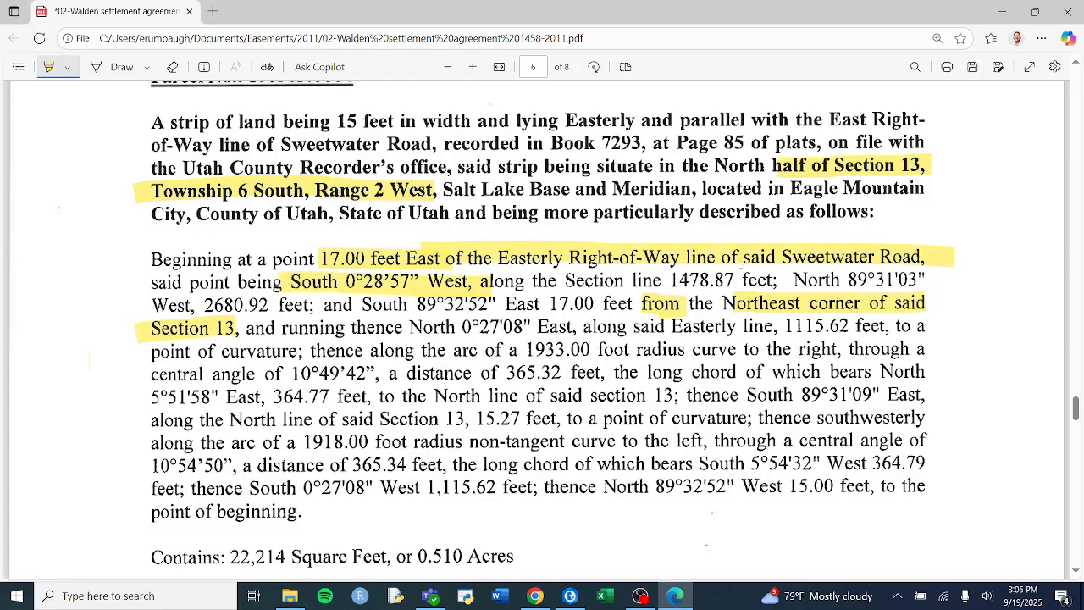
left_click_drag(782, 281, 433, 282)
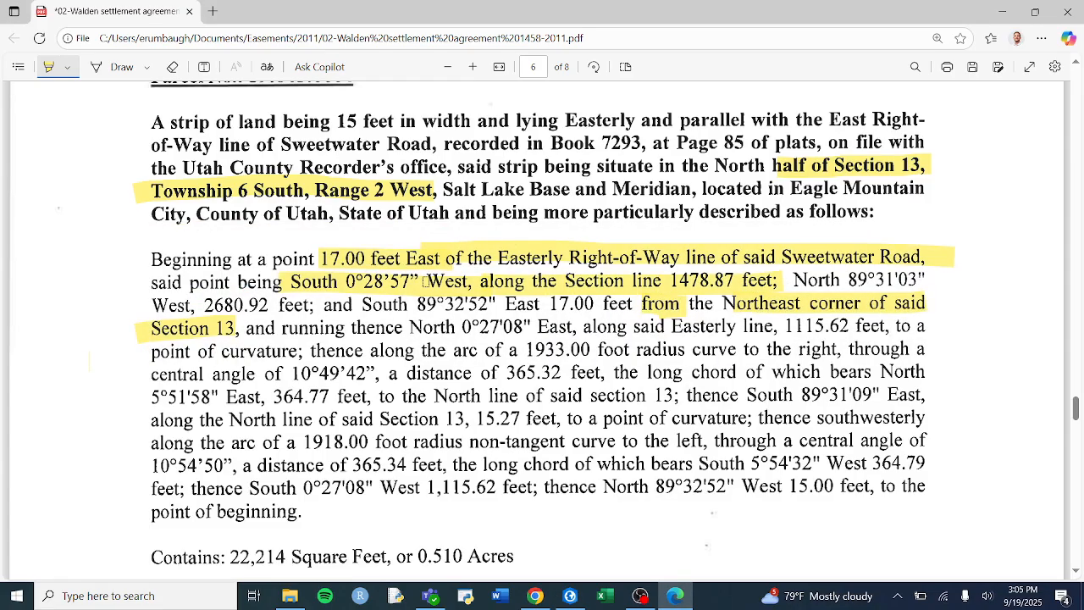
- Return to ArcGIS Pro, move the S0°28'57"W course ahead of the N90°00'00"E course in the traverse, and locate both on the map
key("alt+Tab")
left_click(831, 292)
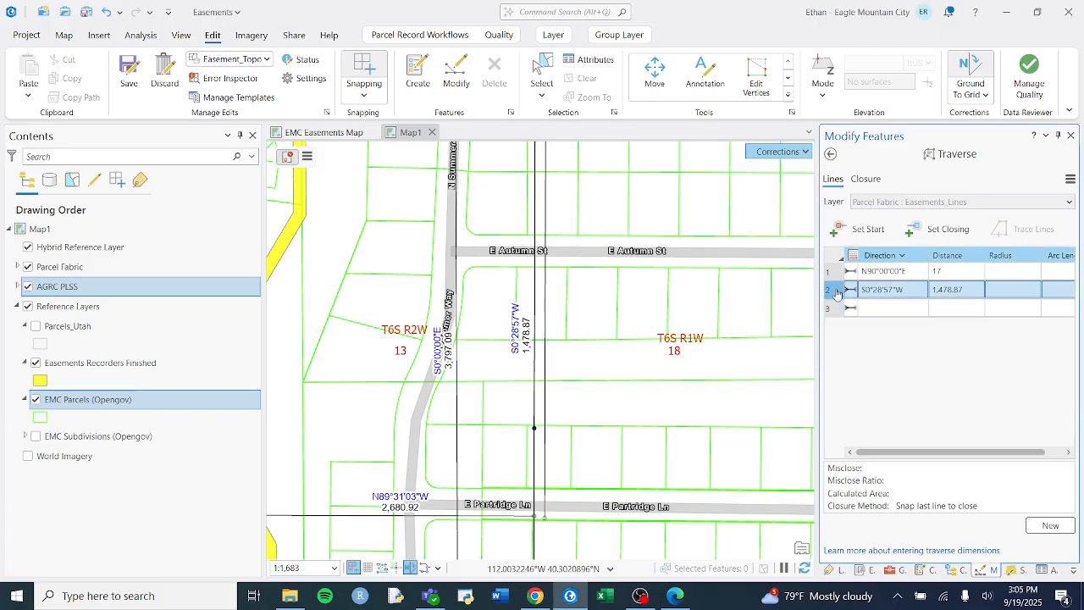
left_click_drag(831, 292, 833, 271)
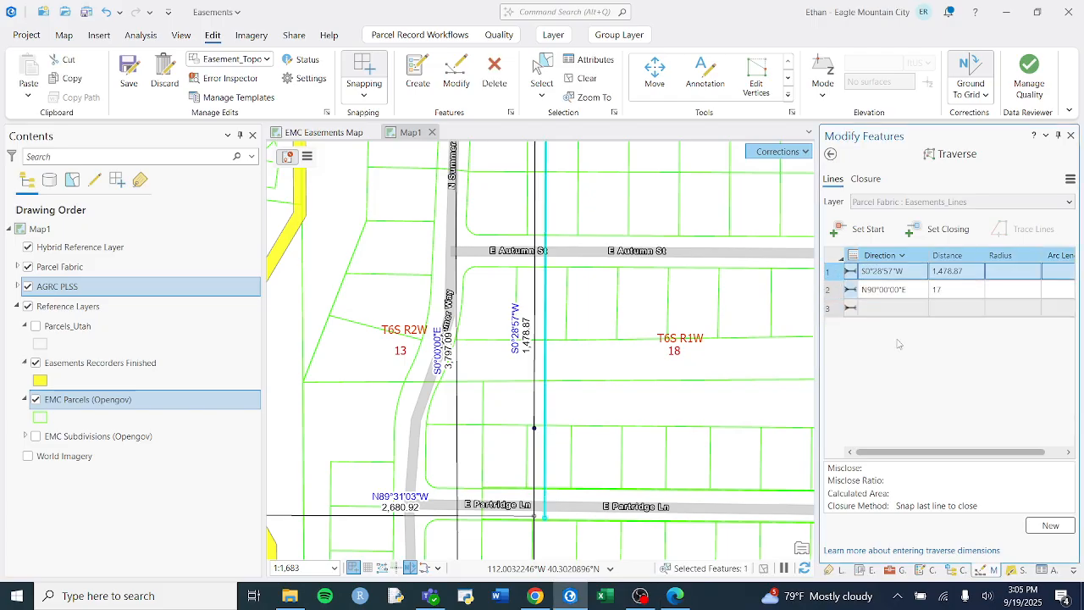
left_click(831, 292)
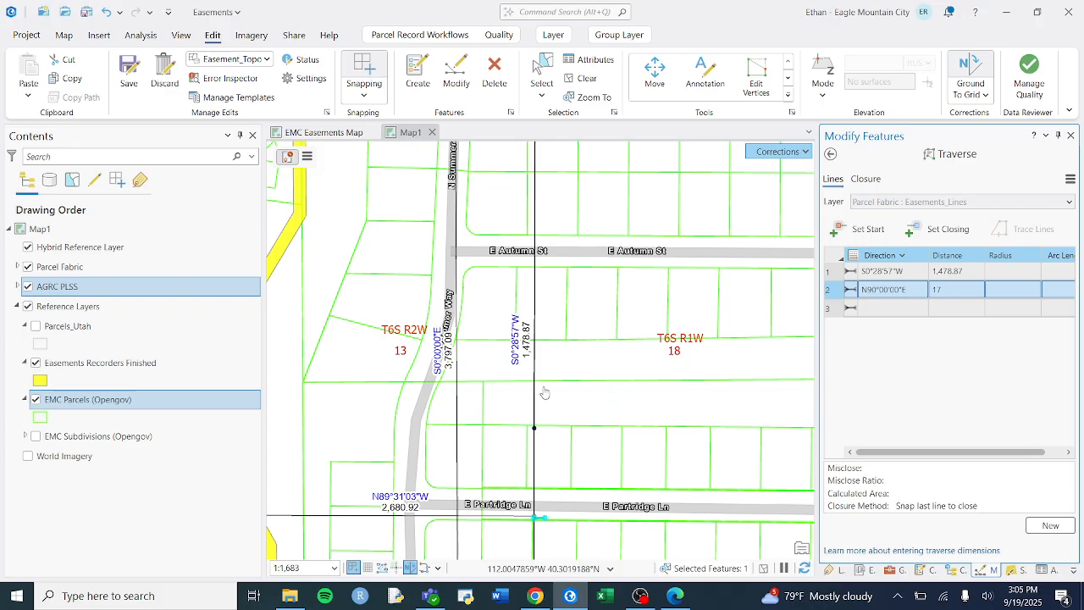
left_click(832, 271)
- Turn off the EMC Parcels (Opengov) layer and the Hybrid Reference Layer
scroll(551, 305, "down", 2)
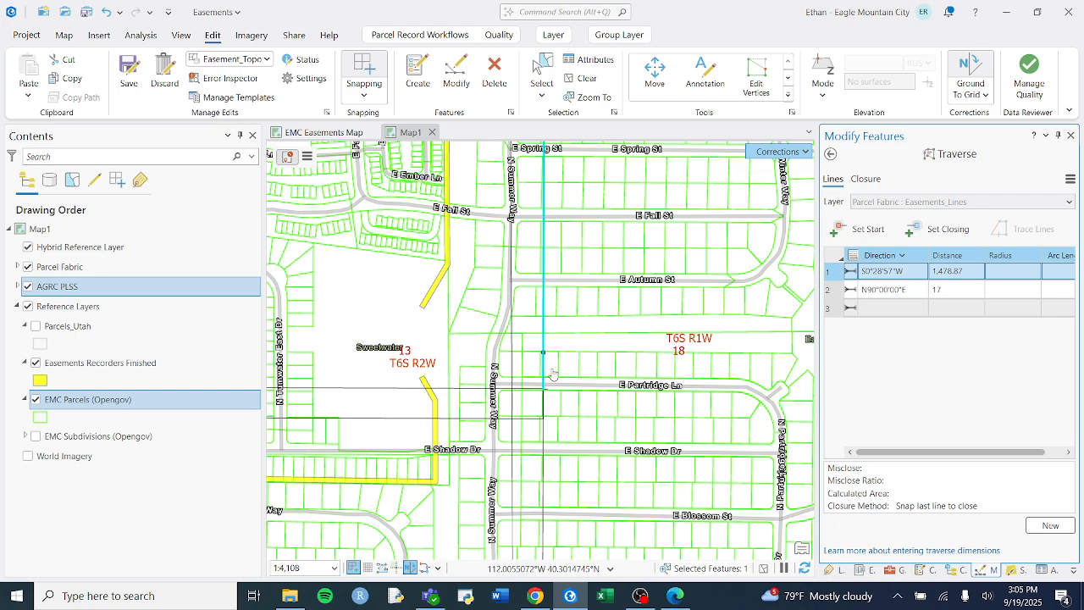
scroll(591, 355, "down", 3)
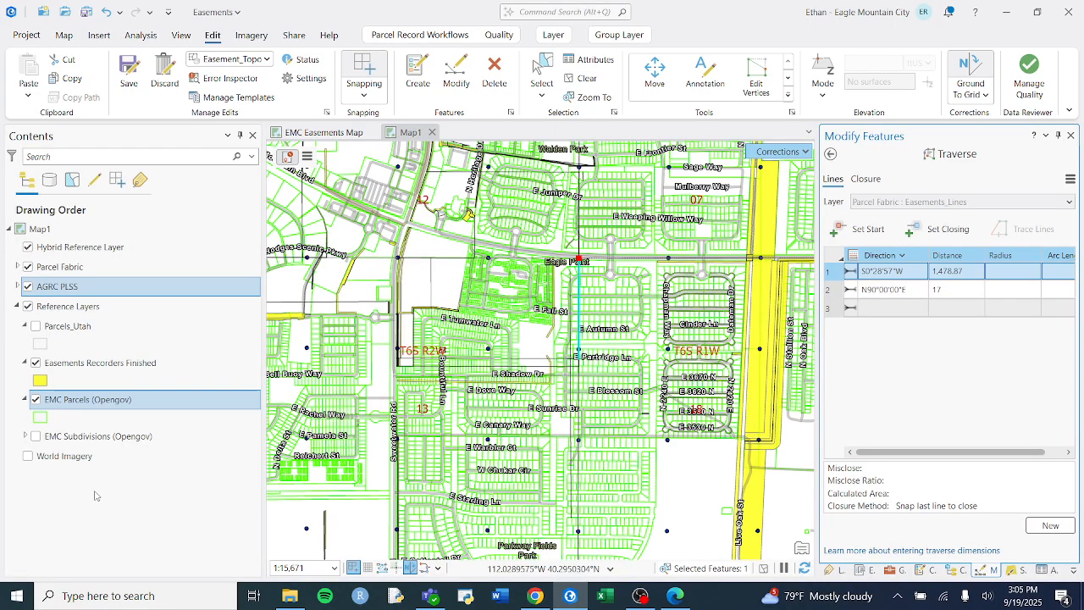
left_click(35, 399)
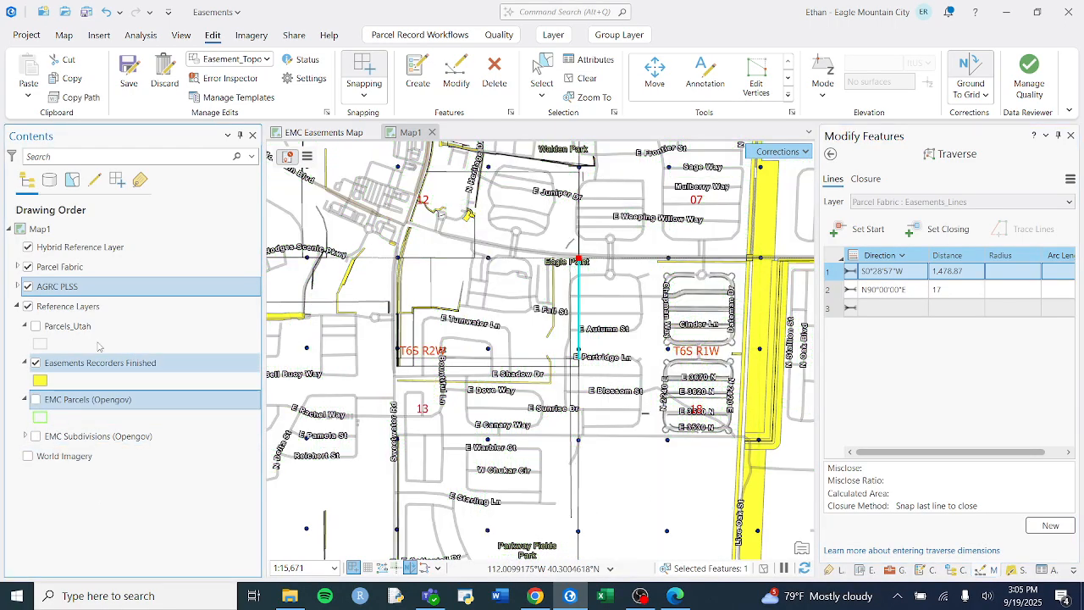
left_click(29, 247)
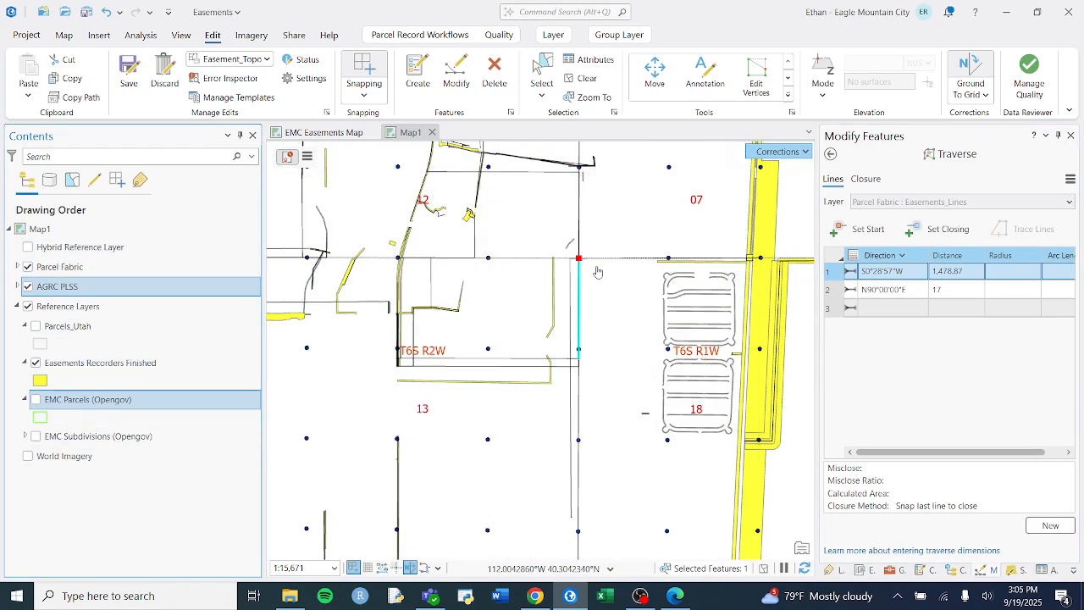
- Examine the endpoint of the S0°28'57"W course up close, then its full run along the line between Sections 13 and 18
scroll(584, 337, "up", 3)
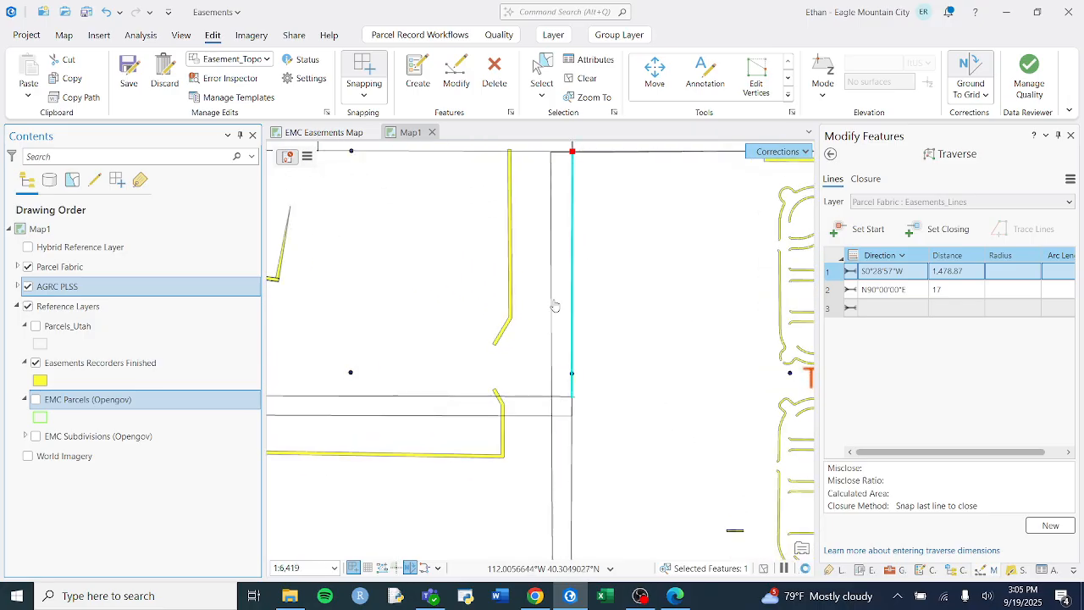
scroll(598, 441, "up", 8)
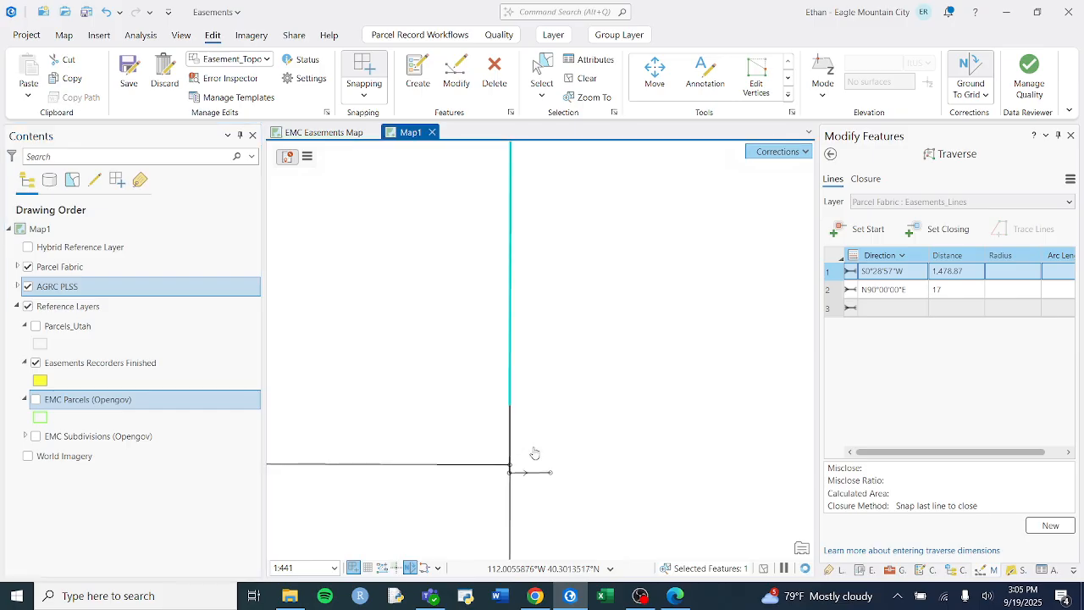
left_click_drag(551, 499, 549, 401)
scroll(523, 428, "up", 4)
scroll(485, 414, "up", 8)
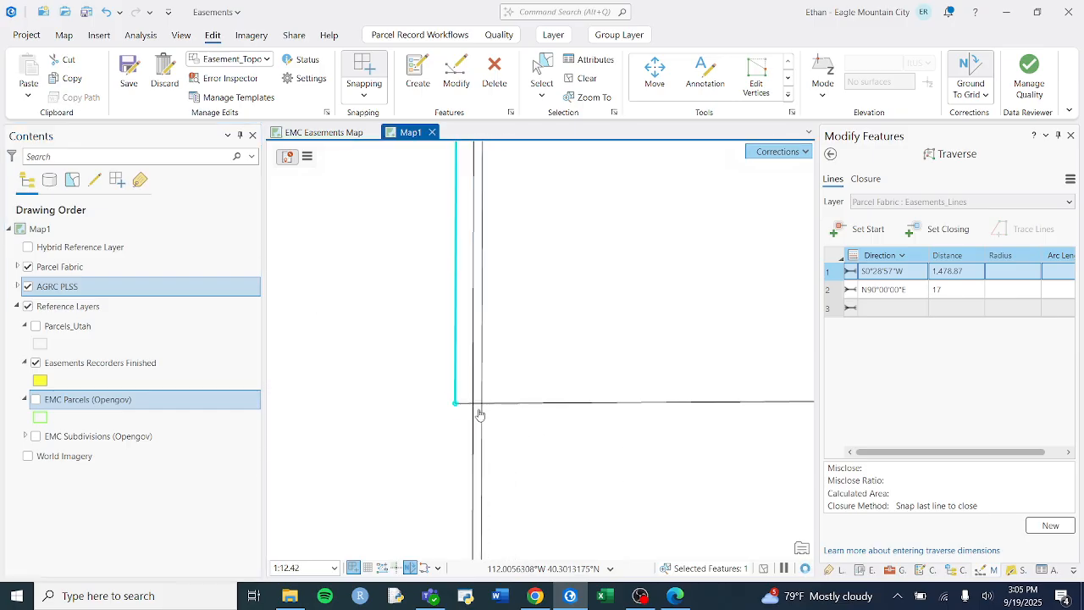
scroll(410, 398, "up", 3)
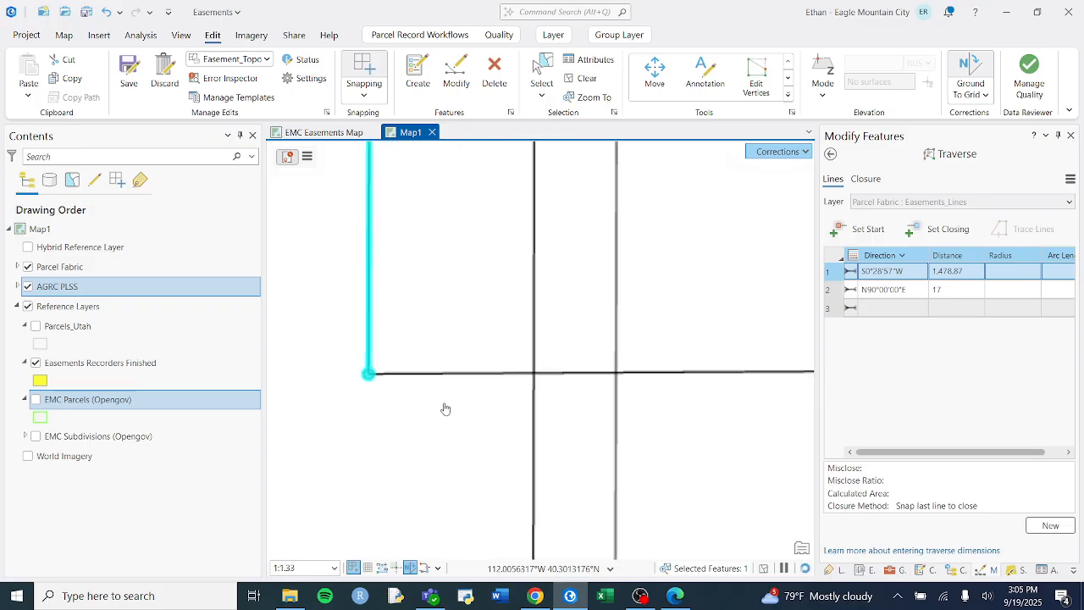
scroll(519, 392, "down", 9)
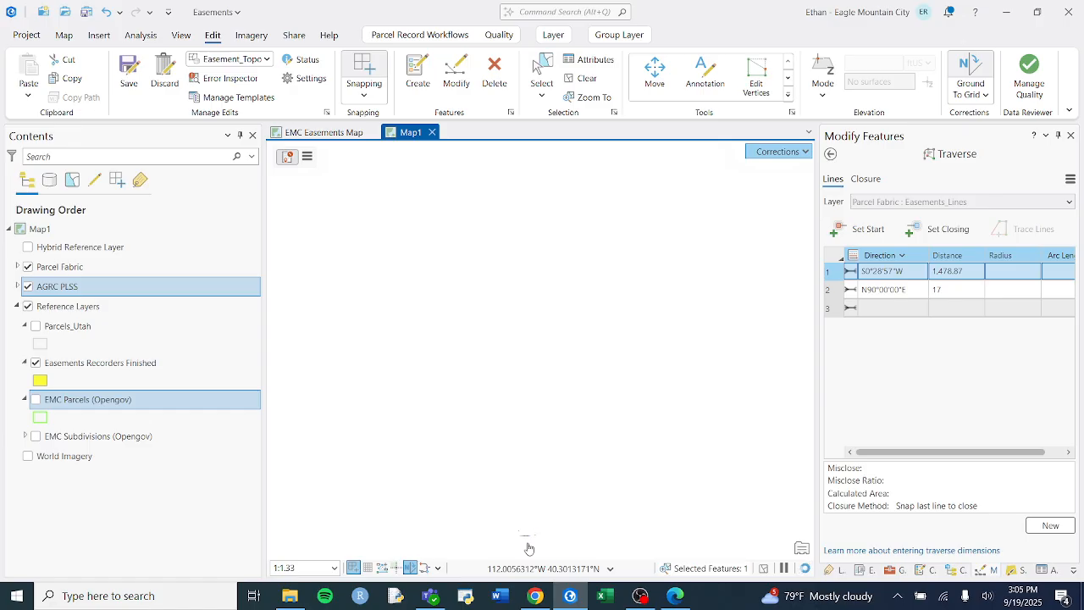
scroll(519, 392, "down", 7)
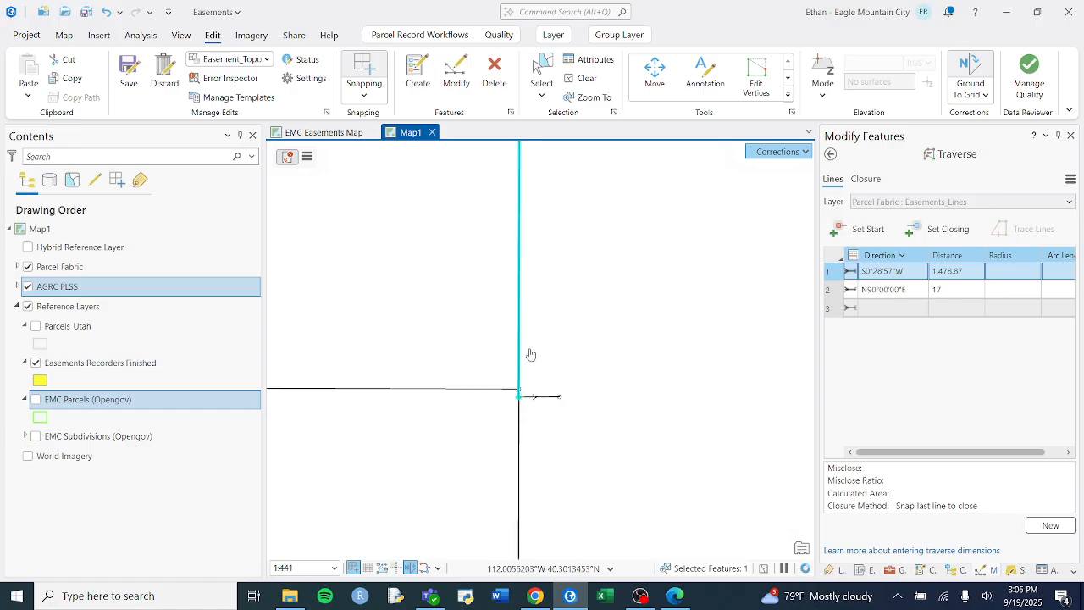
scroll(554, 474, "down", 5)
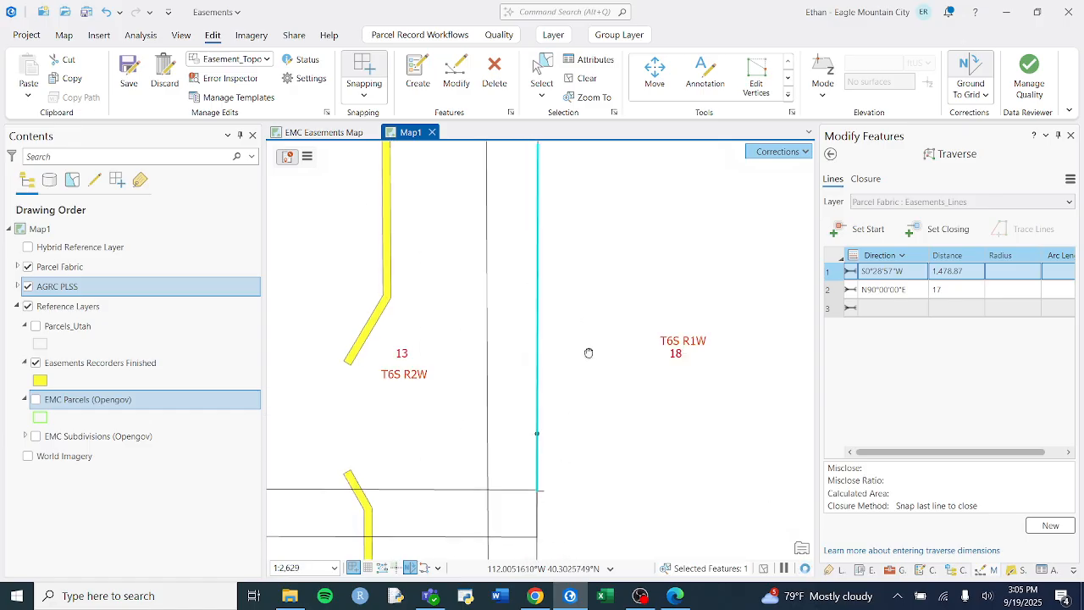
scroll(594, 480, "down", 4)
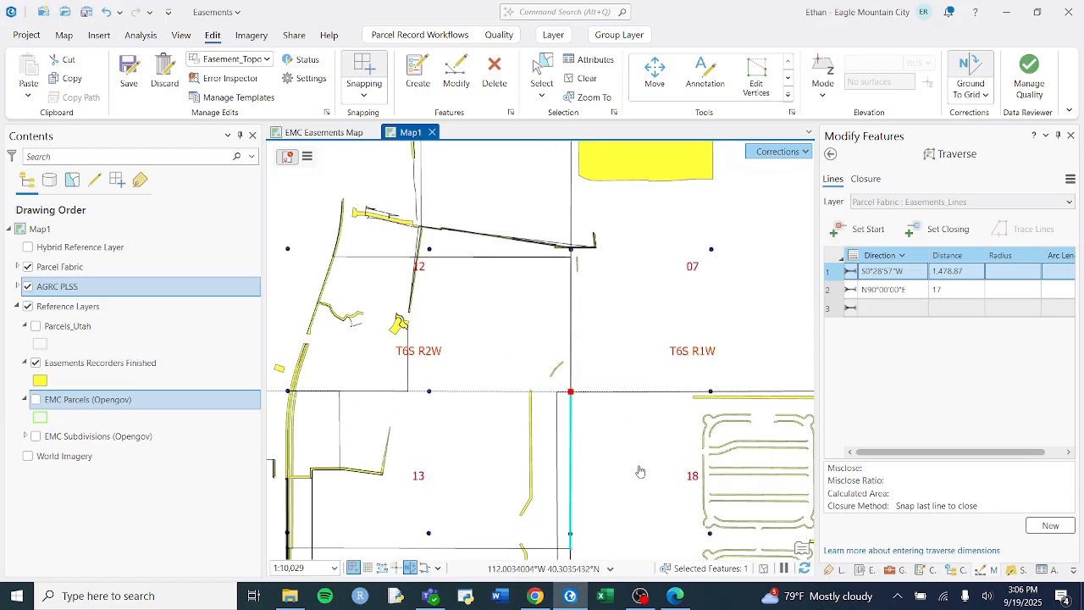
left_click_drag(640, 471, 597, 249)
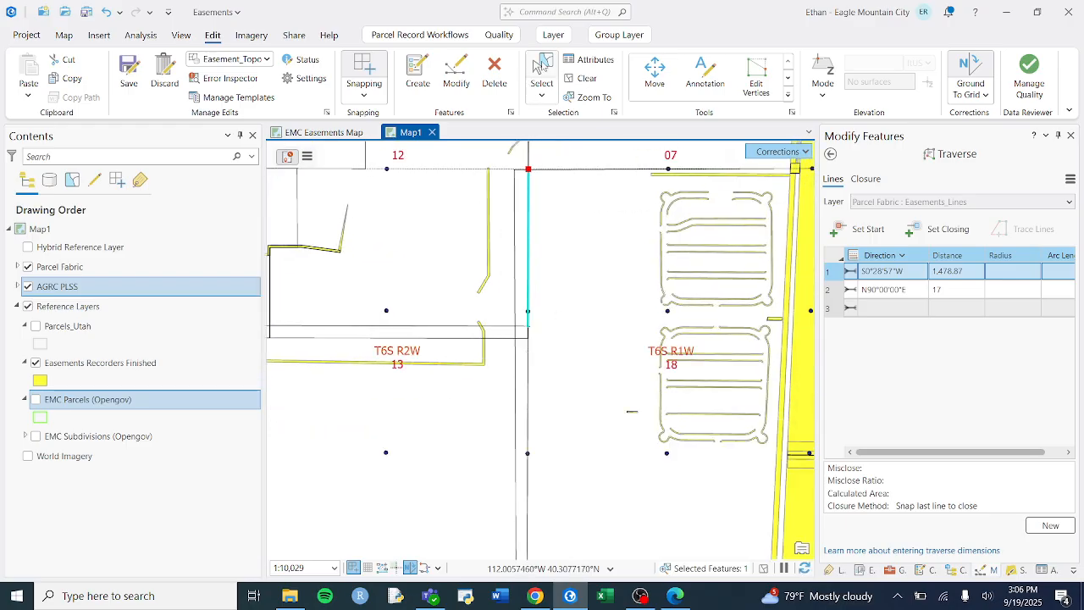
- Delete the two Easements_Lines features, N89°31'03"W 2,680.56 and S0°28'57"W 1,595.61, along the boundary of Sections 13 and 18
left_click(541, 68)
left_click_drag(523, 332, 536, 350)
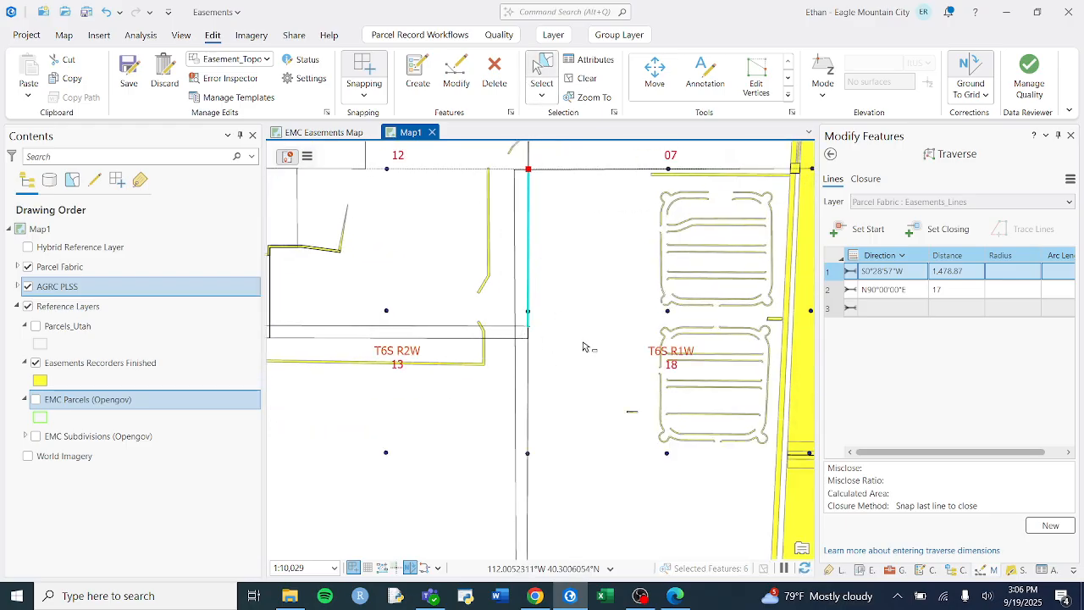
left_click(590, 60)
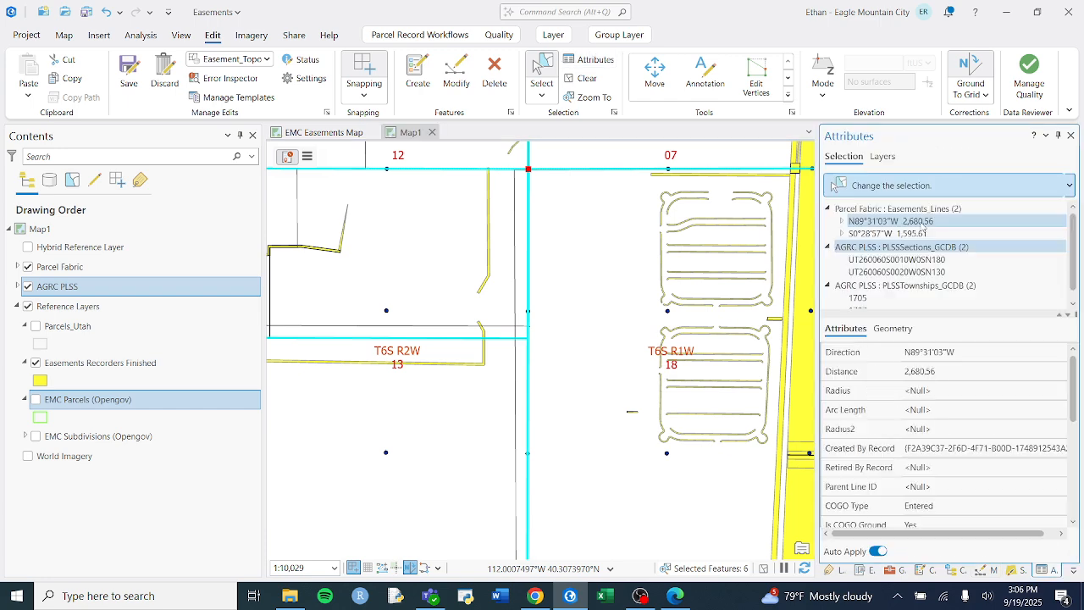
right_click(880, 209)
left_click(920, 202)
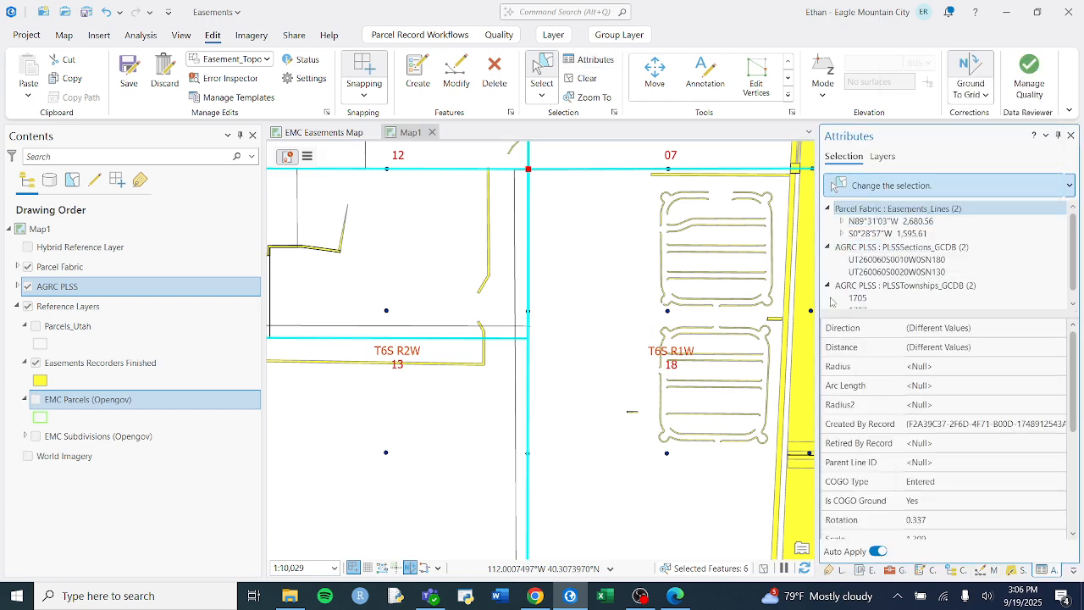
left_click(584, 77)
- Delete the leftover Easements_Lines features N89°31'03"W 2,680.92 and S0°28'57"W 1,478.87 that meet near the section line
scroll(536, 307, "up", 10)
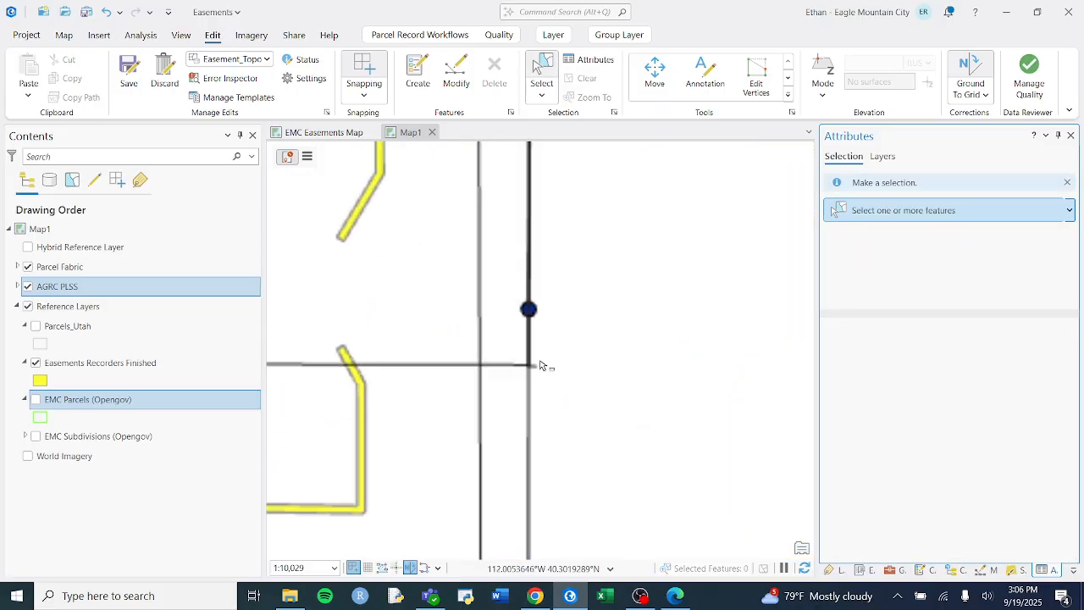
scroll(523, 394, "up", 6)
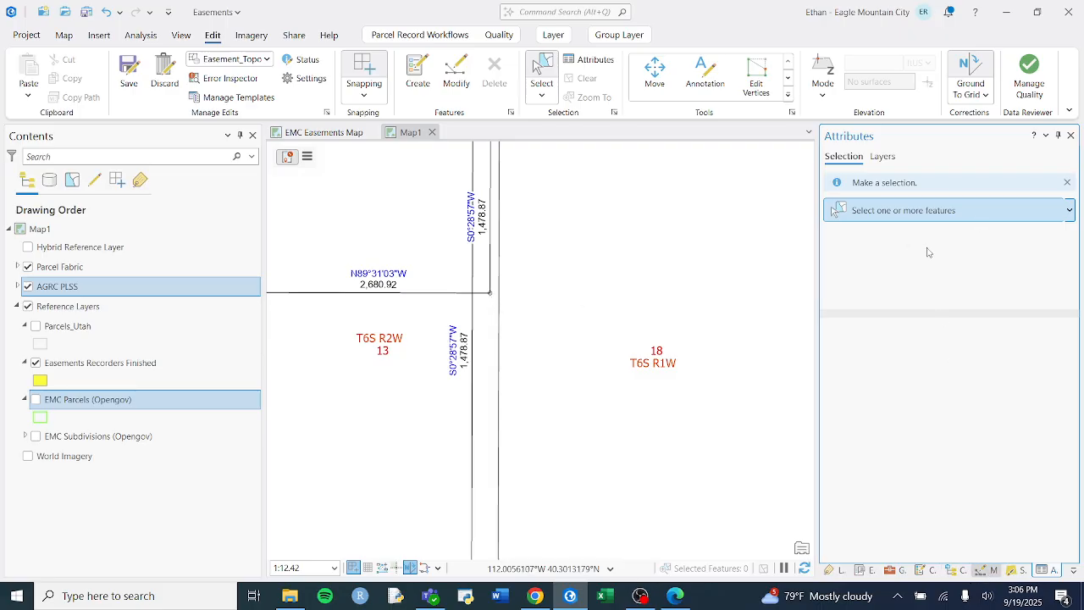
left_click(833, 271)
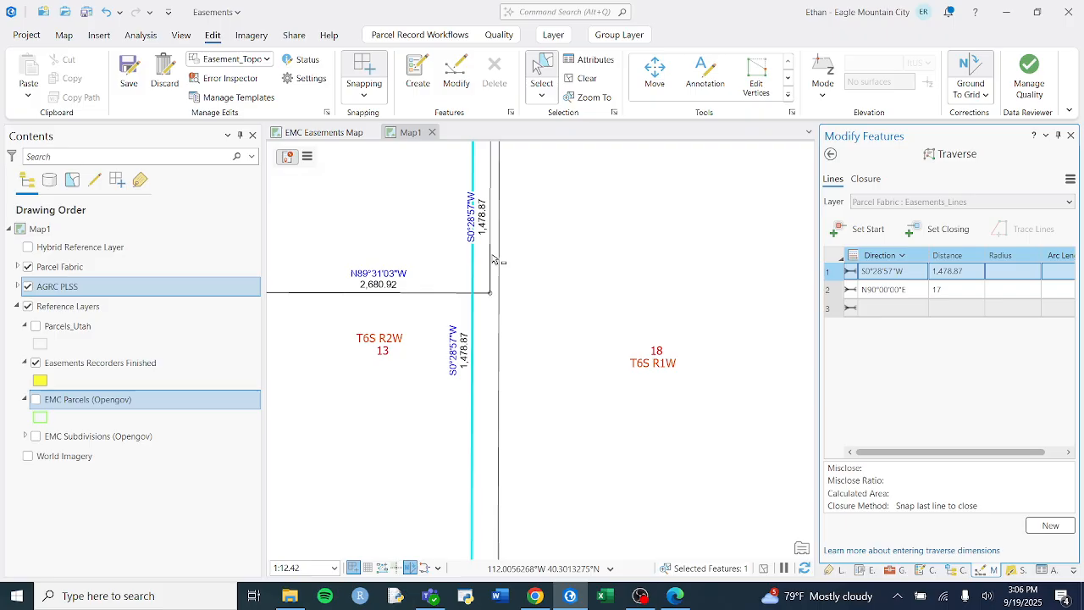
left_click_drag(480, 278, 514, 325)
left_click(1047, 569)
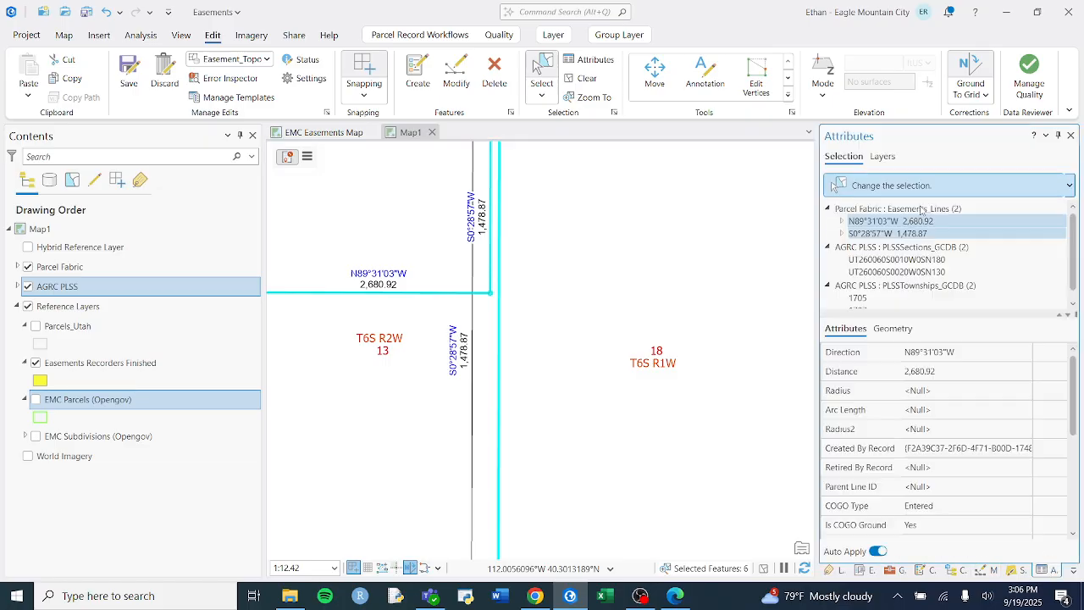
right_click(912, 210)
left_click(909, 205)
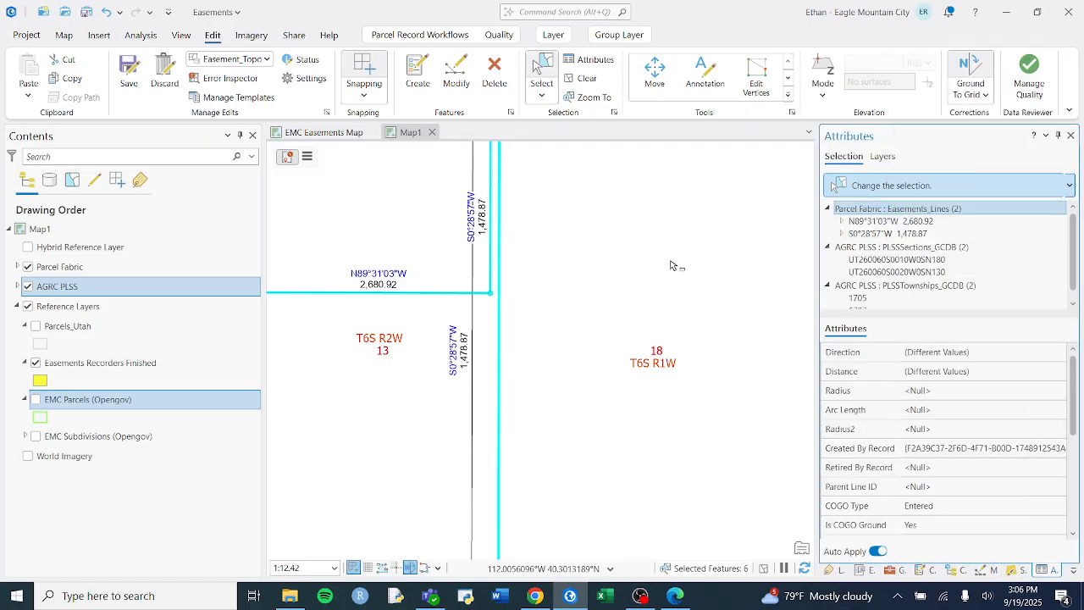
left_click(583, 82)
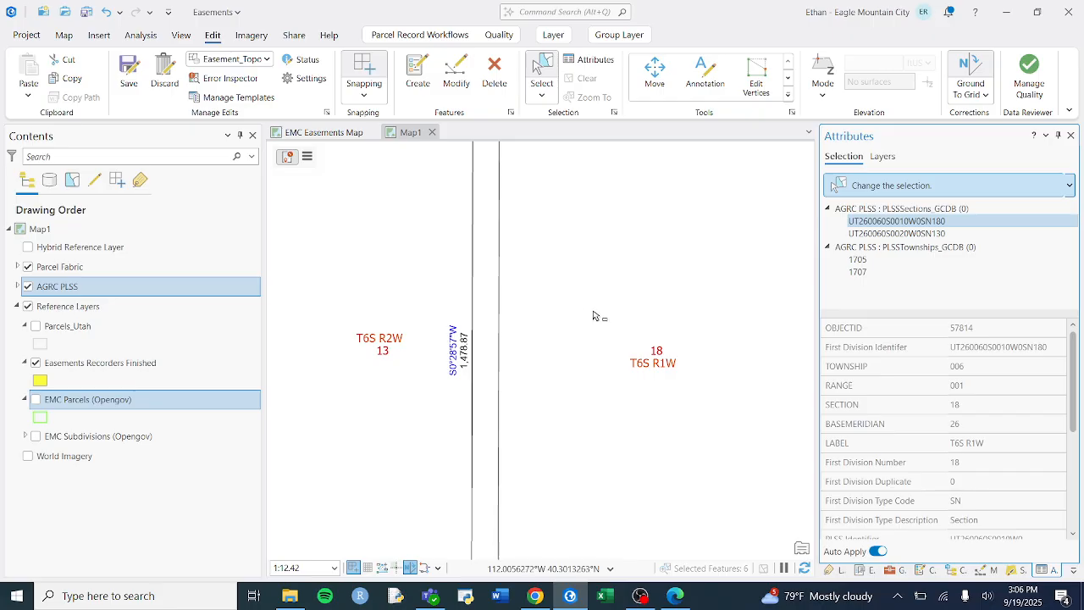
- Check the Section 13/18 line for remaining easement lines and reselect the S0°28'57"W course in the traverse
left_click(578, 446)
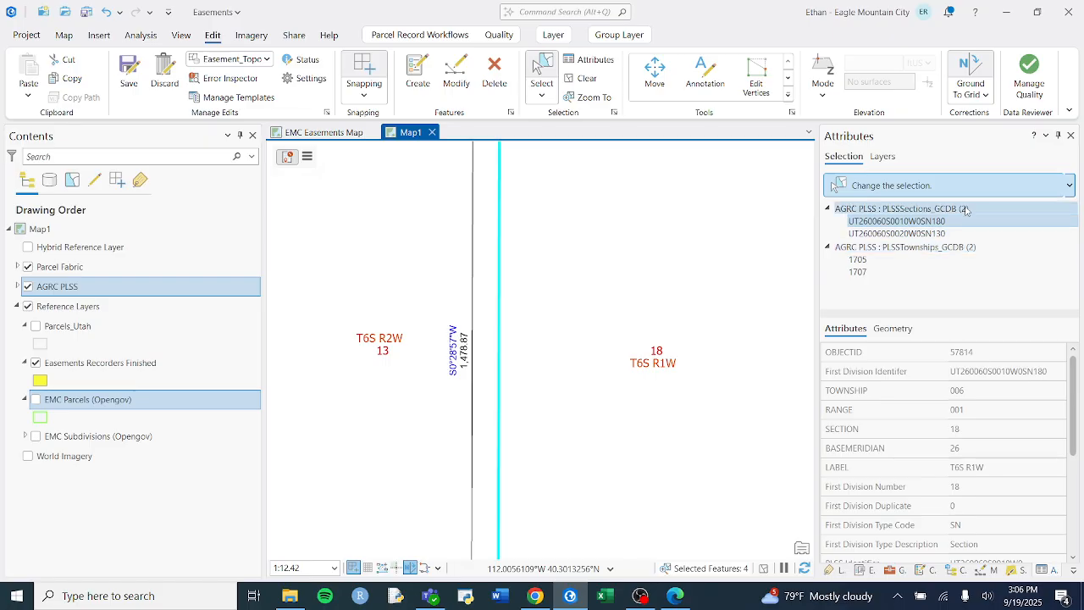
left_click(583, 78)
left_click_drag(489, 326, 524, 364)
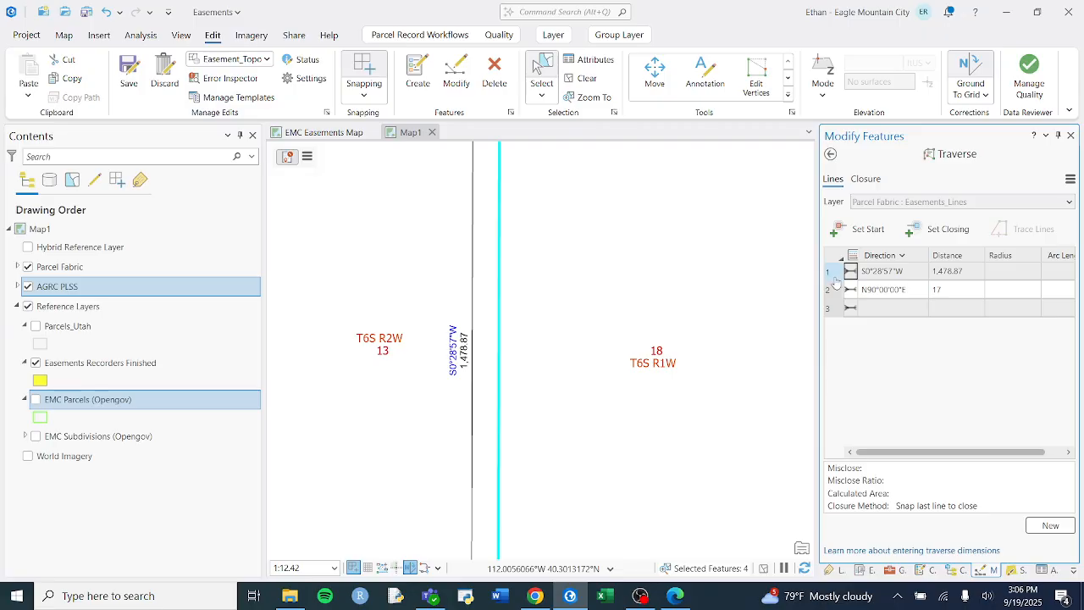
left_click(831, 273)
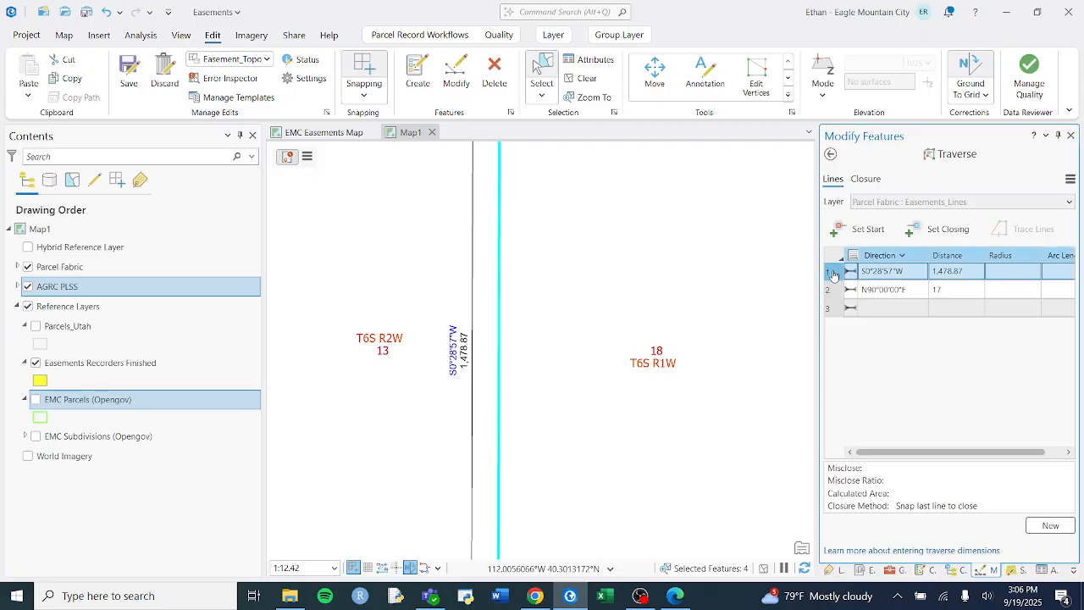
- Set the Ground To Grid direction offset to 0.33 dd
left_click(984, 95)
left_click(999, 150)
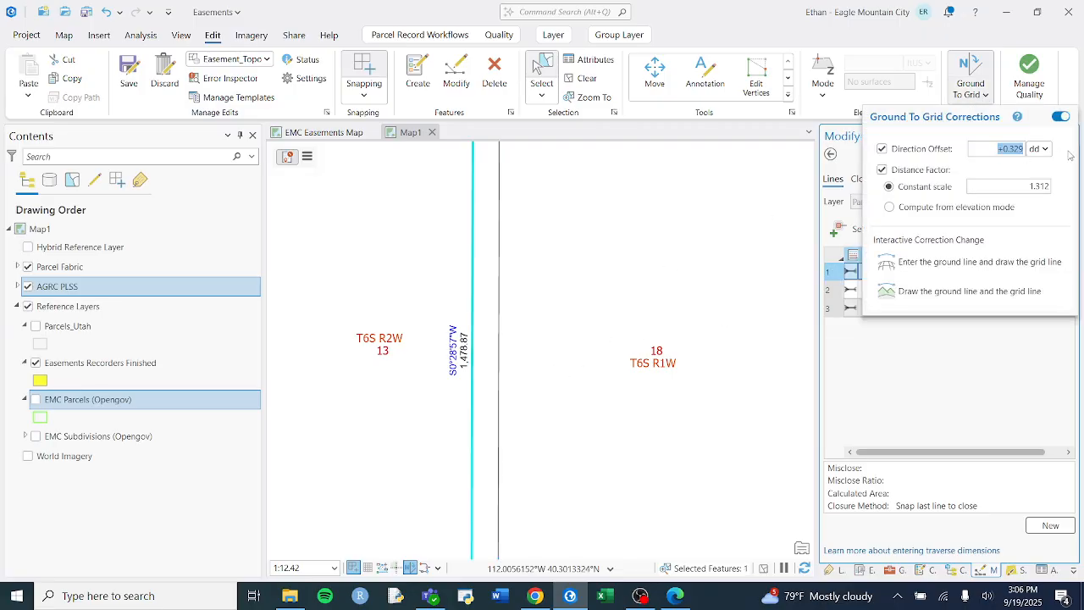
left_click(669, 17)
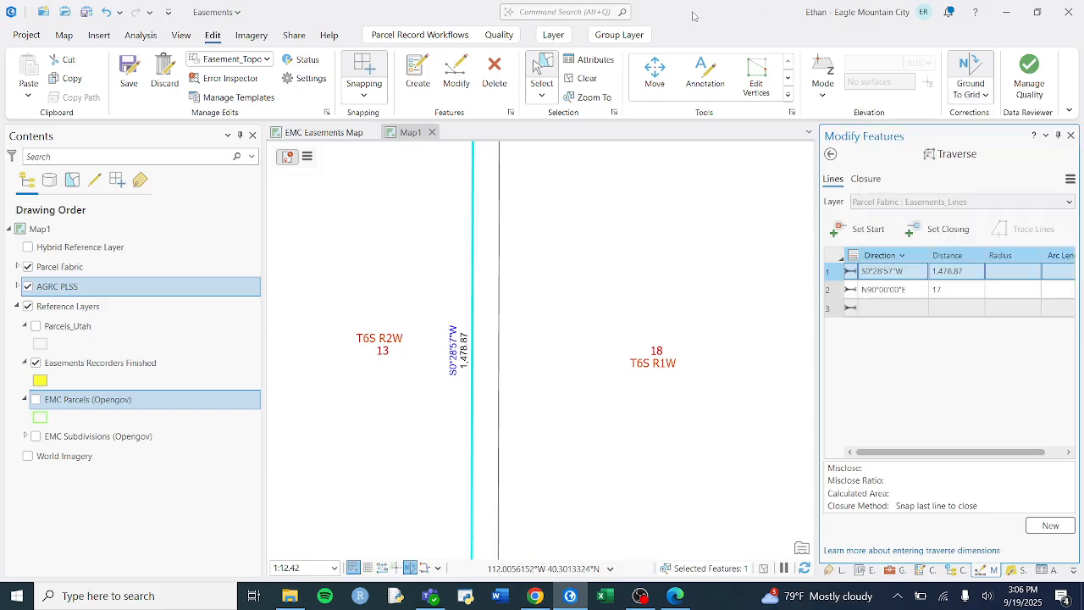
left_click(976, 89)
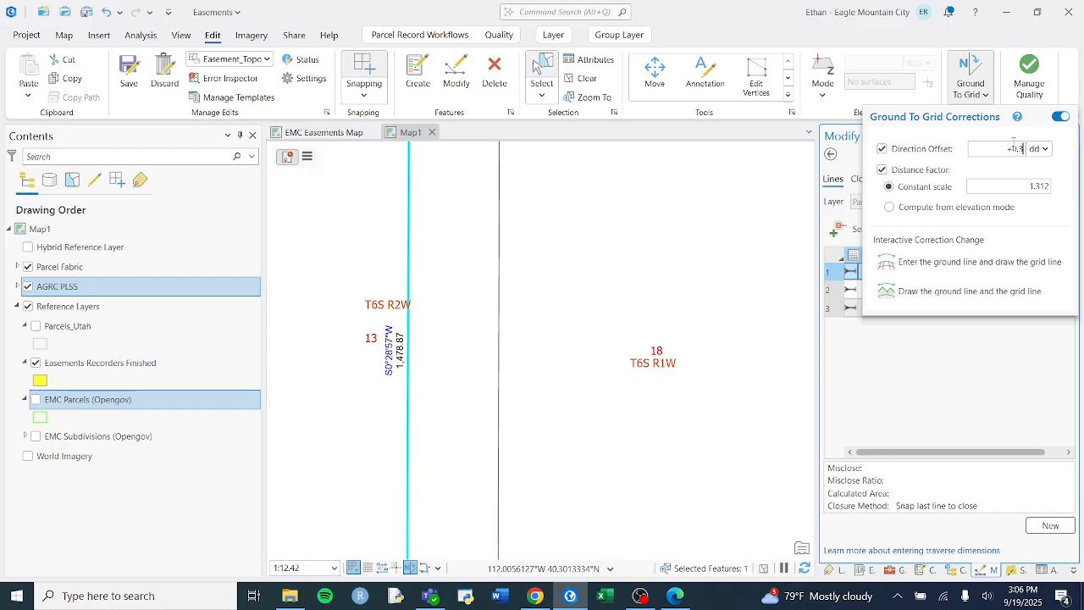
type("3")
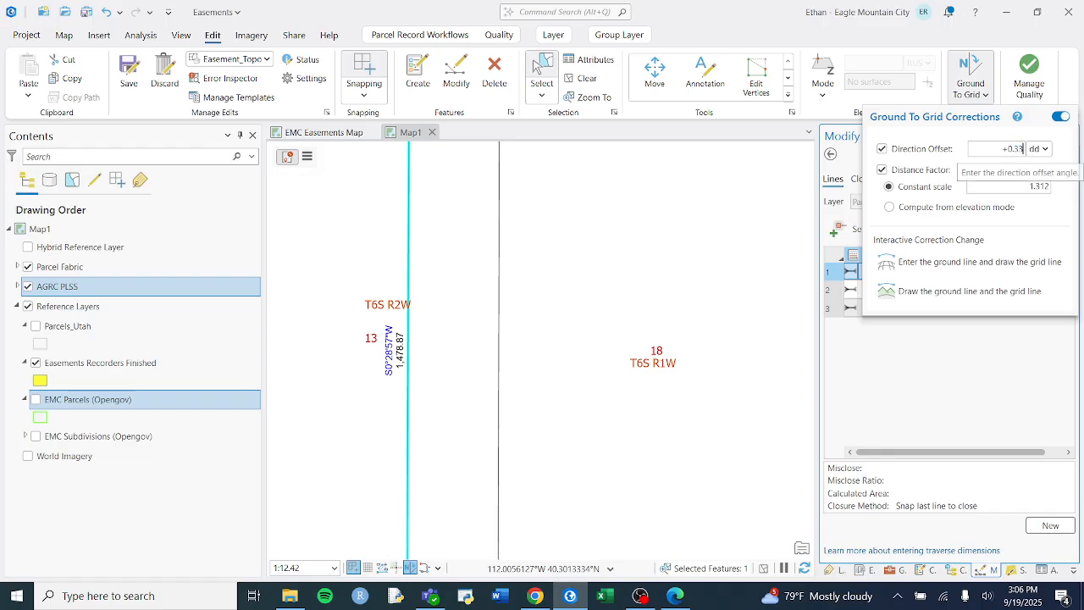
left_click(678, 6)
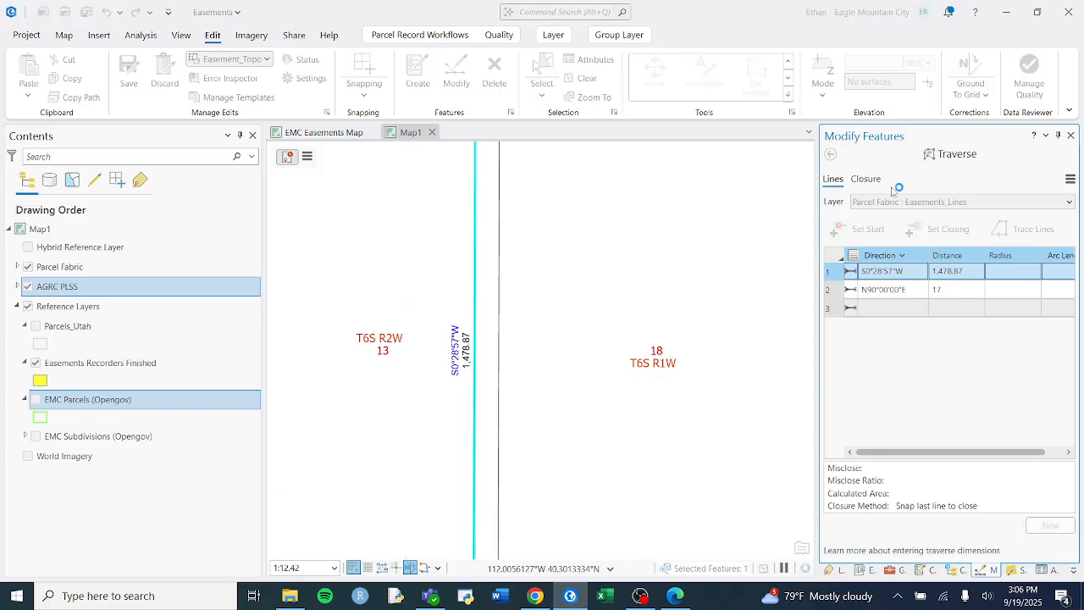
- Set the Ground To Grid direction offset to 0.333 dd and raise it slightly further to shift the S0°28'57"W course toward the section line
left_click(973, 96)
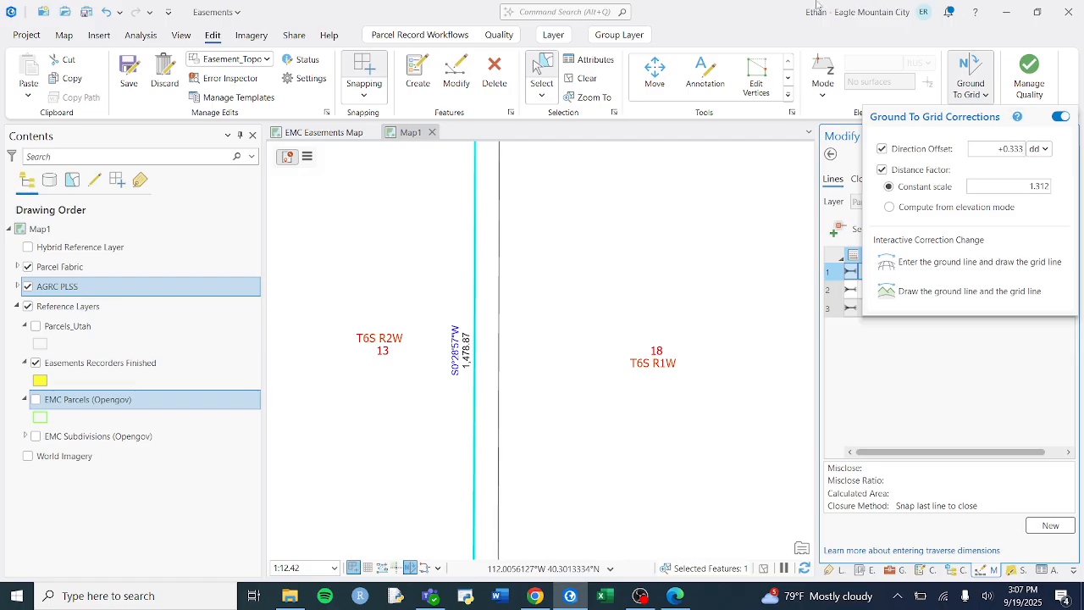
left_click(733, 11)
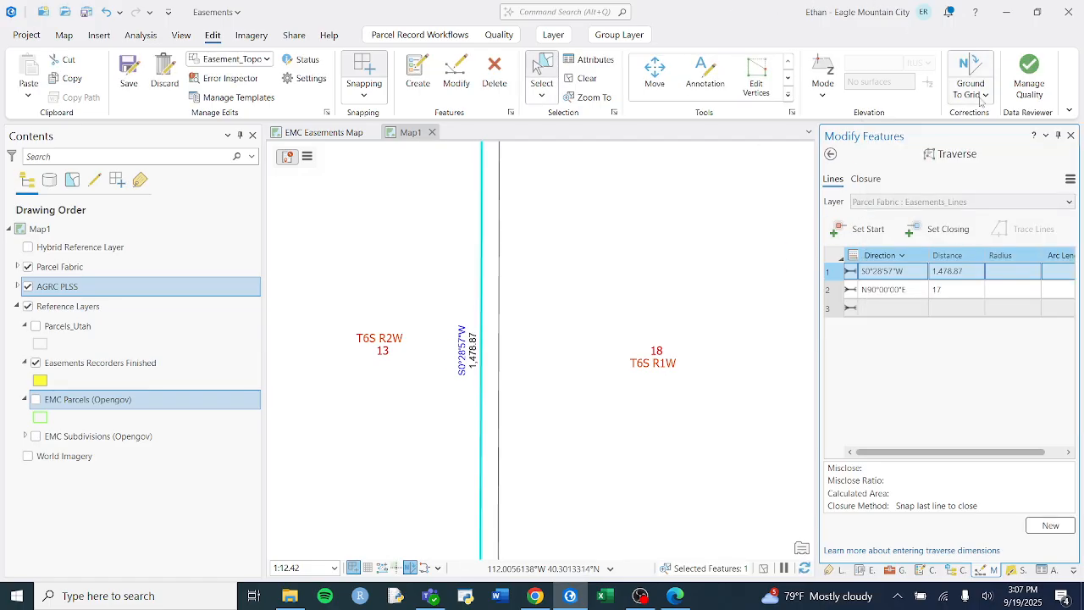
left_click(971, 72)
double_click(1016, 149)
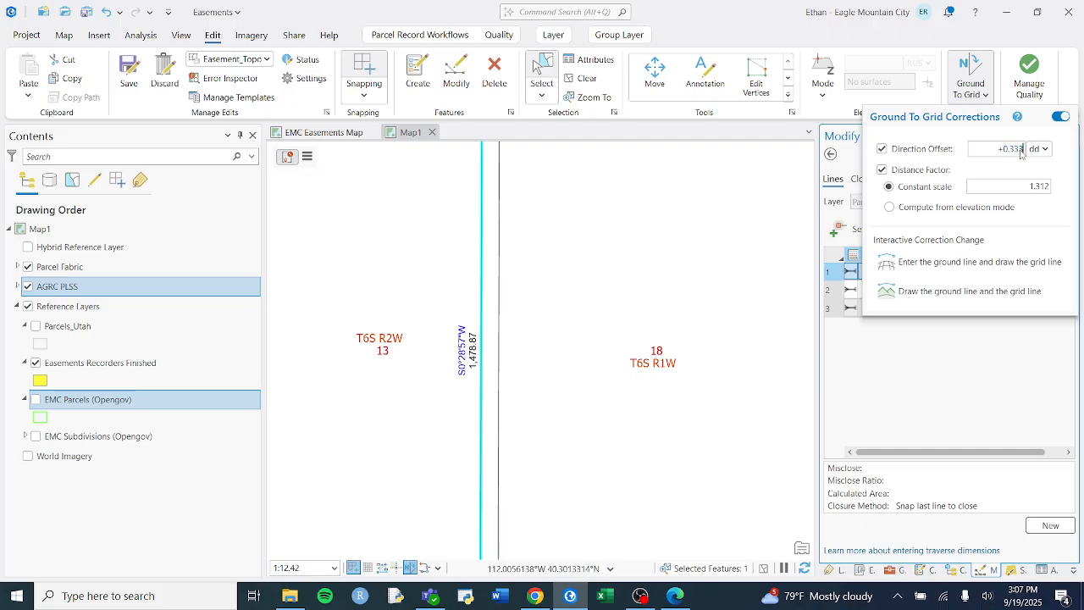
left_click(742, 8)
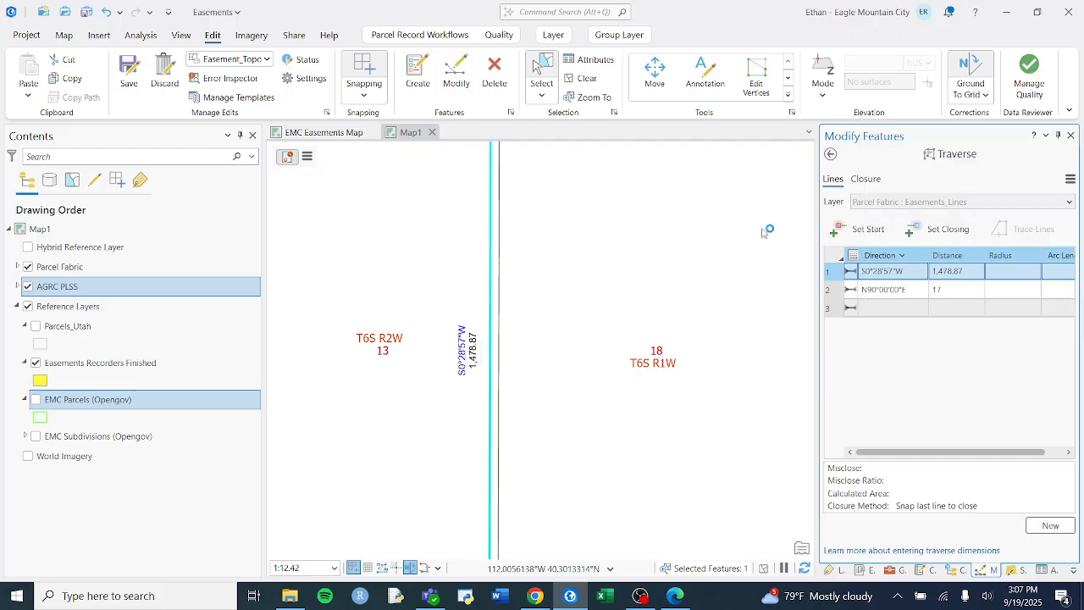
- Set the Ground To Grid direction offset to 0.34 dd
left_click(971, 72)
double_click(1016, 149)
left_click(1019, 149)
type("4")
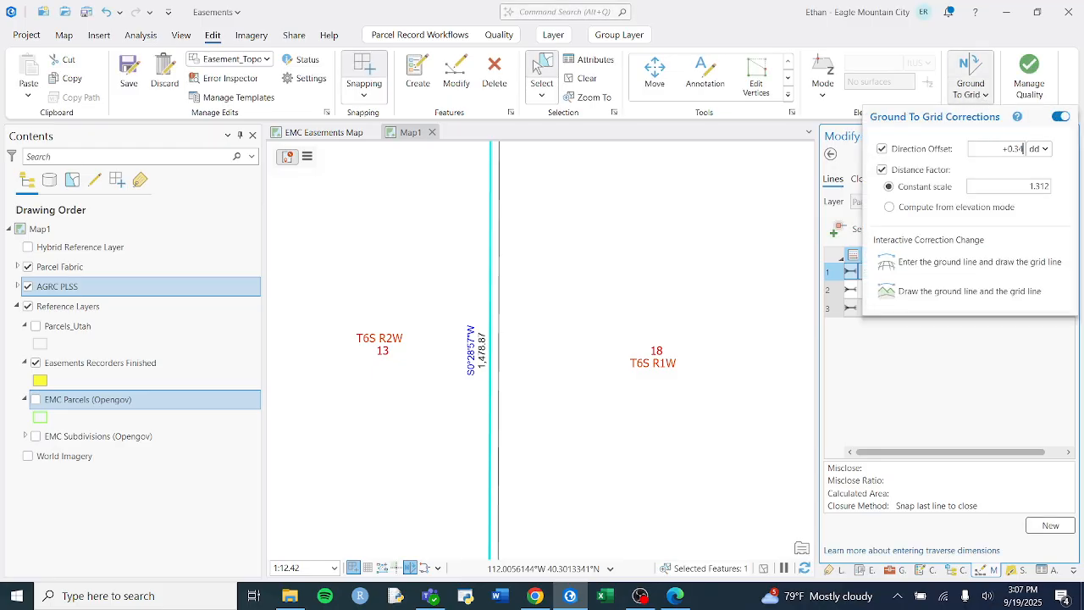
left_click(735, 14)
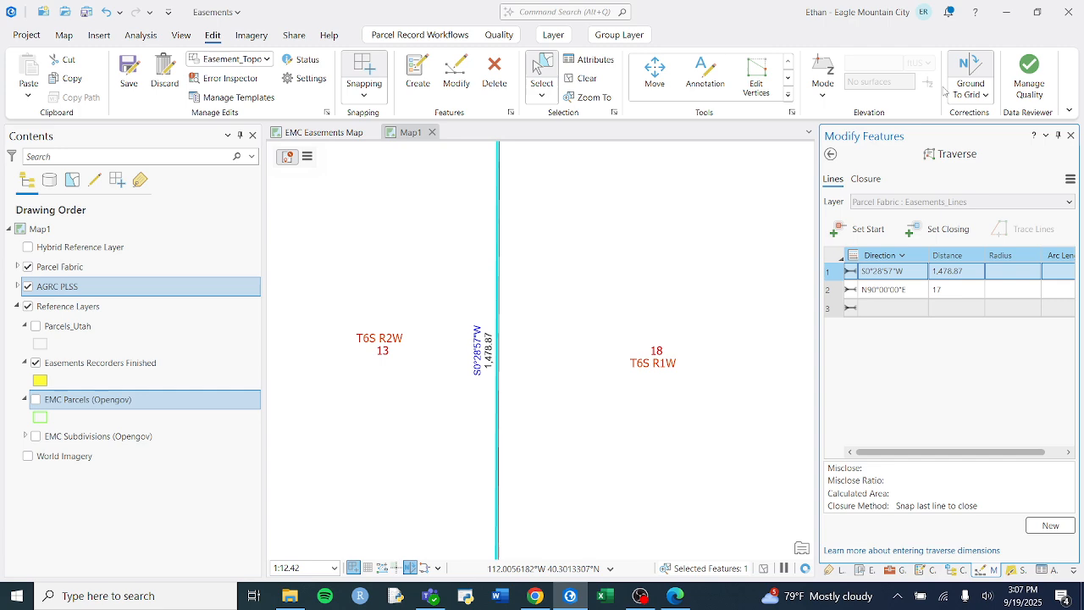
- Fine-tune the Ground To Grid direction offset to 0.341 dd to align the S0°28'57"W course with the section line
left_click(974, 81)
double_click(1018, 149)
left_click(1022, 149)
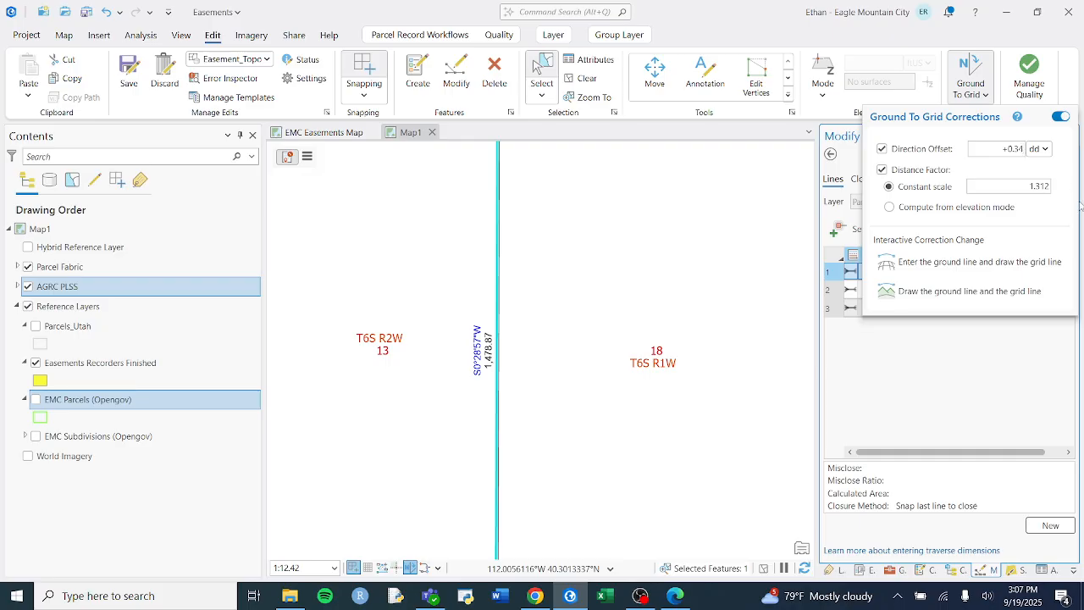
left_click(779, 10)
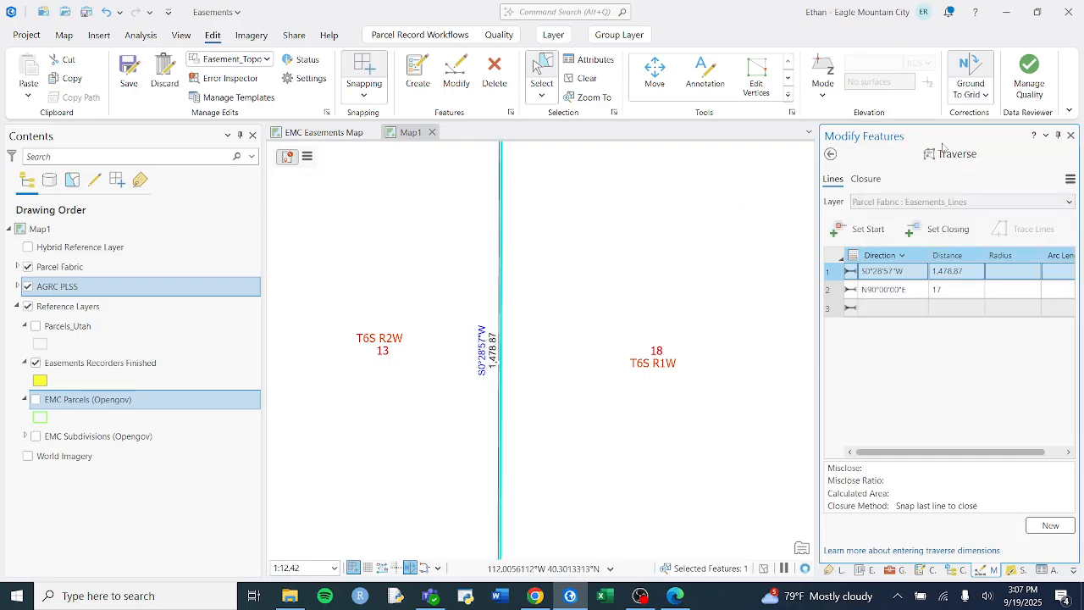
left_click(973, 85)
left_click(1022, 149)
left_click(1022, 149)
key("BackSpace")
type("1")
left_click(777, 17)
- Start a third traverse course and enter 89.3103 as its direction, following the PDF's North 89°31'03" West call
scroll(499, 429, "down", 2)
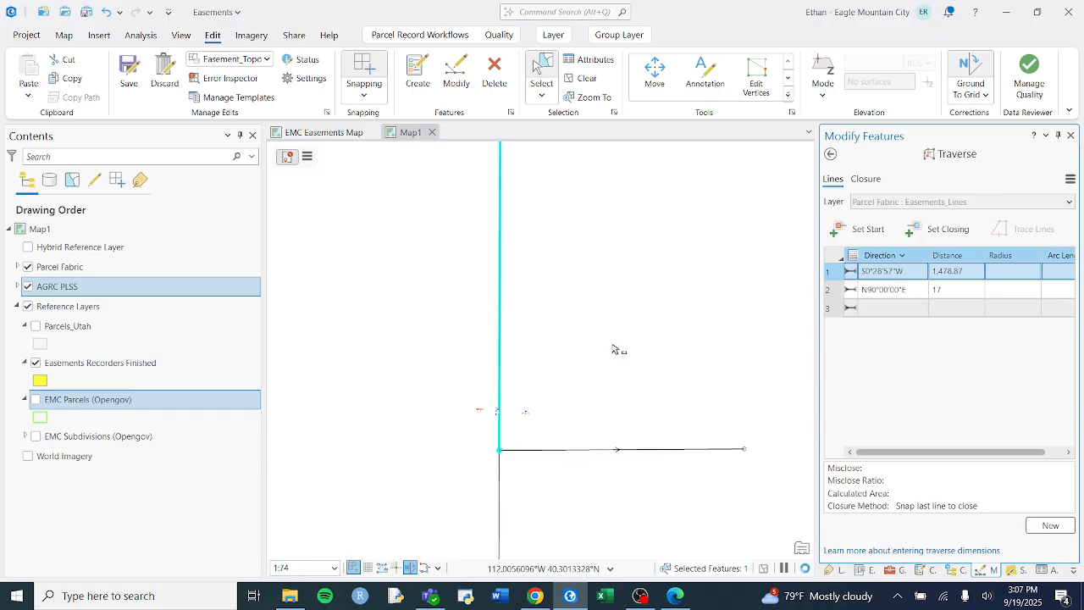
scroll(701, 289, "down", 5)
left_click_drag(712, 296, 662, 389)
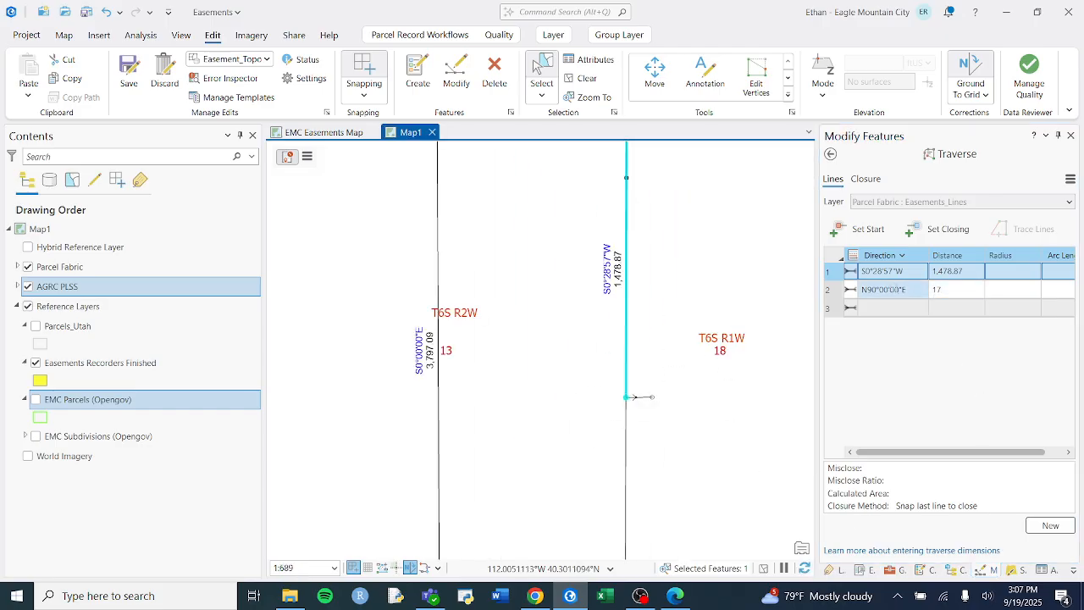
left_click(879, 308)
left_click(675, 596)
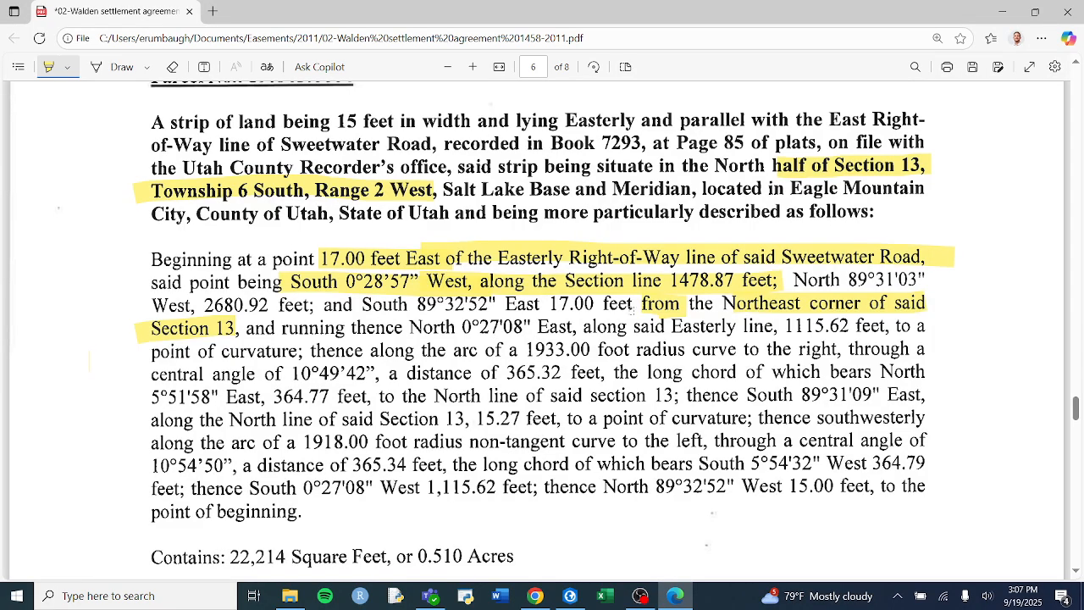
key("alt+Tab")
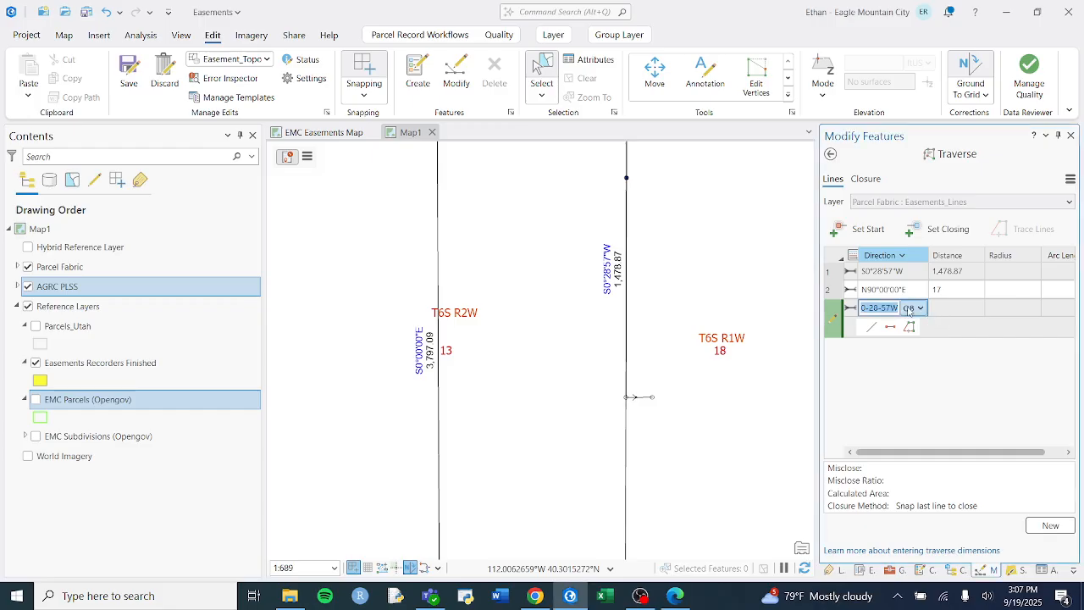
type("89")
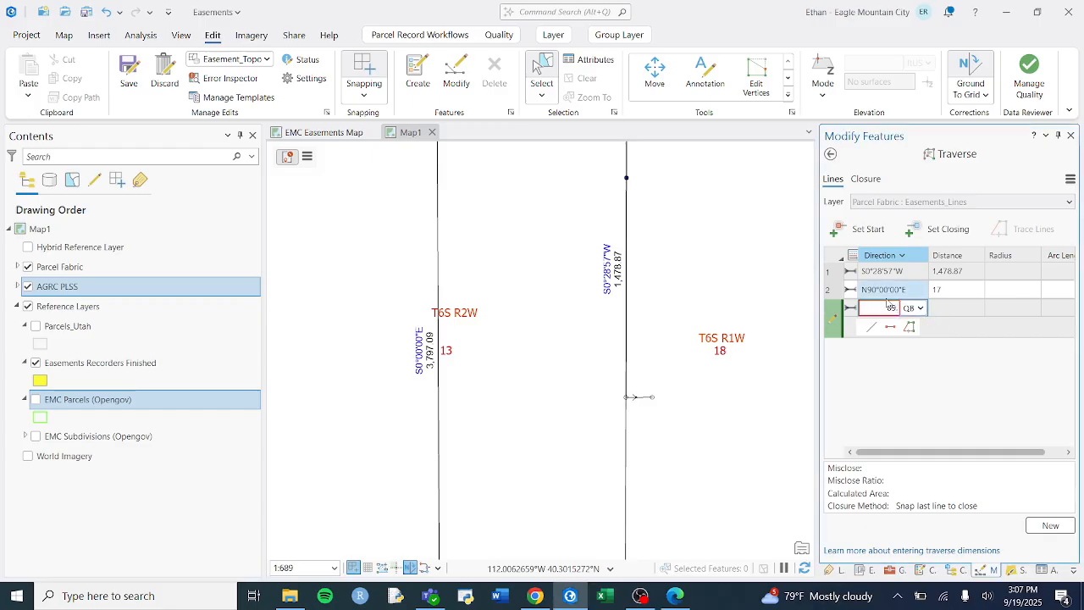
type(".3103")
- Complete the third course's direction as 89.3103-4 (N89°31'03"W), checking the PDF call and the quadrant diagram in the Google Docs notes
key("alt+Tab")
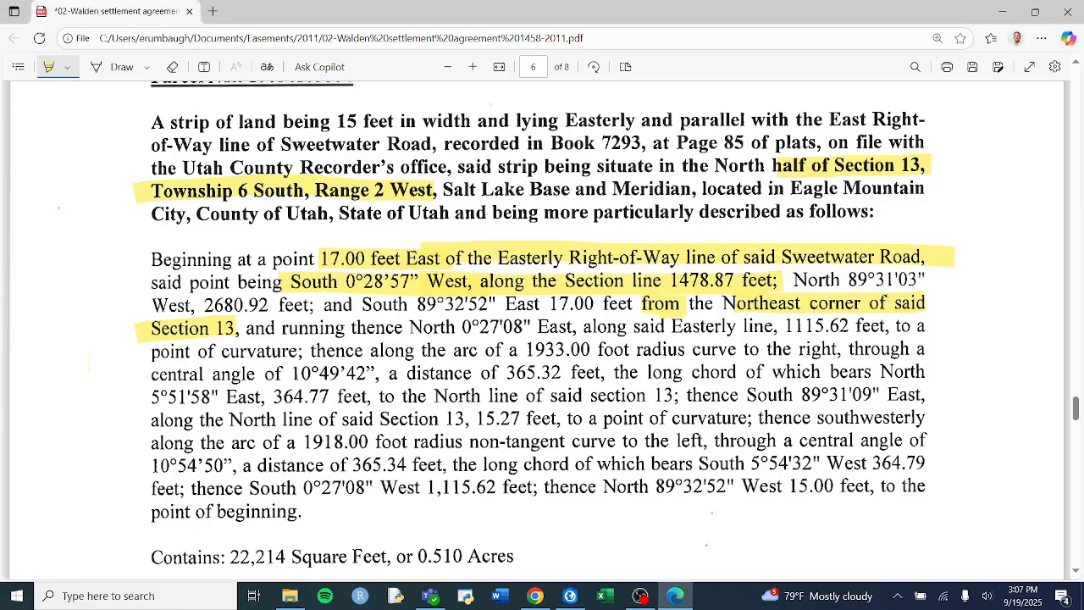
key("alt+Tab")
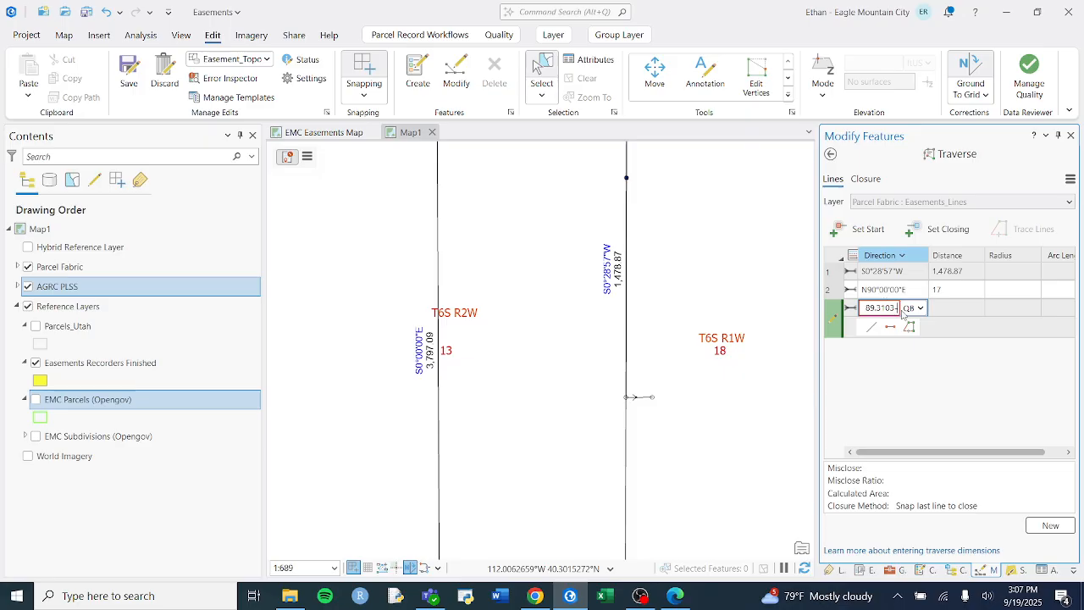
key("alt+Tab")
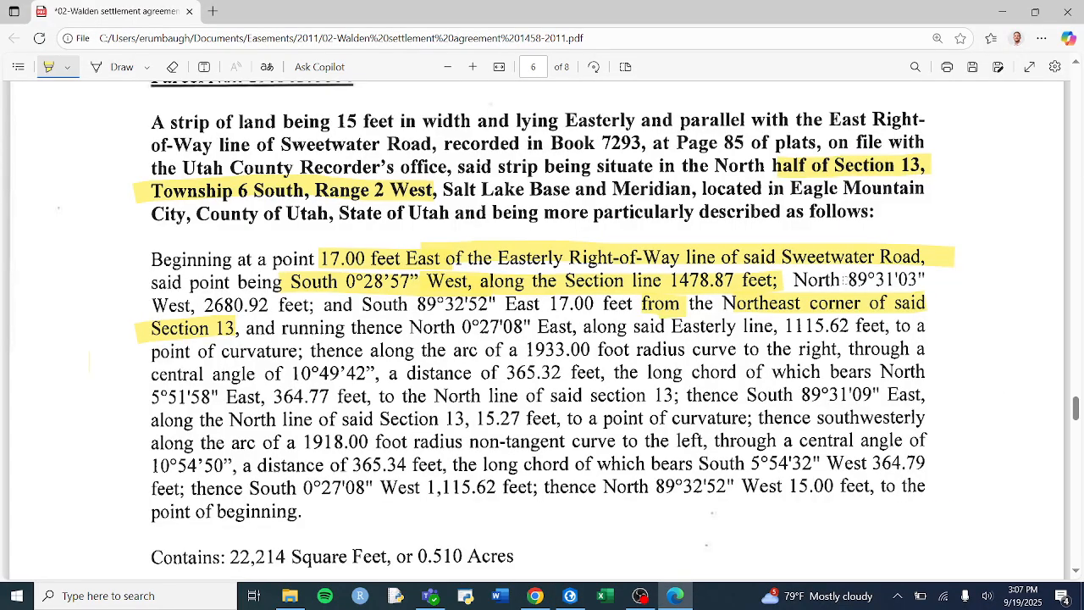
key("alt+Tab")
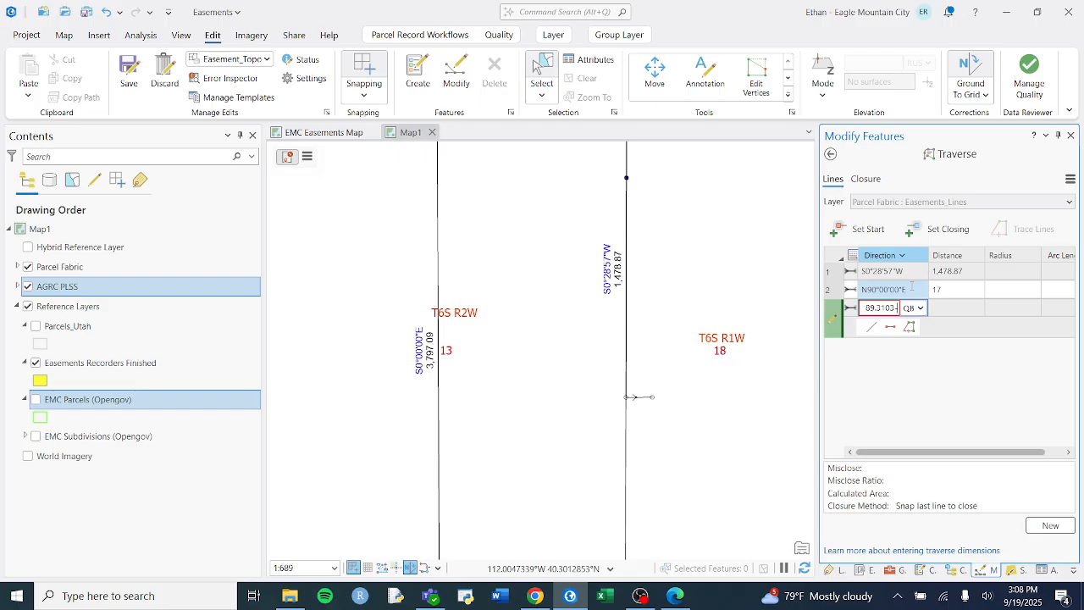
key("alt+Tab")
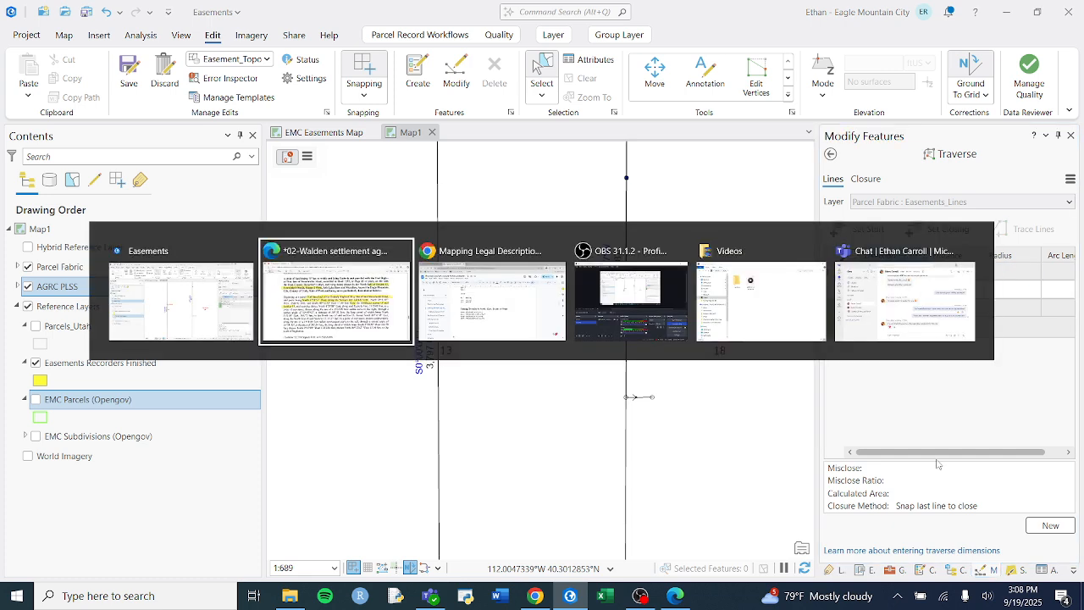
key("alt+Tab")
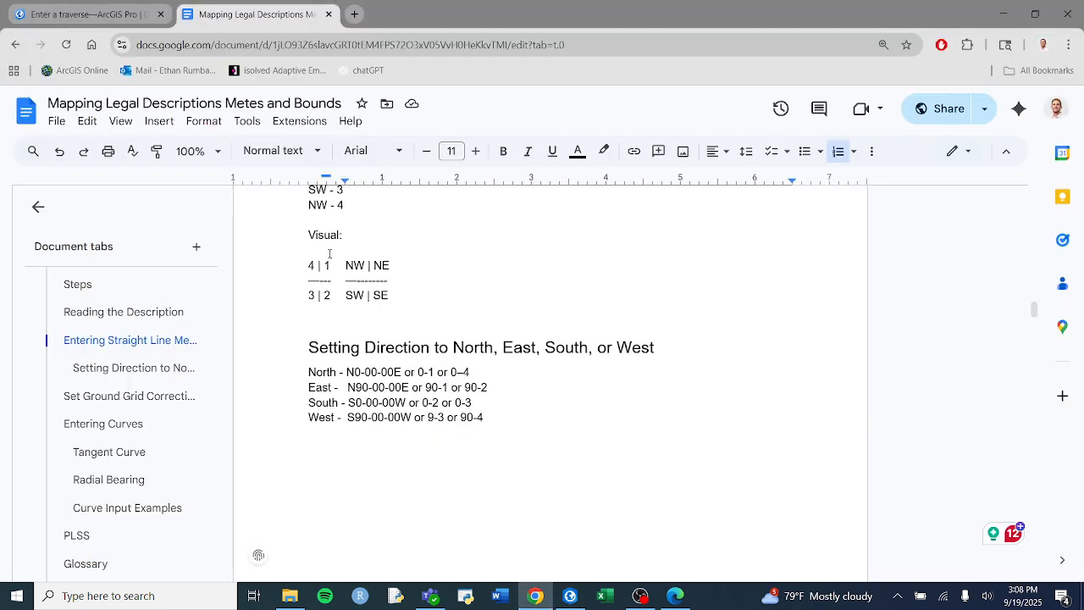
key("alt+Tab")
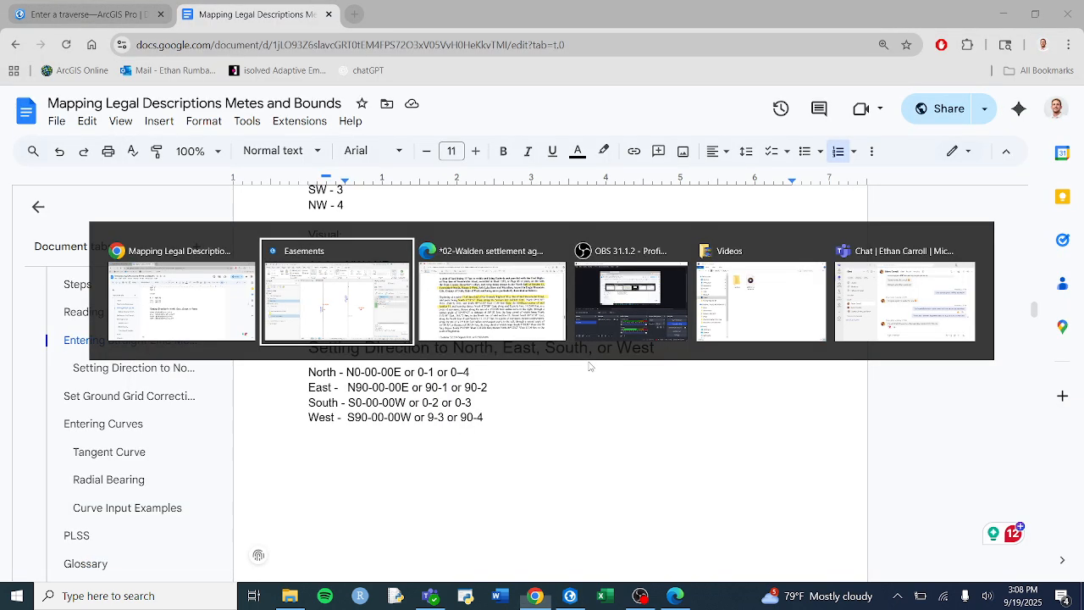
key("alt+Tab")
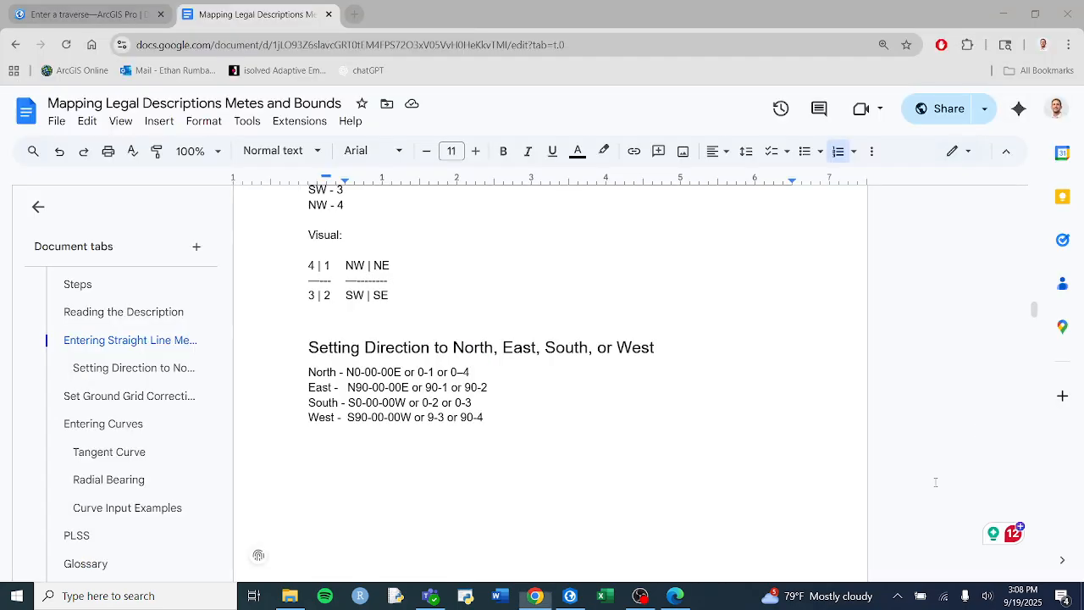
key("alt+Tab")
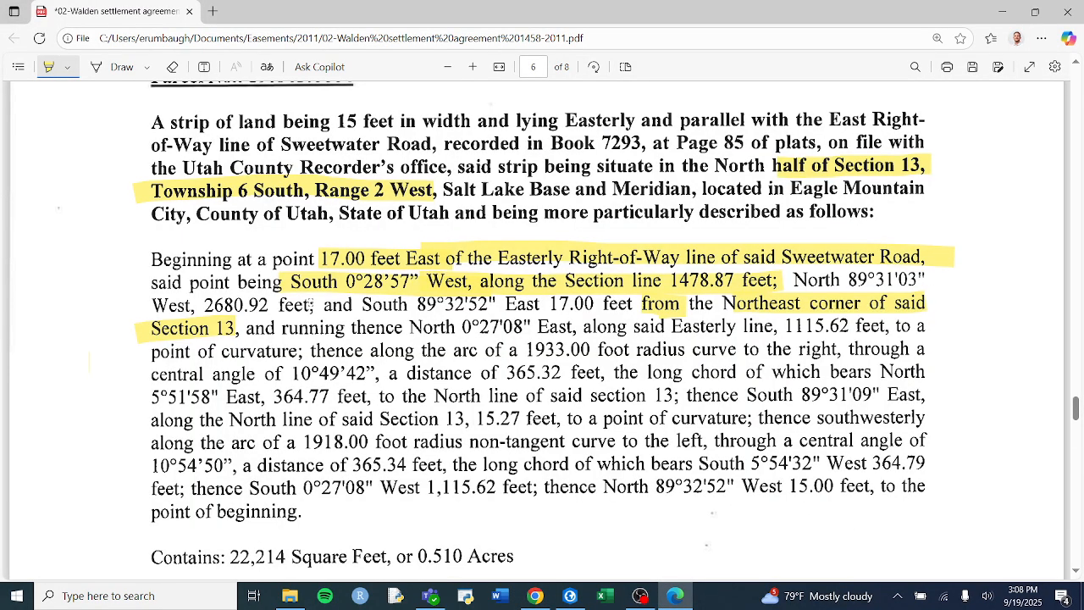
key("alt+Tab")
key("Tab")
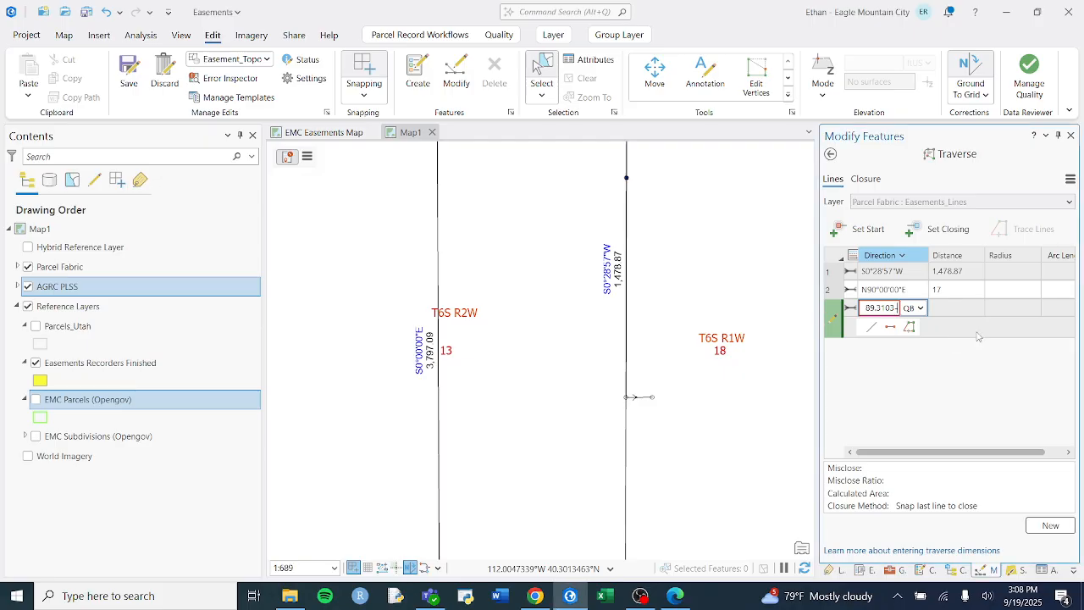
type("4")
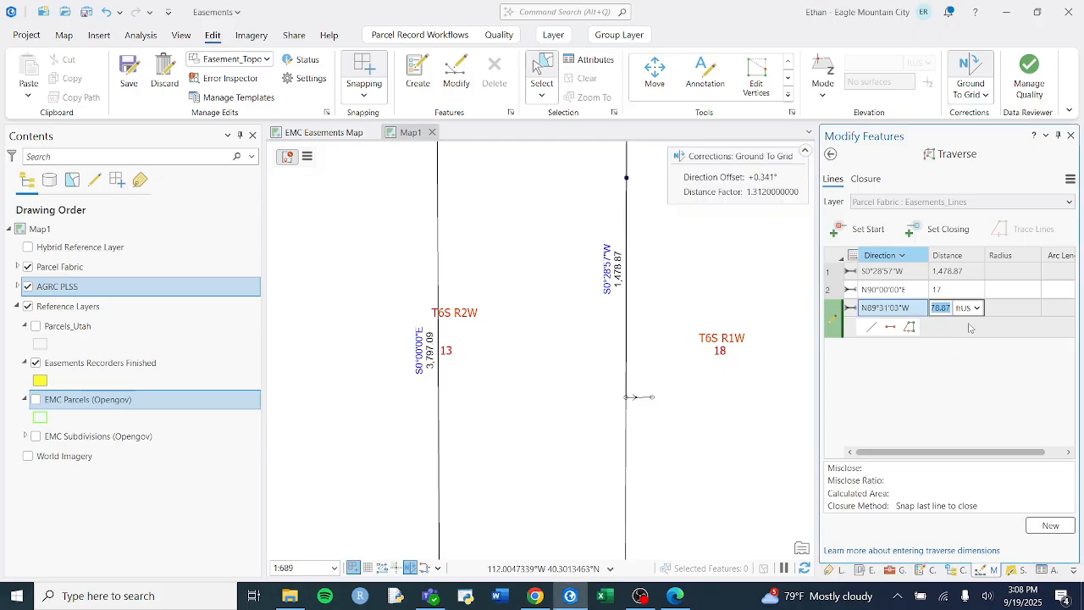
- Set the N89°31'03"W course's distance to 2680.92 ftUS from the PDF and add the course to the traverse
key("alt+Tab")
key("alt+Tab")
type("2")
key("alt+Tab")
key("alt+Tab")
type("680")
key("alt+Tab")
key("alt+Tab")
type(".92")
key("Return")
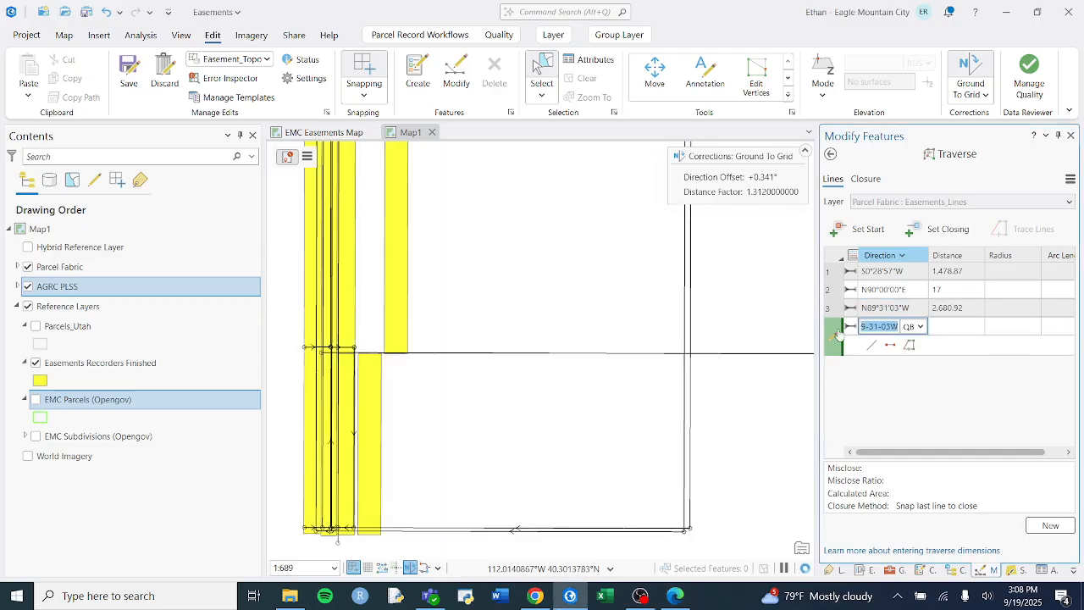
- Reorder the traverse so the N89°31'03"W course comes before the 17-foot N90°00'00"E course, and view the repositioned line
left_click(839, 312)
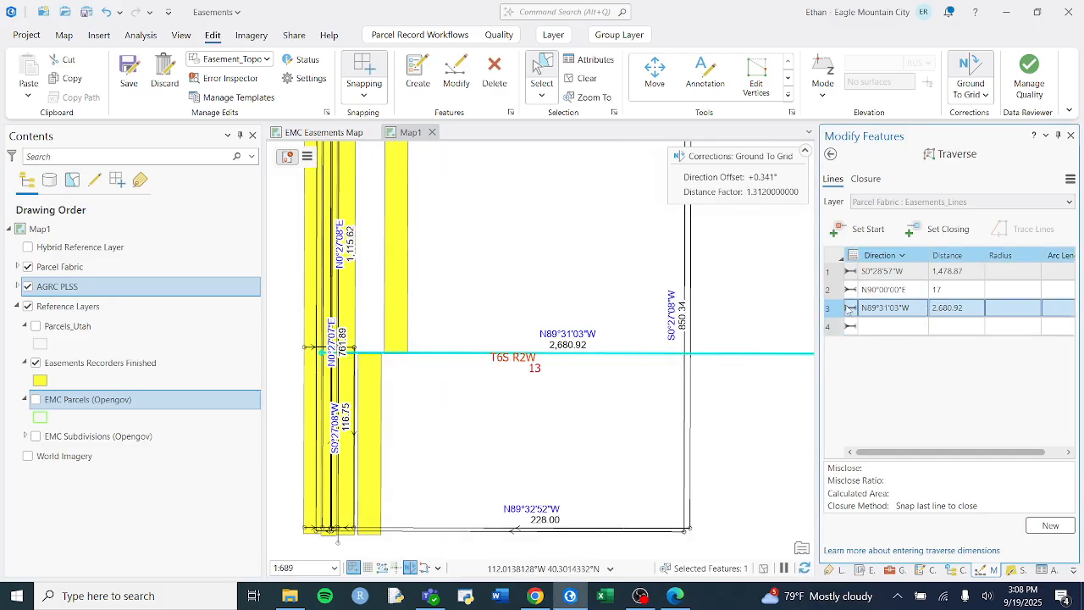
left_click_drag(841, 312, 840, 290)
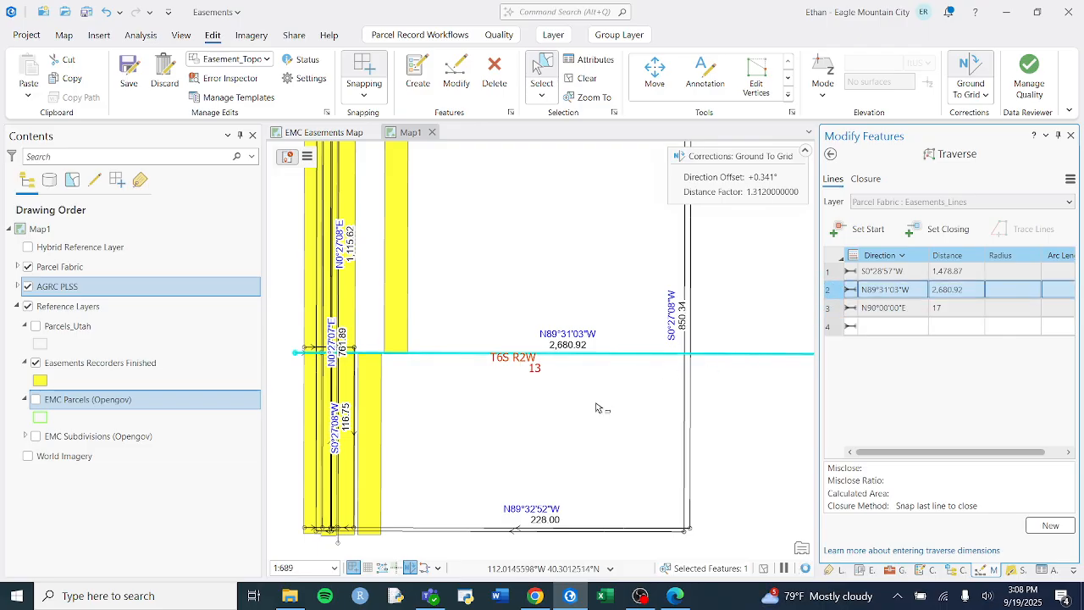
scroll(599, 403, "down", 2)
left_click_drag(678, 438, 591, 436)
scroll(590, 436, "down", 1)
scroll(591, 436, "down", 2)
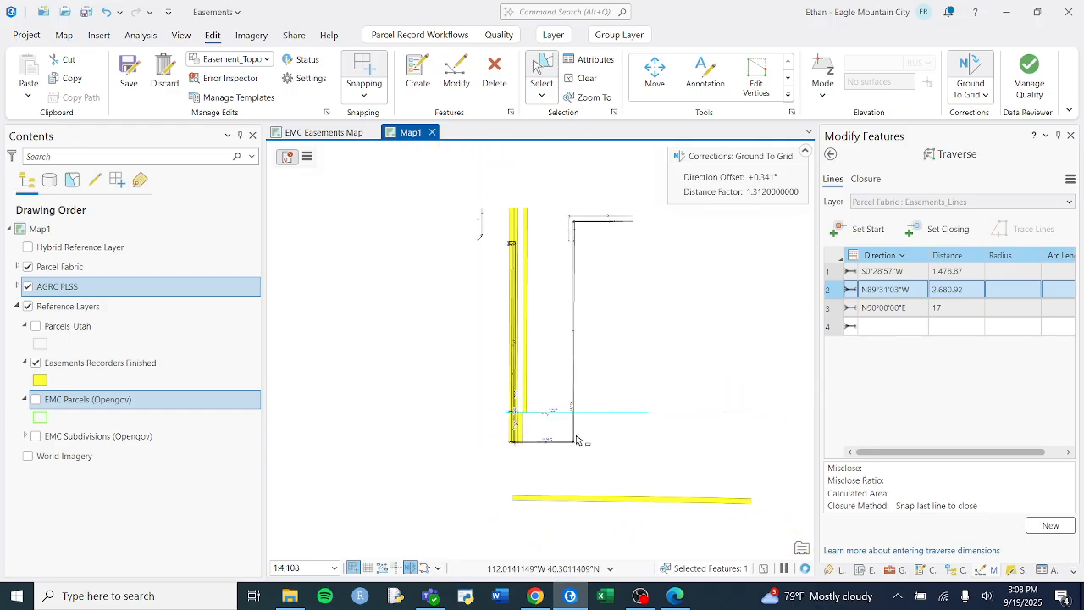
- Hide the Easements Recorders Finished layer and inspect the west end of the N89°31'03"W course in Section 13
left_click(35, 363)
scroll(347, 449, "down", 2)
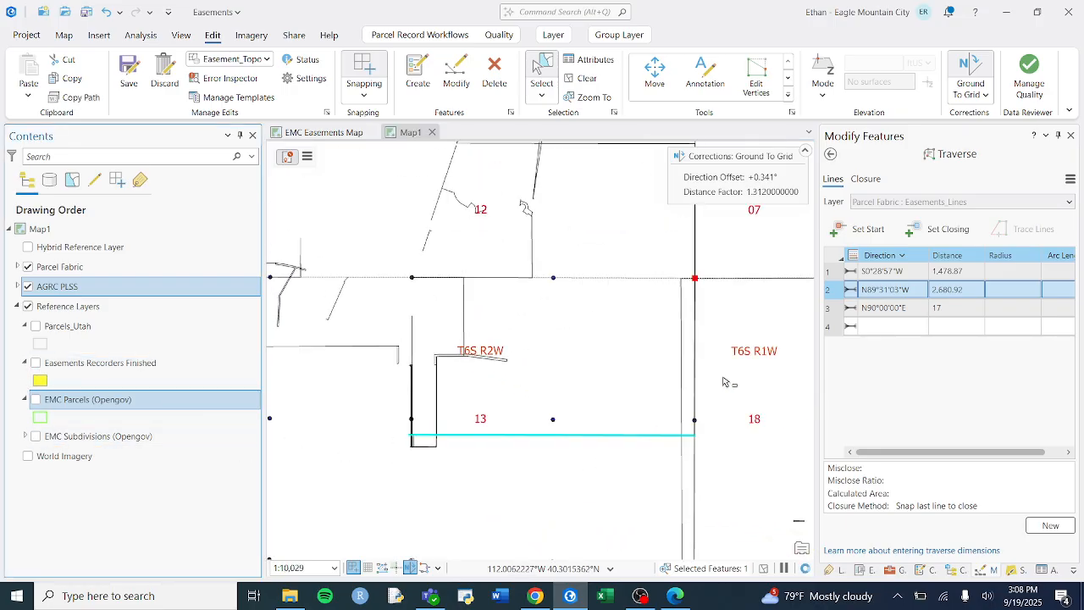
scroll(398, 442, "up", 3)
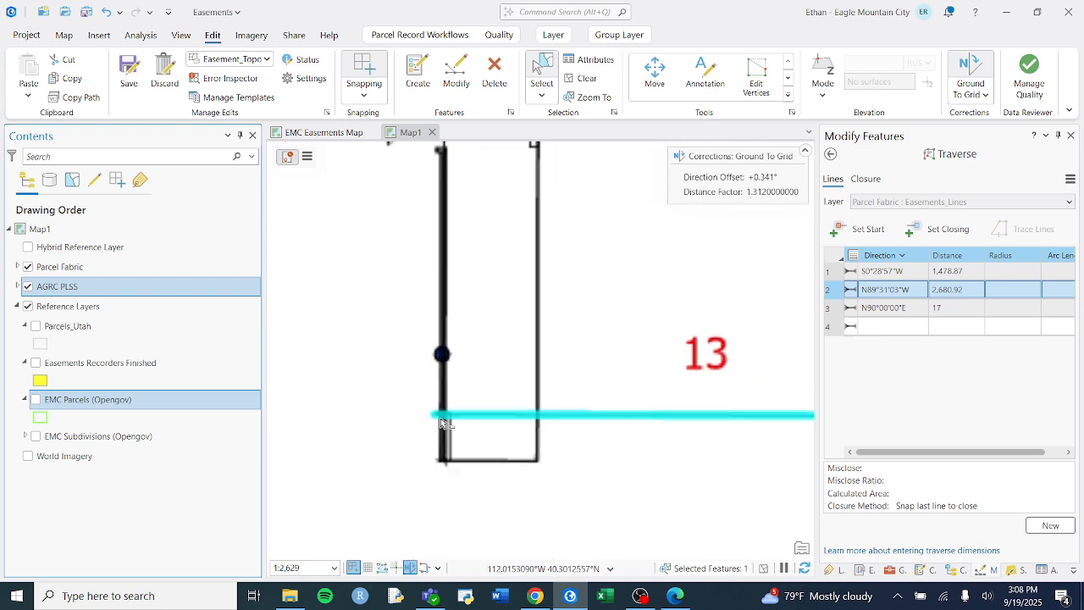
scroll(444, 421, "up", 3)
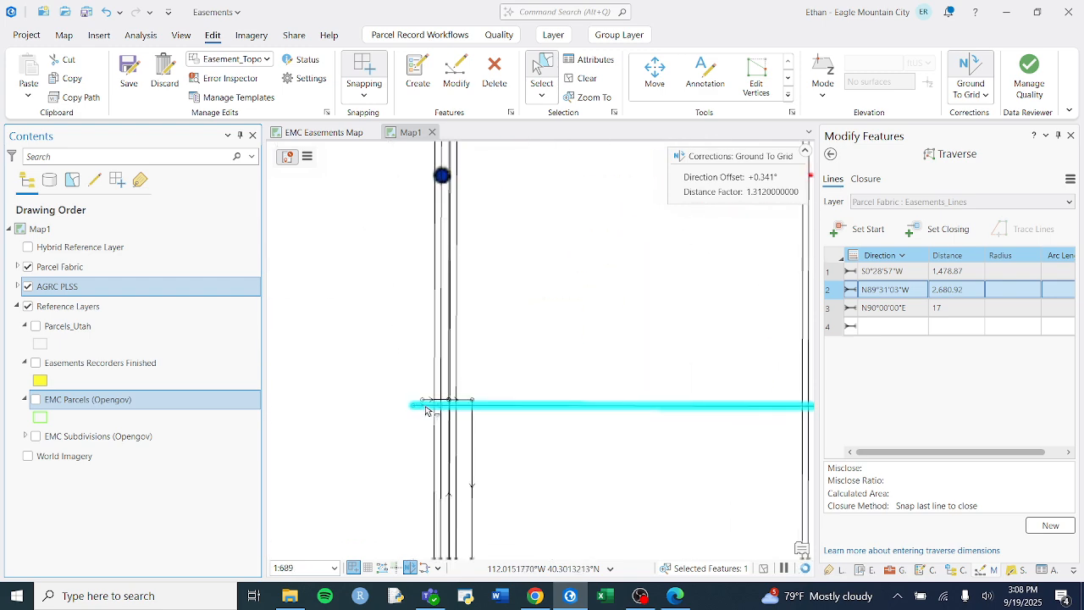
- Highlight the 17-foot course, show the EMC Parcels (Opengov) and Hybrid Reference layers, and compare its location with the PDF's right-of-way call
left_click(833, 311)
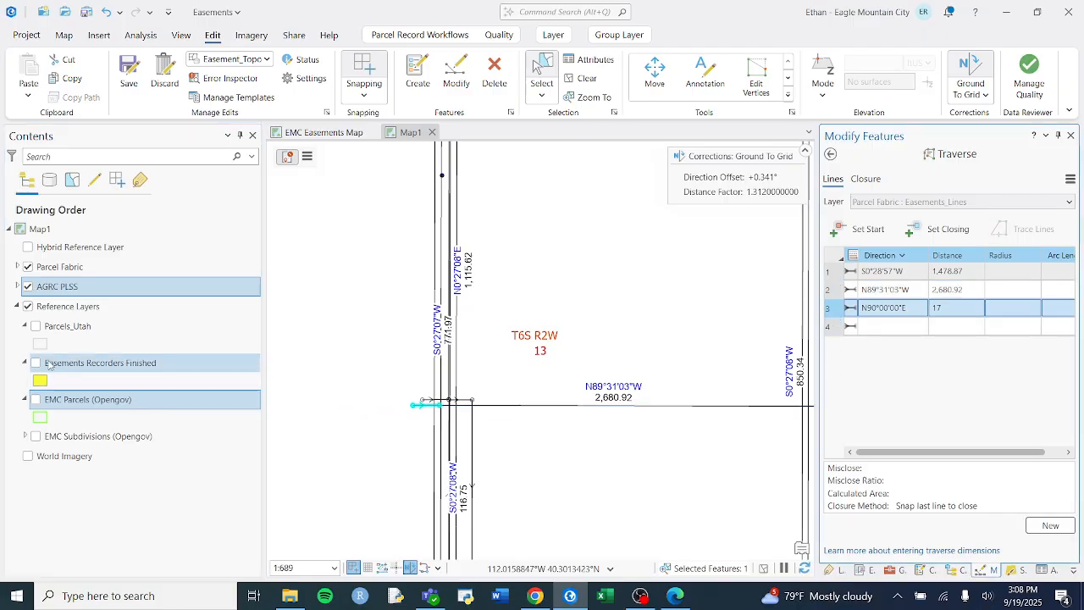
left_click(36, 399)
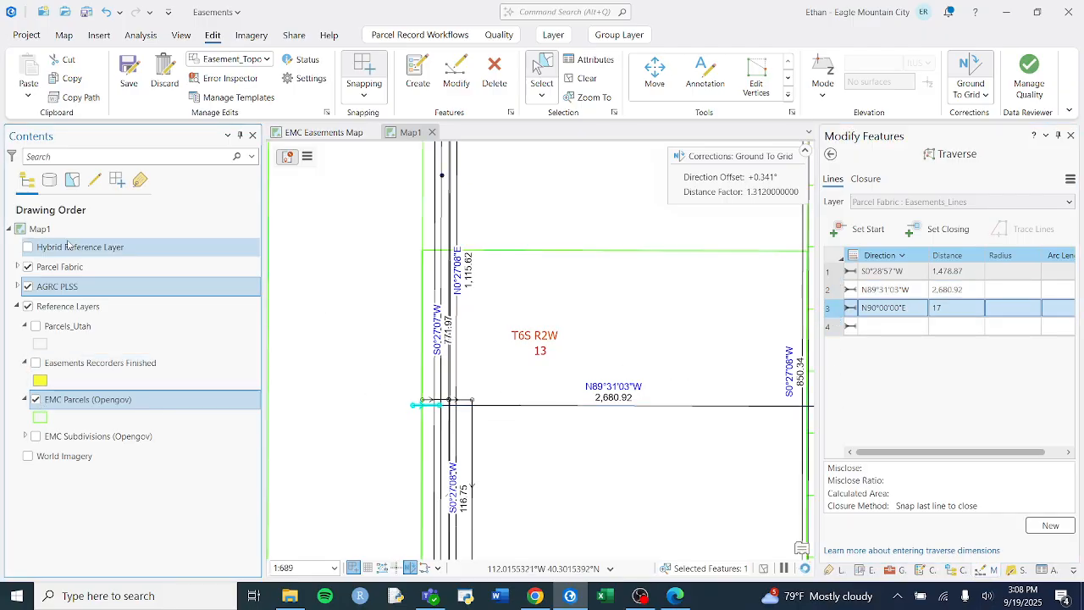
left_click(28, 247)
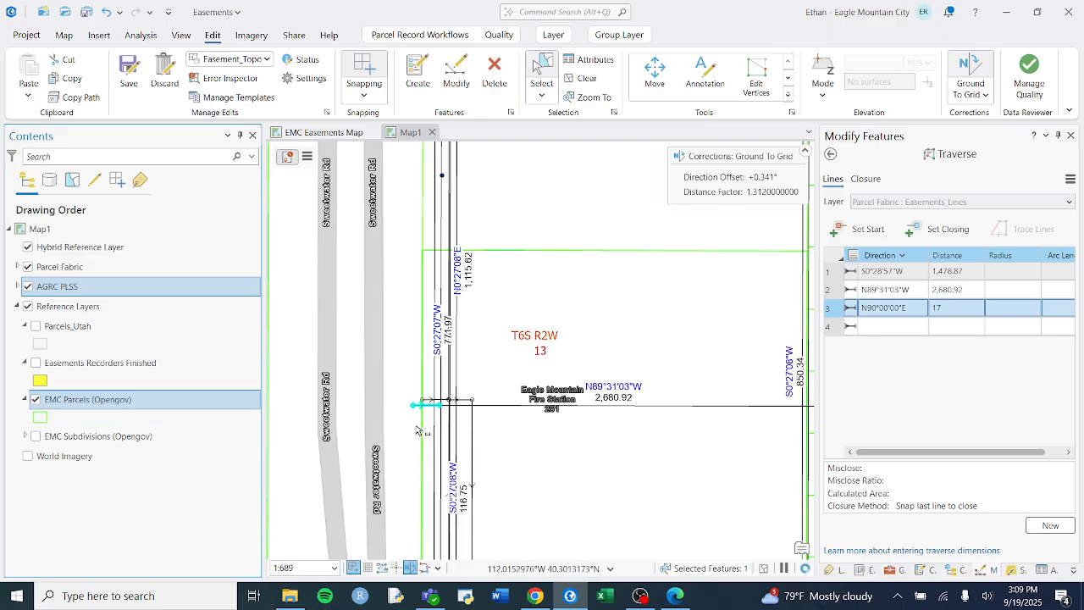
key("alt+Tab")
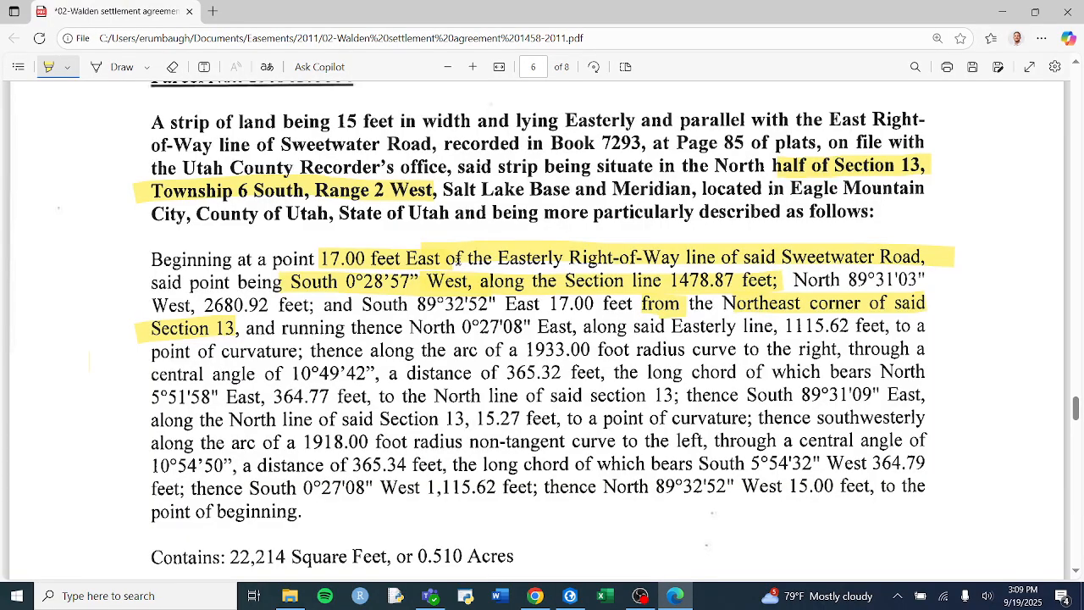
key("alt+Tab")
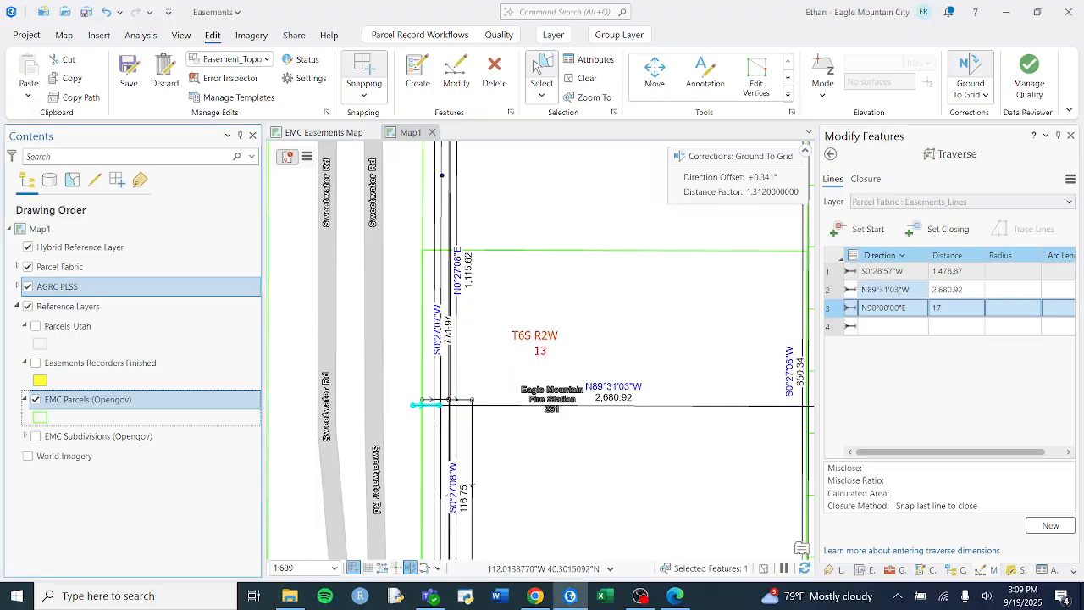
- Highlight the N89°31'03"W and N90°00'00"E courses in turn and examine their ends against the parcel boundary beside Sweetwater Road
left_click(834, 290)
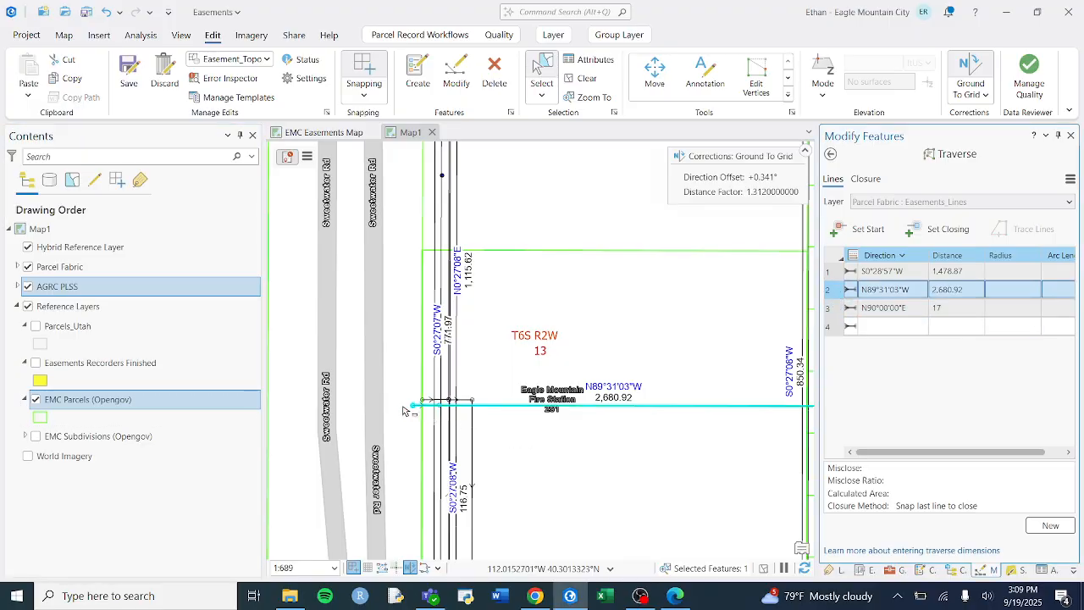
scroll(405, 410, "up", 1)
scroll(405, 410, "up", 2)
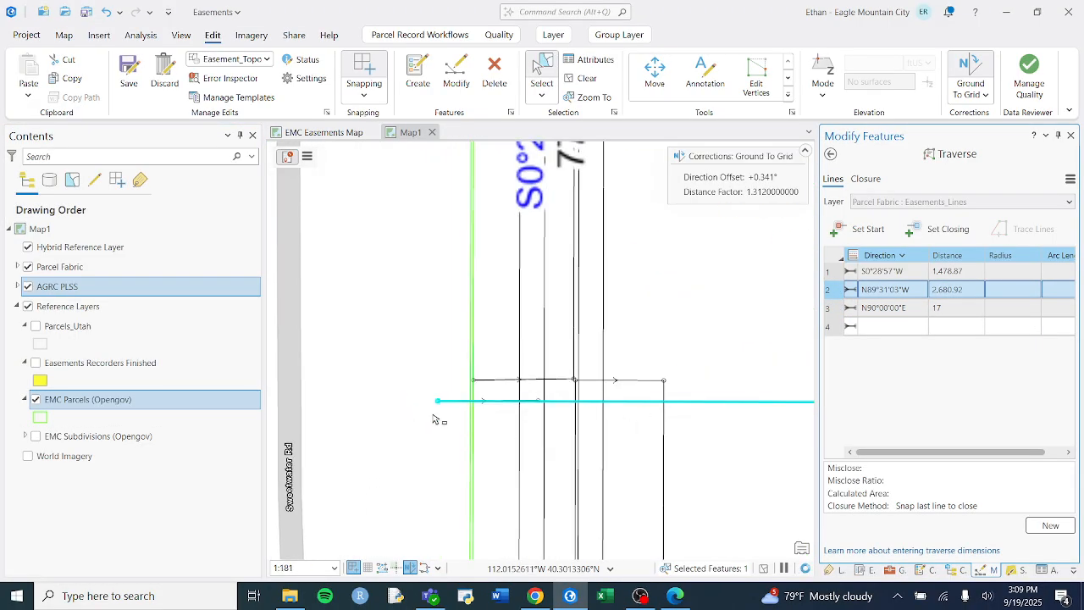
scroll(437, 424, "down", 2)
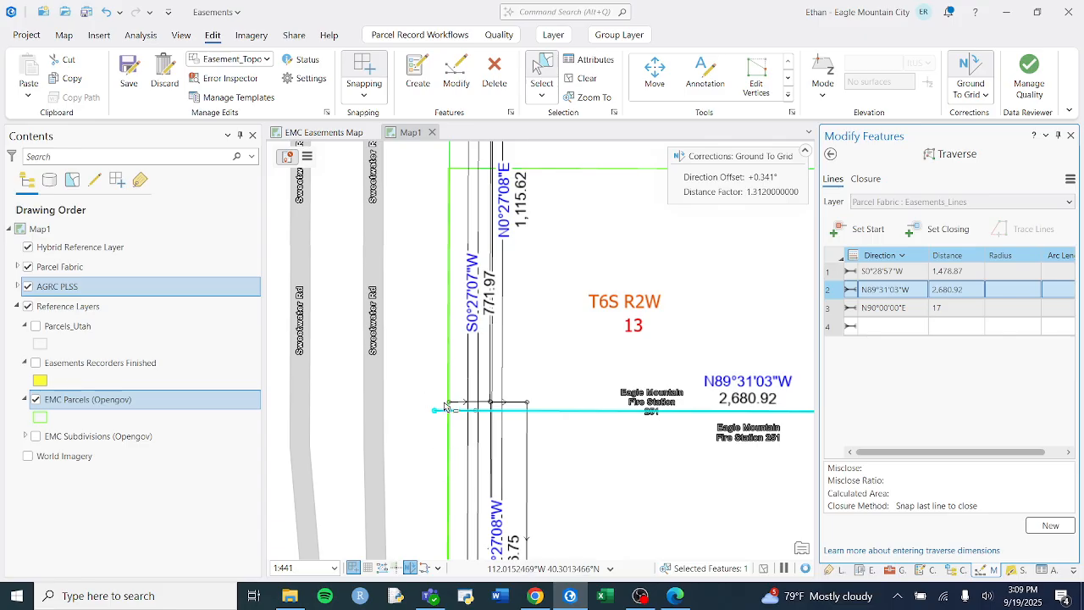
left_click(834, 307)
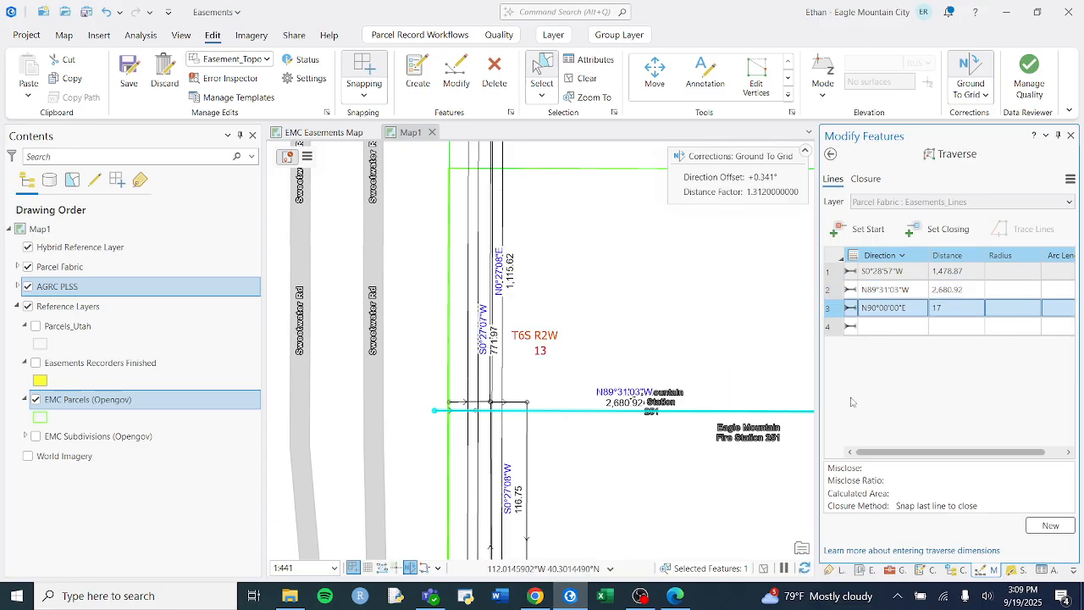
- Select the features east of Sweetwater Road and delete the selected Easements_Lines and Connections lines from the parcel fabric
scroll(668, 482, "down", 4)
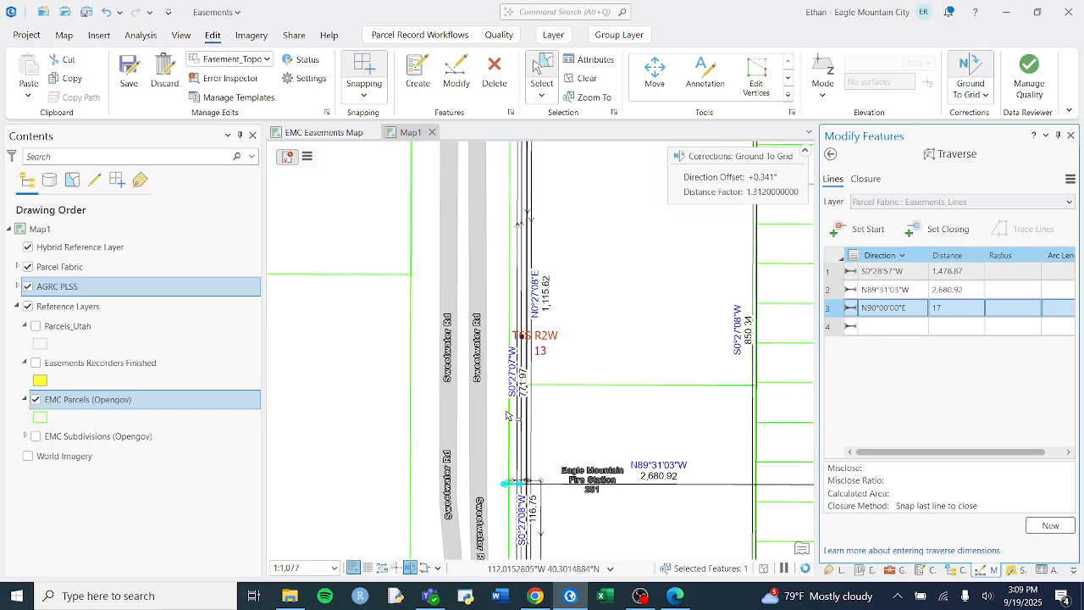
left_click_drag(484, 317, 619, 422)
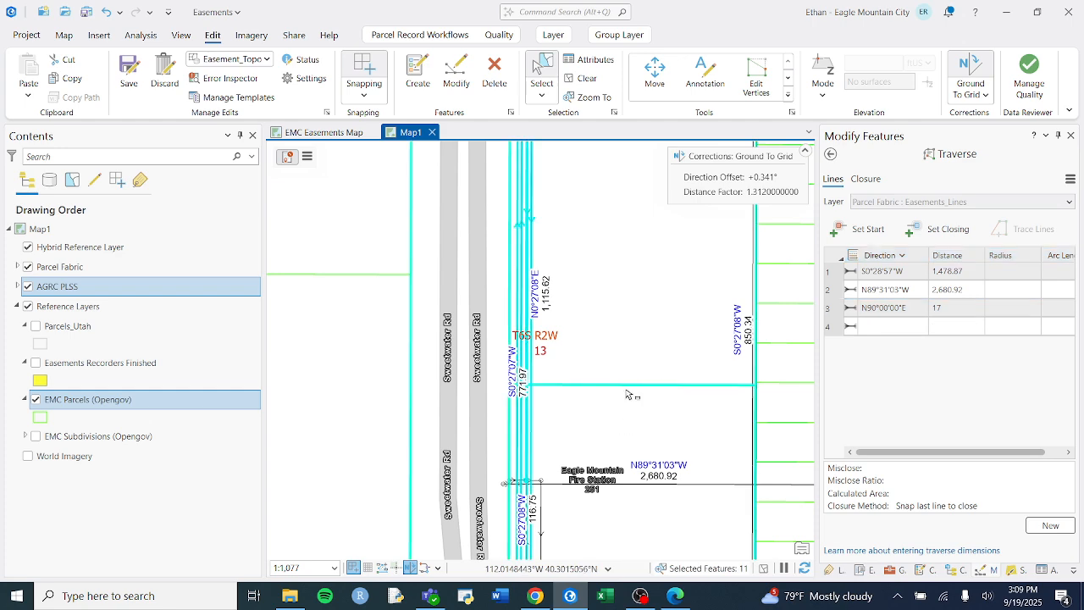
left_click(584, 61)
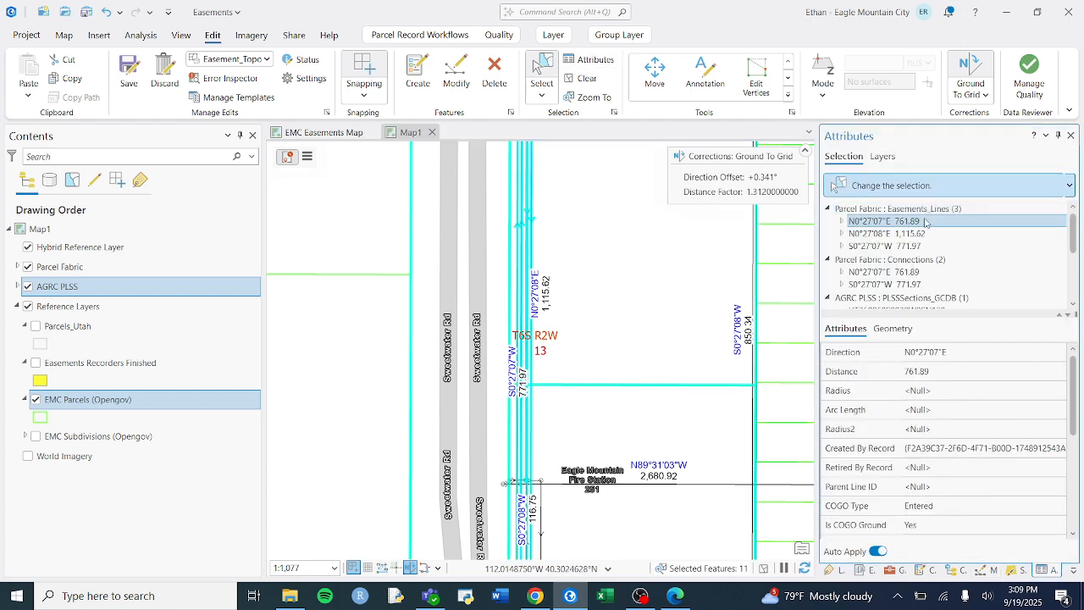
right_click(928, 210)
left_click(810, 204)
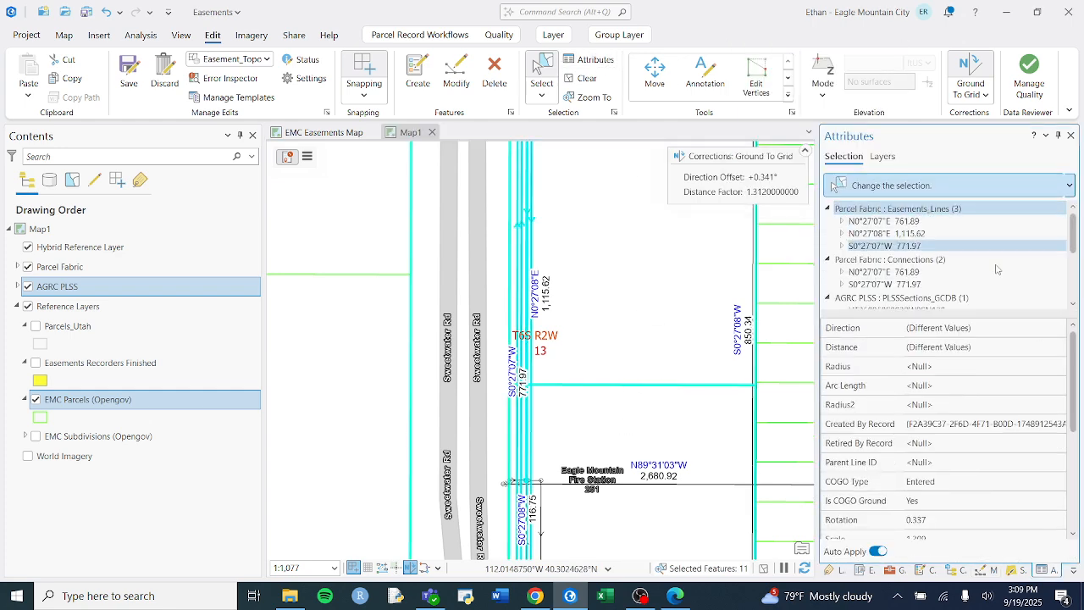
left_click(923, 210)
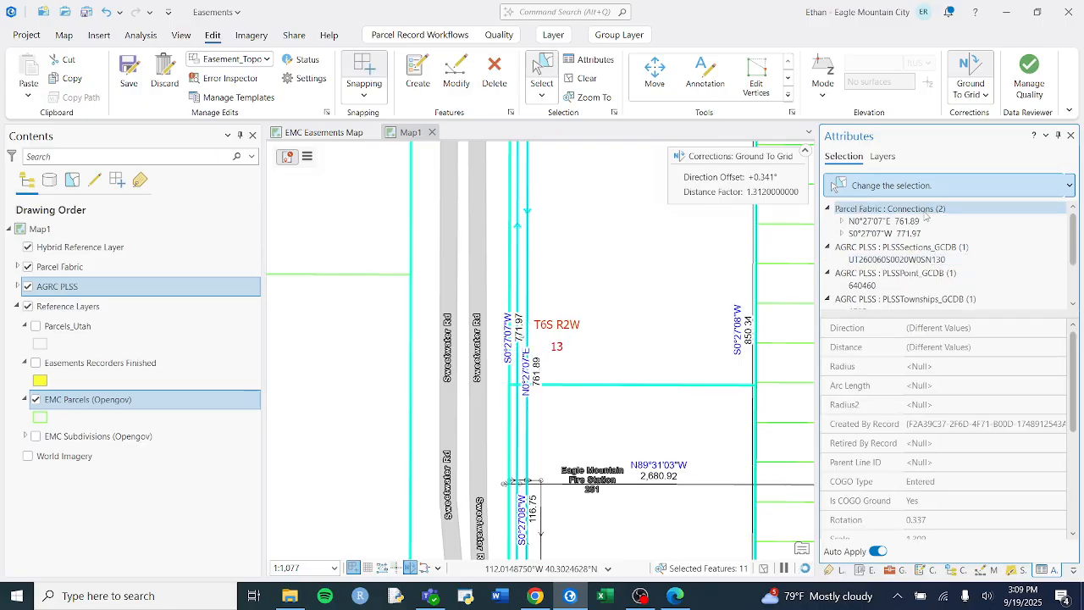
right_click(923, 212)
left_click(758, 201)
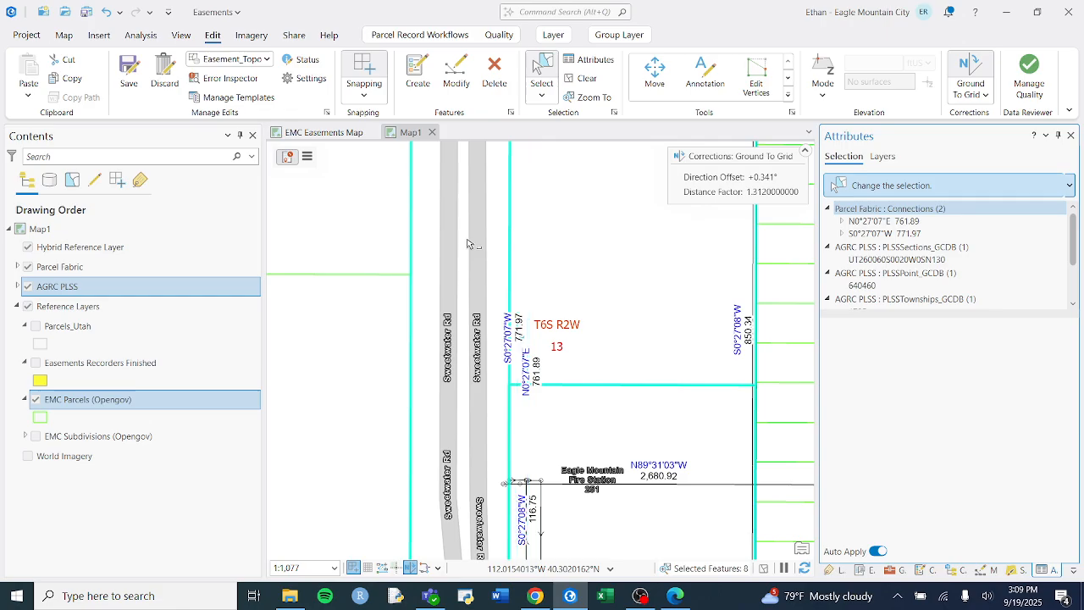
- Hide the EMC Parcels (Opengov) and Hybrid Reference layers and switch back to the legal description PDF
left_click(35, 399)
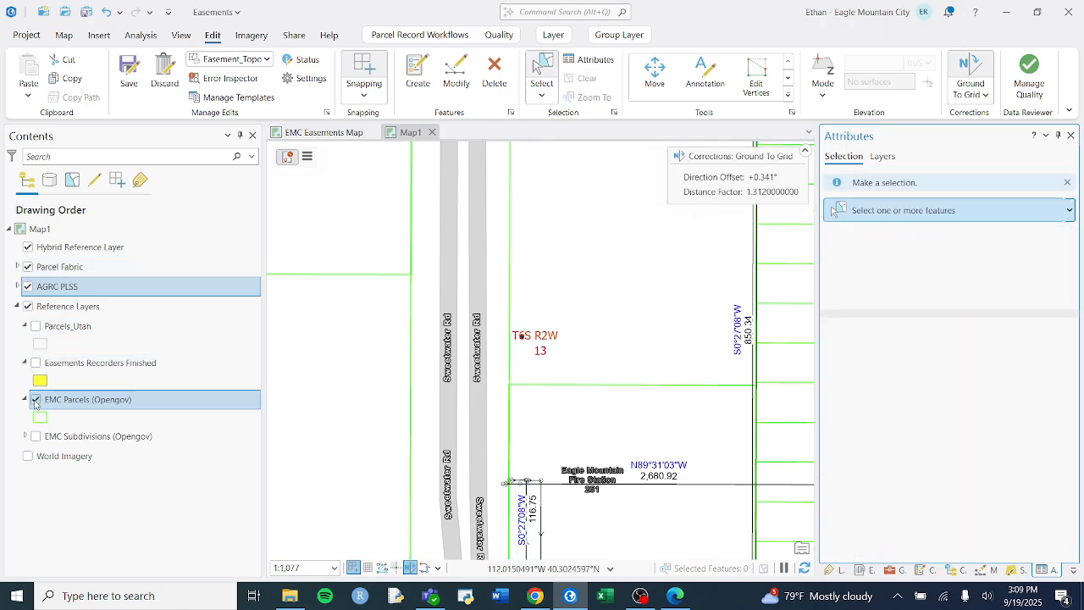
left_click(28, 246)
key("alt+Tab")
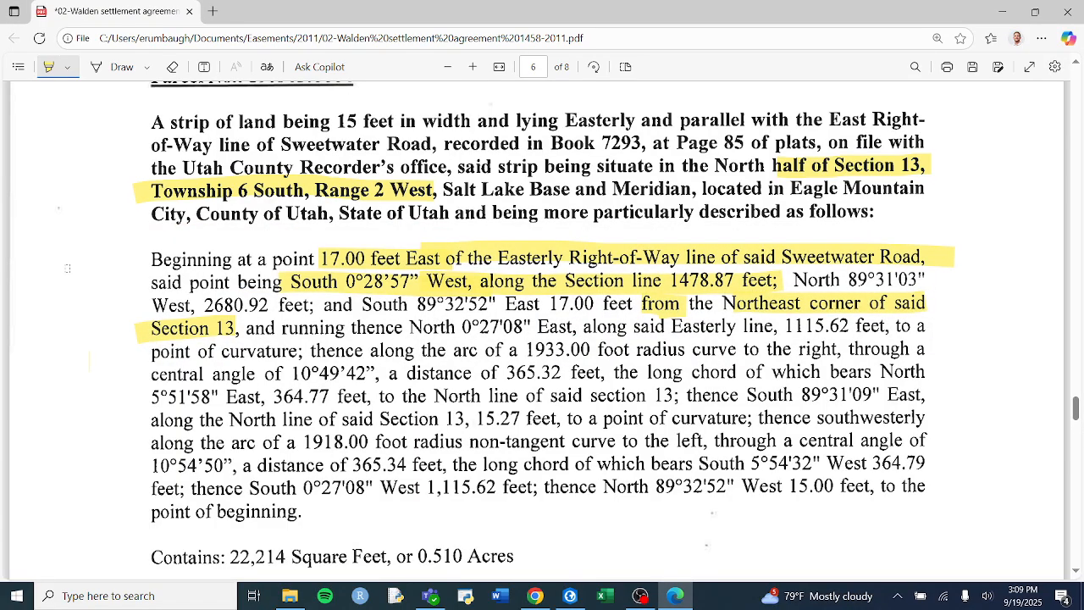
- Highlight the rest of the point-of-beginning description in the PDF, through the words "running thence"
mouse_move(121, 304)
left_mouse_down()
mouse_move(716, 310)
mouse_move(931, 283)
mouse_move(88, 267)
left_mouse_up()
scroll(88, 267, "down", 3)
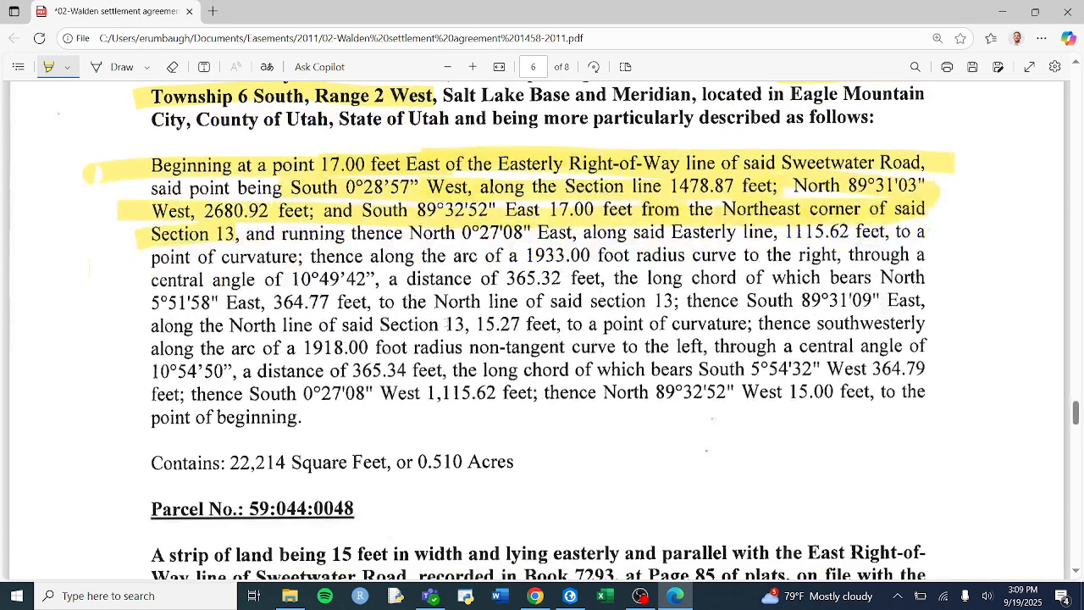
left_click_drag(268, 235, 405, 236)
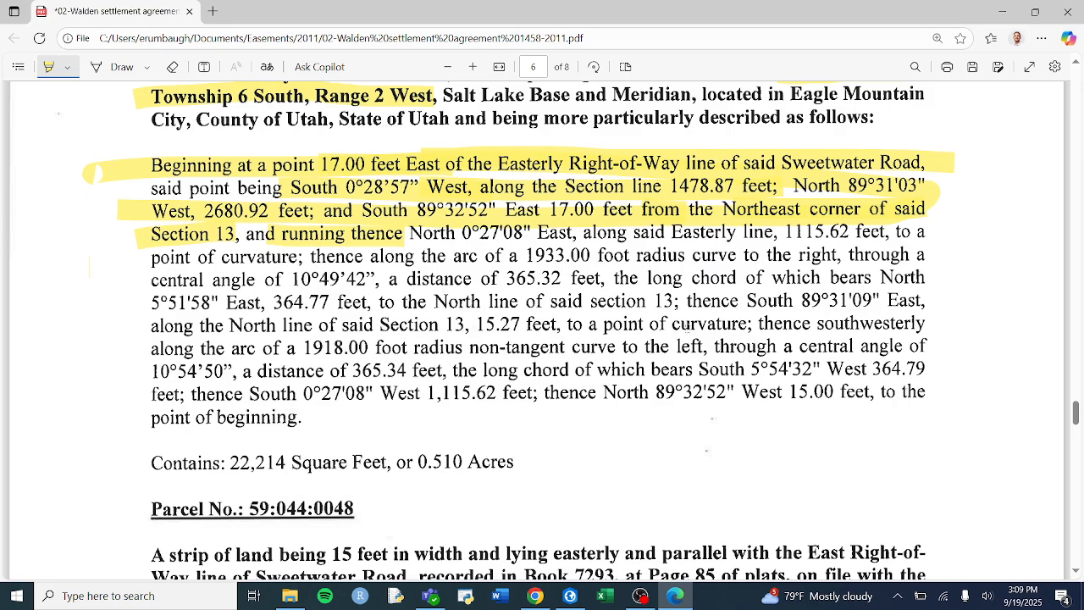
- Enter the fourth Traverse course from the PDF with direction N0°27'08"E and distance 1,115.62 feet
key("alt+Tab")
left_click(994, 570)
left_click(898, 329)
type("0.27")
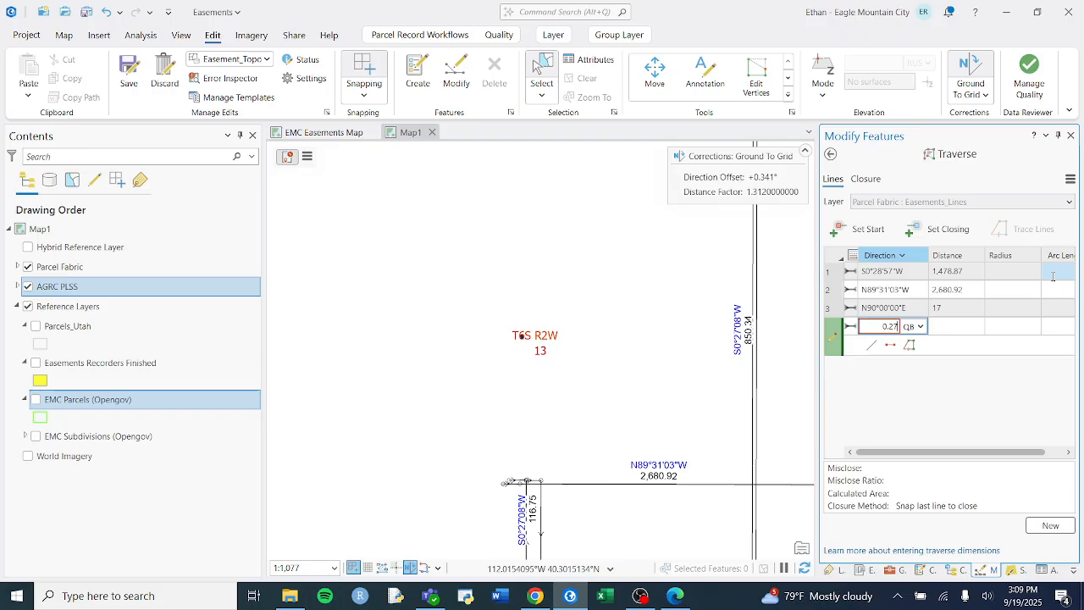
type("08-")
key("alt+Tab")
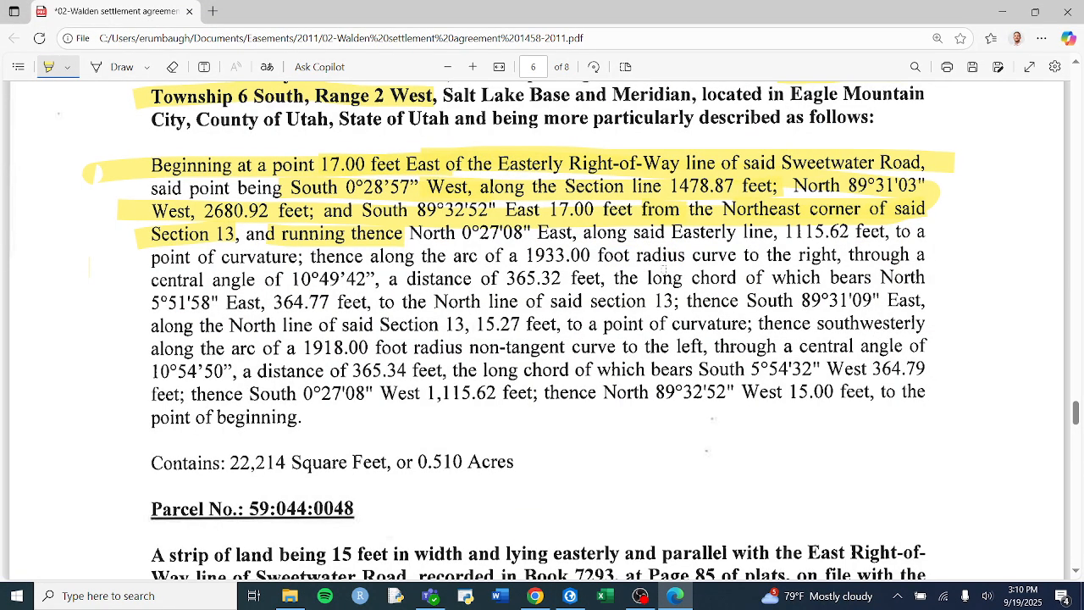
key("alt+Tab")
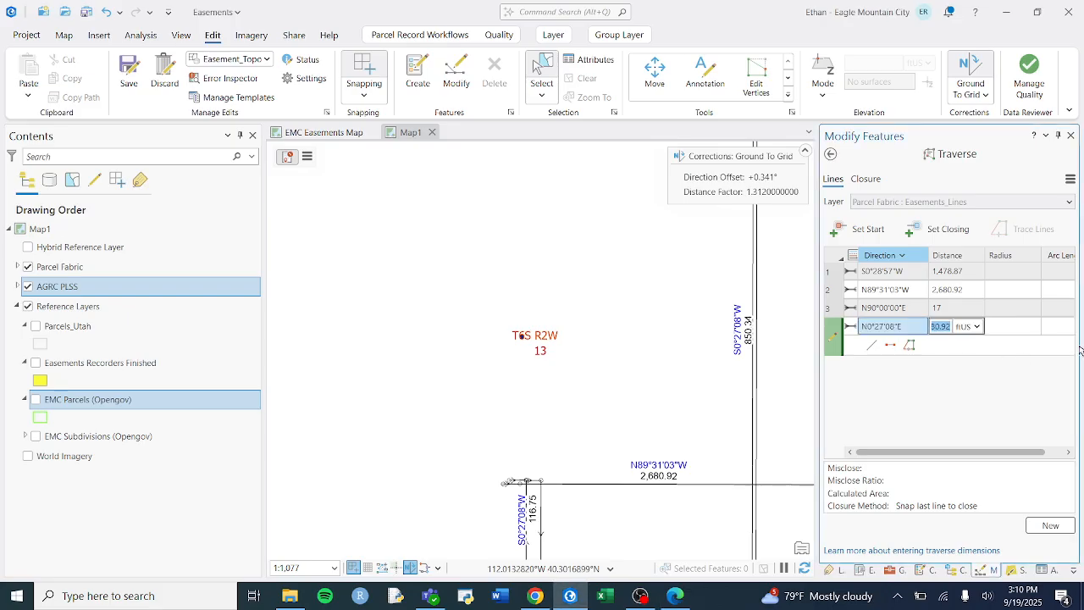
key("alt+Tab")
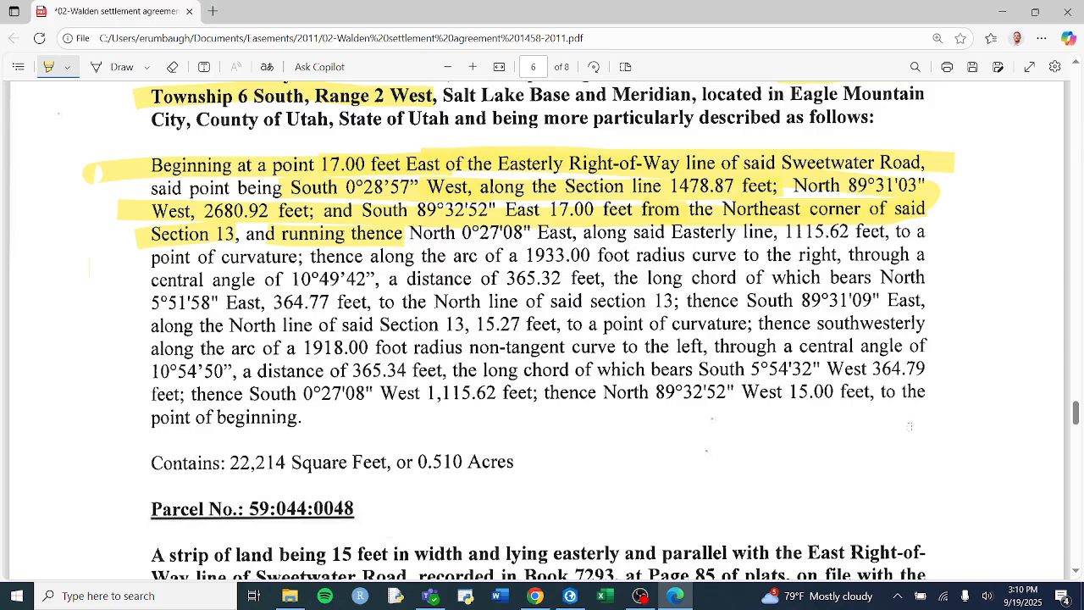
key("alt+Tab")
type("1,")
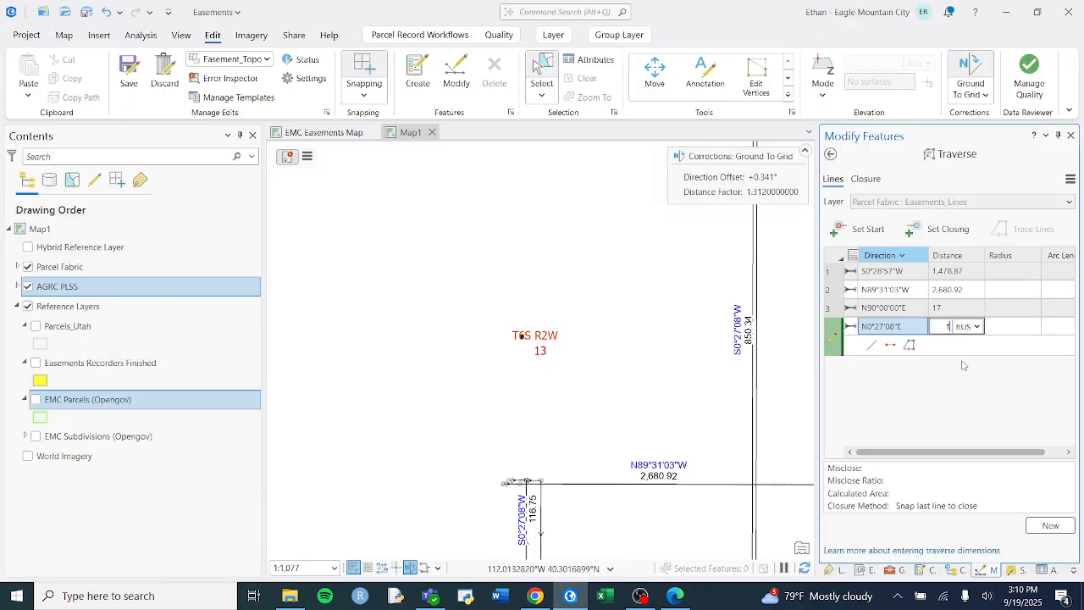
type("115.62")
key("Return")
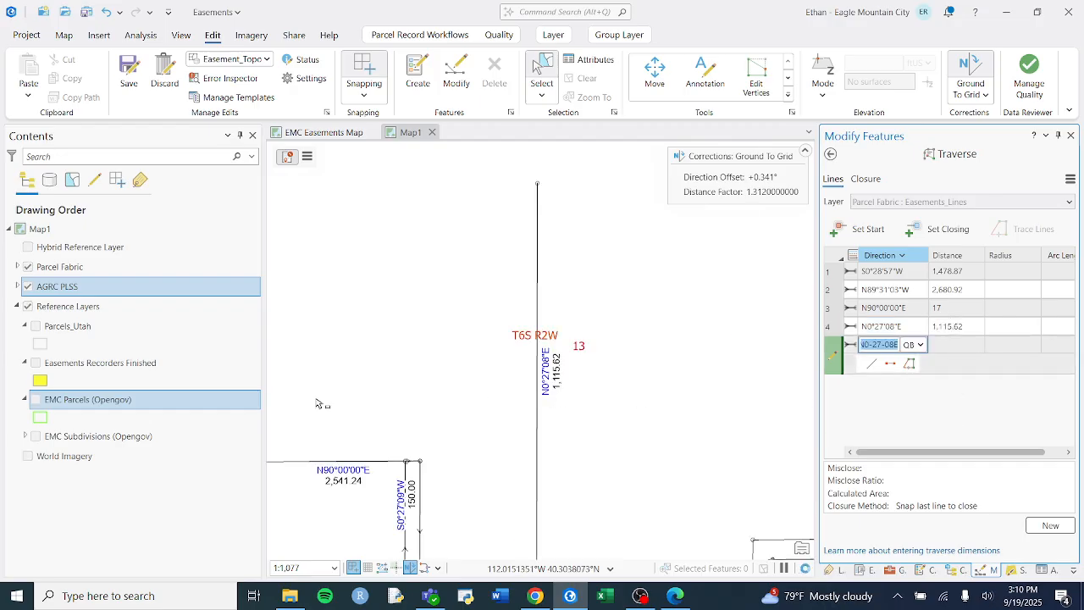
- Show the EMC Parcels (Opengov) layer and inspect where the N0°27'08"E course begins relative to the parcel boundary
left_click(35, 399)
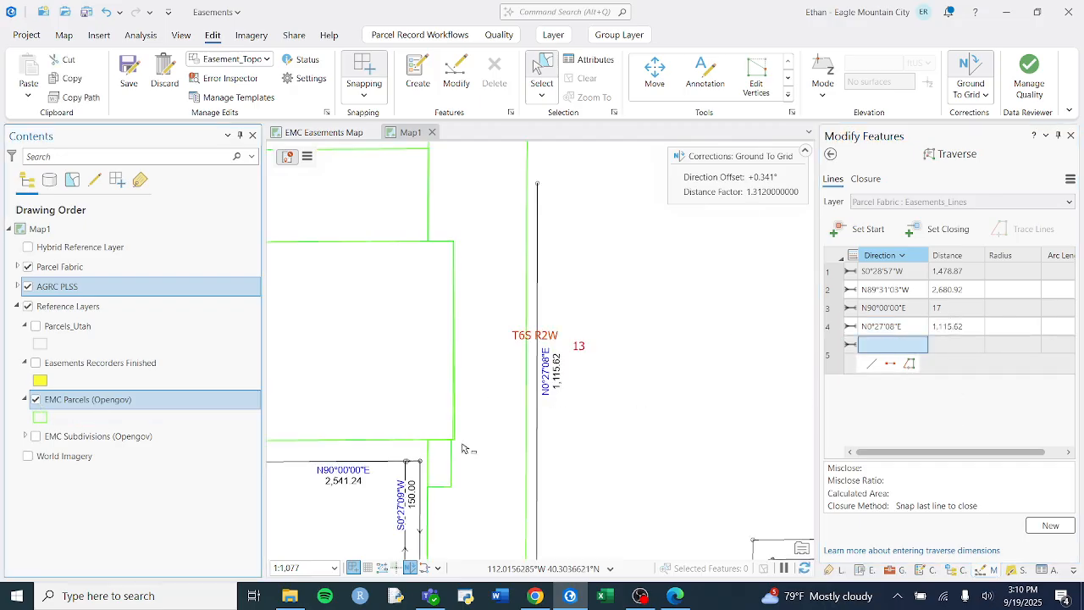
scroll(631, 492, "down", 4)
left_click_drag(631, 491, 636, 369)
left_click_drag(579, 465, 592, 368)
scroll(523, 462, "up", 2)
scroll(522, 463, "up", 3)
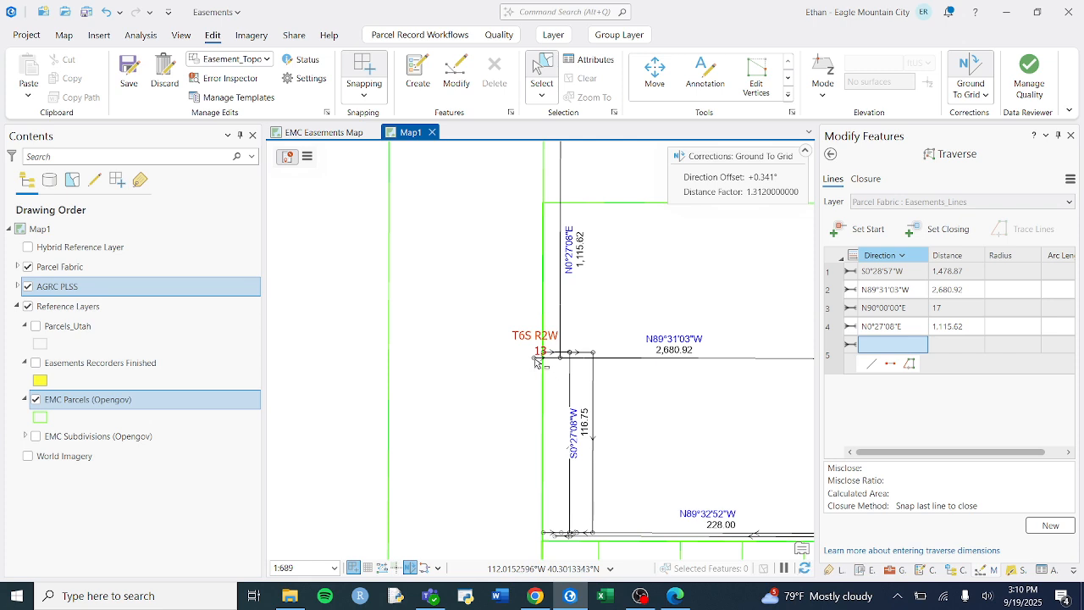
- Highlight the N89°31'03"W, N90°00'00"E and N0°27'08"E courses in turn and compare their positions with the parcel boundary and the PDF calls
left_click(833, 298)
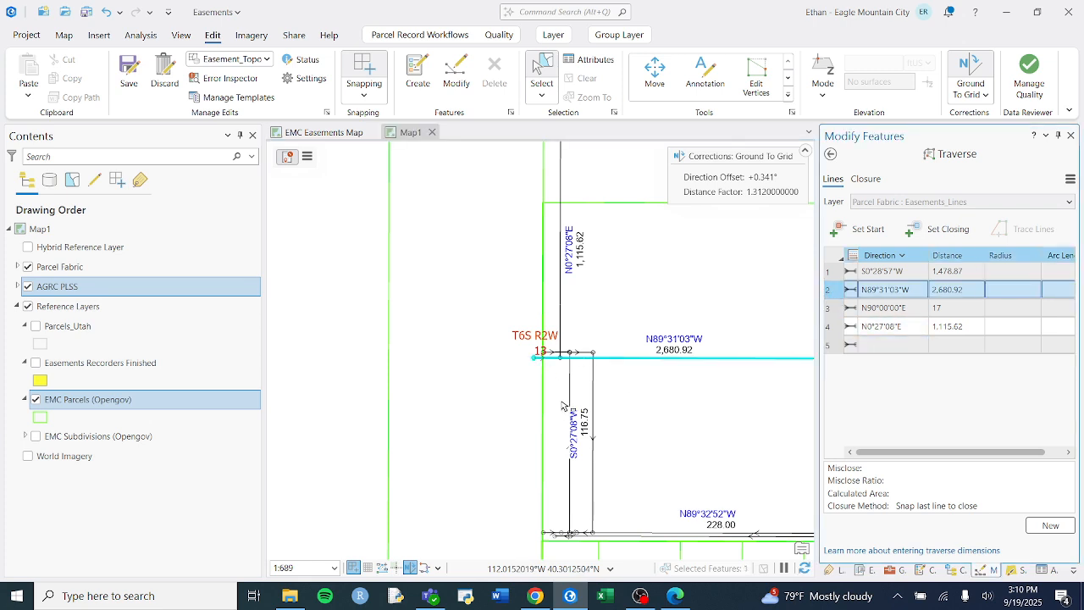
scroll(551, 346, "up", 2)
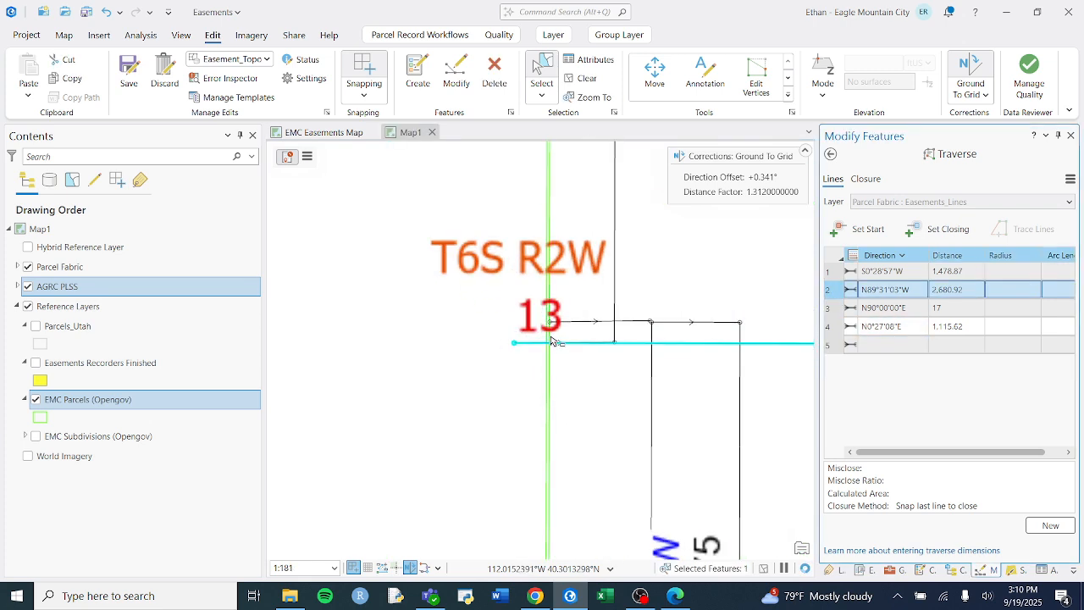
left_click(836, 310)
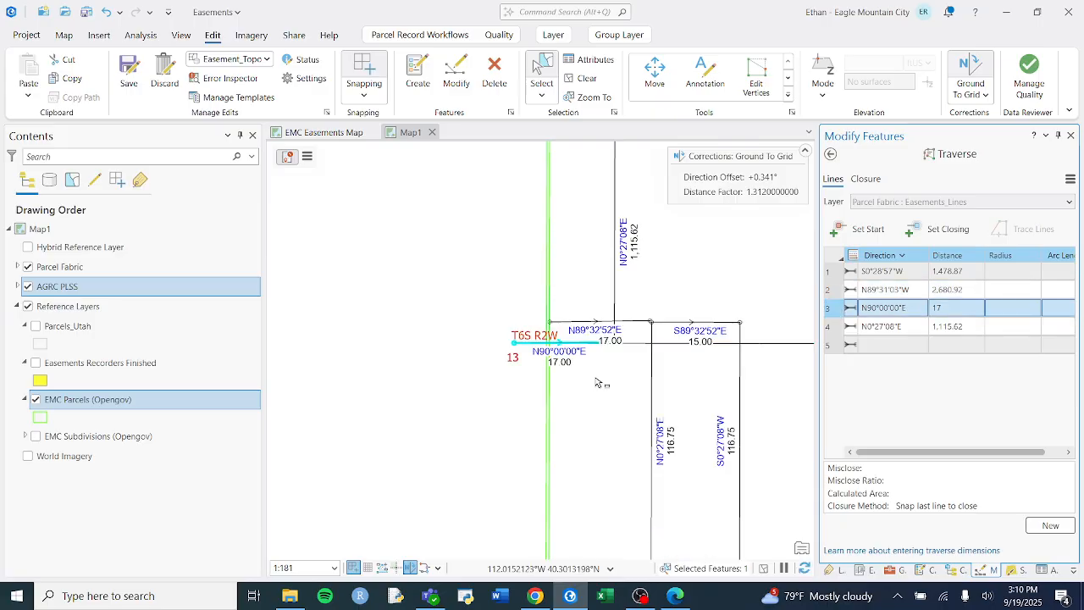
key("alt+Tab")
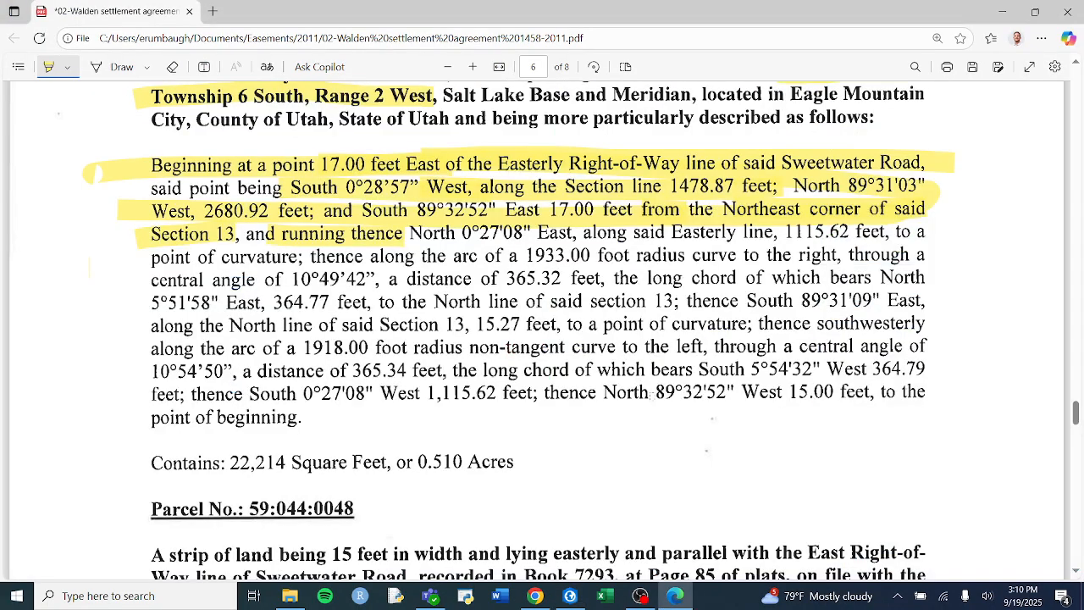
key("alt+Tab")
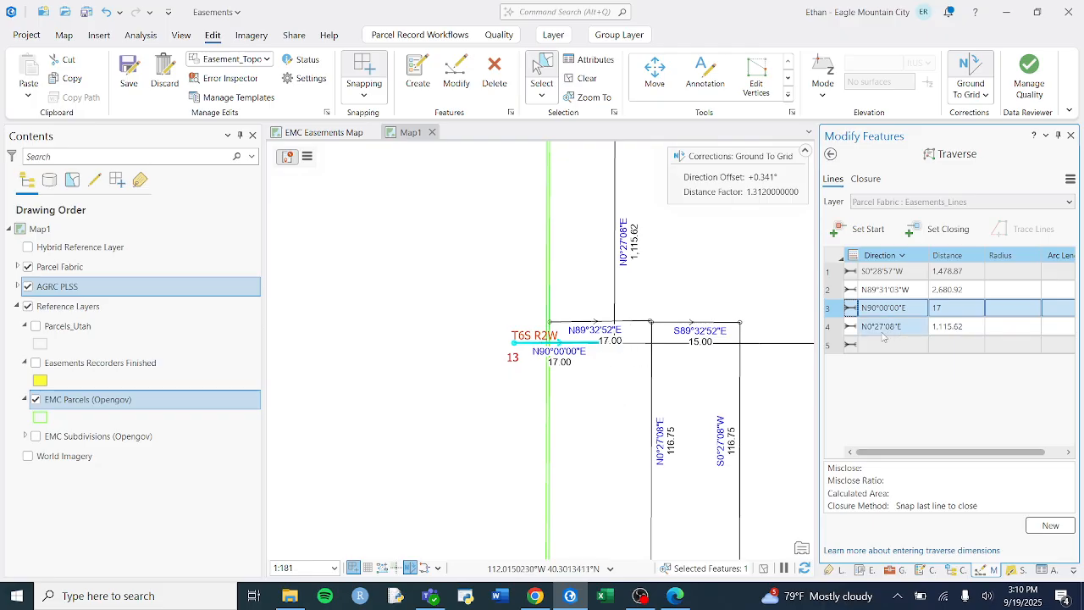
key("Down")
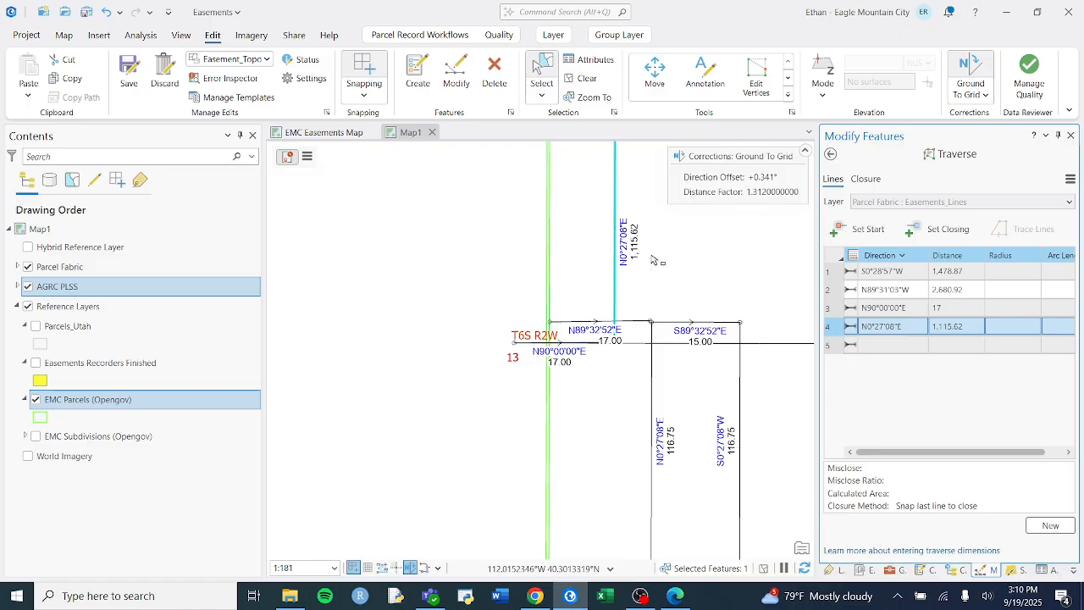
left_click(831, 308)
scroll(622, 513, "down", 3)
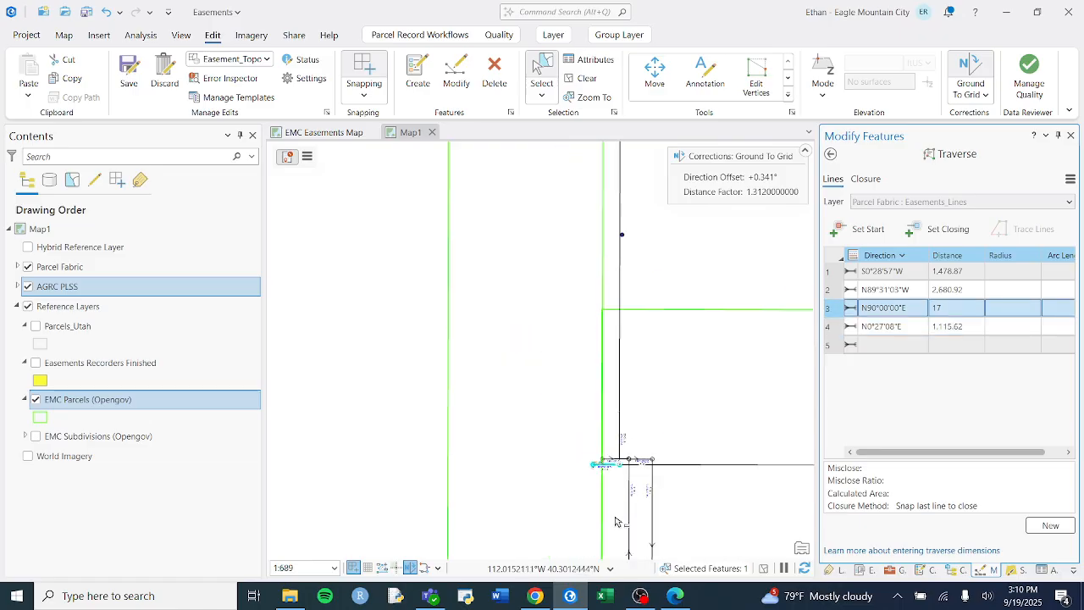
scroll(659, 518, "down", 3)
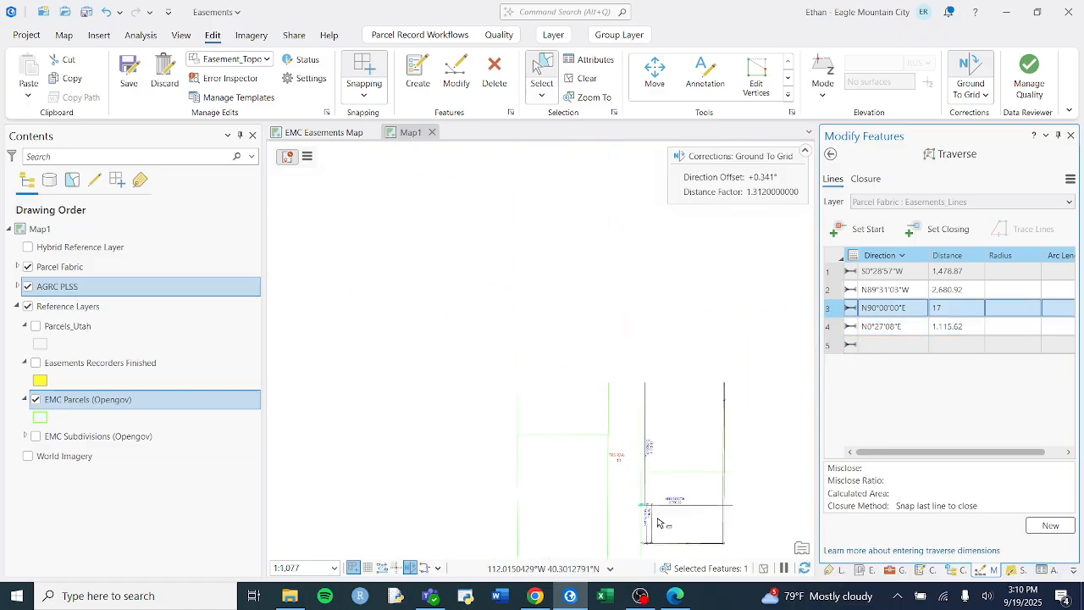
- Highlight the 1115.62-foot course to the point of curvature in the PDF, plus the word "chord" and the bearing 5°51'58" East
double_click(893, 345)
key("alt+Tab")
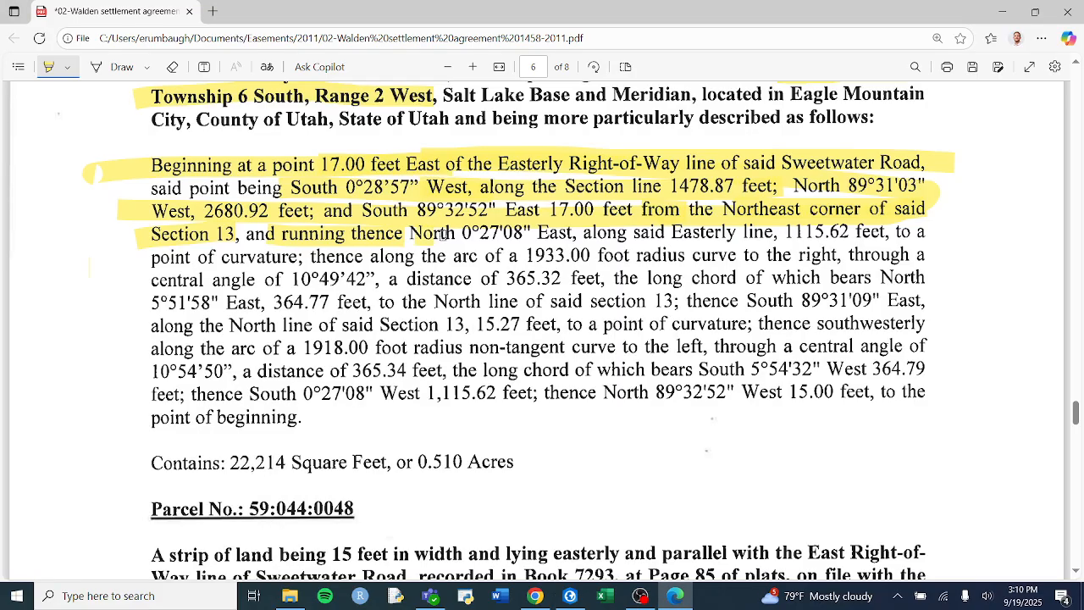
left_click_drag(476, 231, 957, 227)
left_click_drag(163, 260, 305, 256)
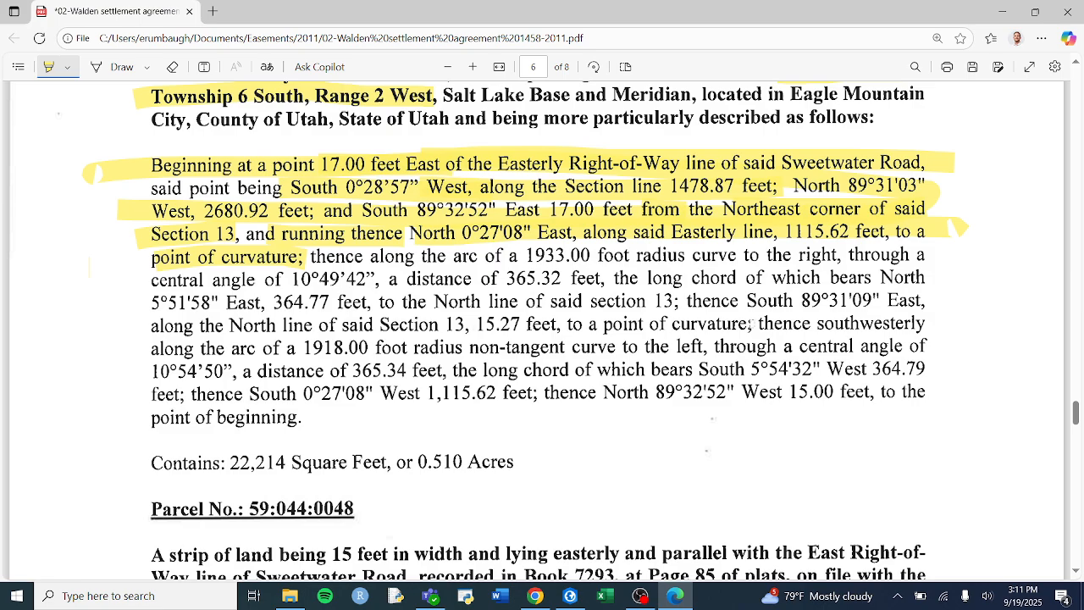
left_click_drag(692, 280, 743, 280)
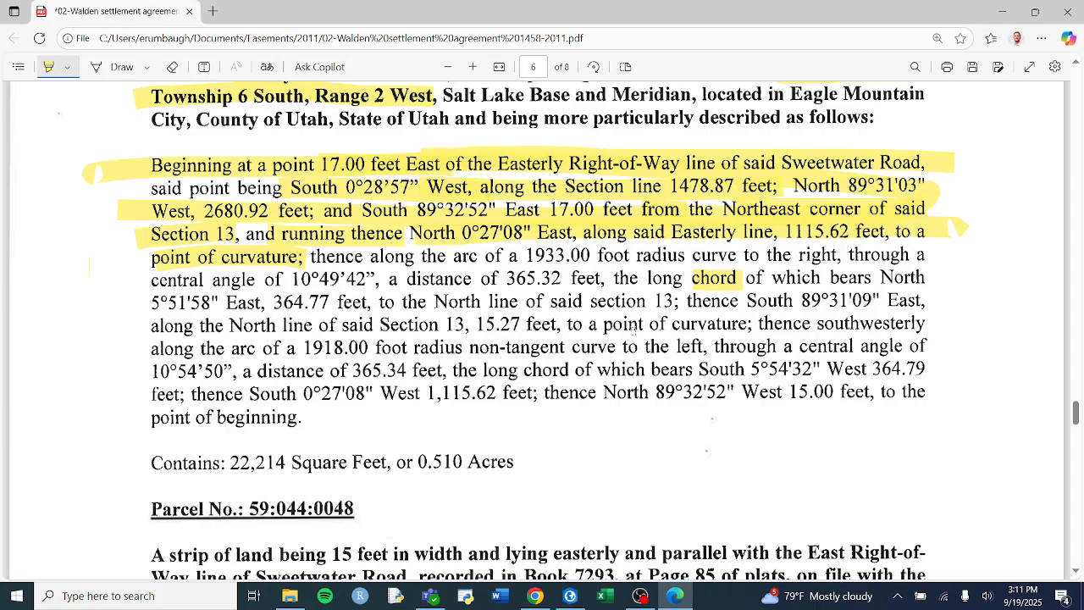
left_click_drag(137, 315, 300, 316)
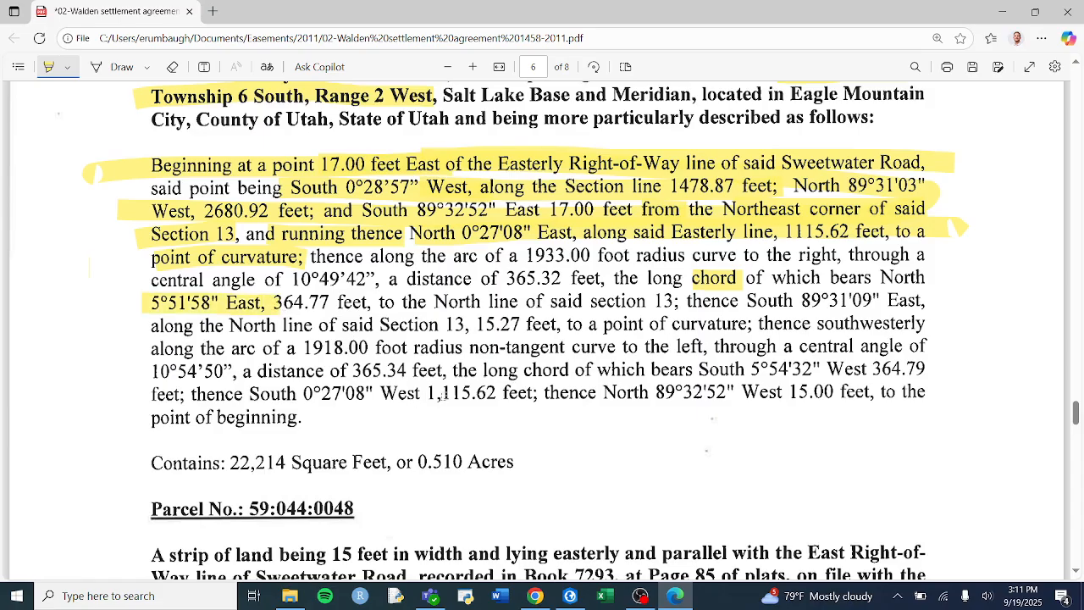
- Enter the fifth course's direction in Traverse as the chord bearing 5.5158-1cb
key("alt+Tab")
key("alt+Tab")
key("alt+Tab")
type("5")
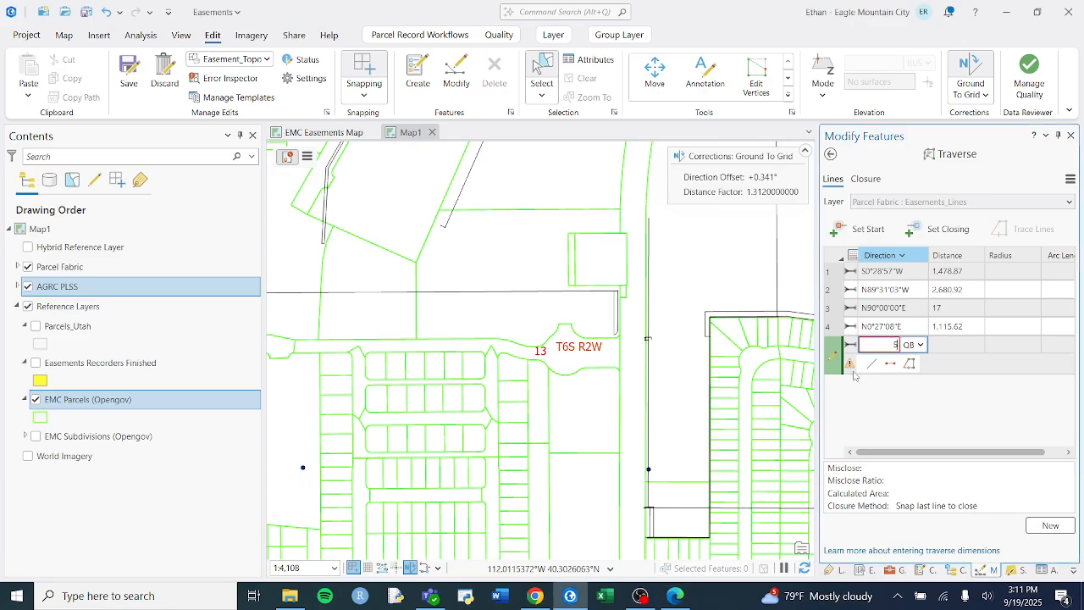
type(".5158")
key("alt+Tab")
key("alt+Tab")
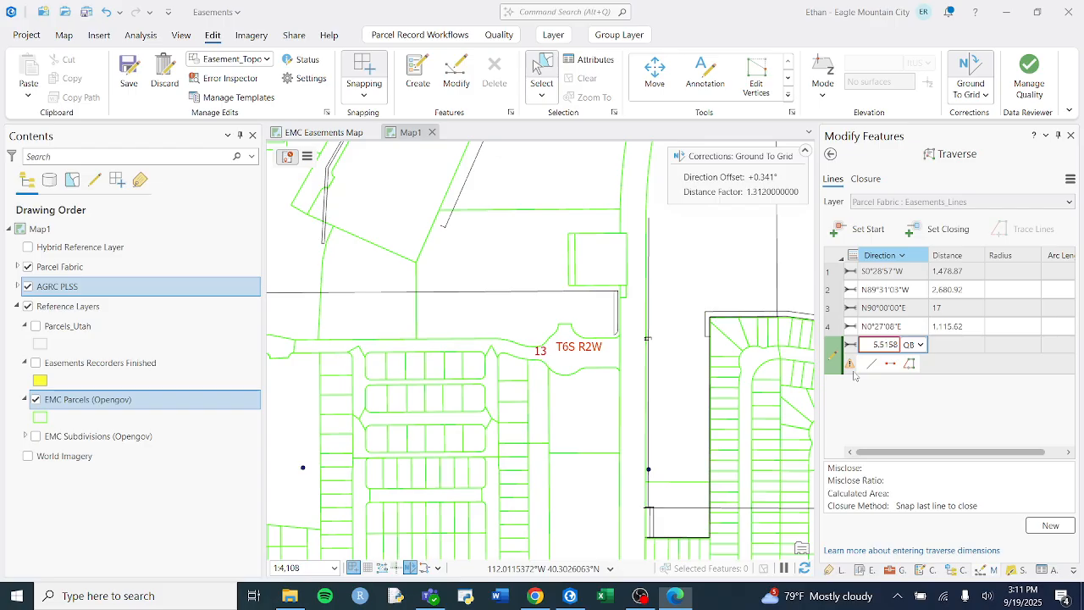
type("-1")
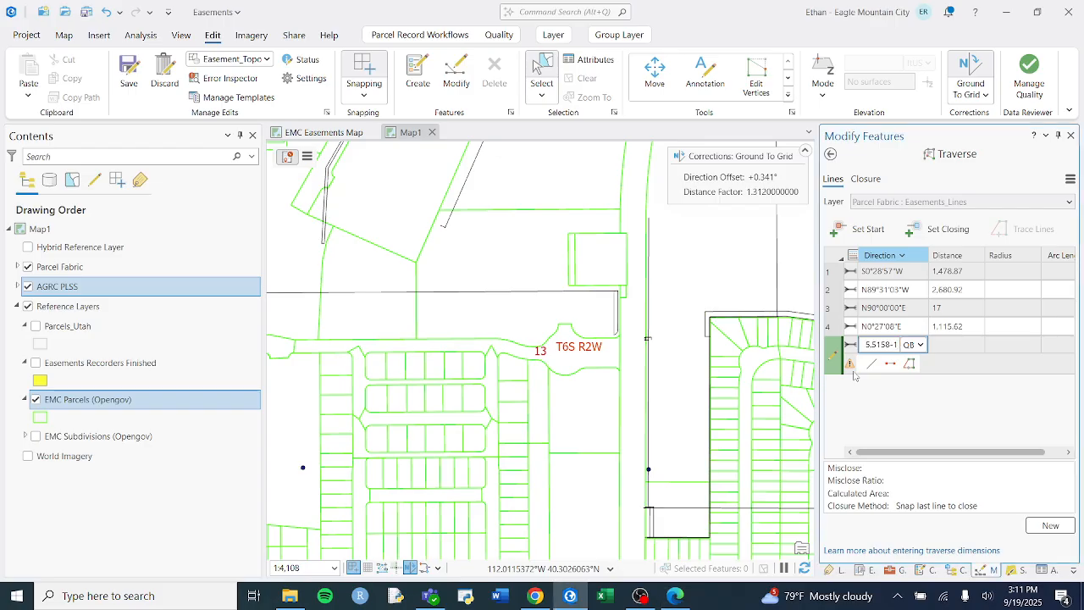
type("d")
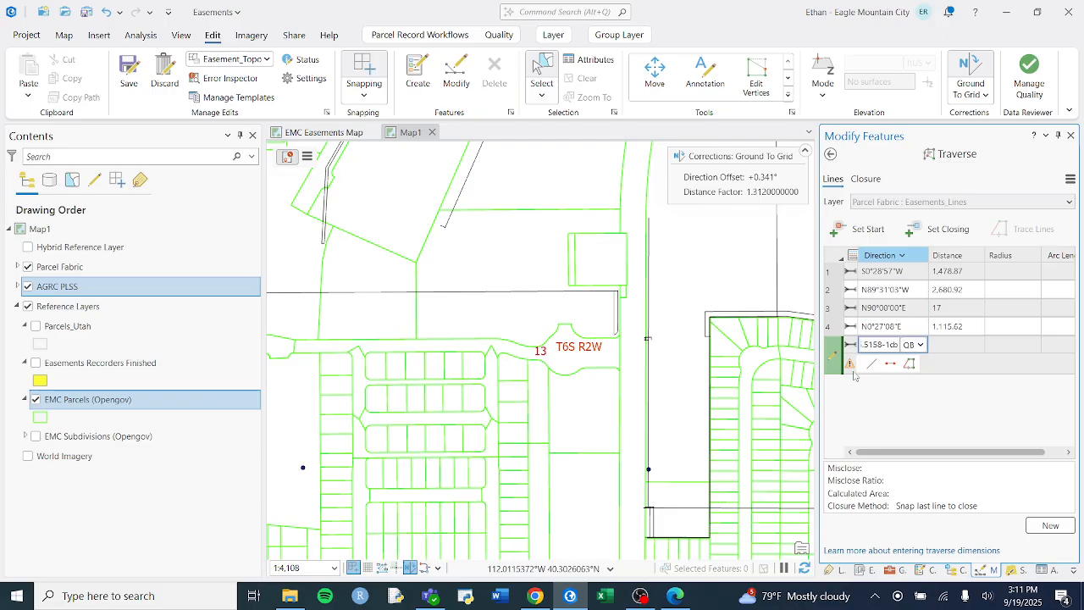
- Check the chord bearing override in the Google Docs guide's Entering Curves table, and commit the fifth course's chord bearing in ArcGIS Pro
left_click(536, 595)
scroll(701, 358, "down", 10)
scroll(701, 358, "down", 10)
scroll(697, 358, "up", 11)
scroll(696, 387, "down", 2)
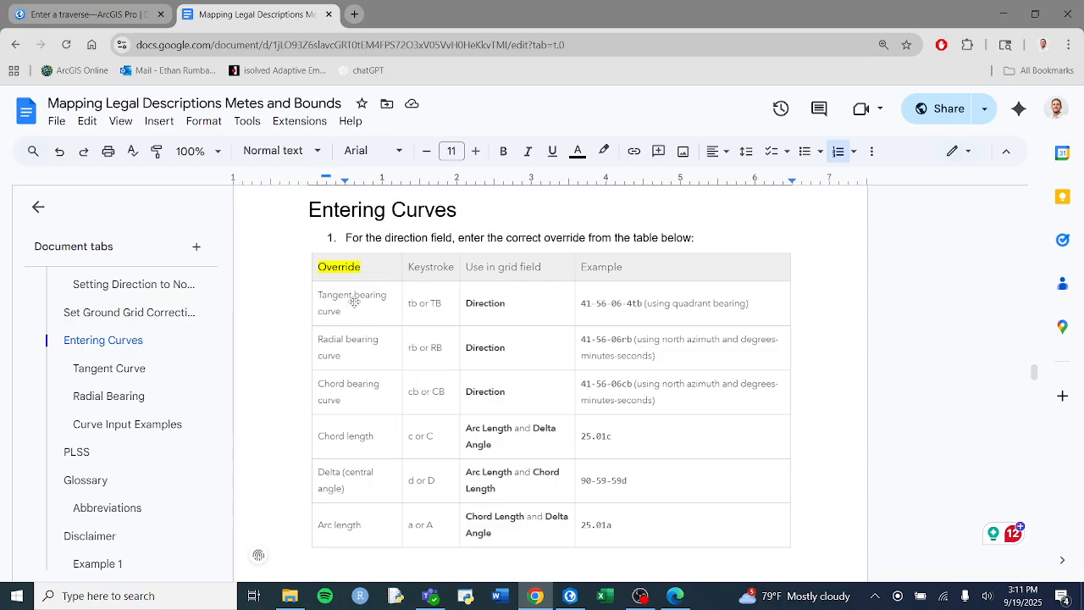
key("alt+Tab")
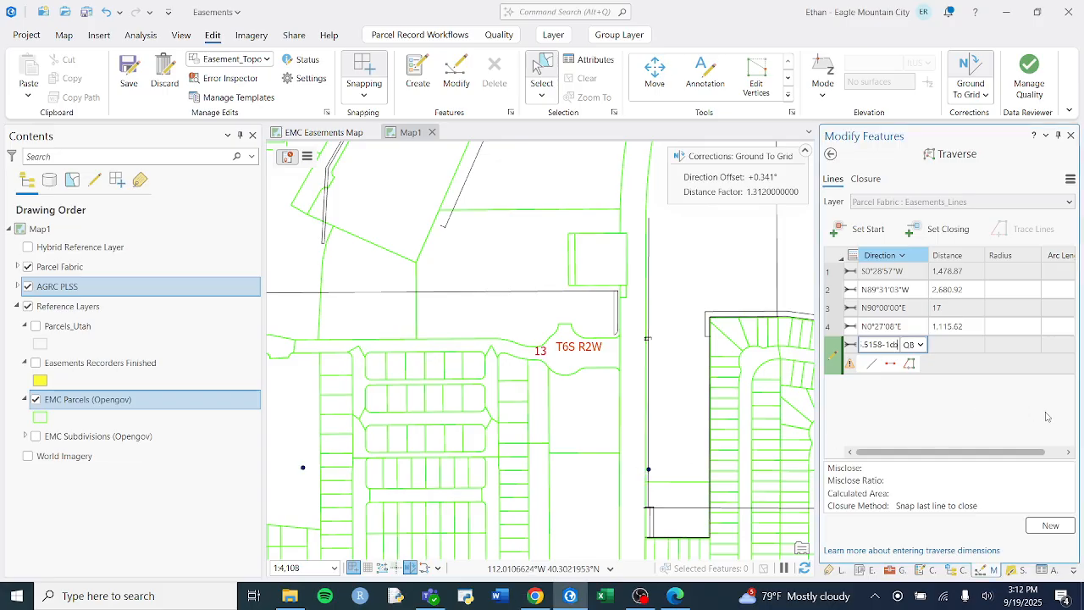
key("Tab")
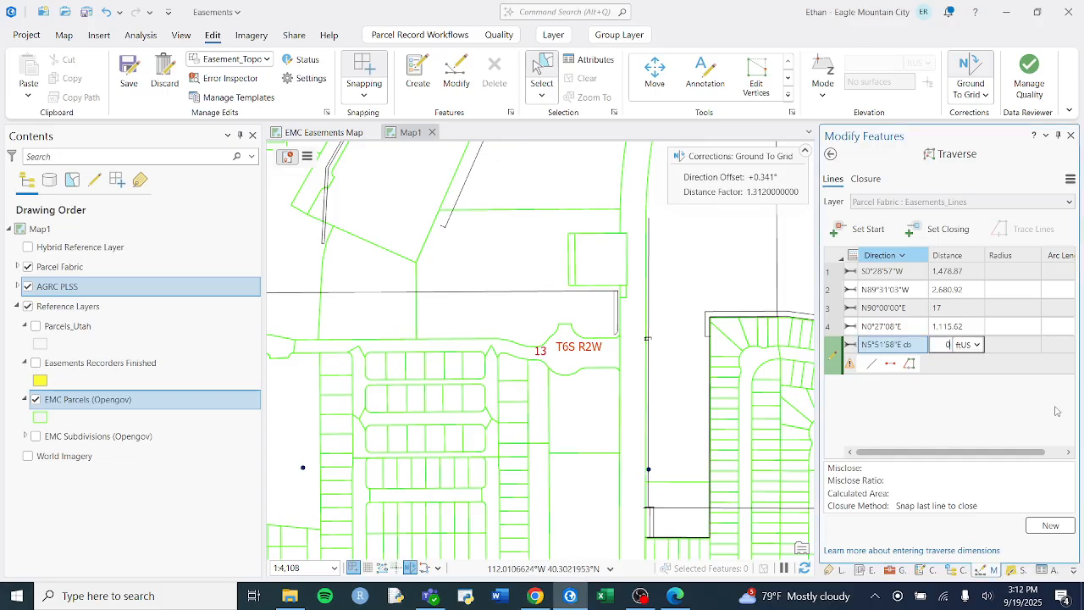
- Switch to the legal description PDF and highlight the call "1933.00 foot radius curve to the right"
key("alt+Tab")
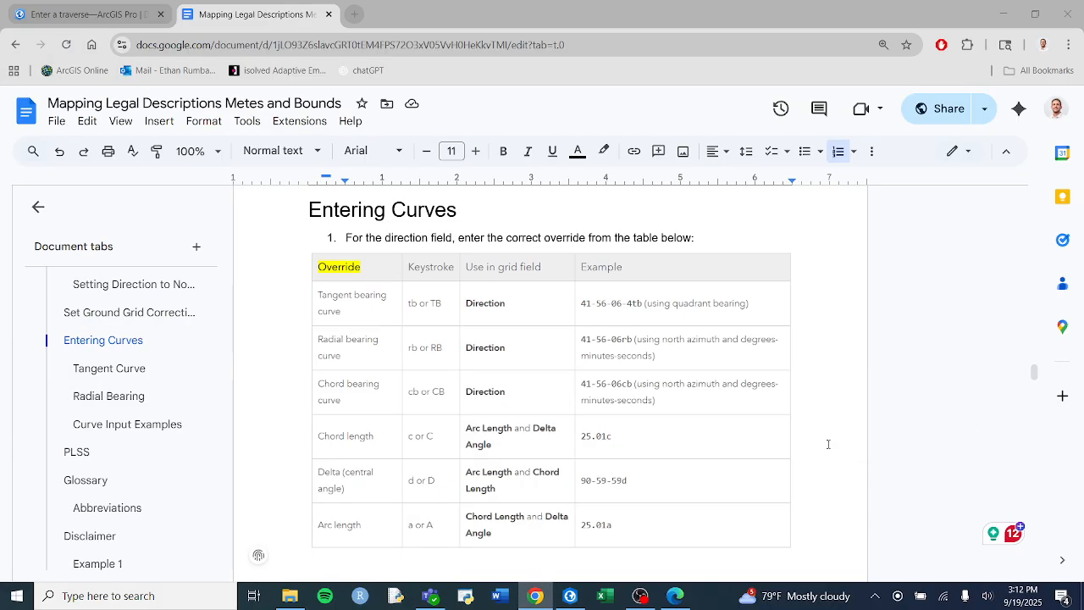
key("alt+Tab")
key("alt+Tab")
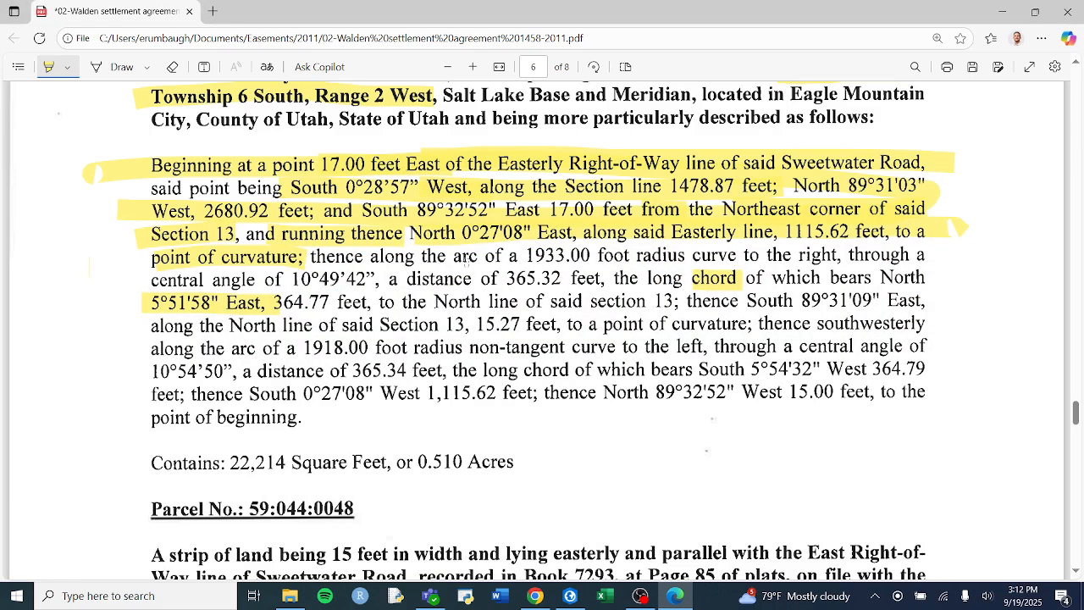
left_click_drag(523, 259, 606, 260)
left_click_drag(847, 261, 599, 257)
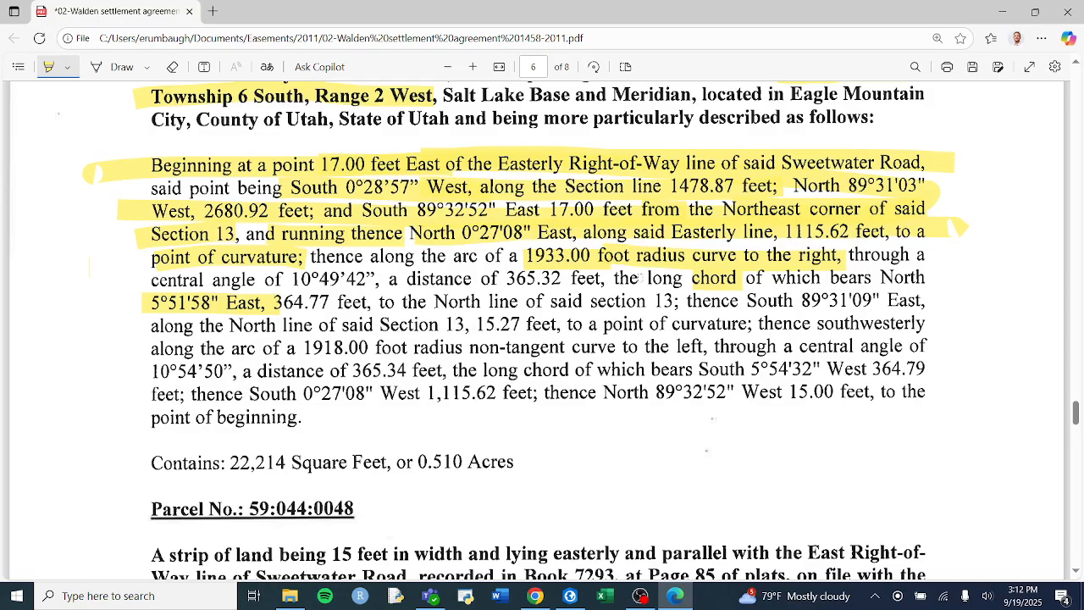
- Set the fifth course's curve radius to 1933 feet in Traverse and return to the PDF for the curve's remaining dimensions
key("alt+Tab")
key("alt+Tab")
key("Tab")
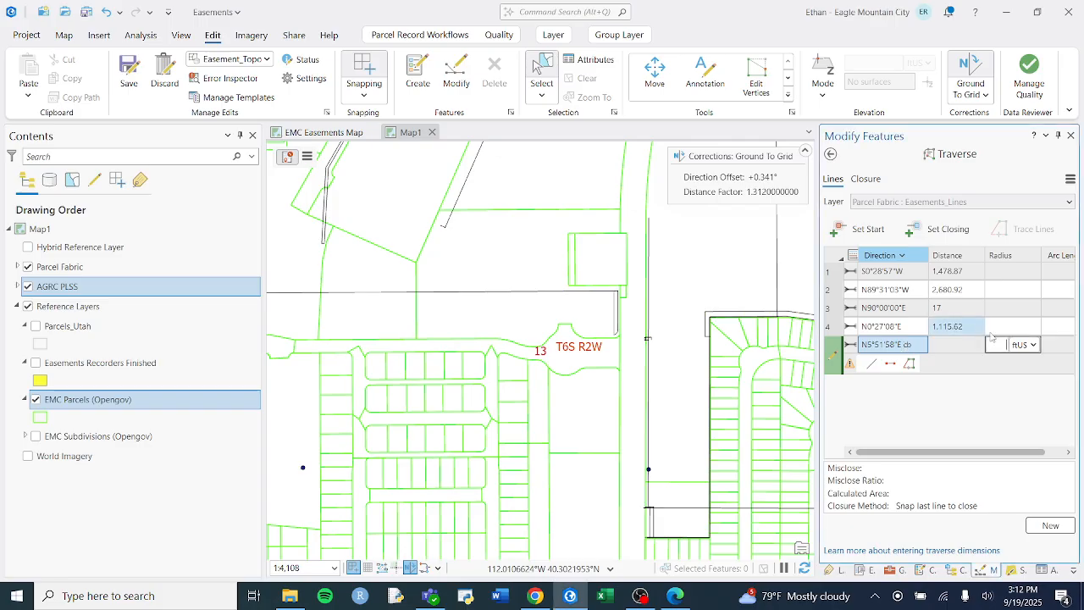
type("33")
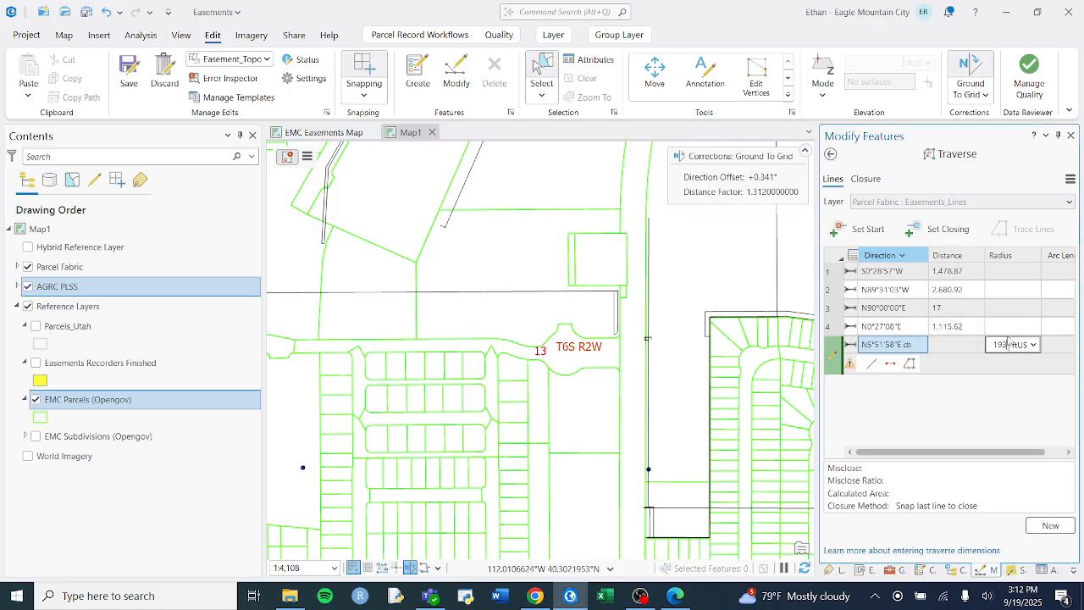
key("alt+Tab")
key("alt+Tab")
key("Tab")
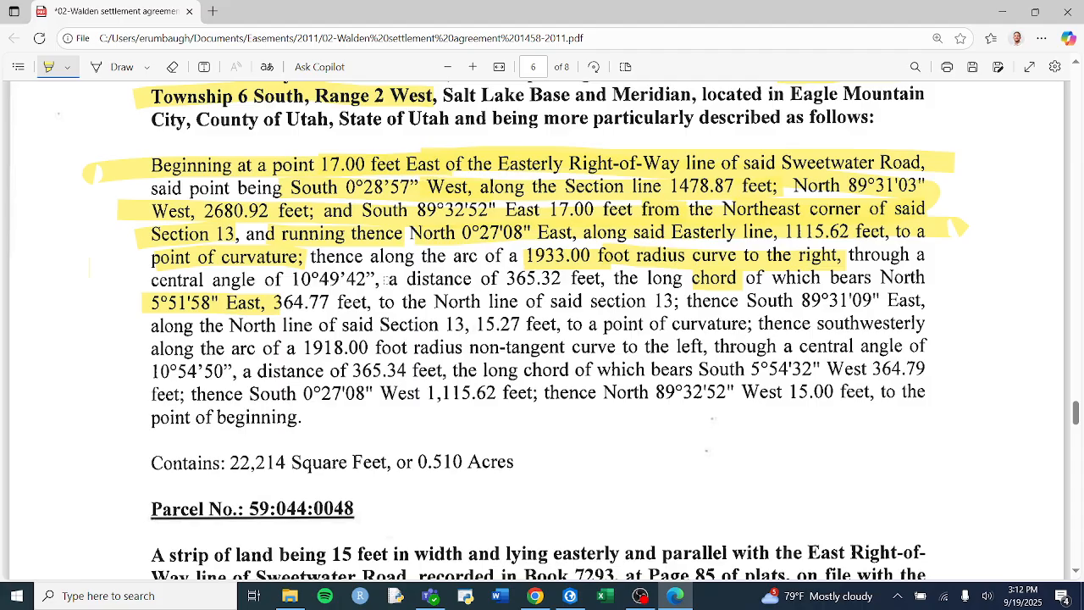
- Highlight "a distance of 365.32 feet" in the PDF, enter 365.32 as the fifth course's arc length in ArcGIS Pro, and return to the PDF
left_click_drag(387, 279, 604, 278)
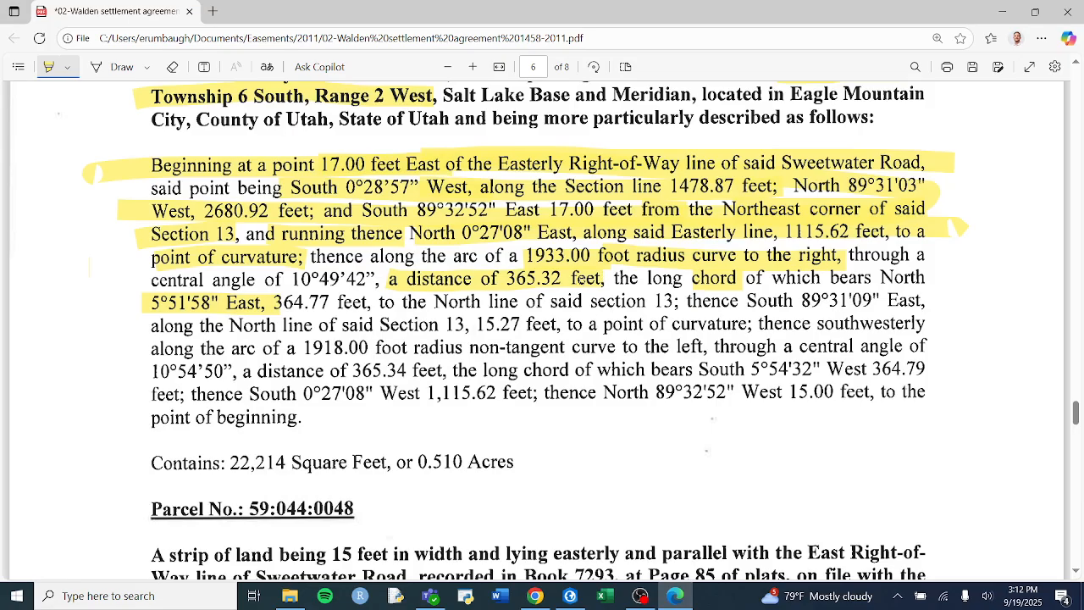
key("alt+Tab")
key("alt+Tab")
key("alt+Tab")
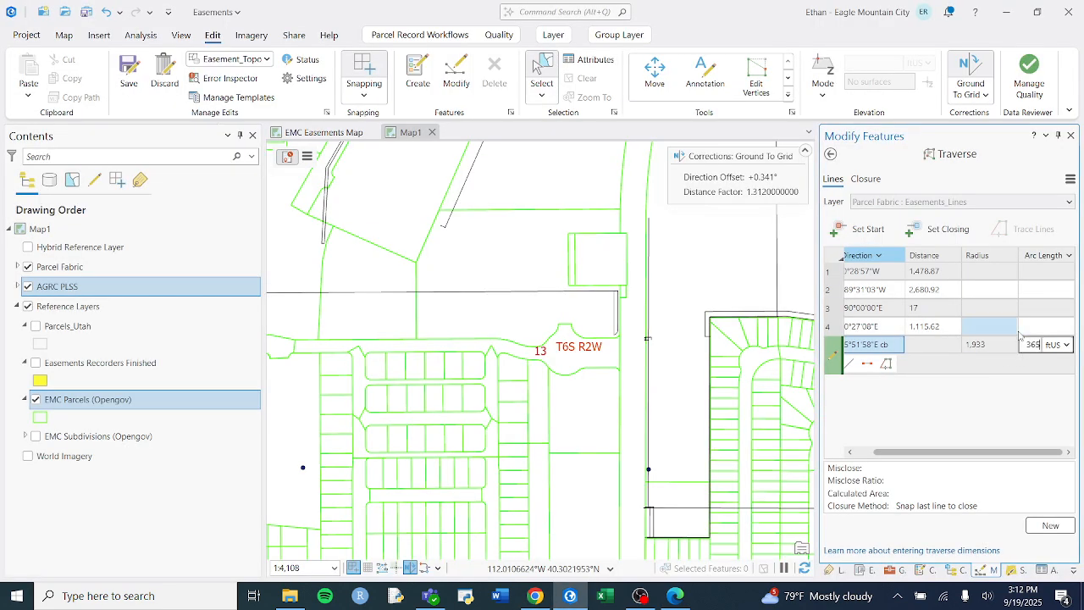
key("alt+Tab")
key("alt+Tab")
key("alt+Tab")
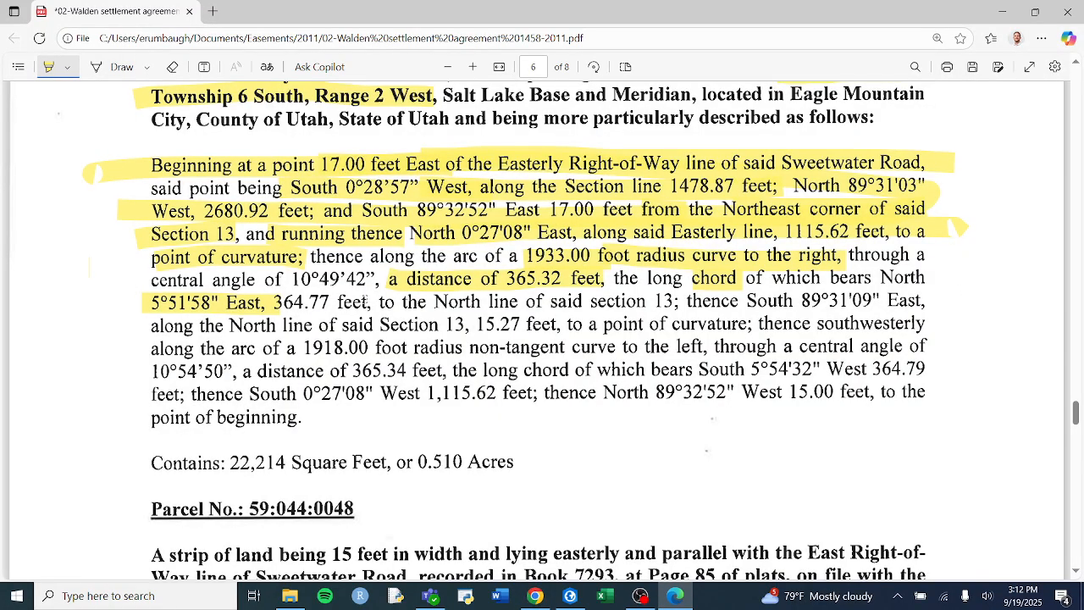
- Highlight the curve's chord length 364.77 feet and central angle 10°49'42" in the PDF, and check the Google Docs guide's curve override table
left_click_drag(377, 302, 272, 303)
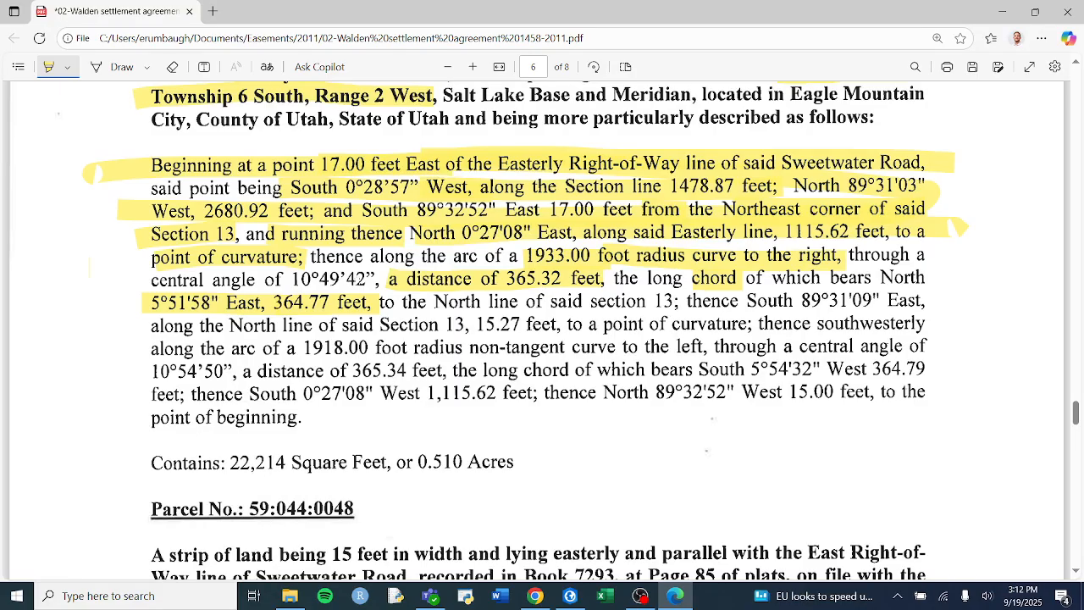
left_click_drag(381, 280, 266, 280)
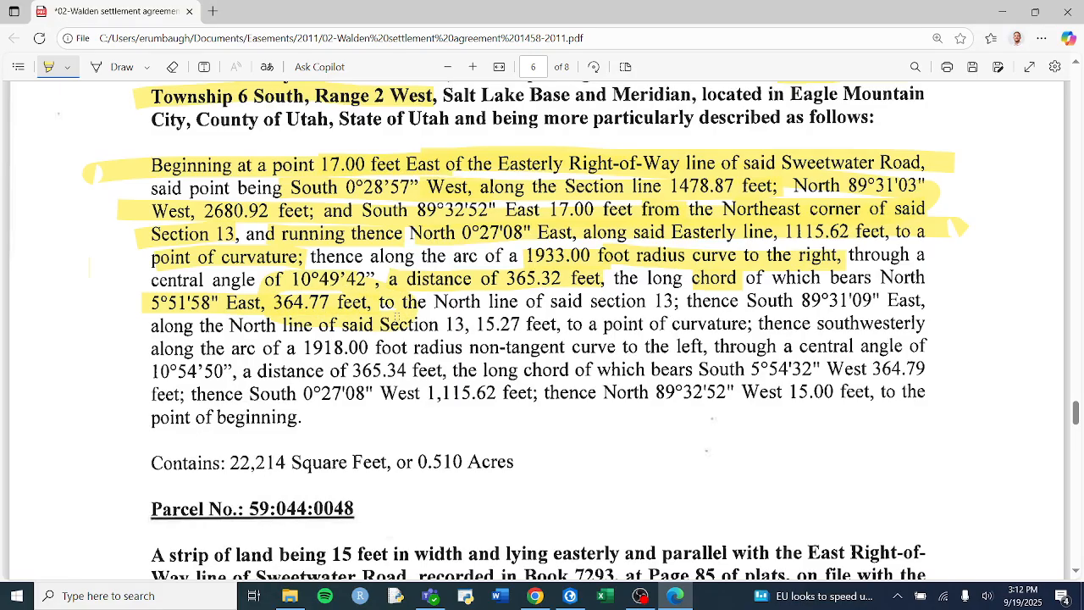
key("alt+Tab")
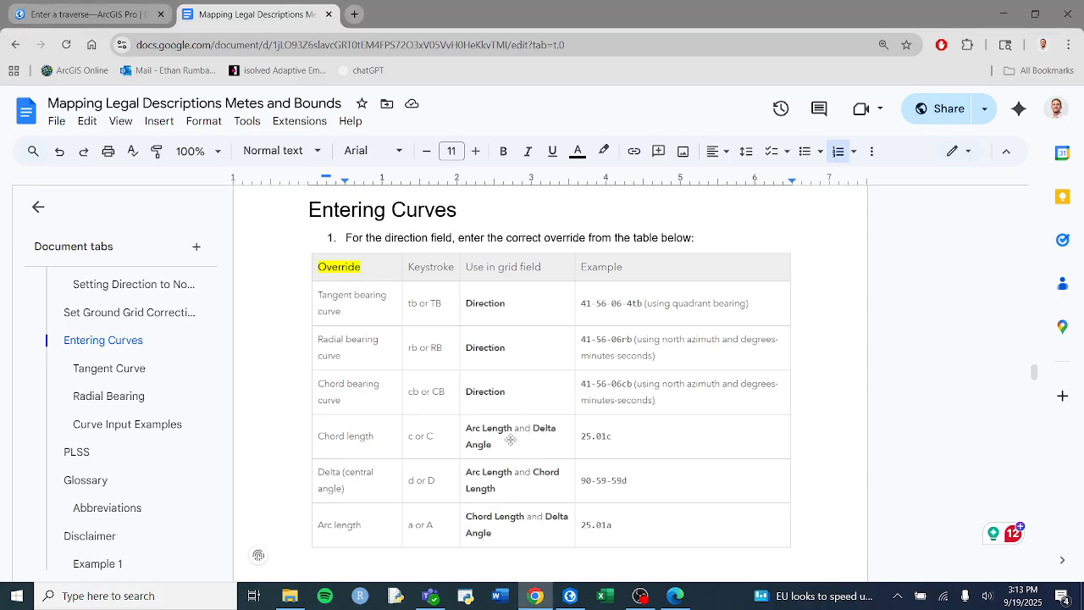
scroll(523, 445, "down", 1)
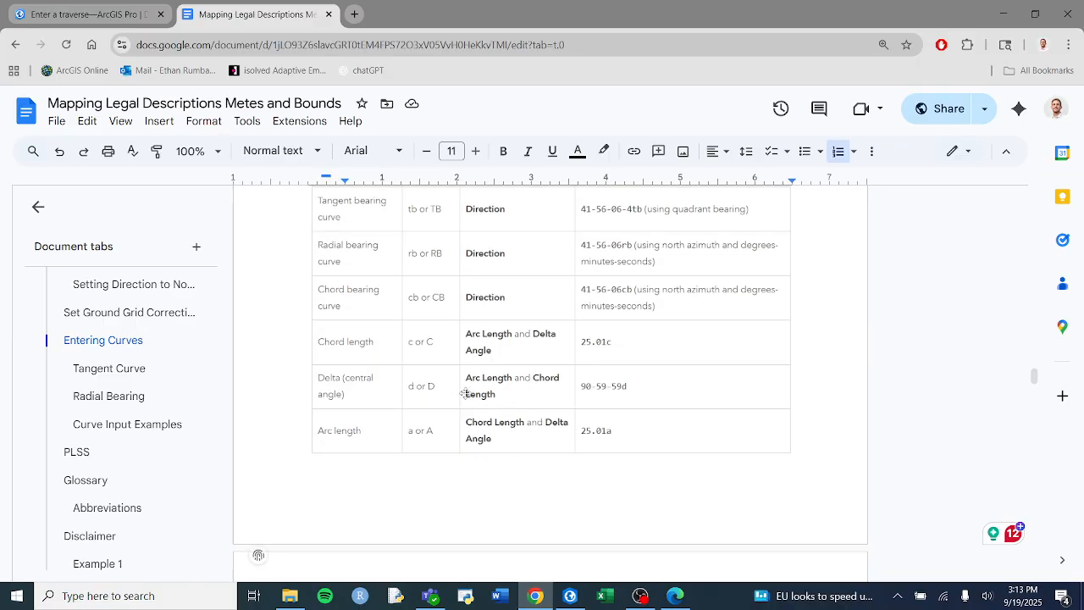
- Switch back to ArcGIS Pro and commit the fifth course as a curve in the traverse
key("alt+Tab")
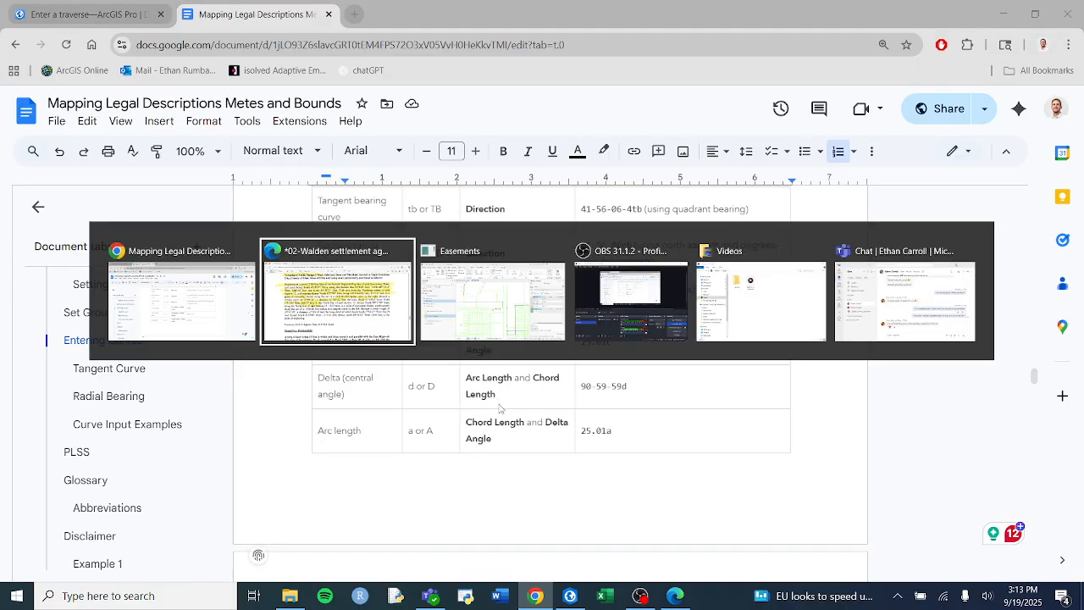
key("alt+Tab")
key("Tab")
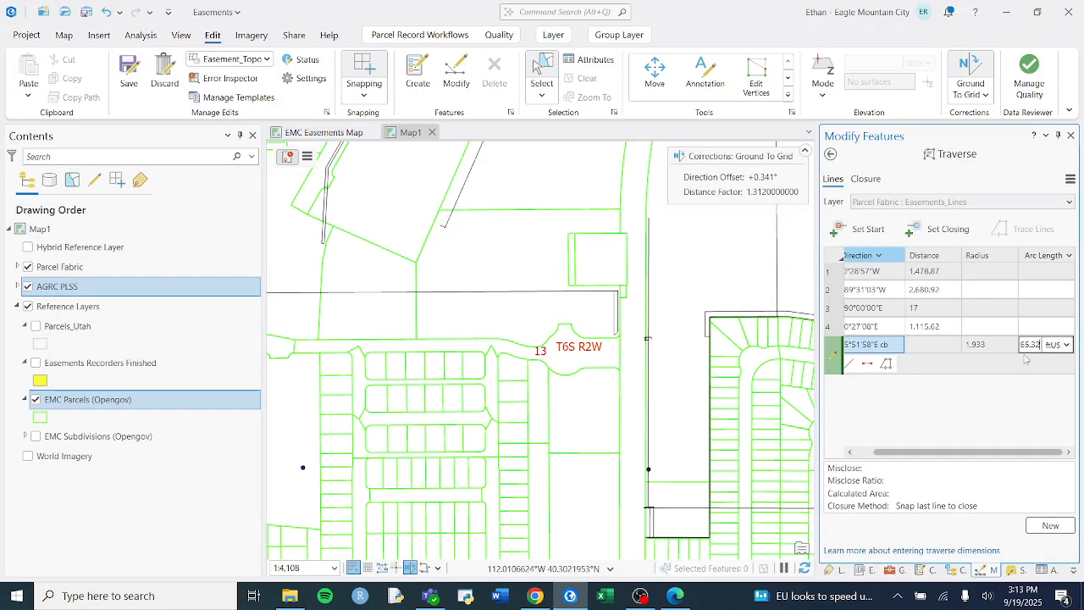
key("Return")
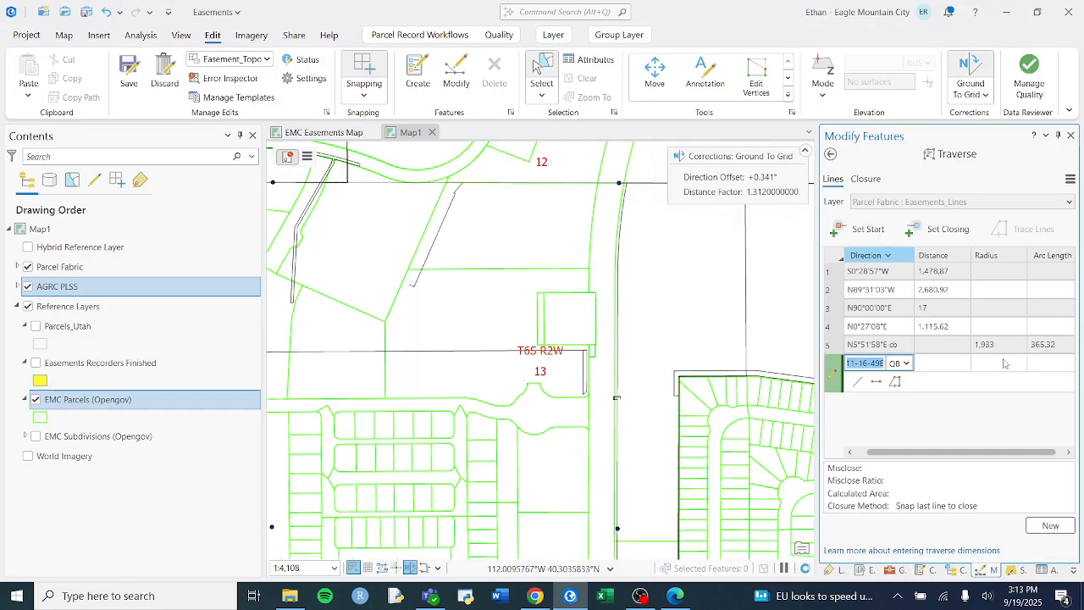
- Compare the fifth course with the PDF call, select its row in Traverse, and inspect the curve's northern end against the section line
key("alt+Tab")
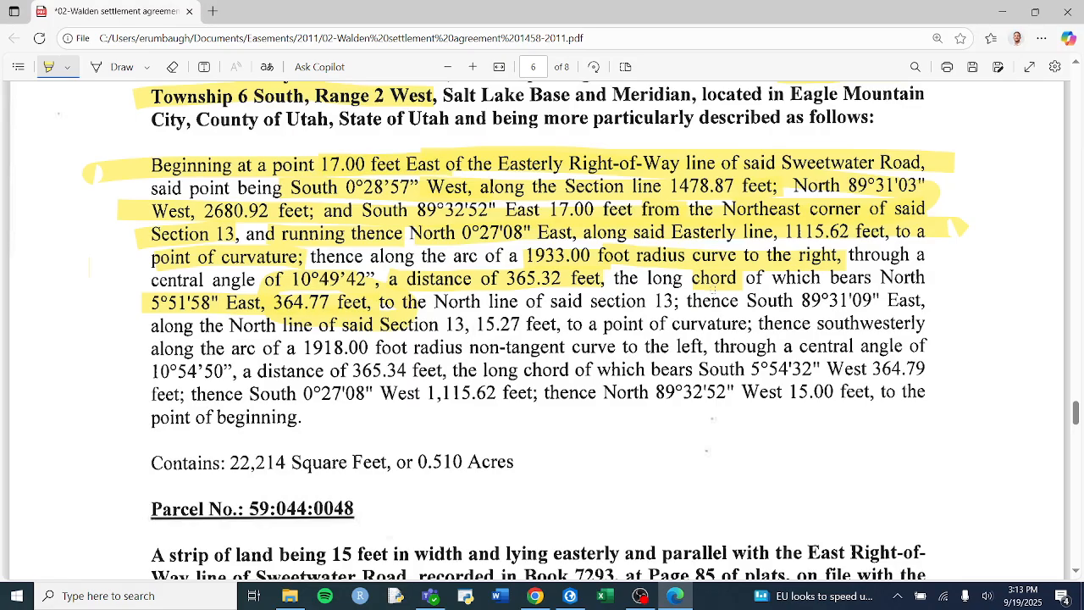
key("alt+Tab")
key("shift+Tab")
key("shift+Tab")
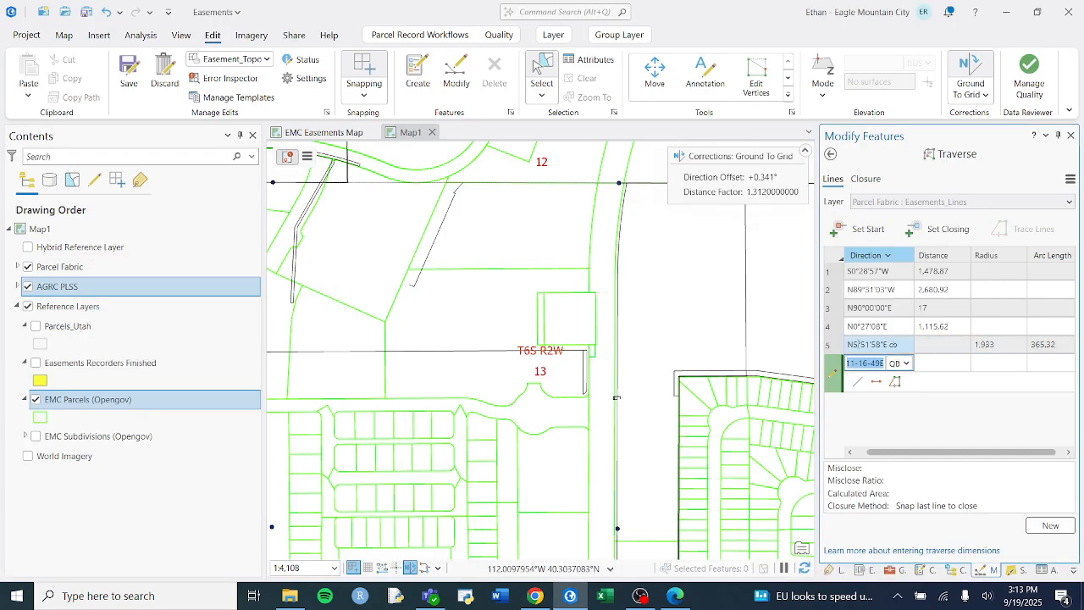
key("Return")
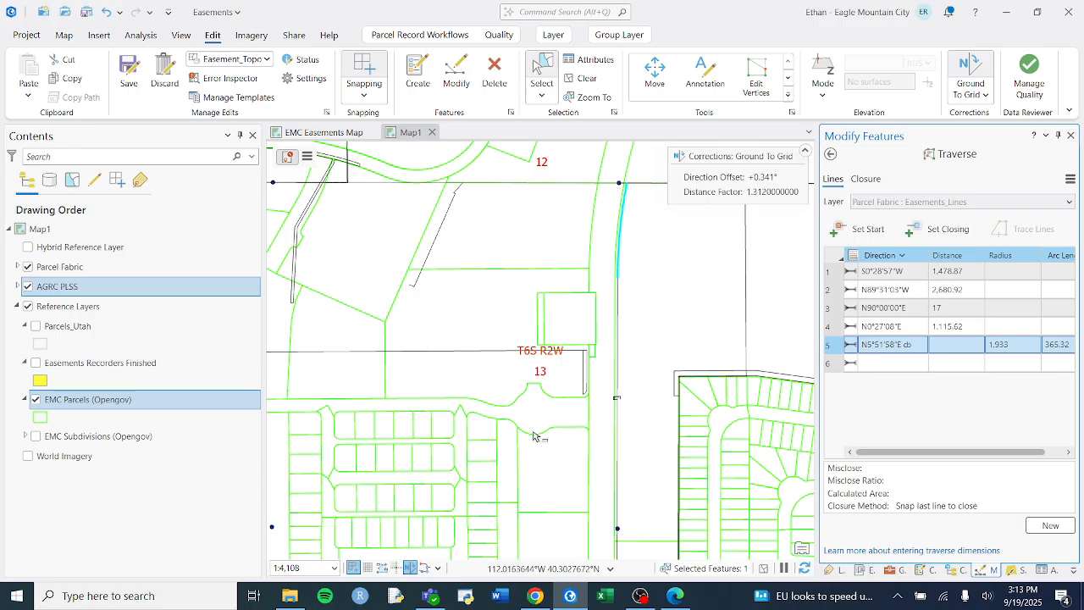
scroll(635, 216, "up", 5)
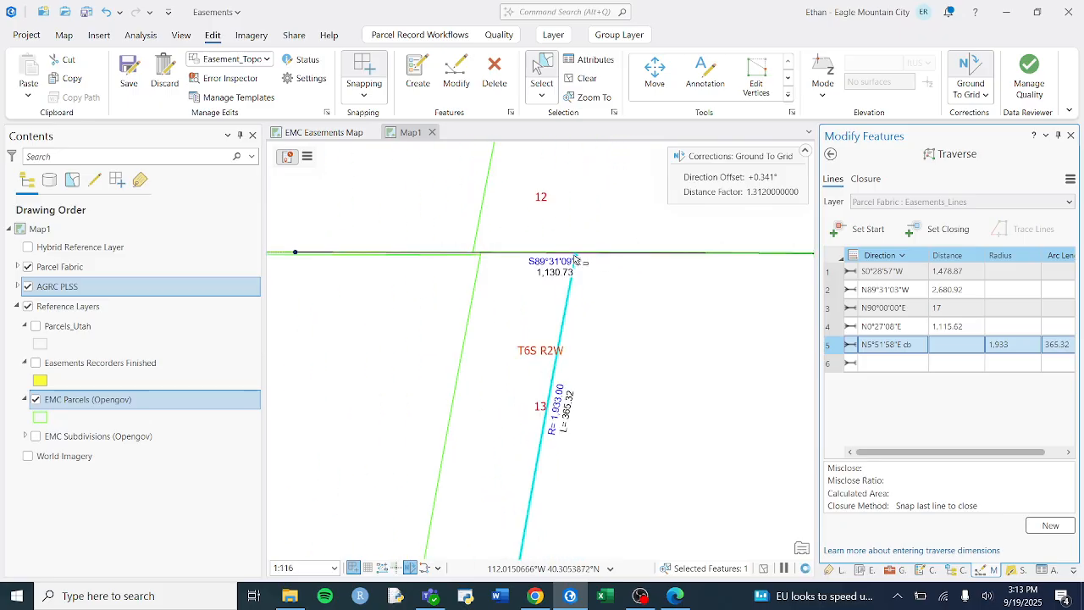
scroll(578, 252, "up", 5)
scroll(573, 297, "up", 5)
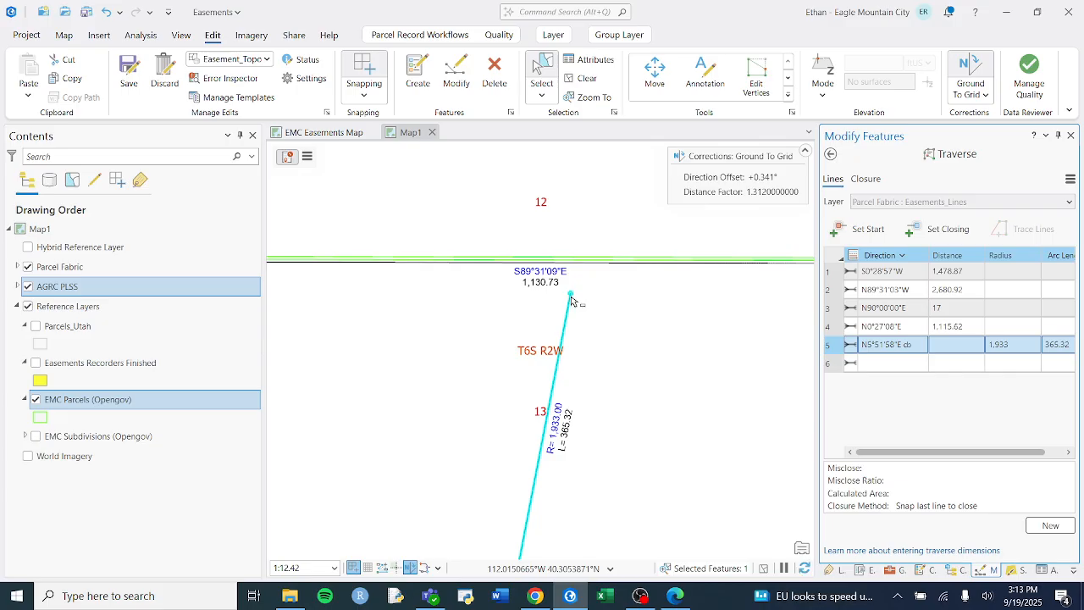
- Set the Ground To Grid distance factor's constant scale to 1.3 and check the curve's end against the section line
left_click(977, 94)
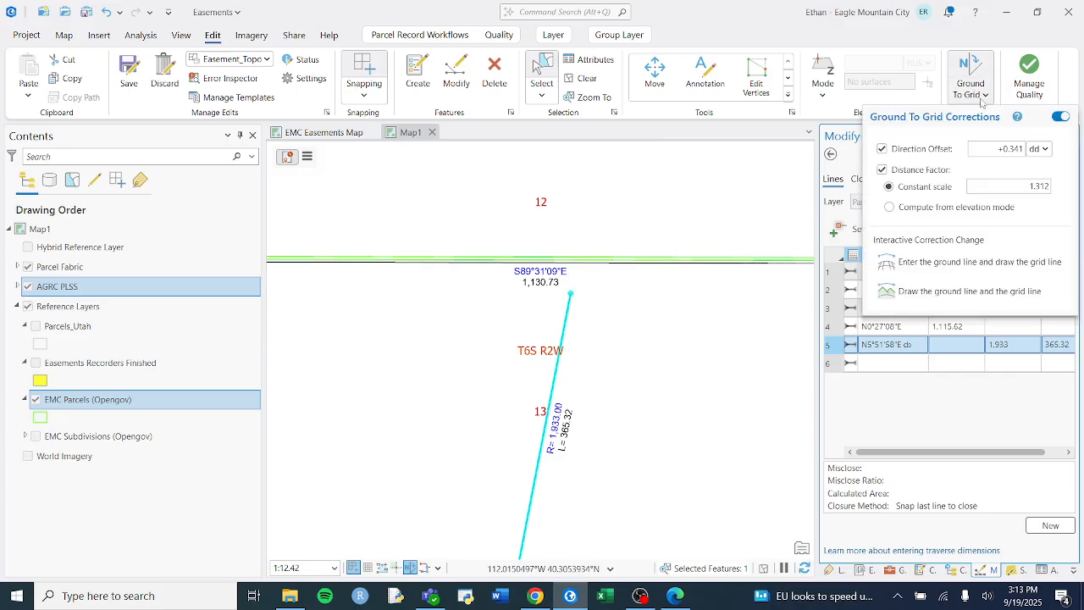
double_click(1041, 188)
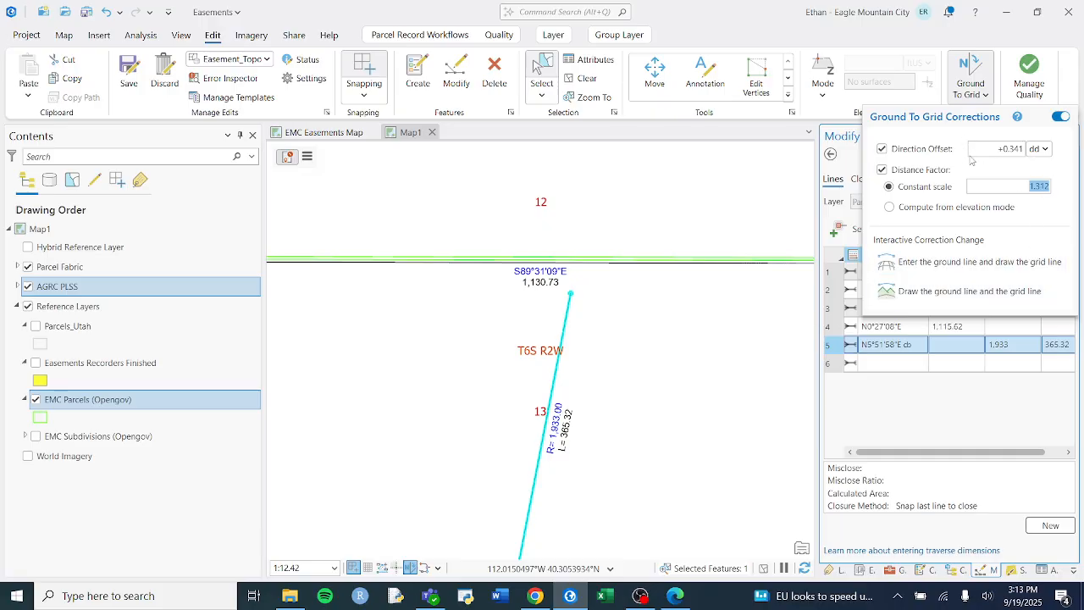
left_click(1049, 188)
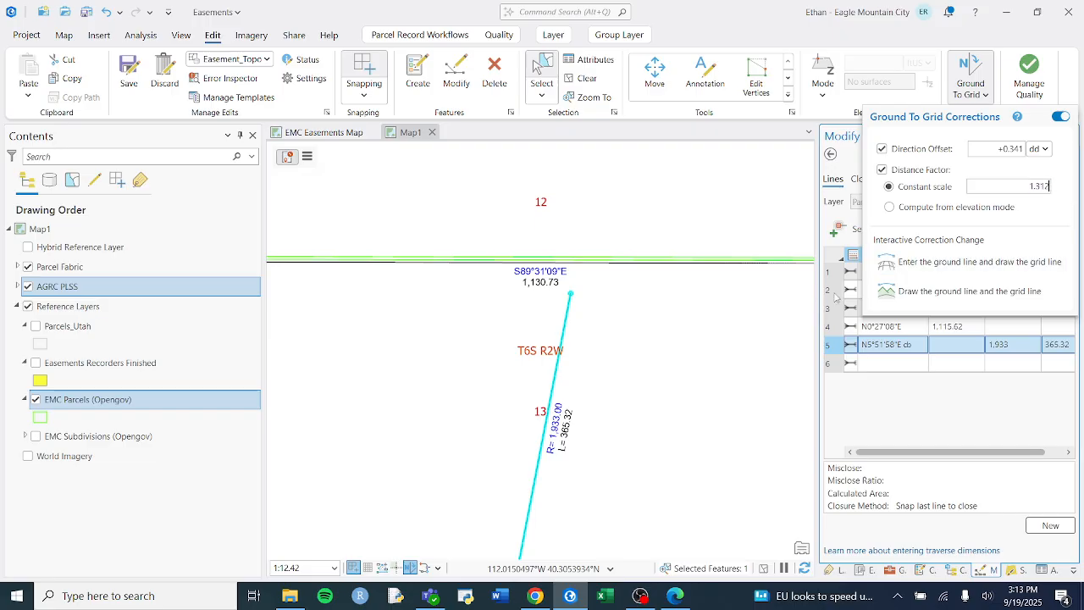
key("BackSpace")
key("BackSpace")
left_click(721, 15)
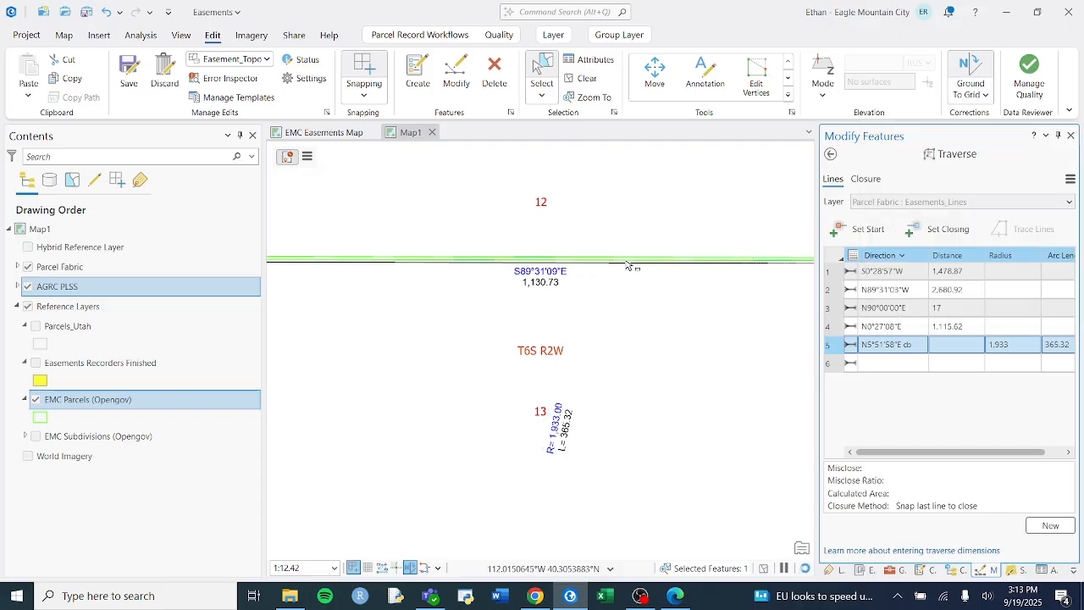
scroll(590, 223, "down", 3)
scroll(590, 252, "up", 8)
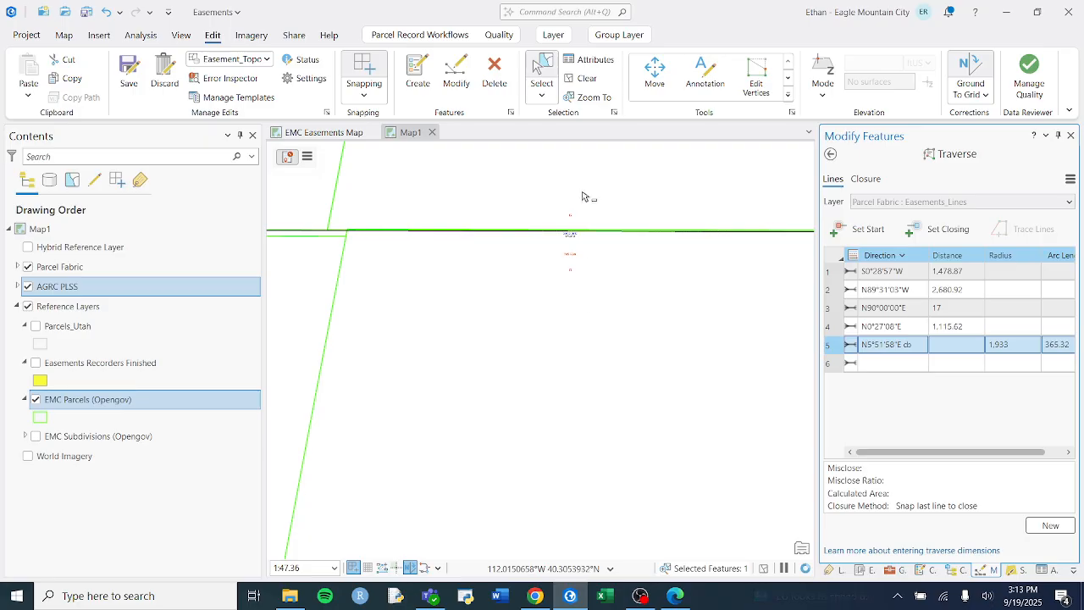
scroll(585, 198, "down", 2)
scroll(734, 207, "up", 6)
scroll(719, 199, "up", 2)
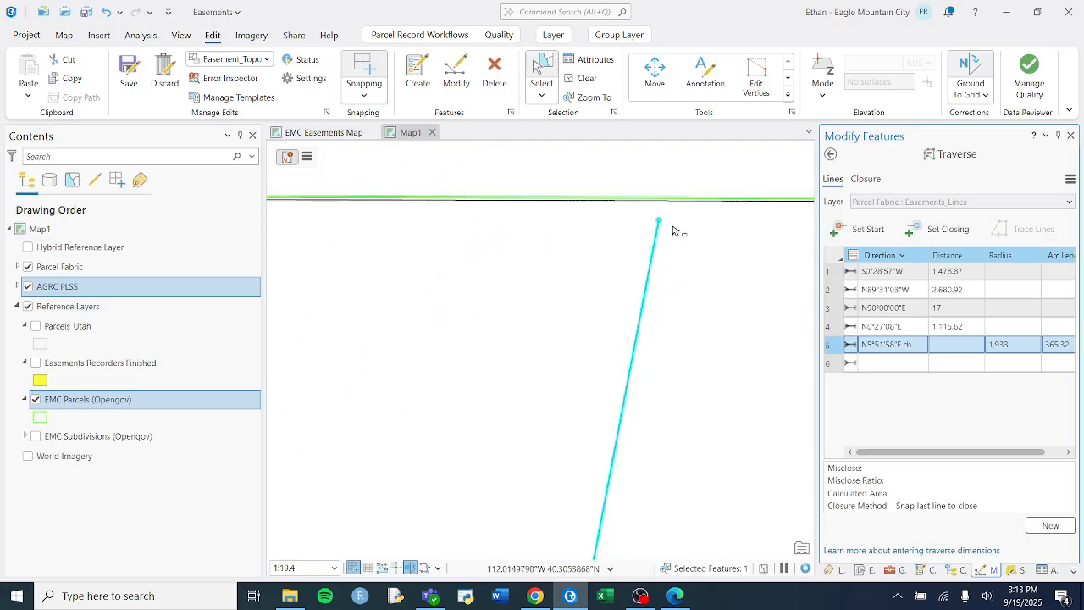
scroll(578, 393, "down", 2)
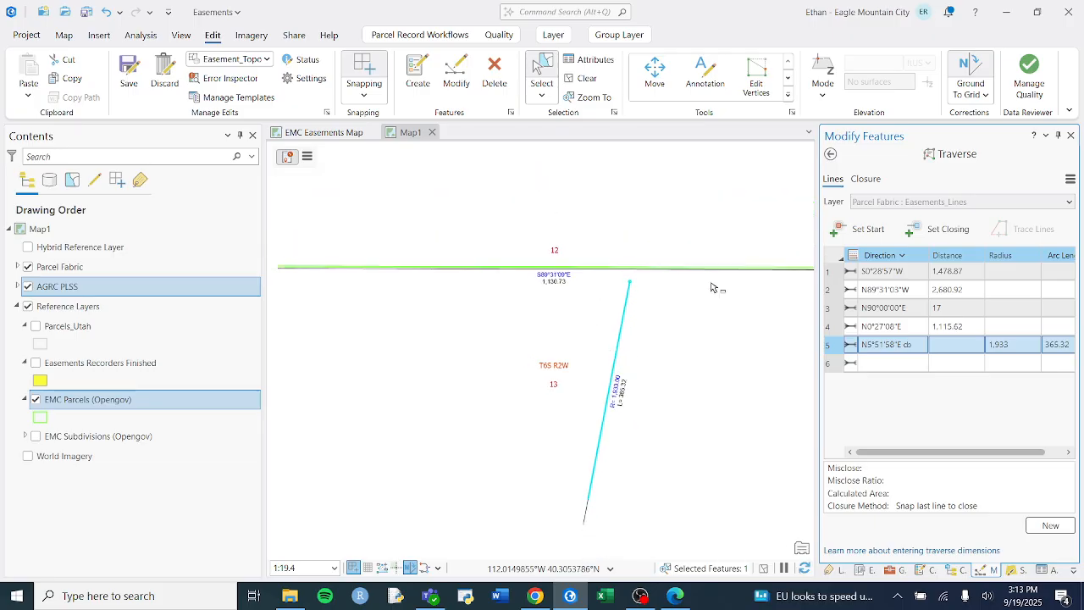
- Set the Ground To Grid constant scale to 1.32 and recheck where the curve ends relative to the section line
left_click(970, 94)
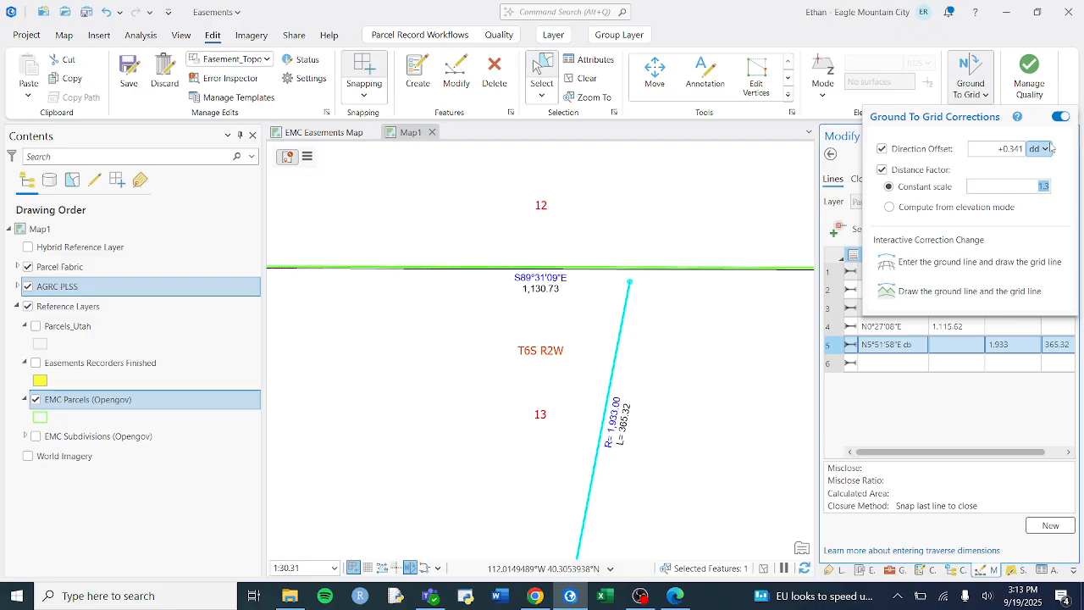
type("1.30")
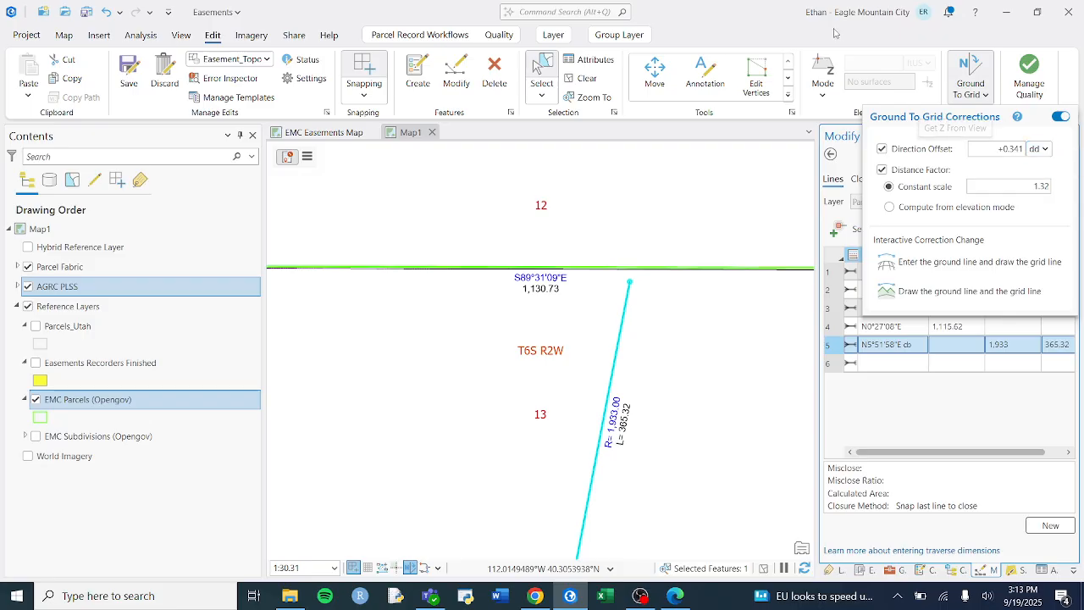
left_click(757, 124)
scroll(642, 349, "down", 6)
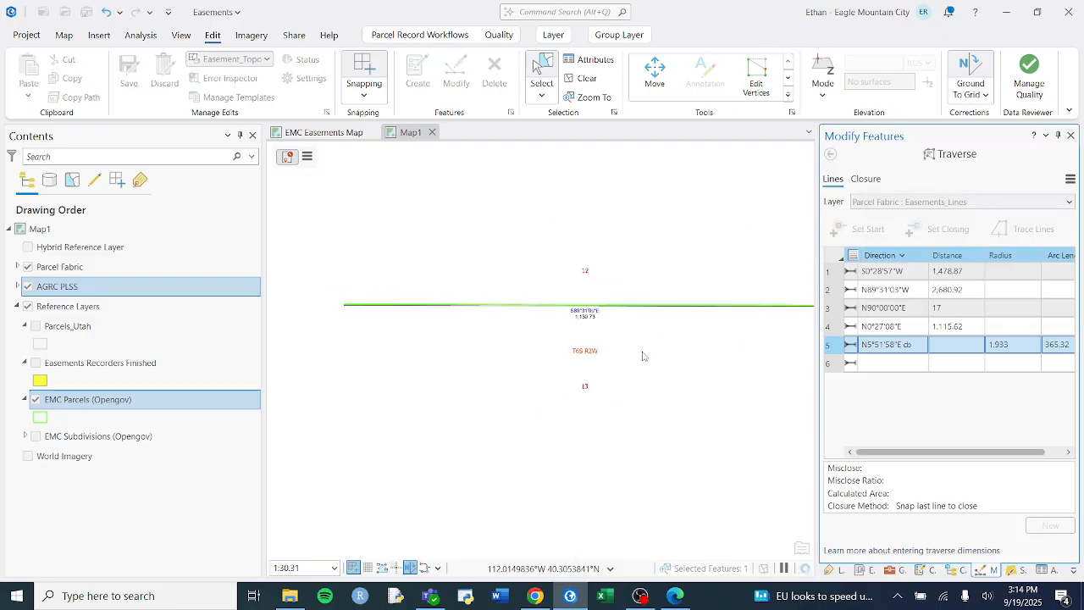
scroll(736, 372, "down", 2)
scroll(428, 347, "up", 8)
scroll(571, 376, "up", 10)
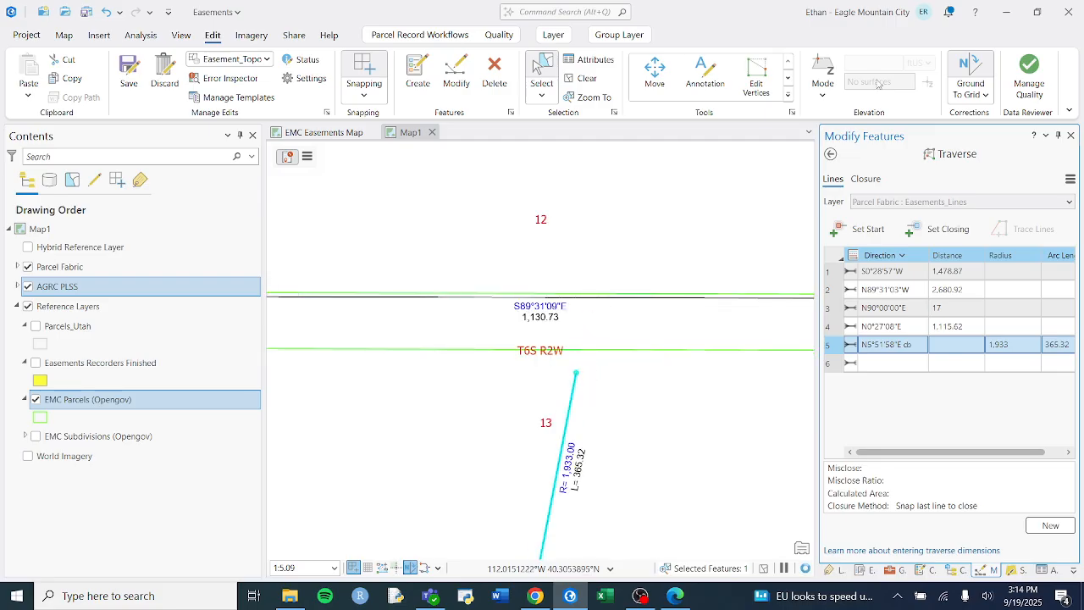
- Set the Ground To Grid constant scale to 1.33 and compare the curve's end with the section line and parcel edges
left_click(971, 90)
double_click(1041, 184)
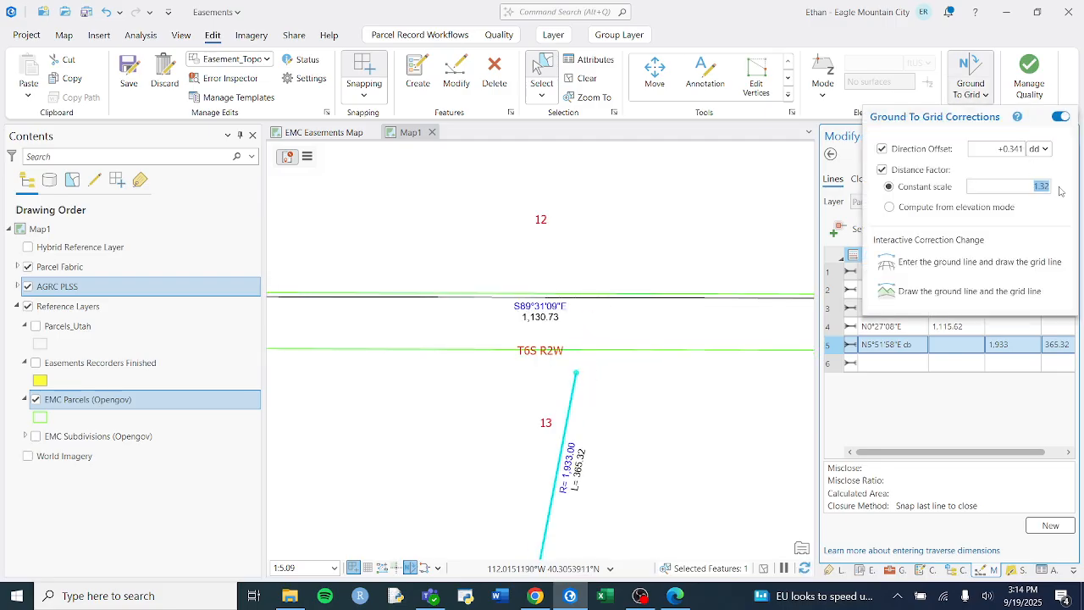
type("1.33")
left_click(700, 8)
scroll(725, 391, "down", 6)
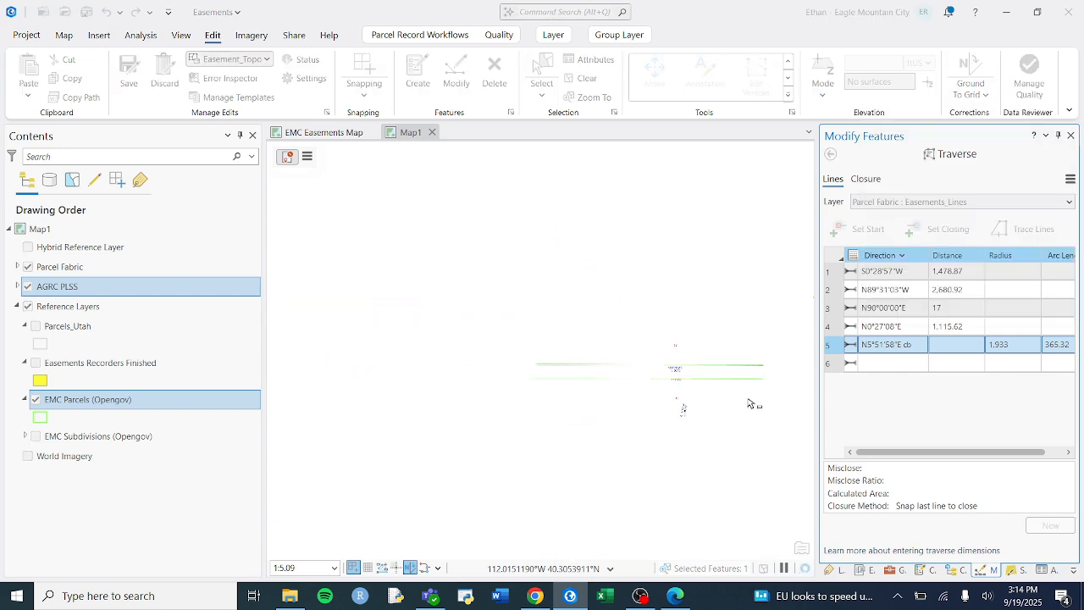
scroll(723, 411, "down", 6)
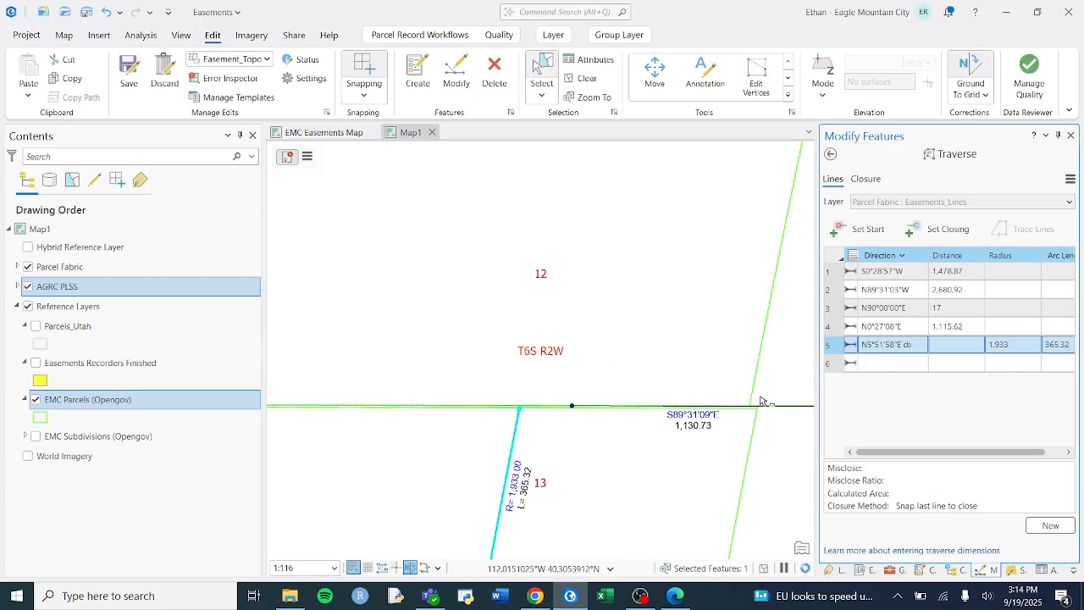
scroll(519, 415, "up", 8)
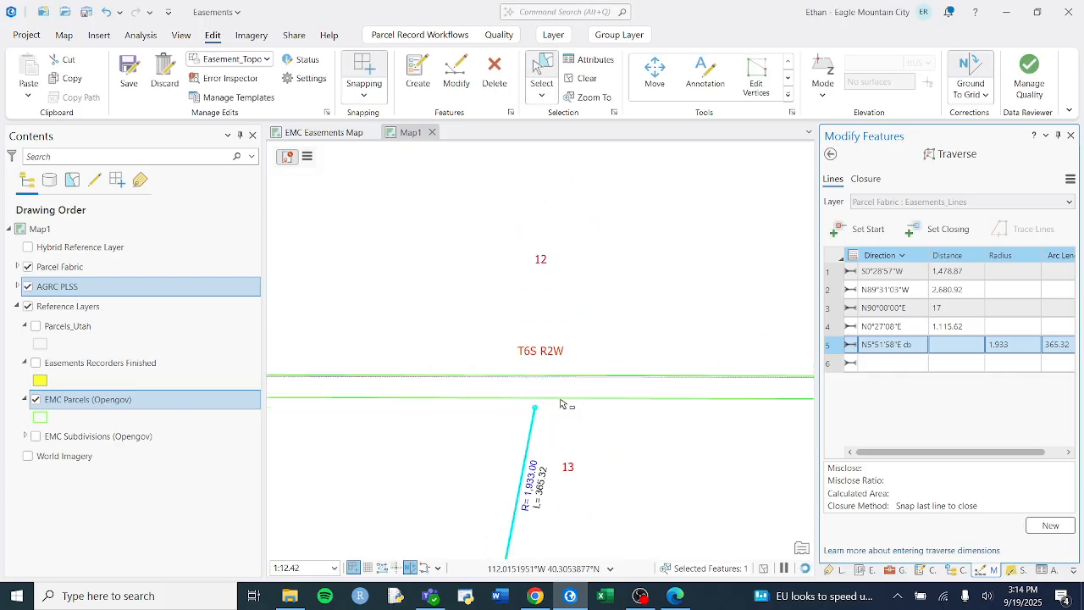
scroll(555, 406, "up", 3)
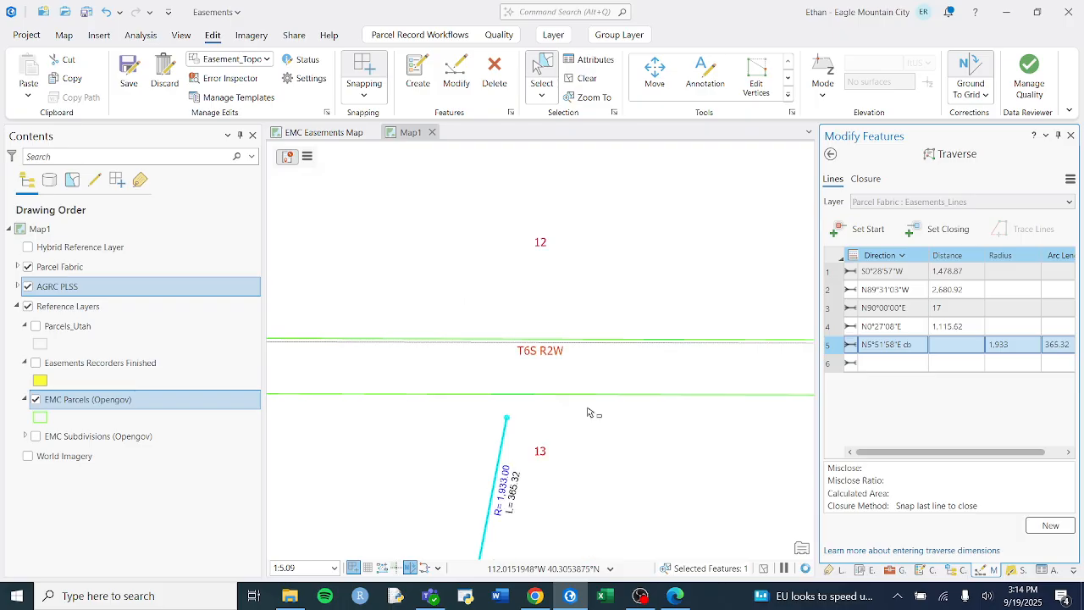
- Increase the Ground To Grid constant scale slightly beyond 1.33 and inspect the curve's northern end at the section line
left_click(974, 89)
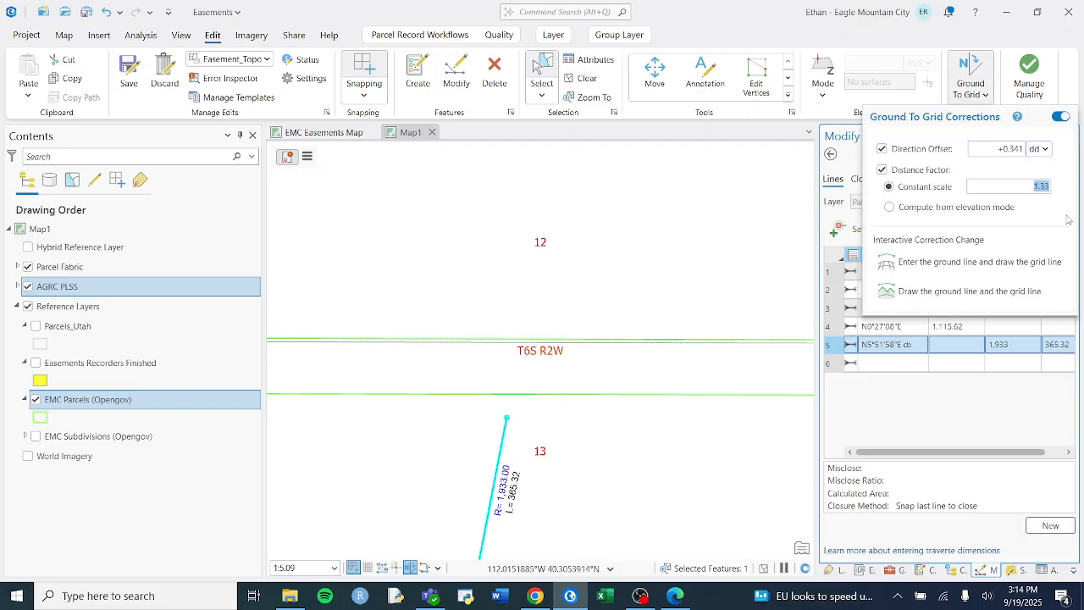
key("Right")
type("5")
left_click(734, 13)
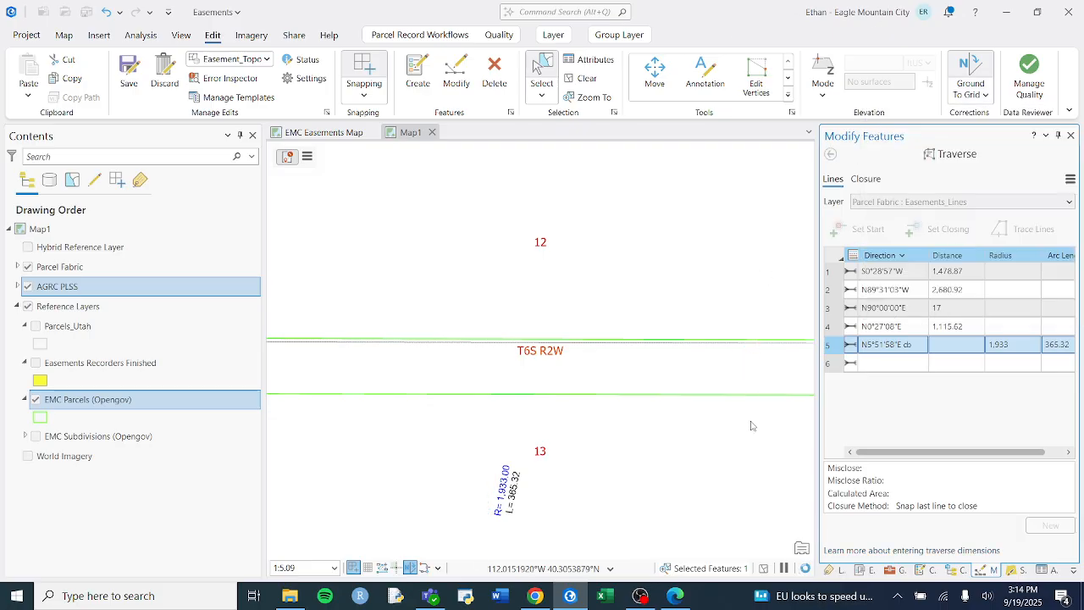
scroll(751, 423, "down", 8)
scroll(746, 423, "up", 6)
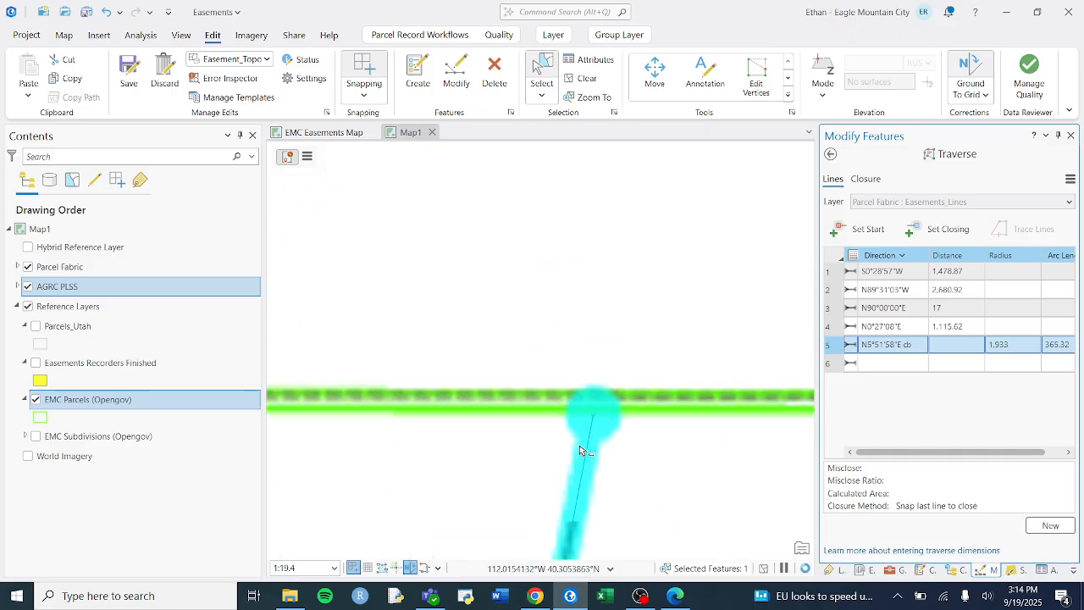
- Set the Ground To Grid constant scale to 1.36 and check the curve's northern end against the section line
left_click(984, 94)
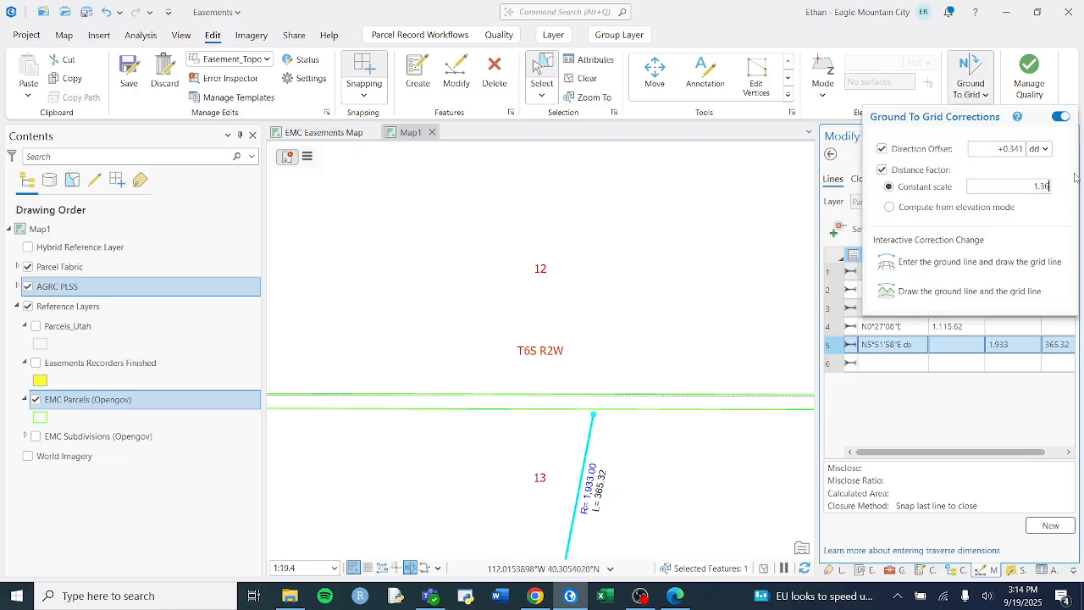
left_click(723, 111)
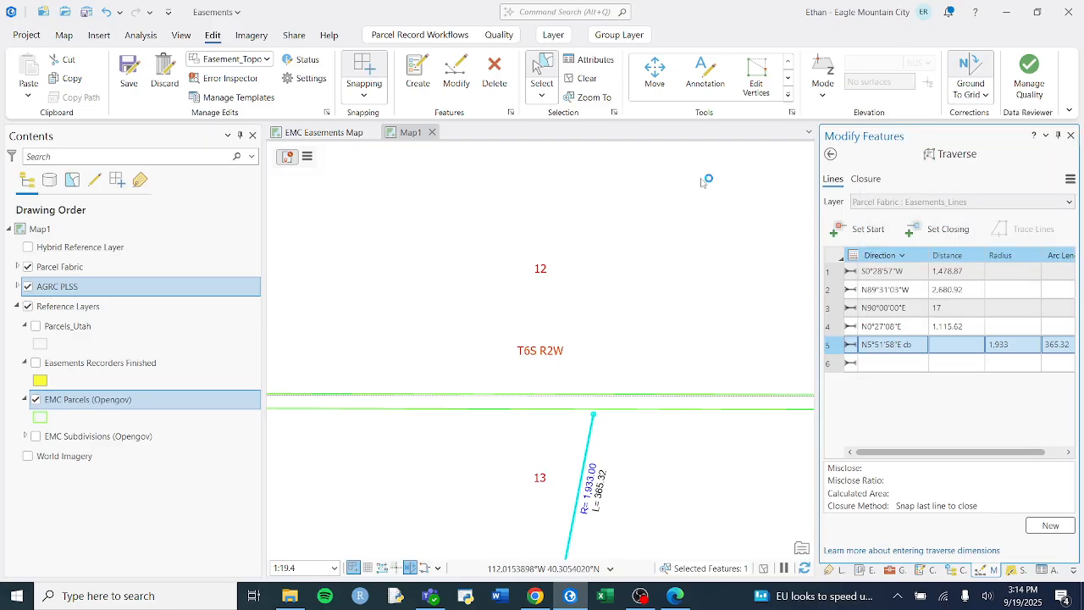
scroll(544, 274, "down", 5)
scroll(544, 220, "down", 4)
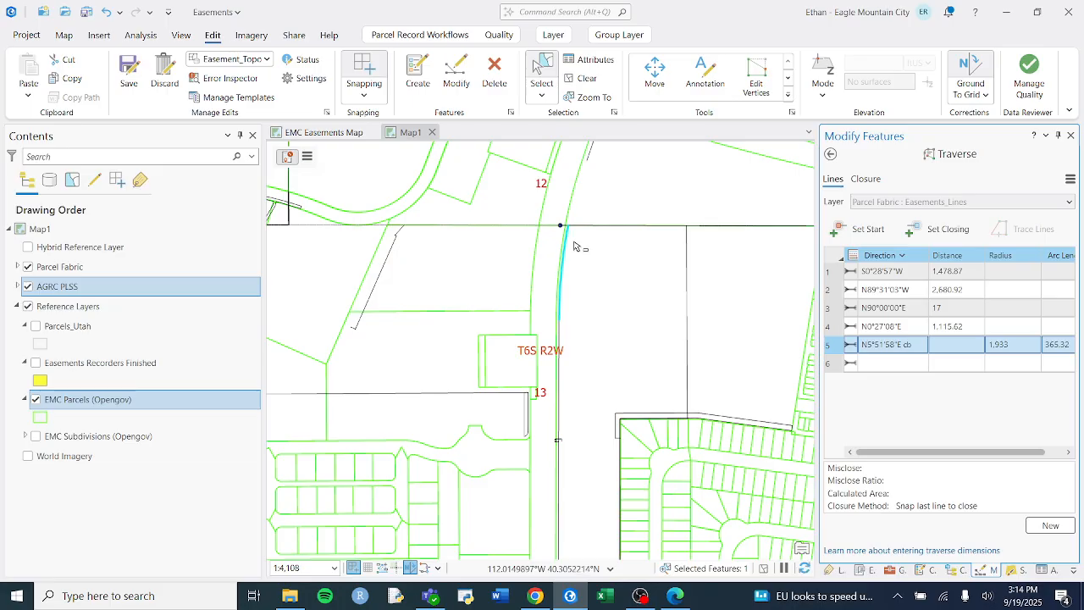
scroll(573, 246, "up", 4)
scroll(573, 264, "up", 3)
- Highlight "to the North line of said section 13" in the PDF and set traverse course 6's direction to S89°31'09"E
left_click(880, 363)
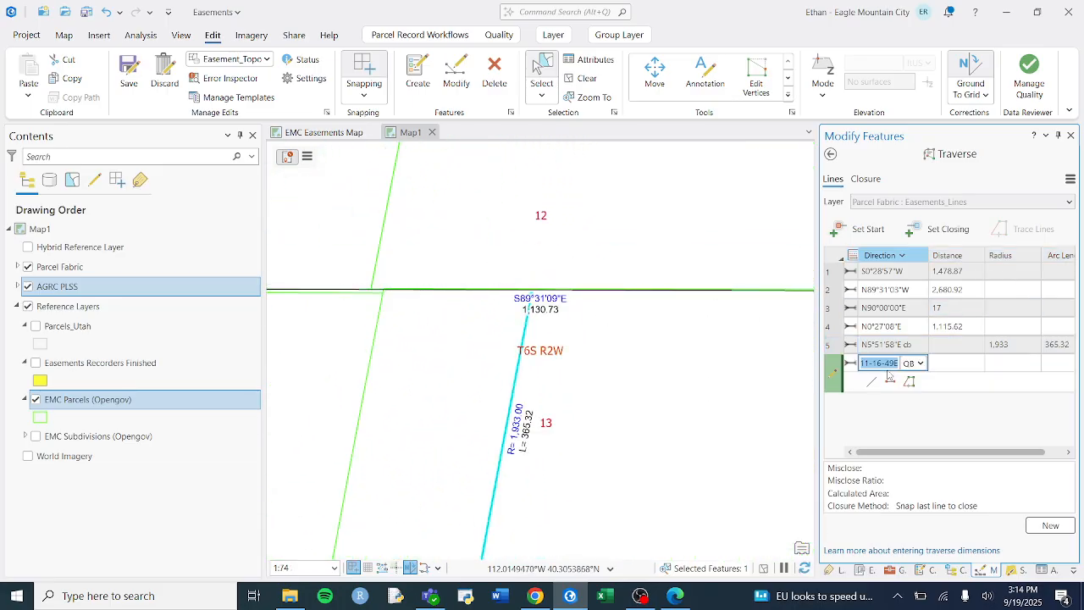
key("alt+Tab")
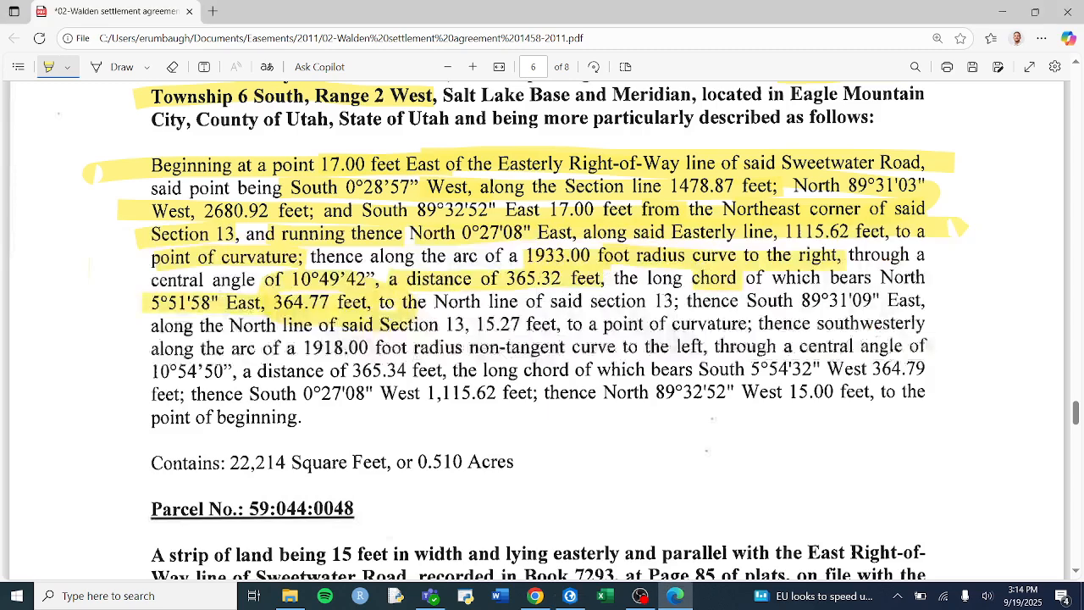
left_click_drag(688, 306, 414, 309)
key("alt+Tab")
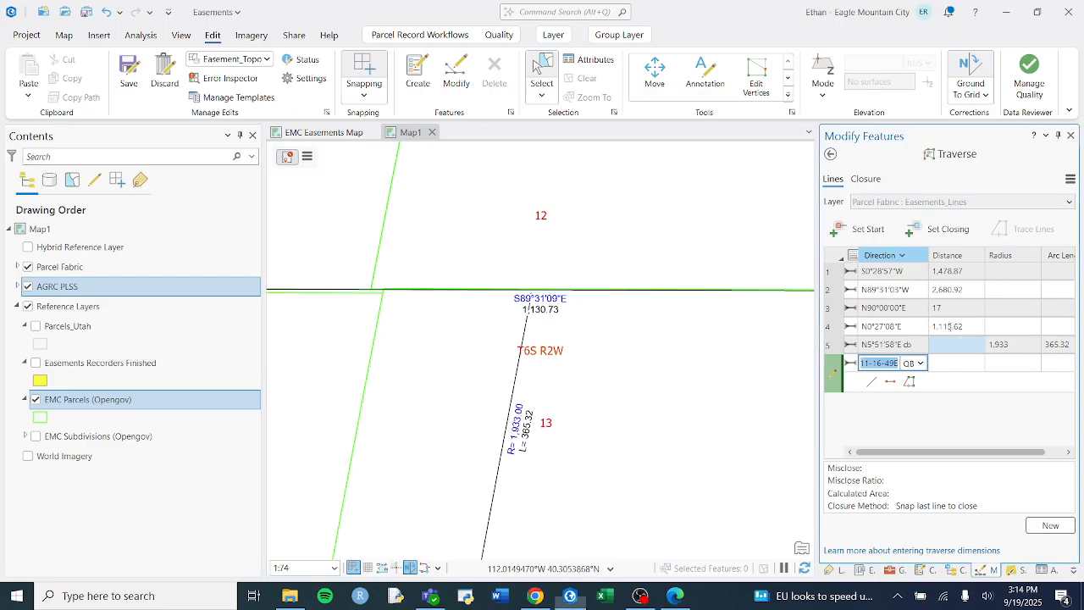
type("89.3109-")
key("alt+Tab")
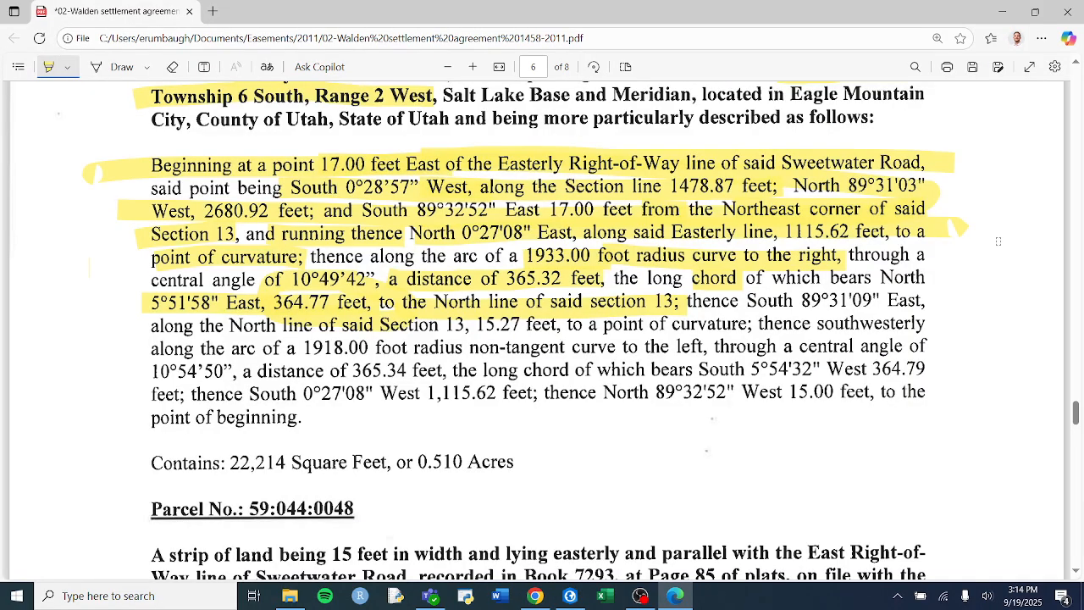
key("alt+Tab")
type("2")
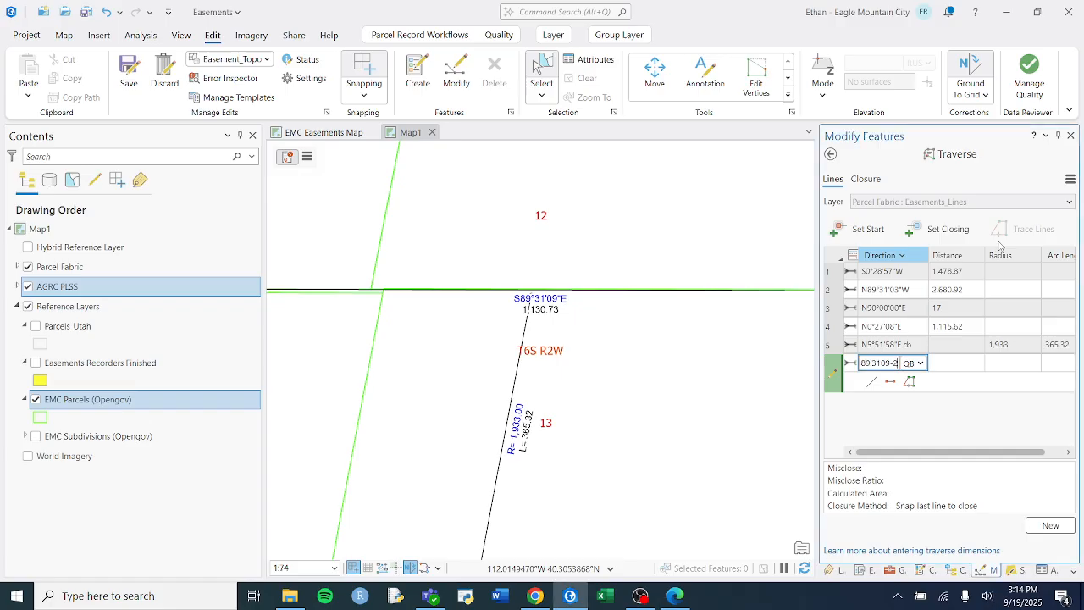
key("Tab")
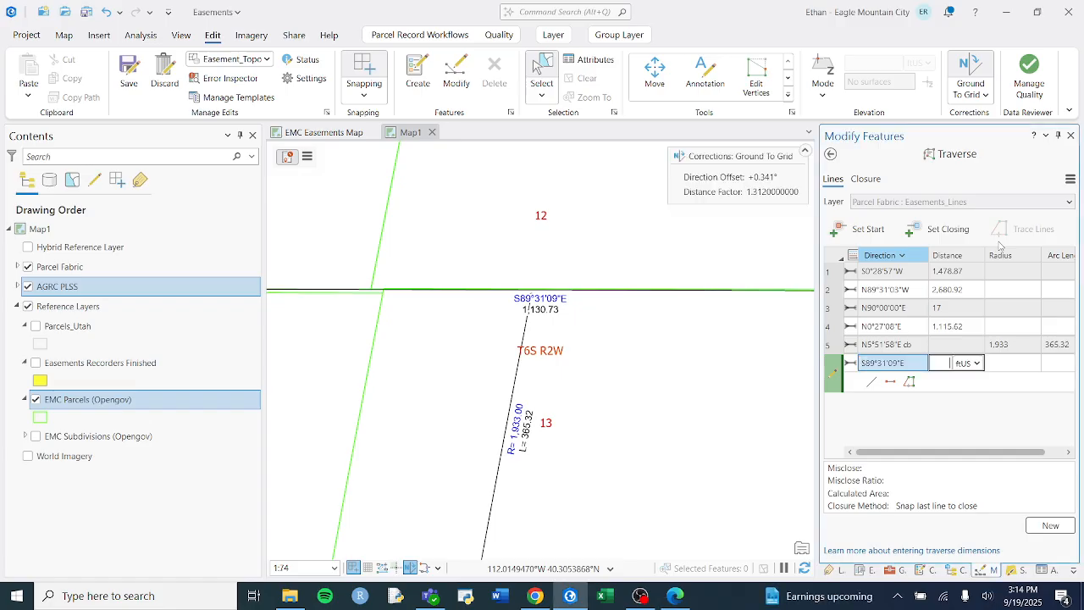
- Look up course 6's length in the PDF description and enter 15.27 ftUS as its distance to add the course
key("alt+Tab")
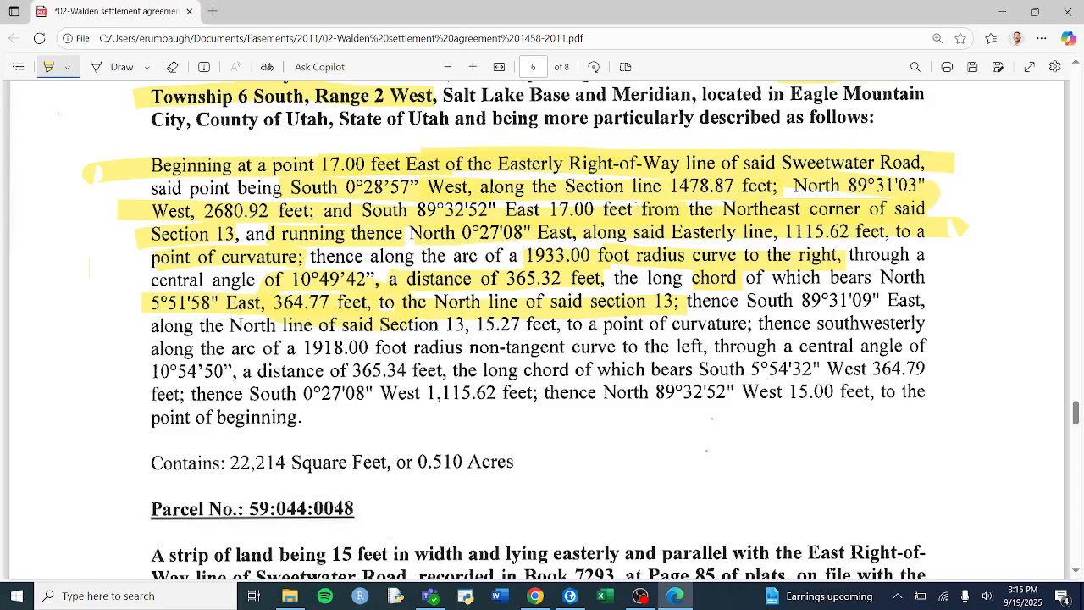
key("alt+Tab")
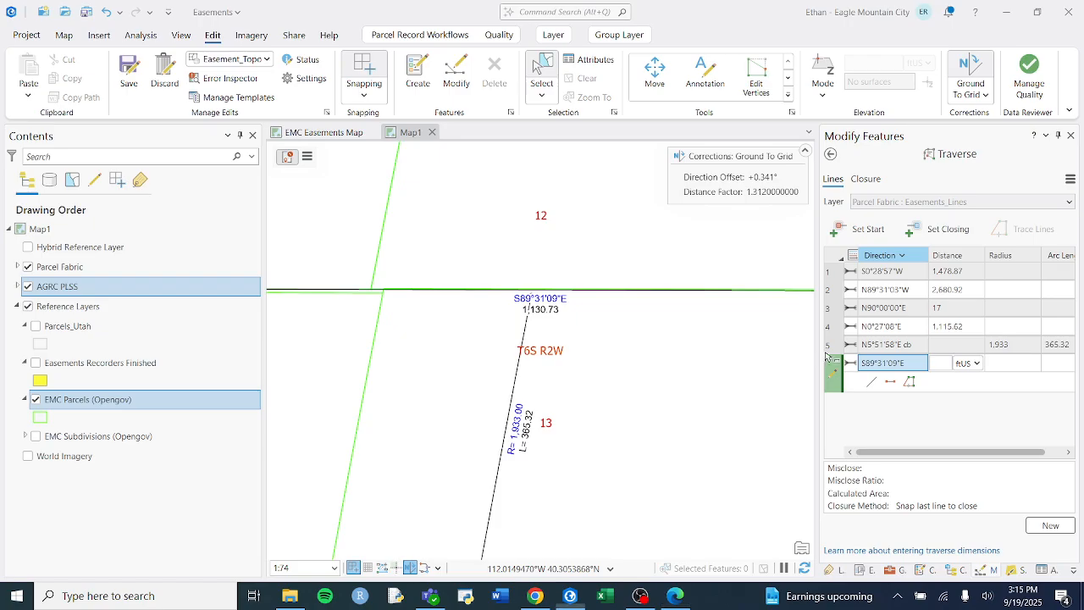
type("15.27")
key("Return")
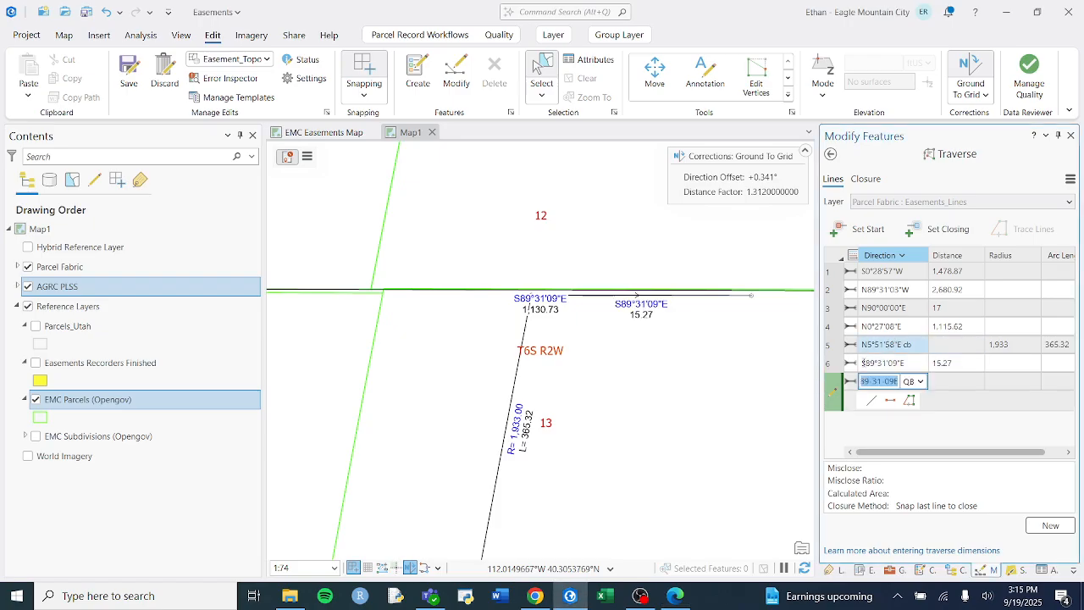
- In the PDF, highlight the 15.27 feet North-line call and the chord bearing text "bears South 5°54'32" West"
key("alt+Tab")
left_click_drag(581, 325, 154, 325)
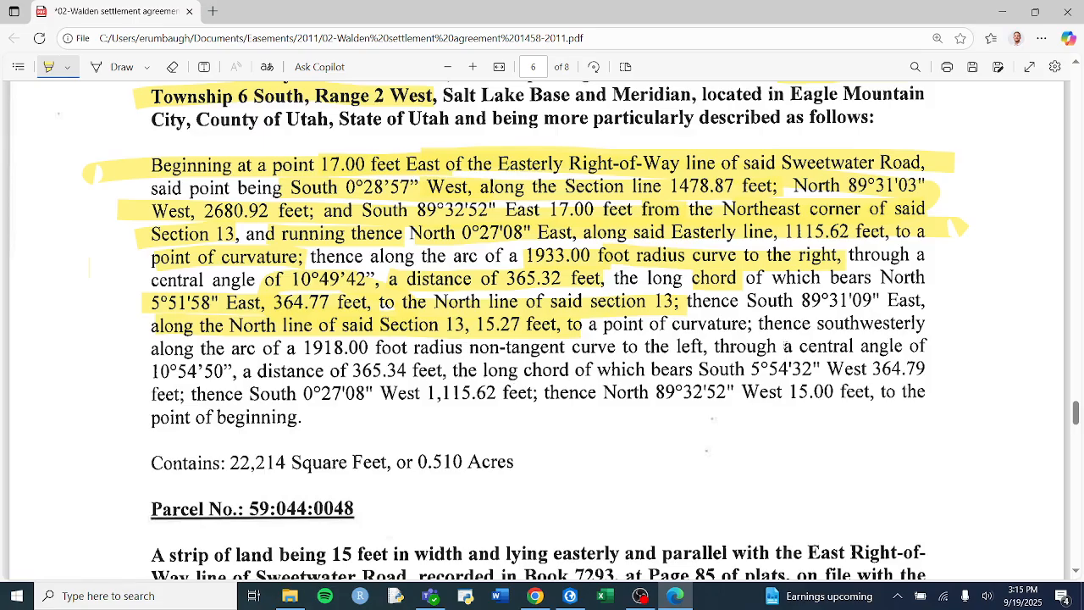
key("alt+Tab")
key("alt+Tab")
left_click_drag(656, 372, 697, 377)
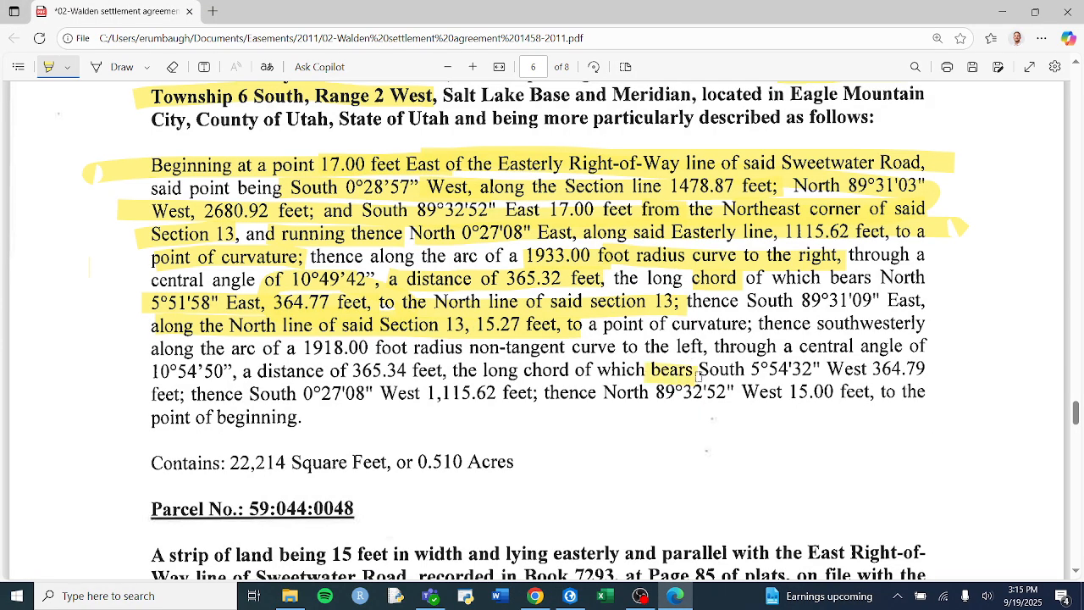
left_click_drag(865, 369, 694, 369)
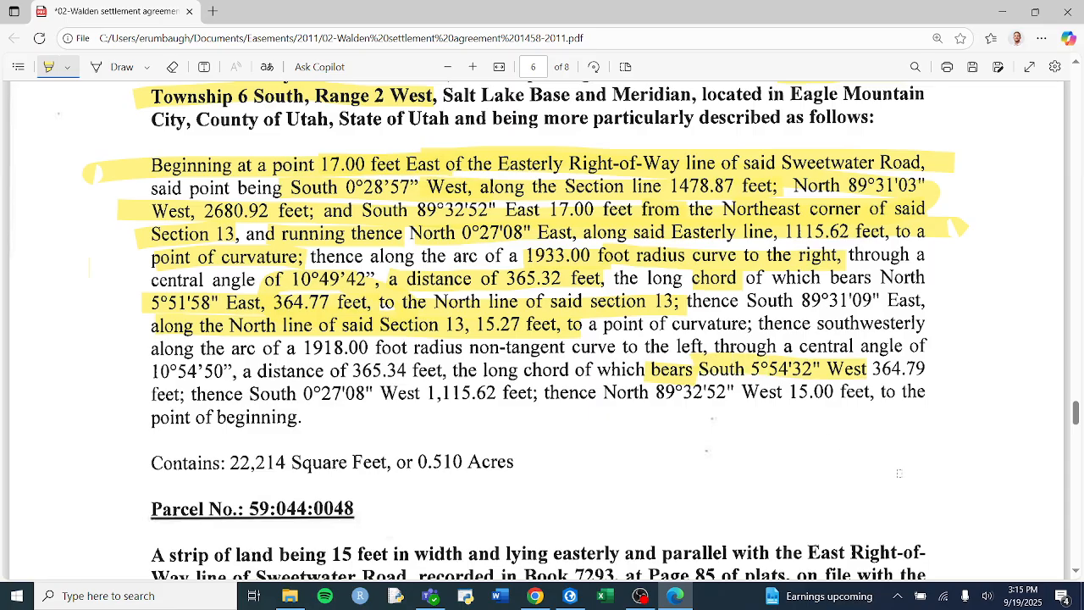
- Back in ArcGIS Pro, set traverse course 7's direction to S5°54'32"W as a chord bearing (cb), leaving its distance empty
key("alt+Tab")
type("s")
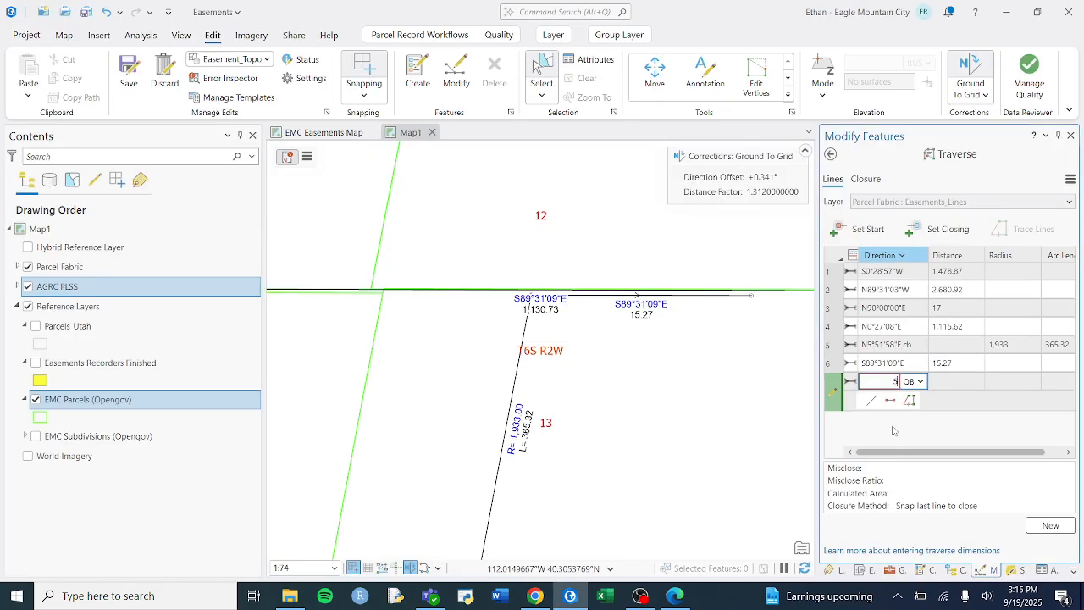
type("5.5432w")
key("alt+Tab")
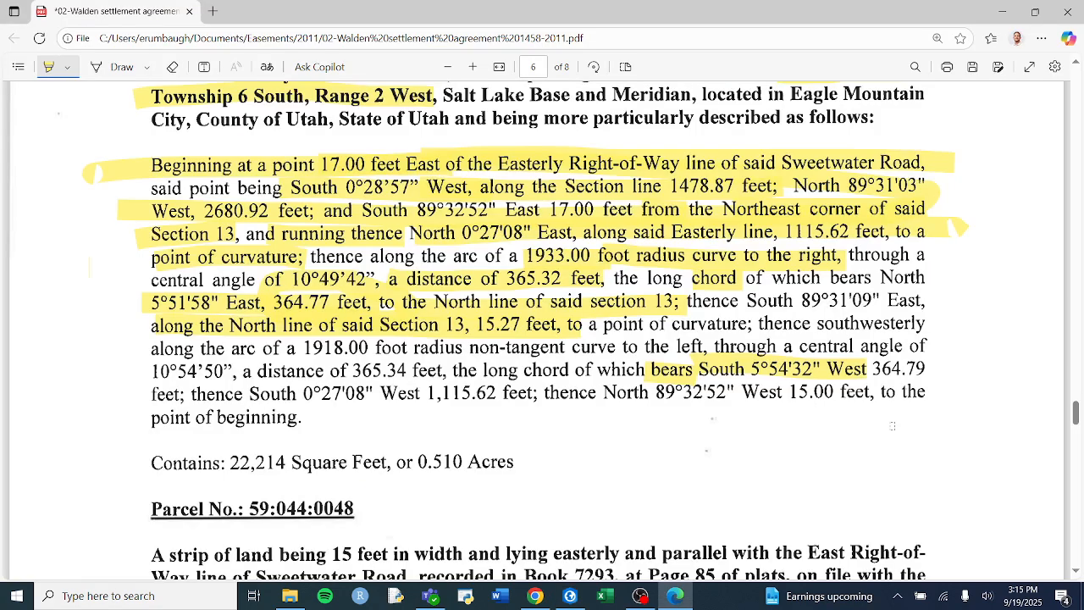
key("alt+Tab")
type("-3")
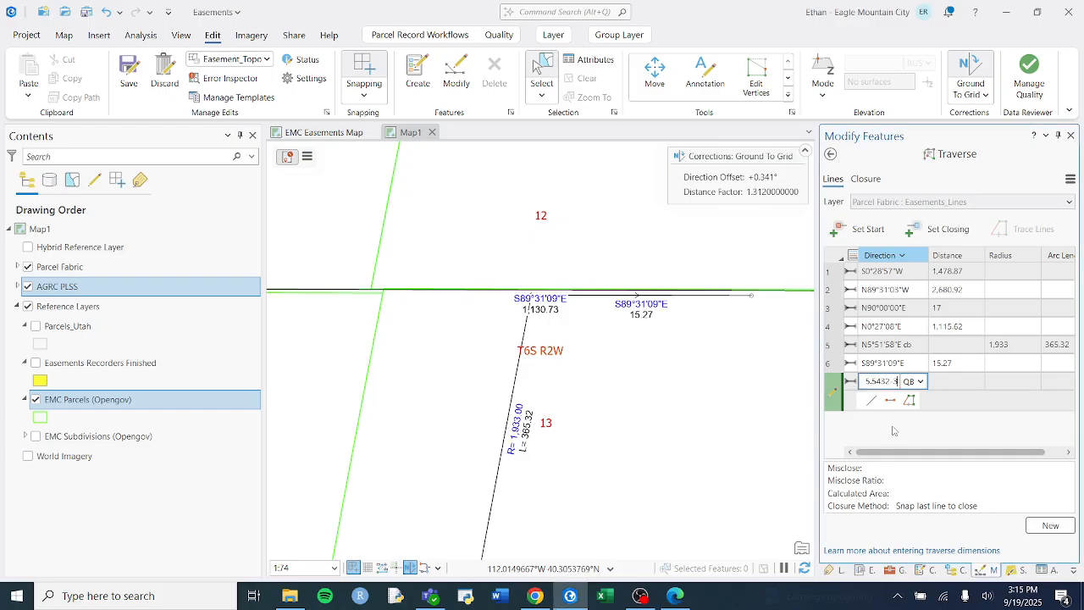
key("Tab")
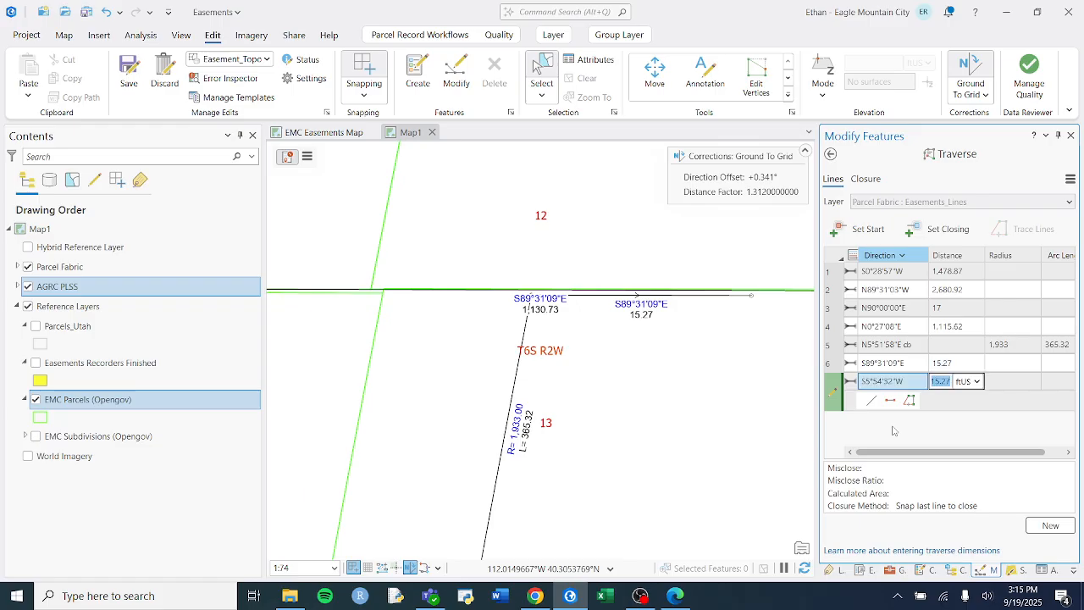
key("BackSpace")
key("Tab")
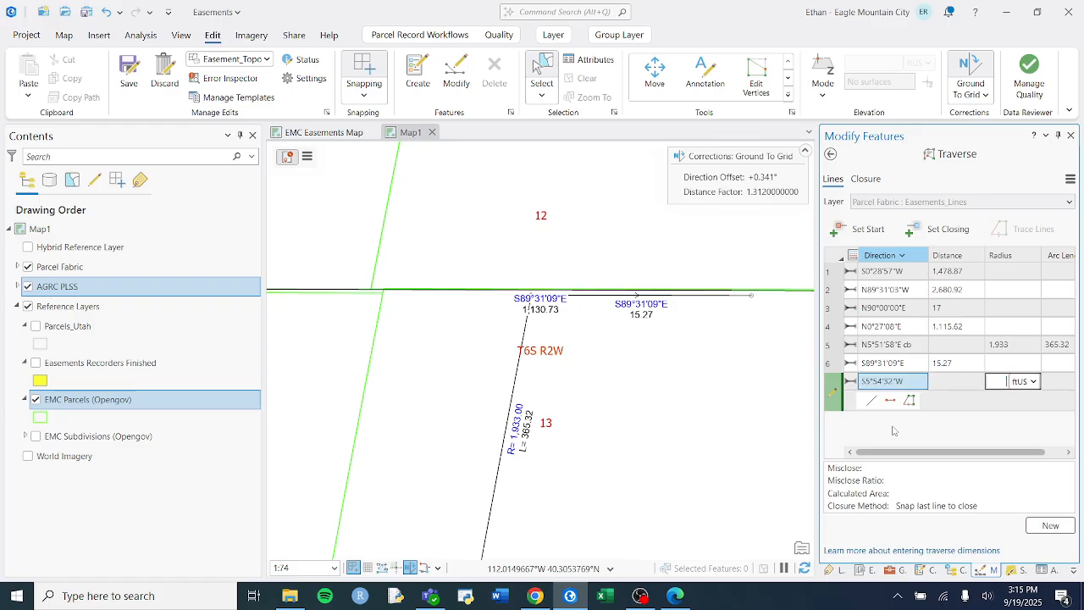
left_click(898, 382)
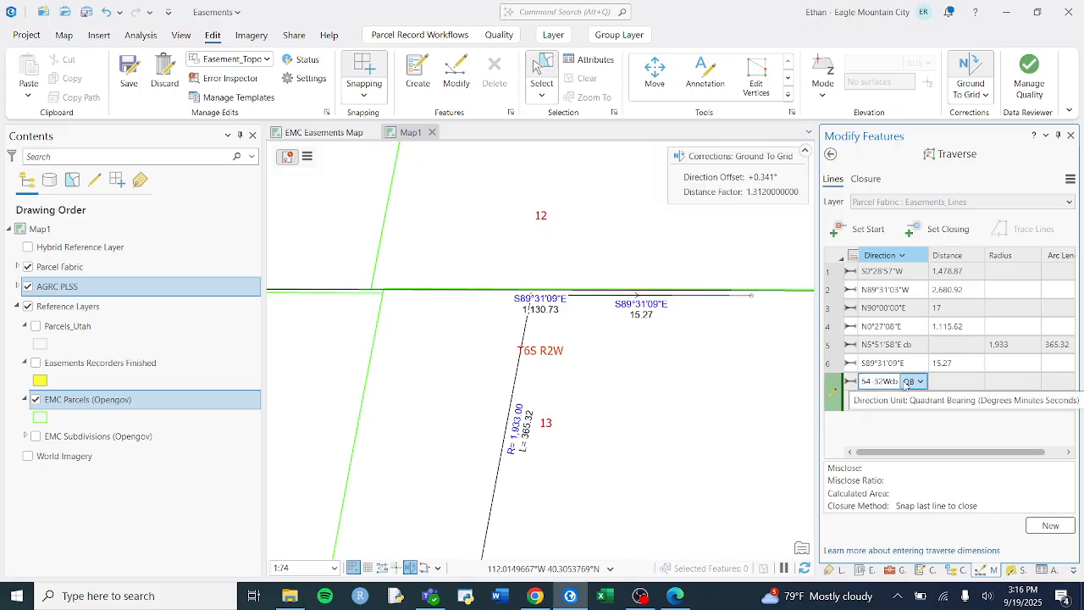
key("Tab")
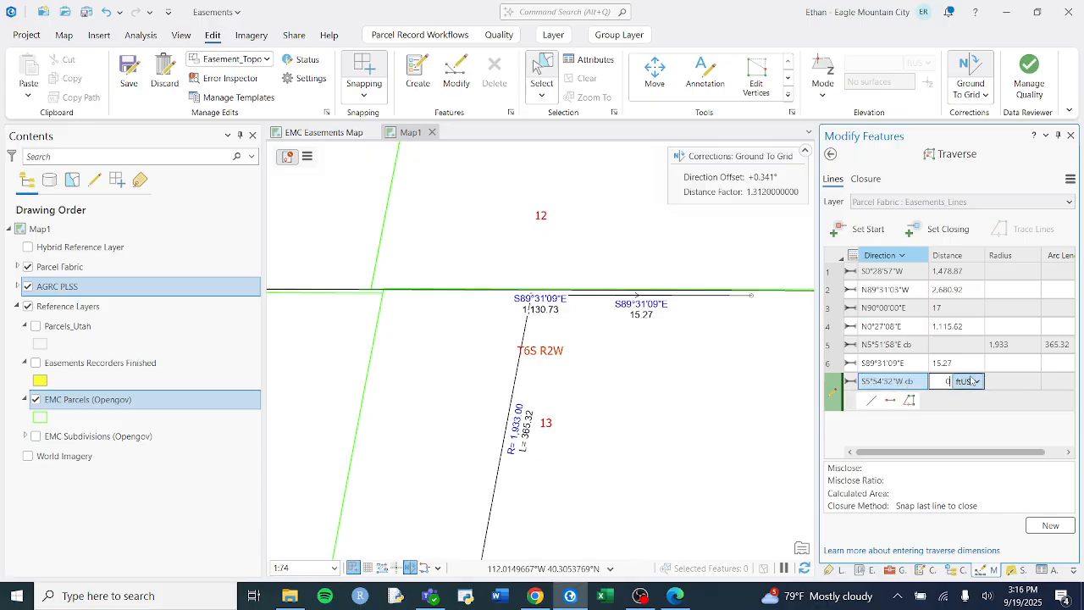
- Complete course 7 as a left curve with radius -1918 and arc length 365.34, highlighting the arc distance in the PDF
key("alt+Tab")
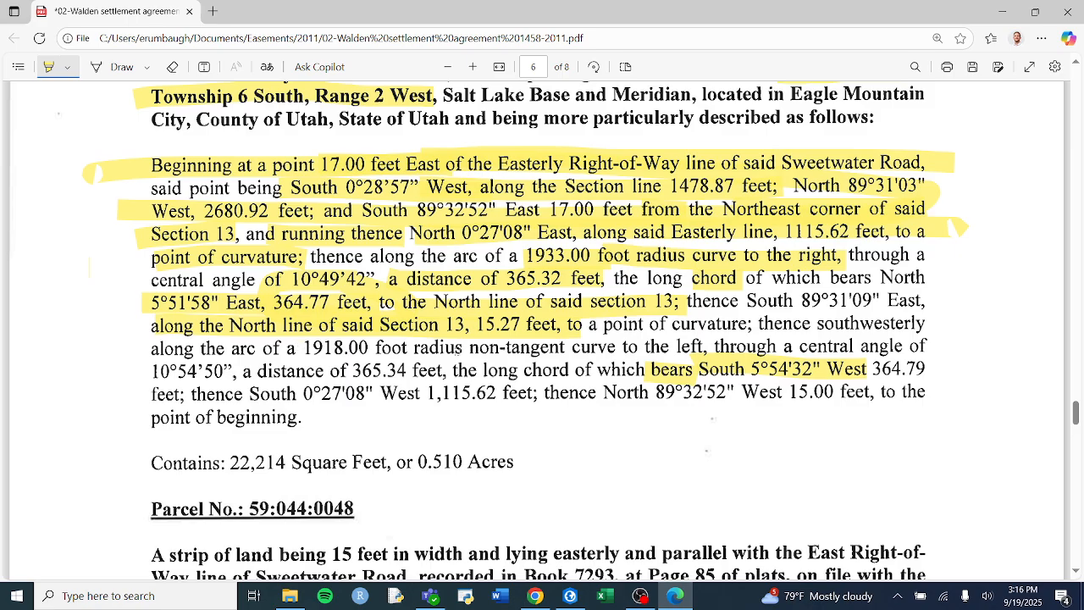
key("alt+Tab")
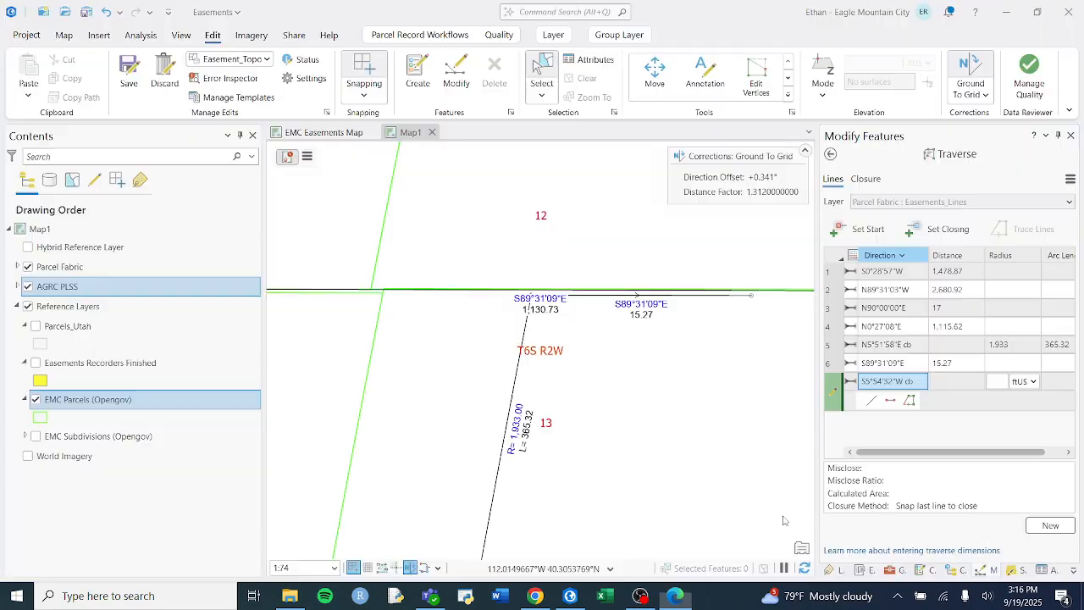
type("1918")
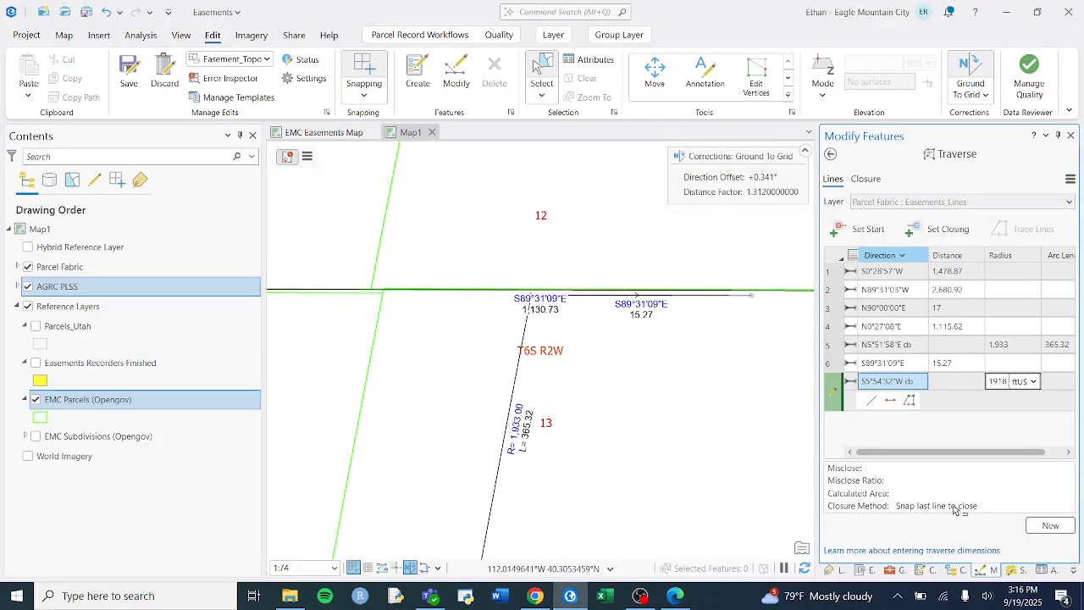
key("Home")
type("-")
key("alt+Tab")
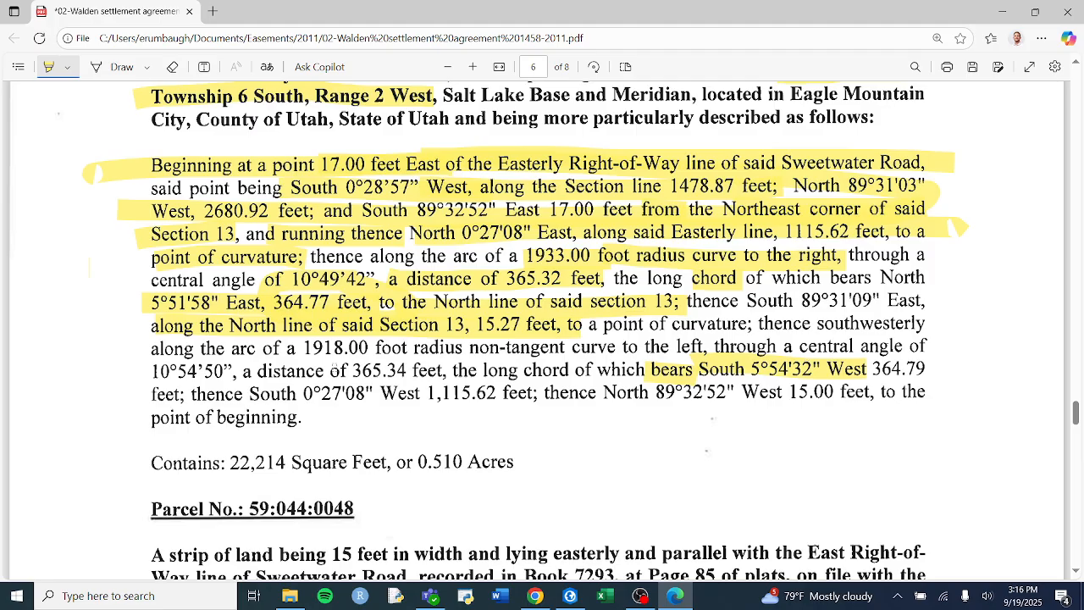
left_click_drag(242, 372, 418, 376)
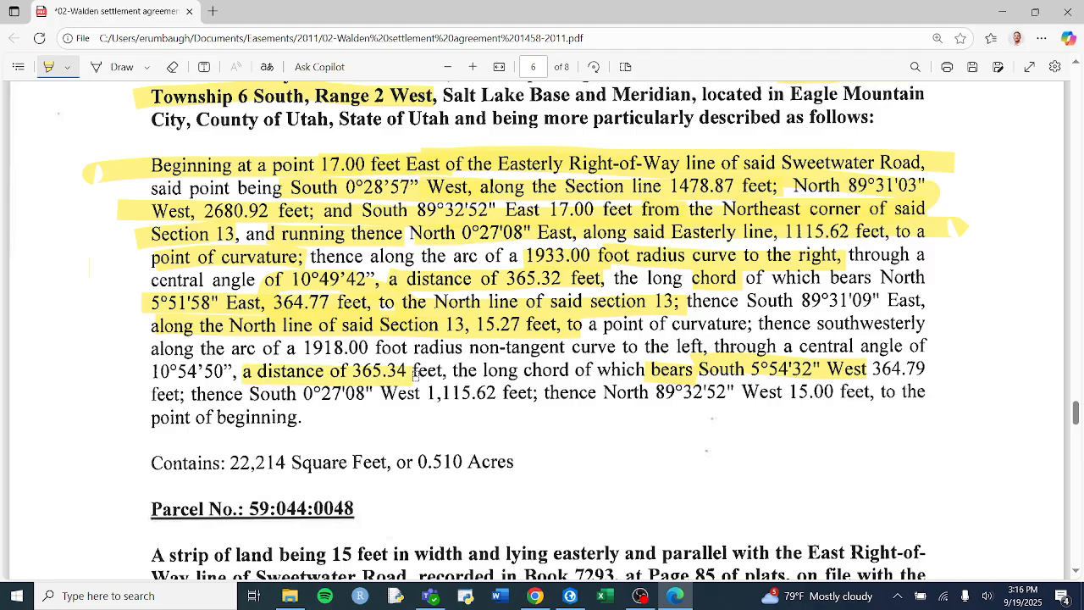
key("alt+Tab")
type("365.34")
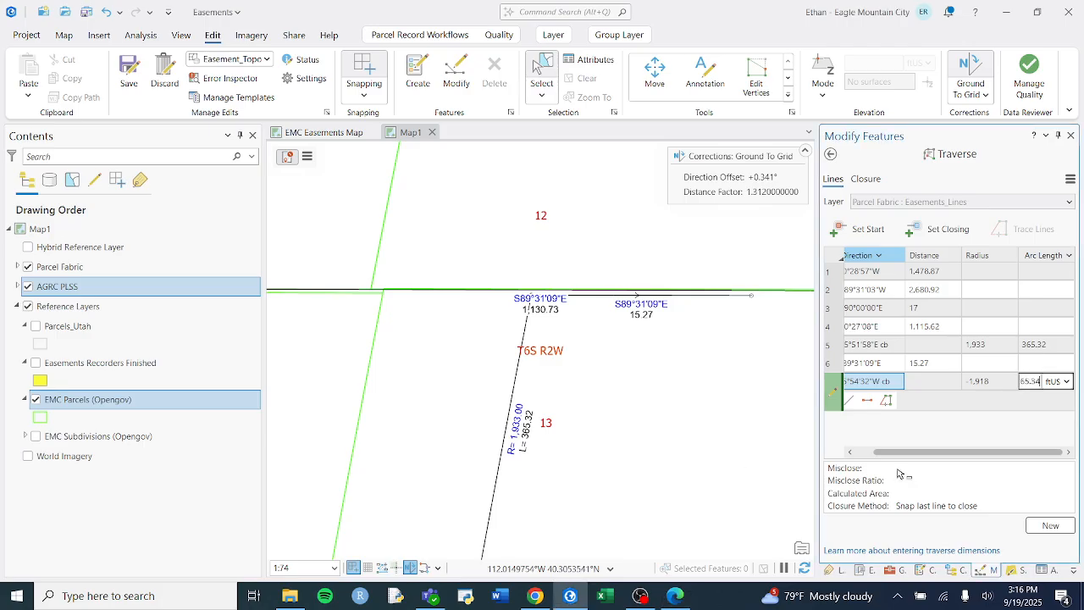
key("Return")
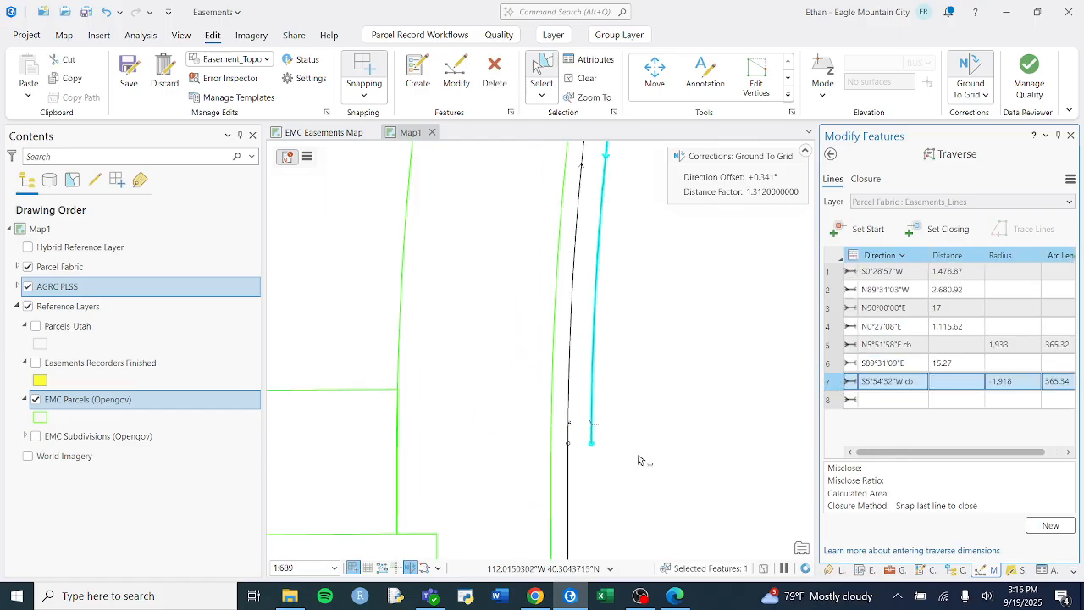
- Highlight the rest of the 1918.00 foot radius curve description in the PDF, through the 364.79 feet chord length
key("alt+Tab")
mouse_move(940, 368)
left_mouse_down()
mouse_move(181, 352)
mouse_move(940, 332)
left_mouse_up()
scroll(490, 354, "down", 1)
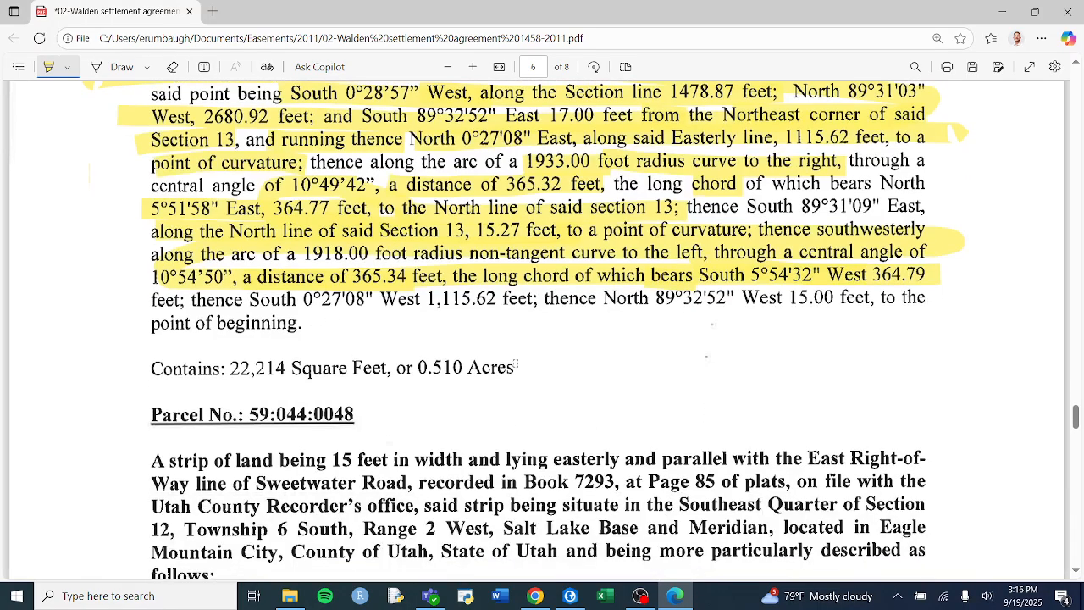
- Set traverse course 8's direction to S0°27'08"W, checking the bearing against the PDF
key("alt+Tab")
left_click(892, 399)
type("0")
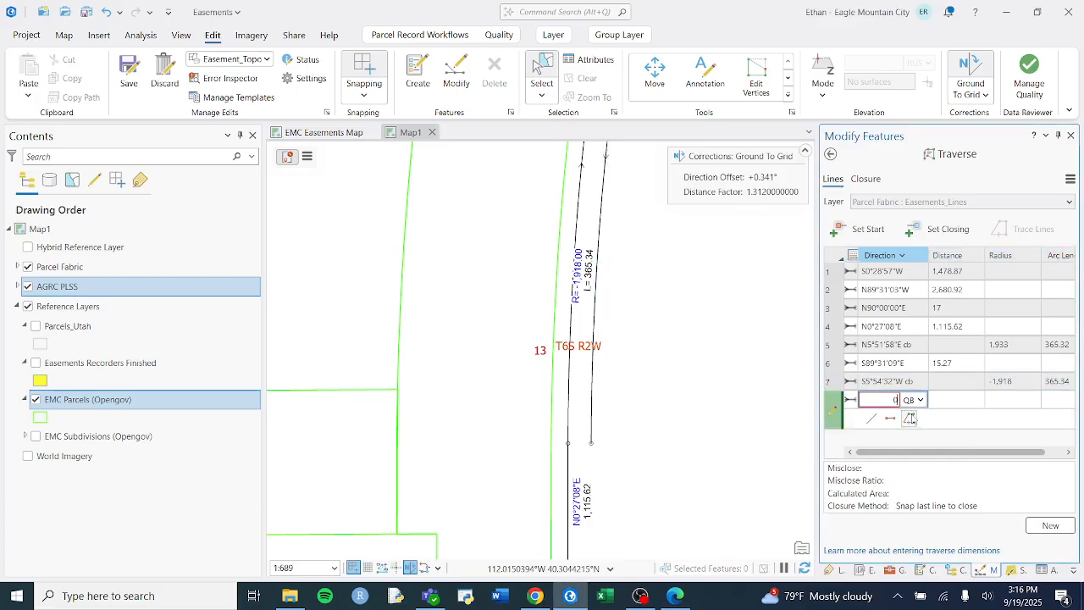
type(".2708-")
key("alt+Tab")
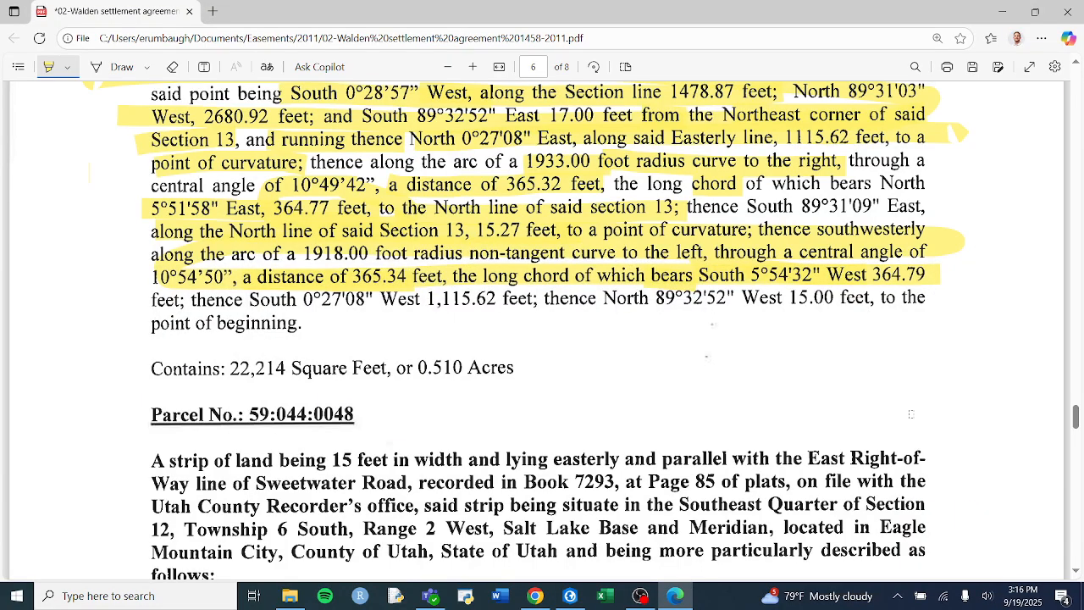
key("alt+Tab")
type("-3")
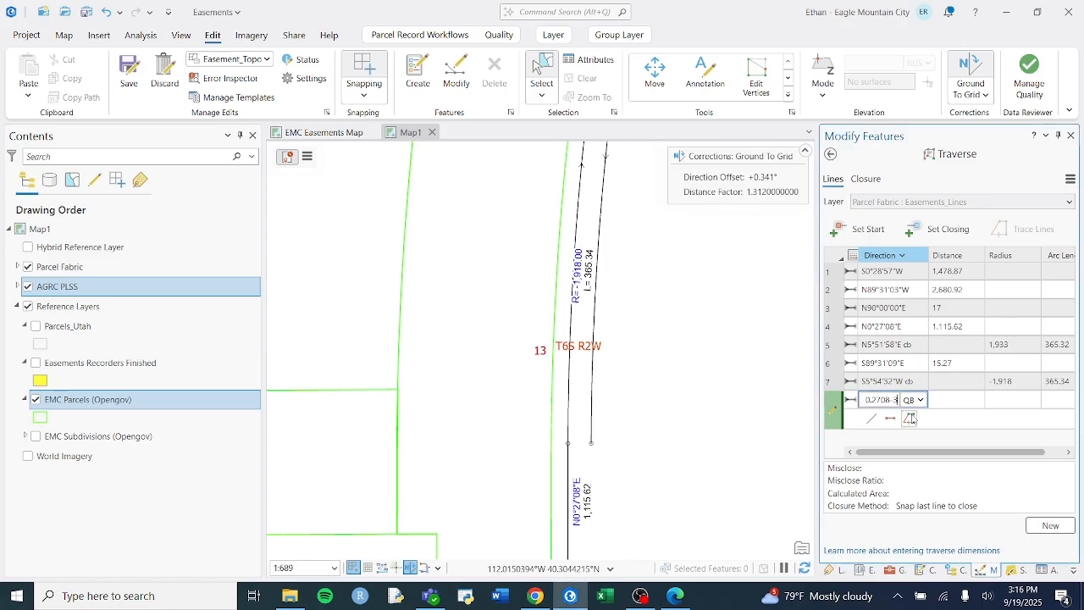
key("Tab")
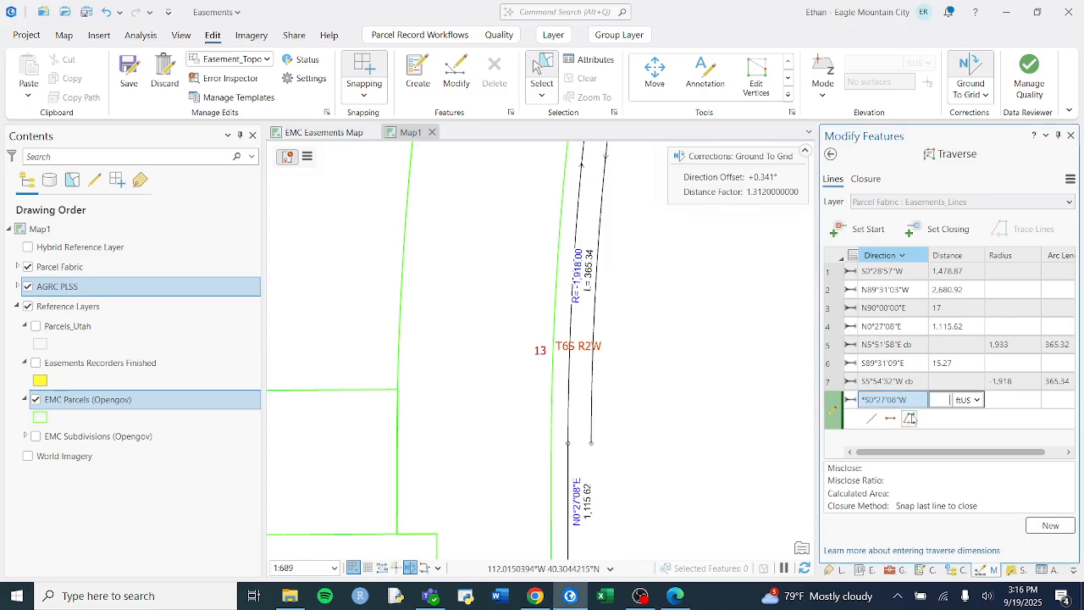
- Complete course 8 with a distance of 1115.62 feet and highlight the call "thence South 0°27'08" West 1,115.62 feet" in the PDF
key("alt+Tab")
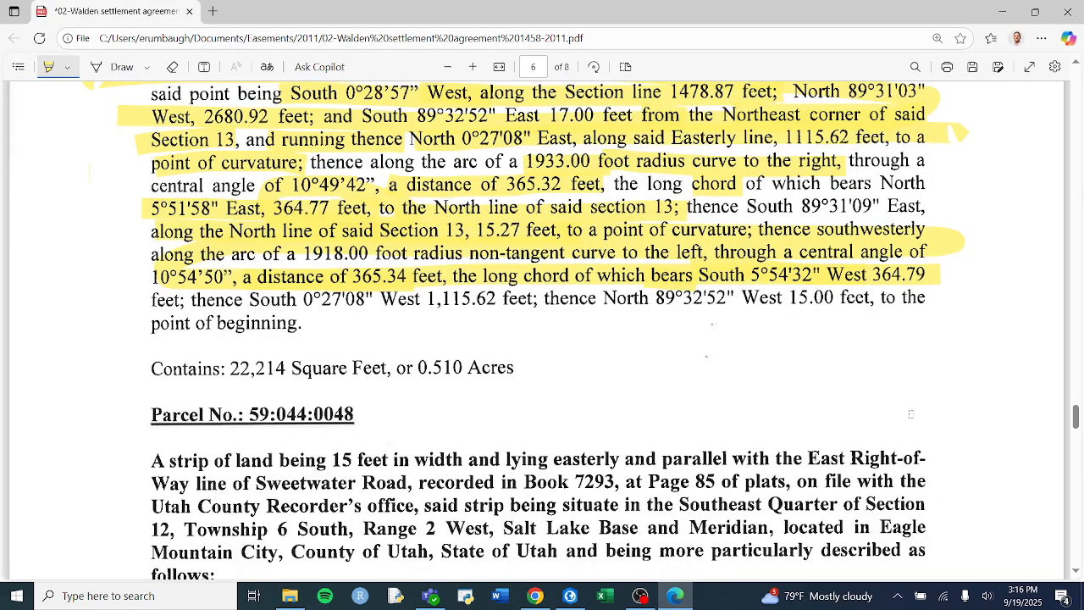
key("alt+Tab")
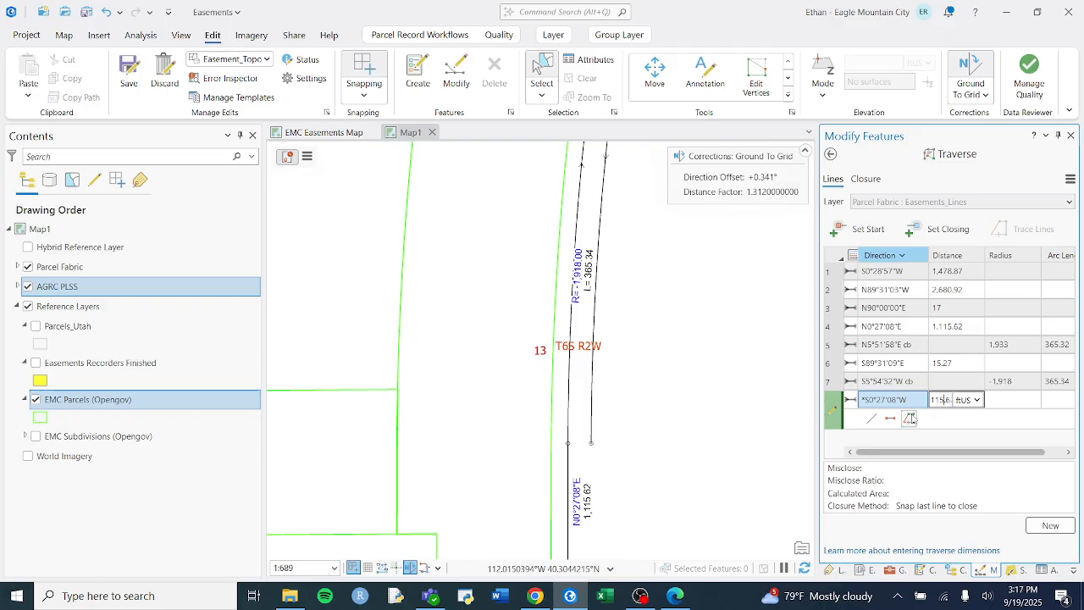
key("Return")
left_click(675, 595)
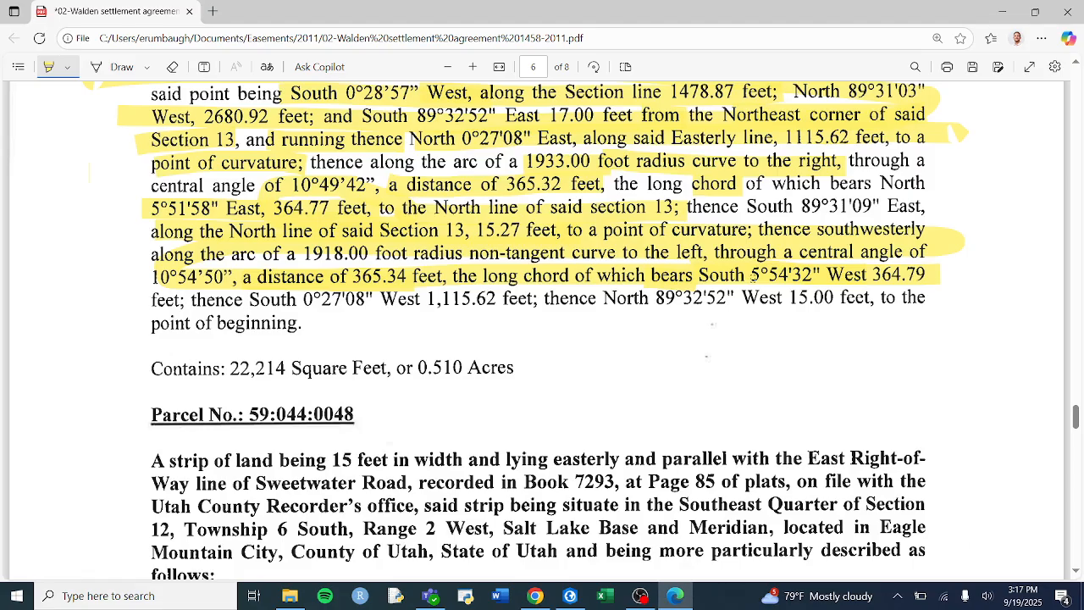
left_click_drag(543, 299, 154, 301)
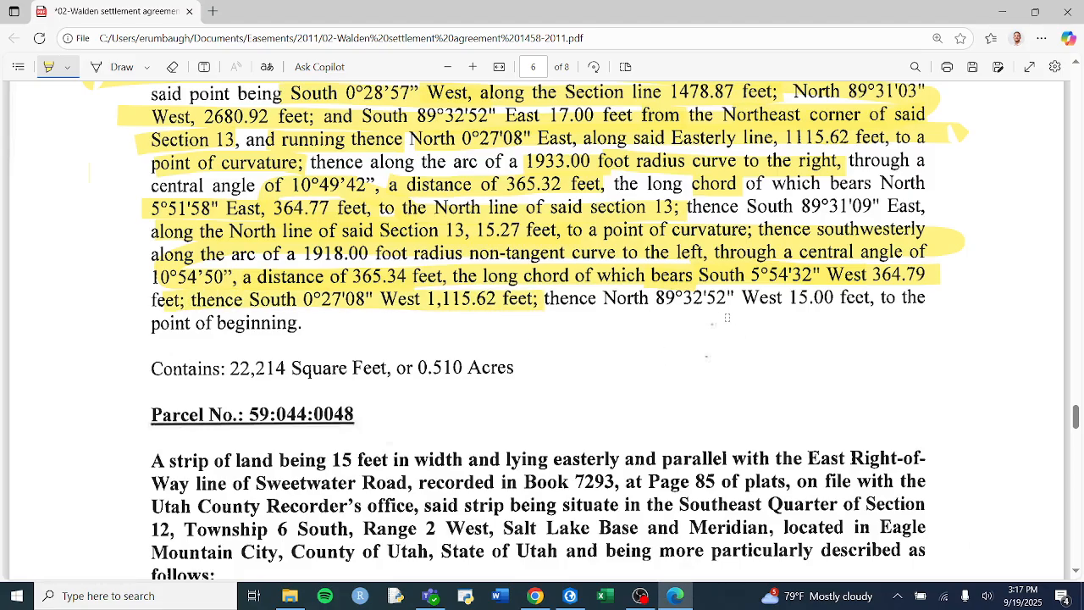
- Add traverse course 9 with direction N89°32'52"W and distance 15 feet, following the last call in the PDF
key("alt+Tab")
type("89")
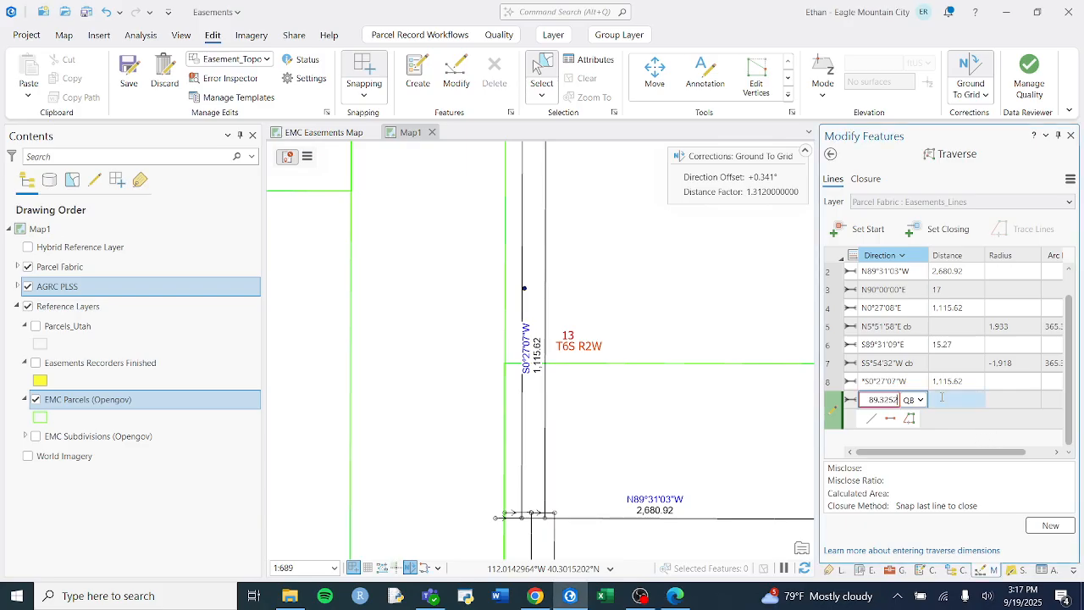
key("alt+Tab")
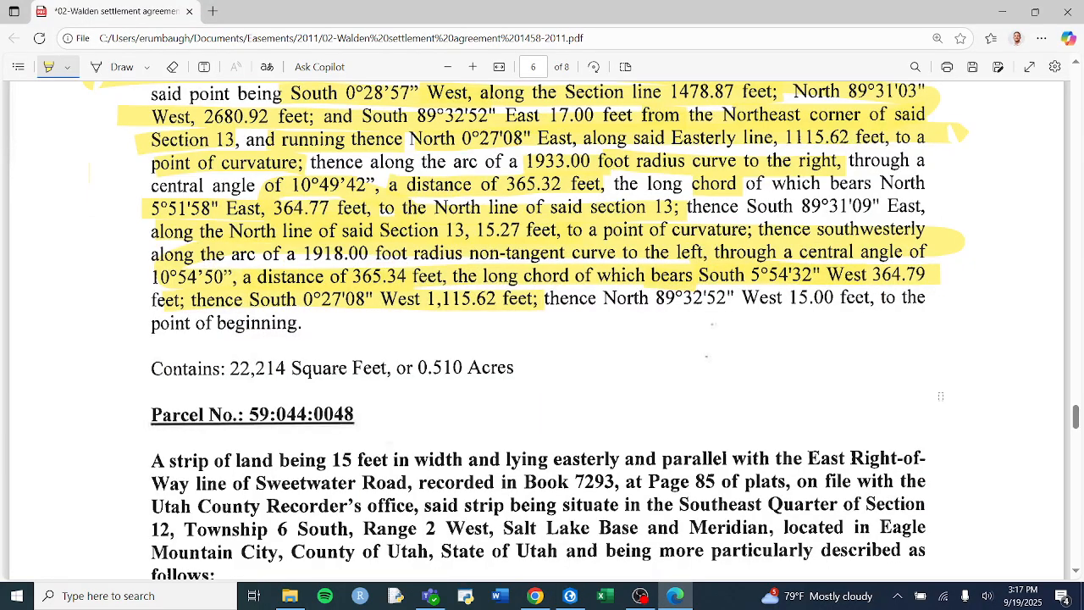
key("alt+Tab")
type(".3252 4")
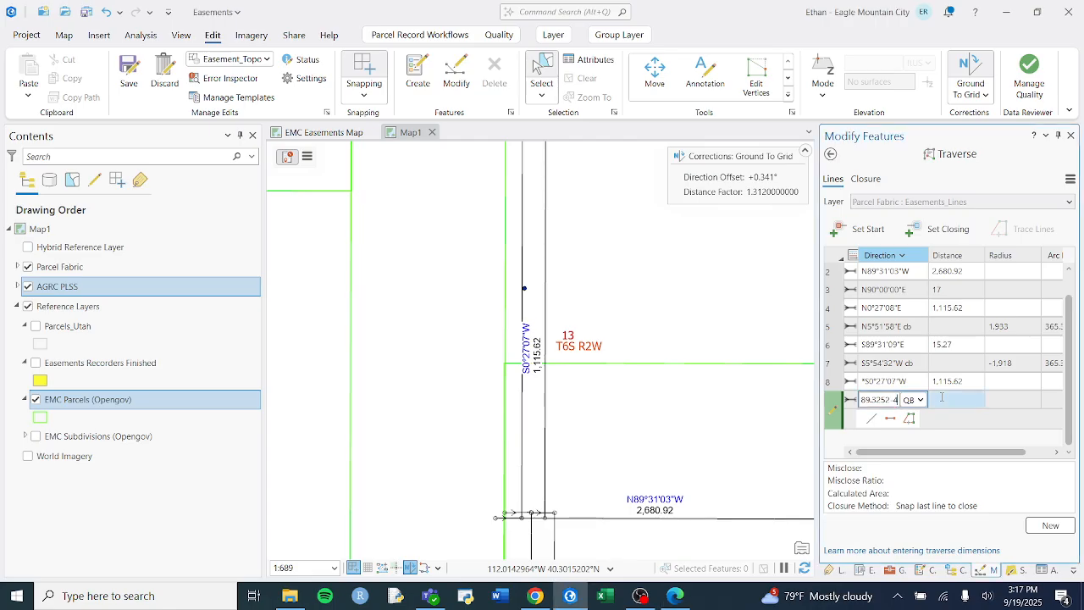
key("Tab")
key("alt+Tab")
key("alt+Tab")
type("15")
key("Return")
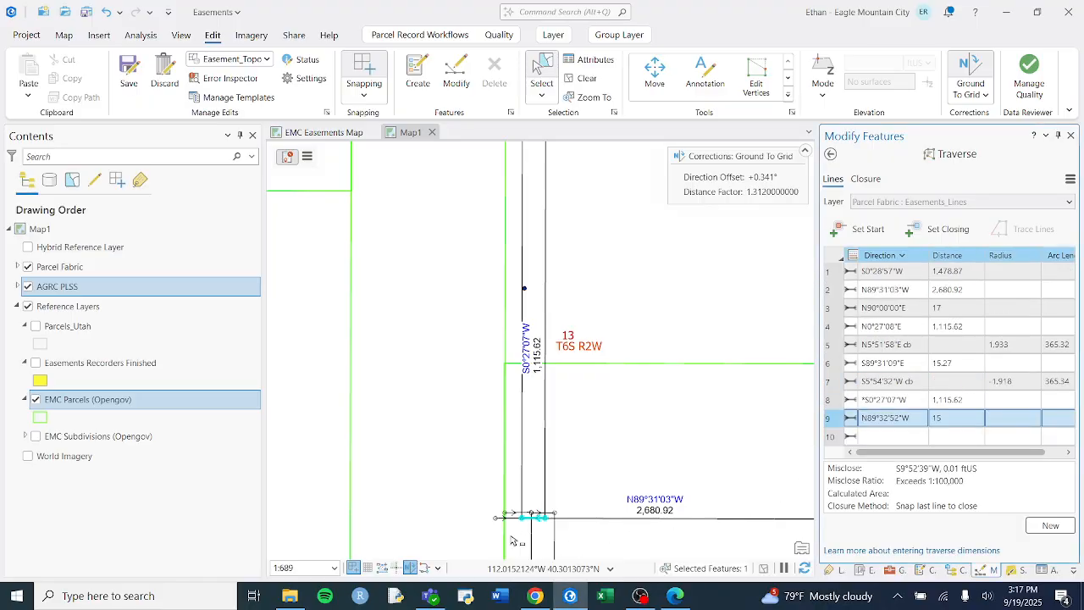
- Compare where courses 3 and 9 end on the map to check closure at the point of beginning
scroll(527, 514, "up", 5)
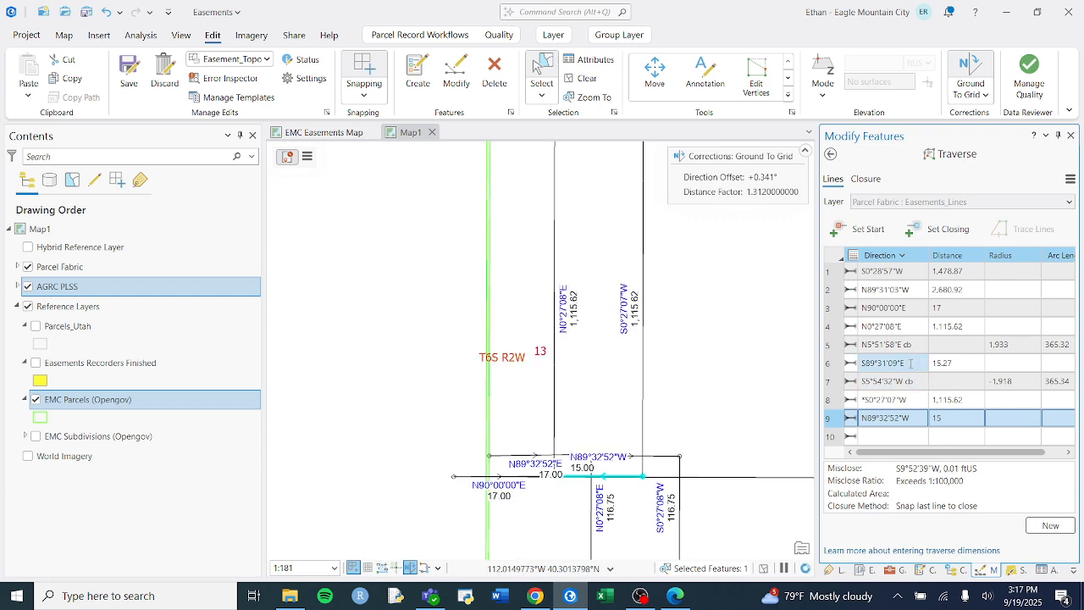
left_click(834, 315)
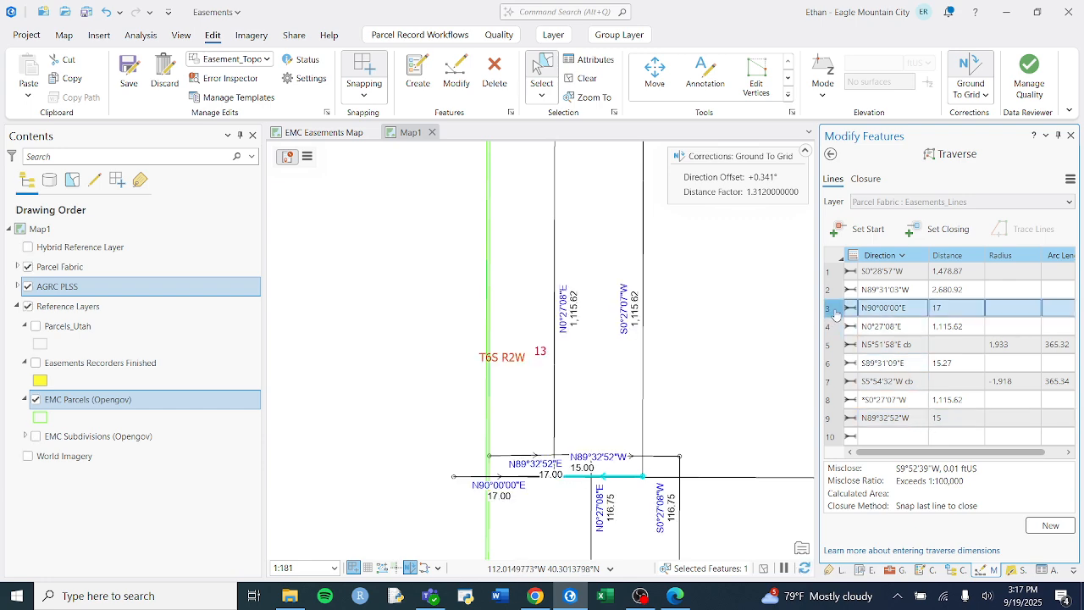
scroll(538, 492, "up", 2)
scroll(537, 493, "up", 3)
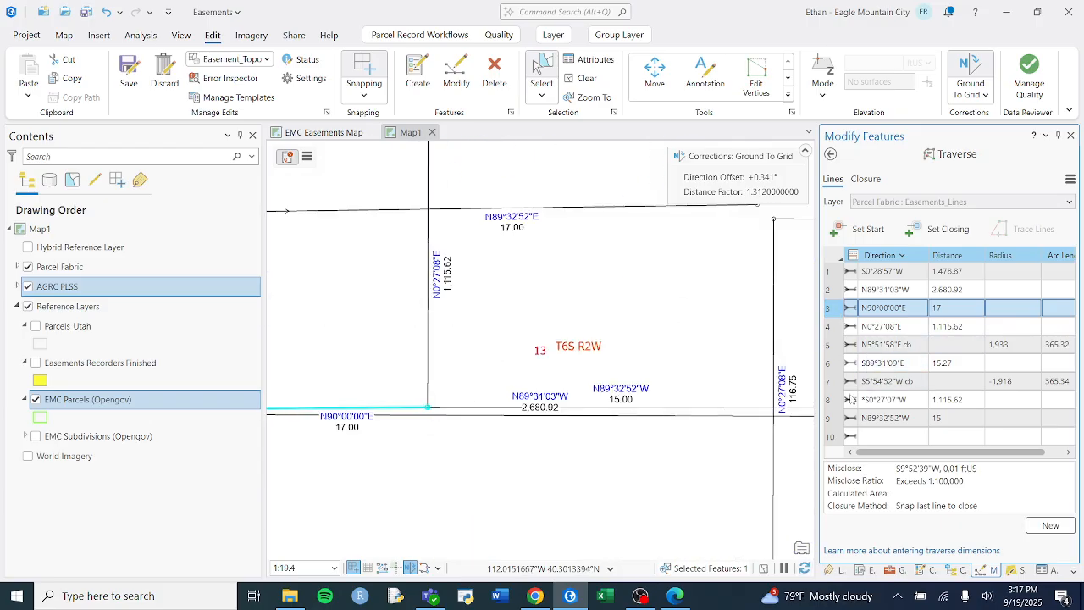
left_click(834, 417)
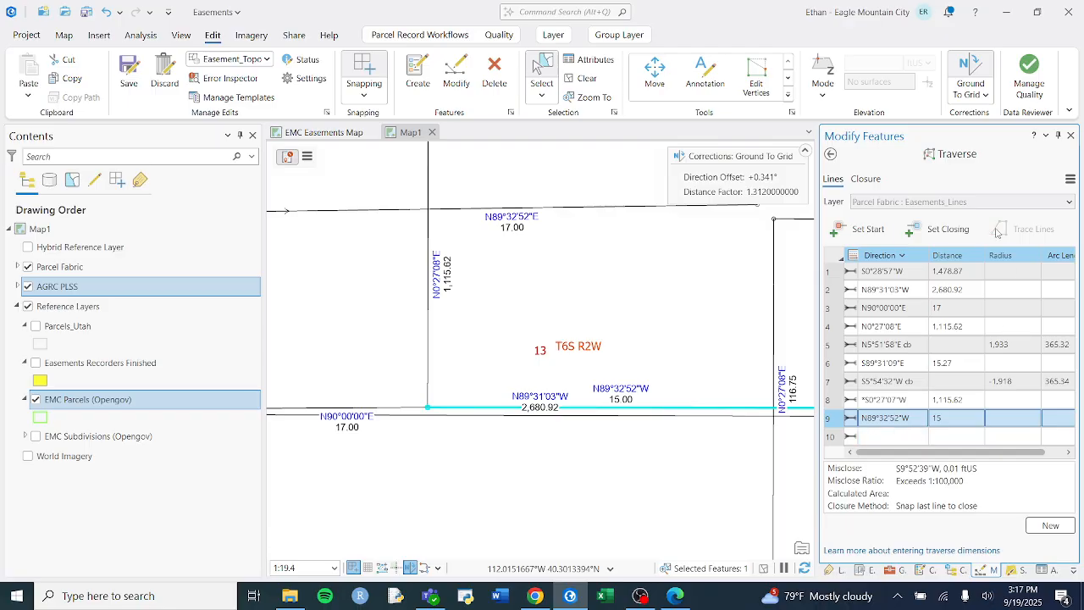
- Try to set the traverse's closing and start points at the corner shared by courses 3 and 9
left_click(941, 229)
scroll(453, 412, "up", 6)
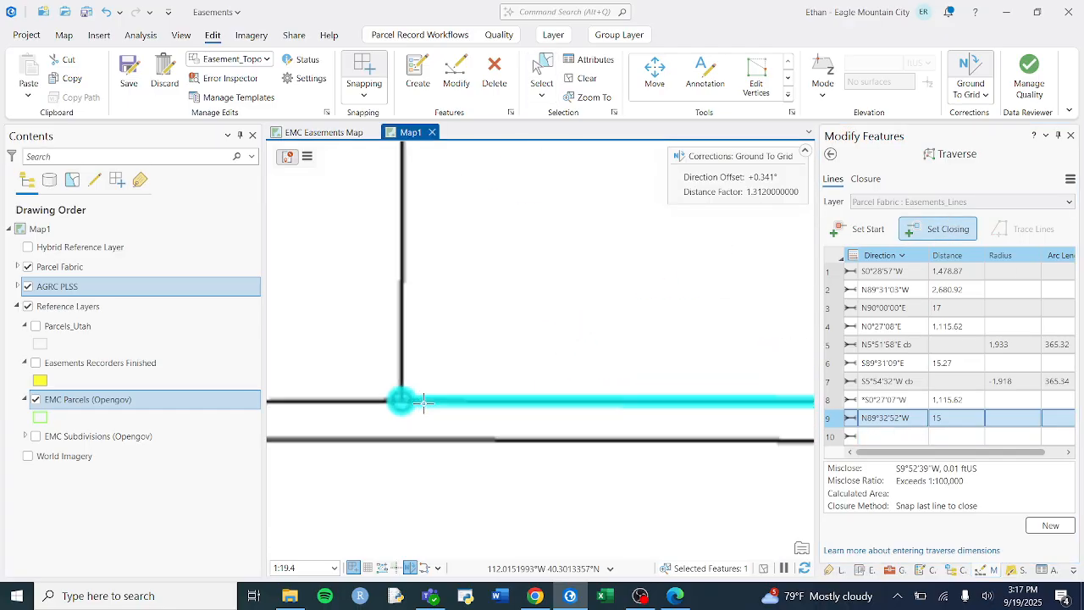
left_click(868, 229)
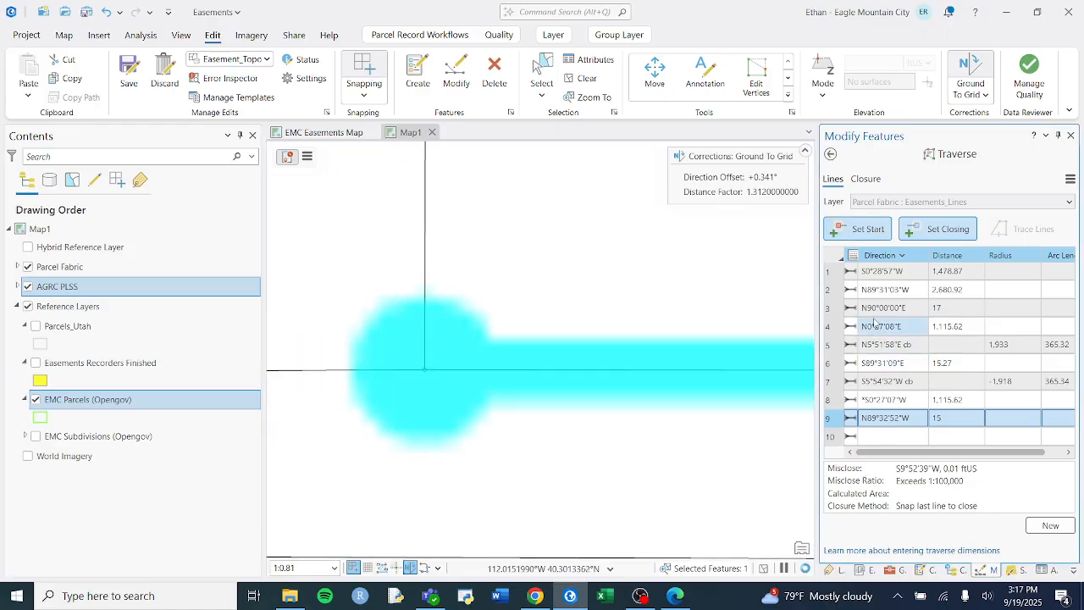
left_click(835, 311)
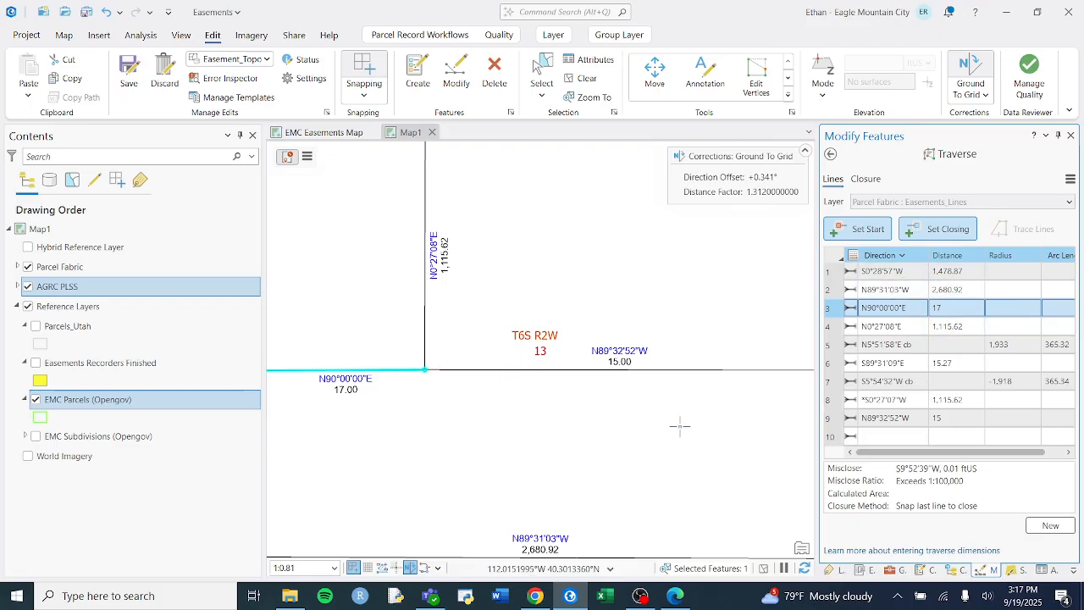
scroll(436, 506, "down", 3)
scroll(552, 468, "down", 10)
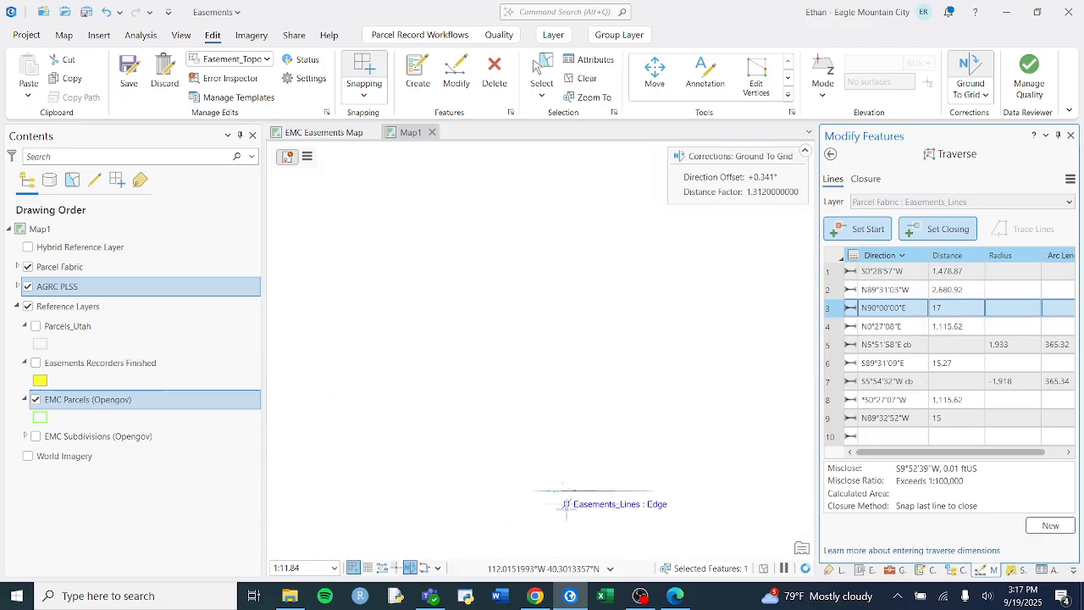
scroll(591, 539, "down", 3)
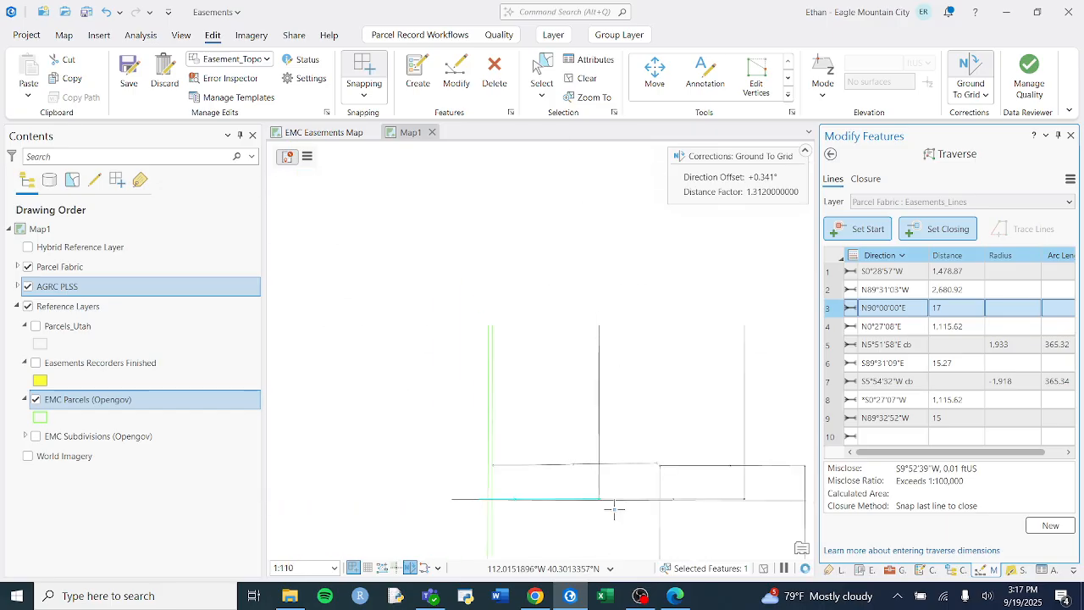
left_click(542, 75)
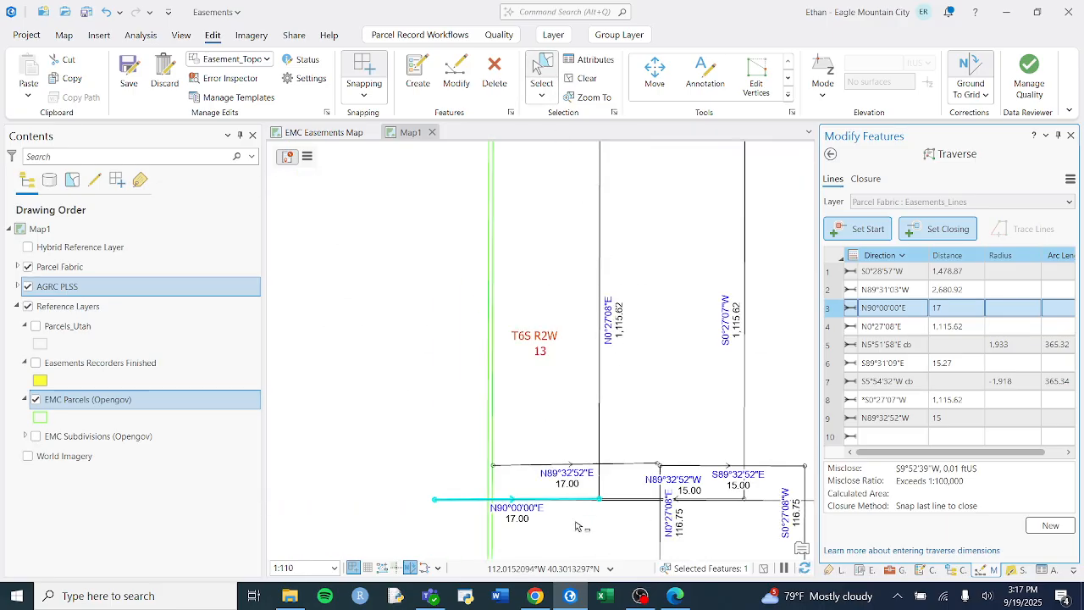
- Zoom to traverse course 1 and examine how its southern endpoint lines up with the section line there
key("alt+Tab")
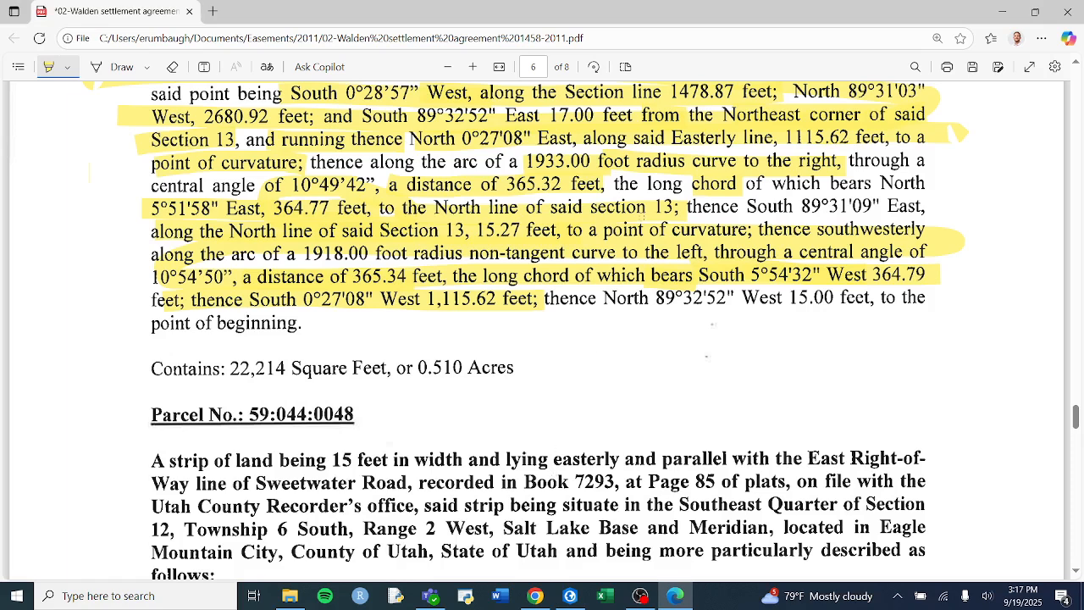
key("alt+Tab")
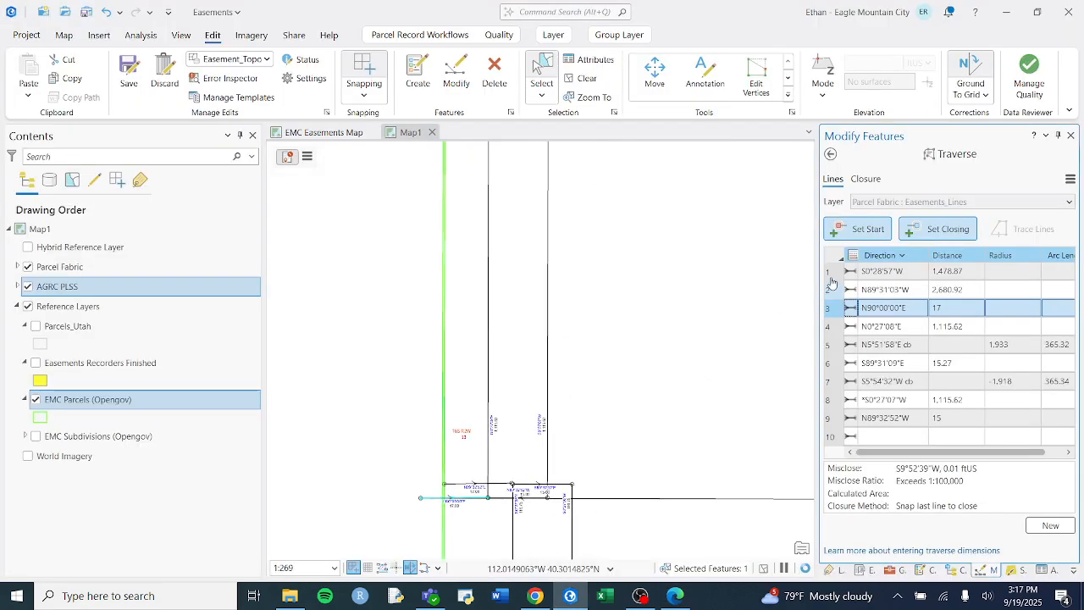
scroll(419, 498, "down", 3)
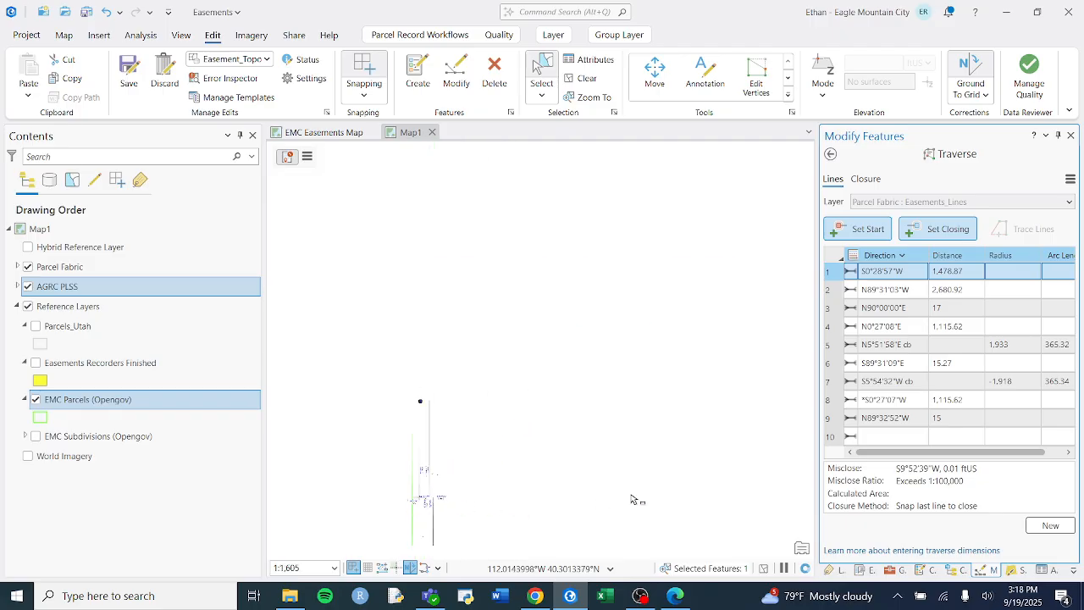
scroll(560, 469, "down", 3)
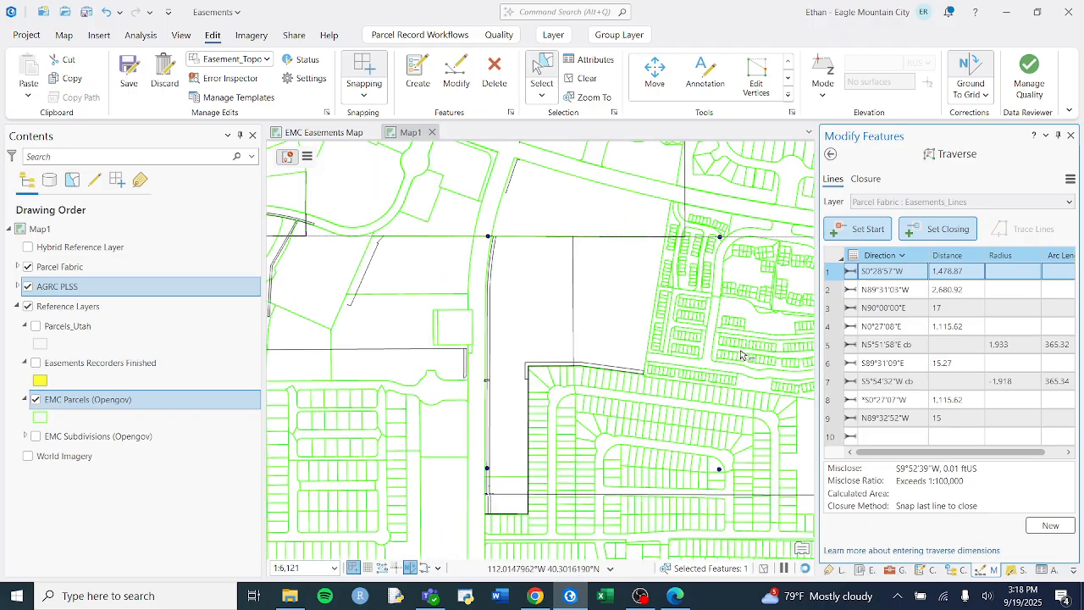
right_click(834, 275)
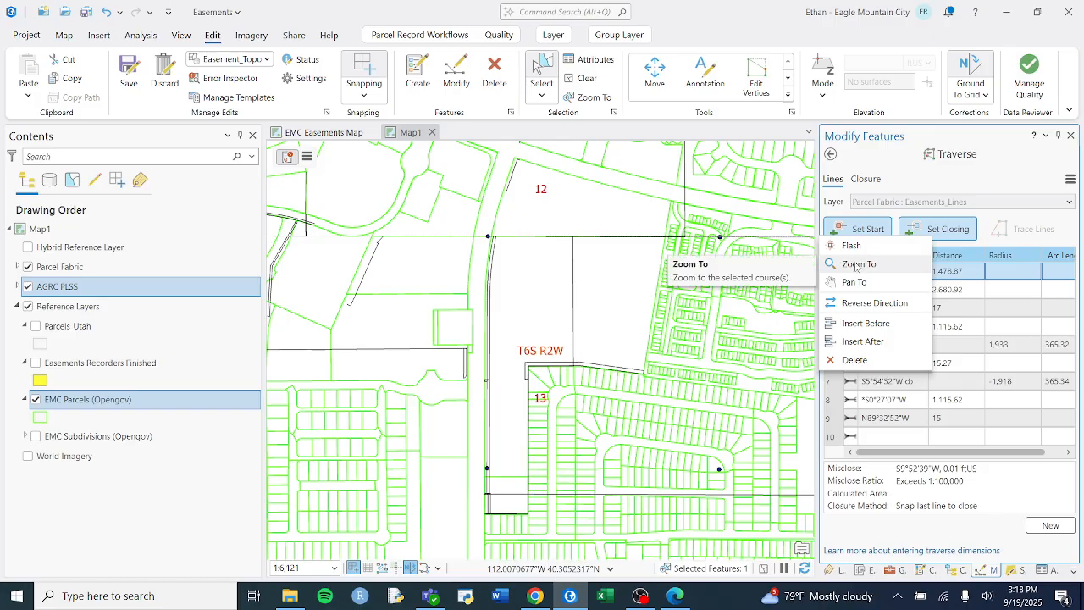
left_click(857, 266)
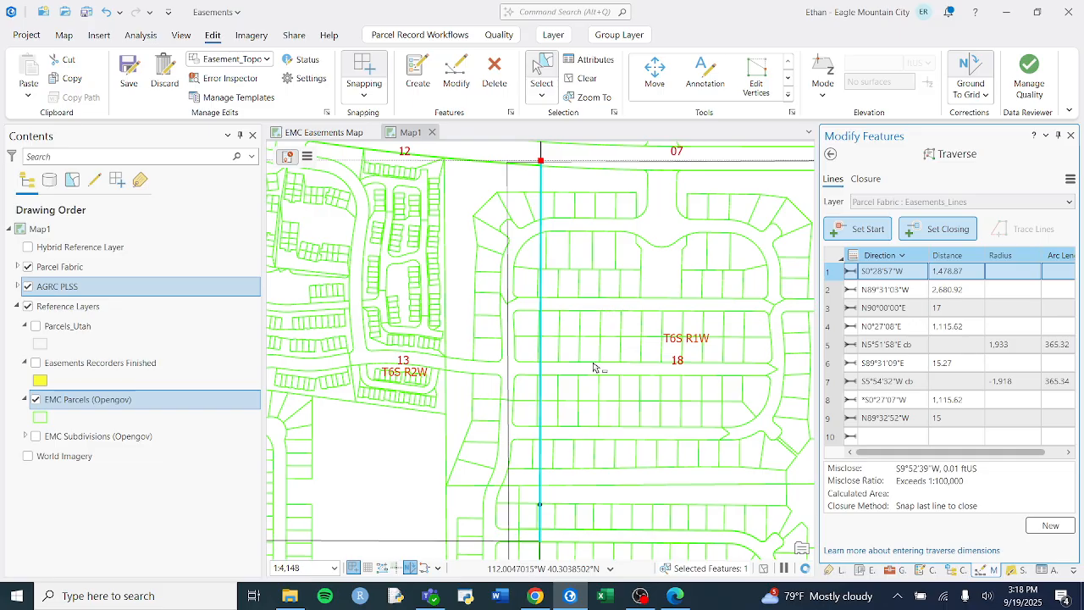
scroll(550, 542, "up", 10)
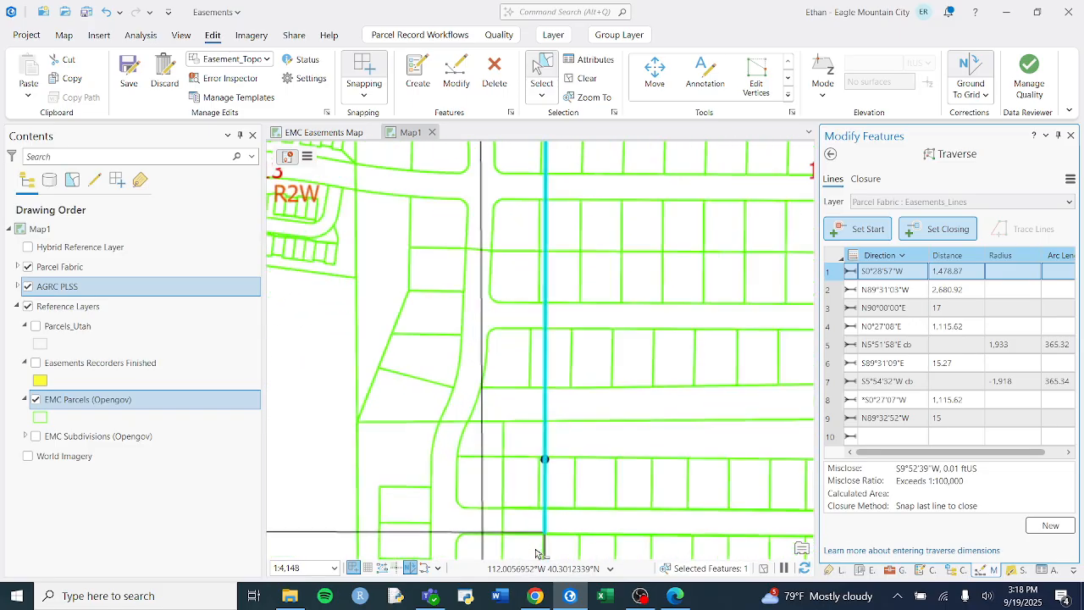
scroll(646, 510, "up", 5)
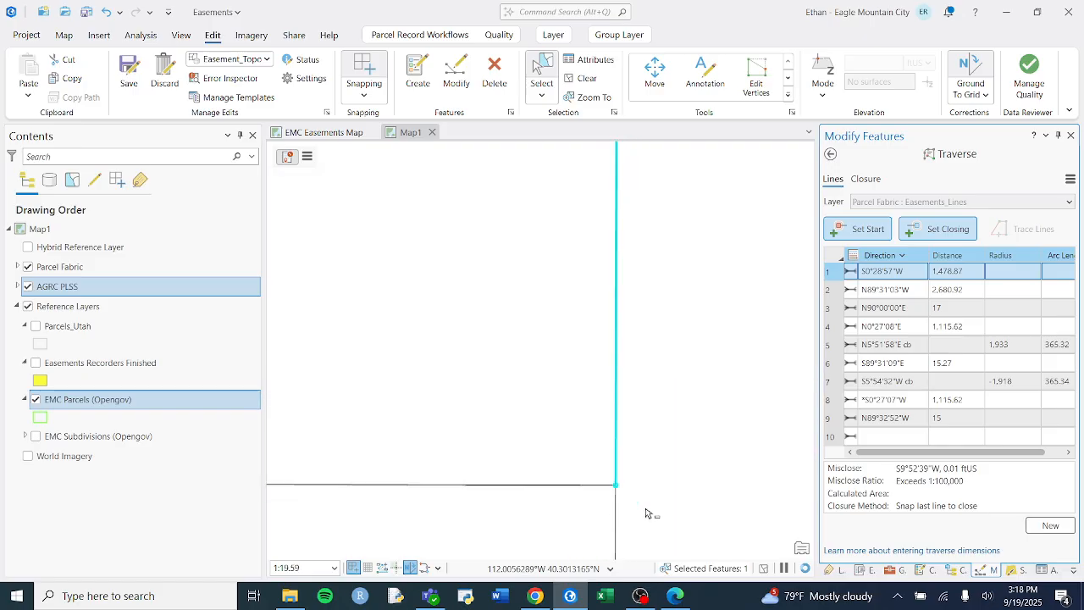
scroll(630, 424, "up", 3)
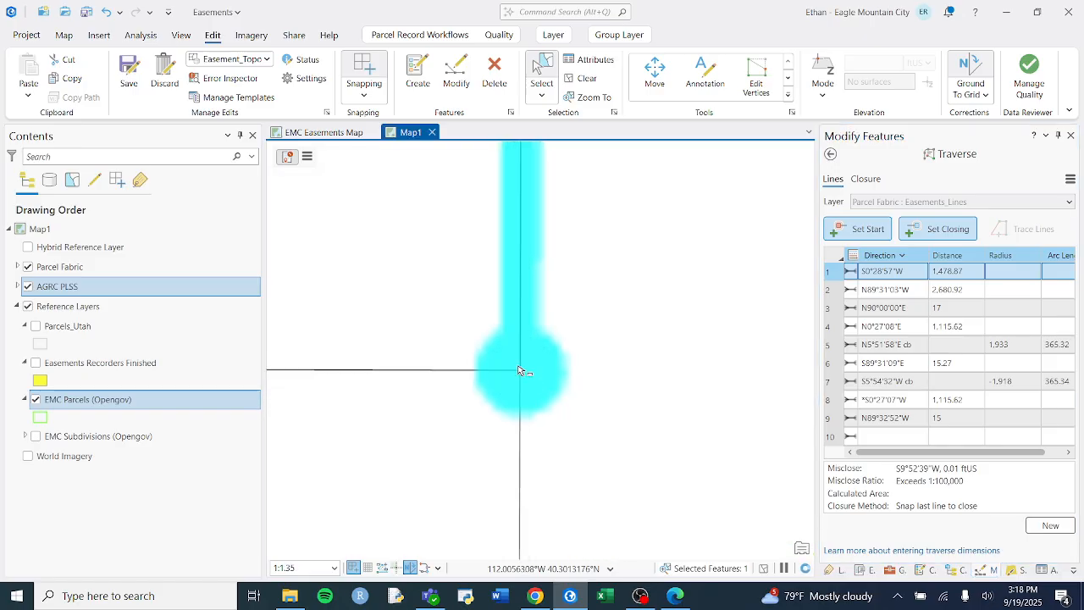
scroll(519, 369, "up", 3)
scroll(523, 381, "up", 4)
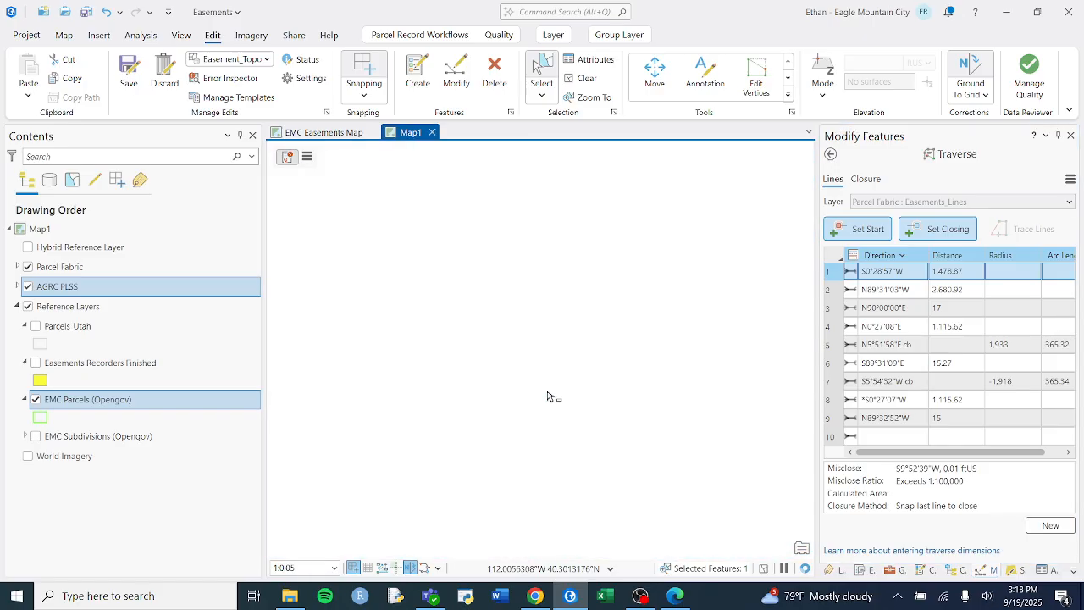
scroll(545, 390, "down", 1)
left_click_drag(514, 435, 549, 458)
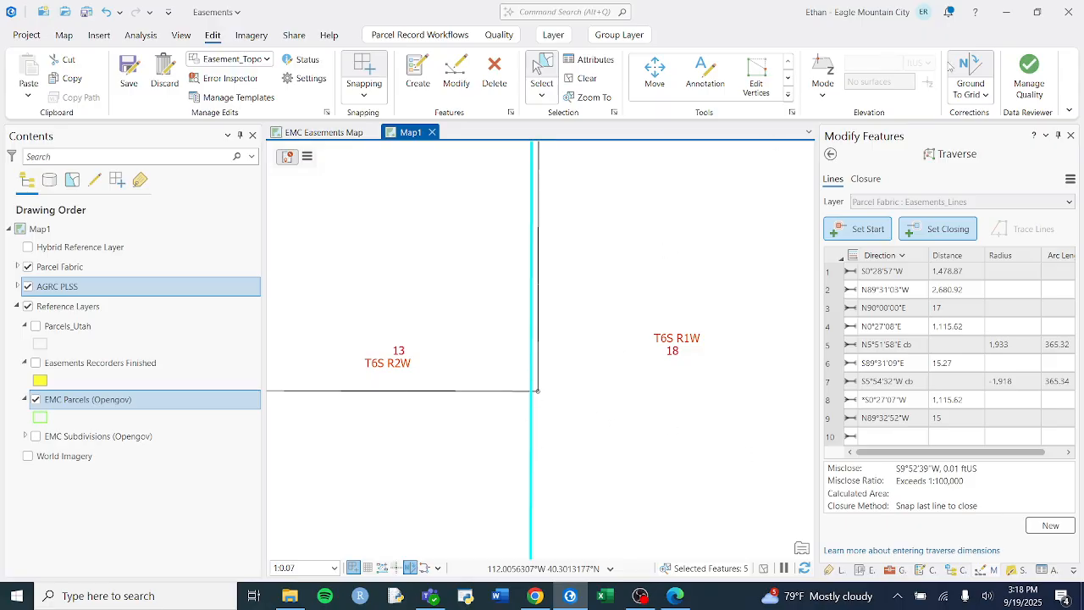
- Adjust the direction offset in the Ground To Grid corrections to fine-tune the traverse's alignment
left_click(970, 80)
left_click(1015, 146)
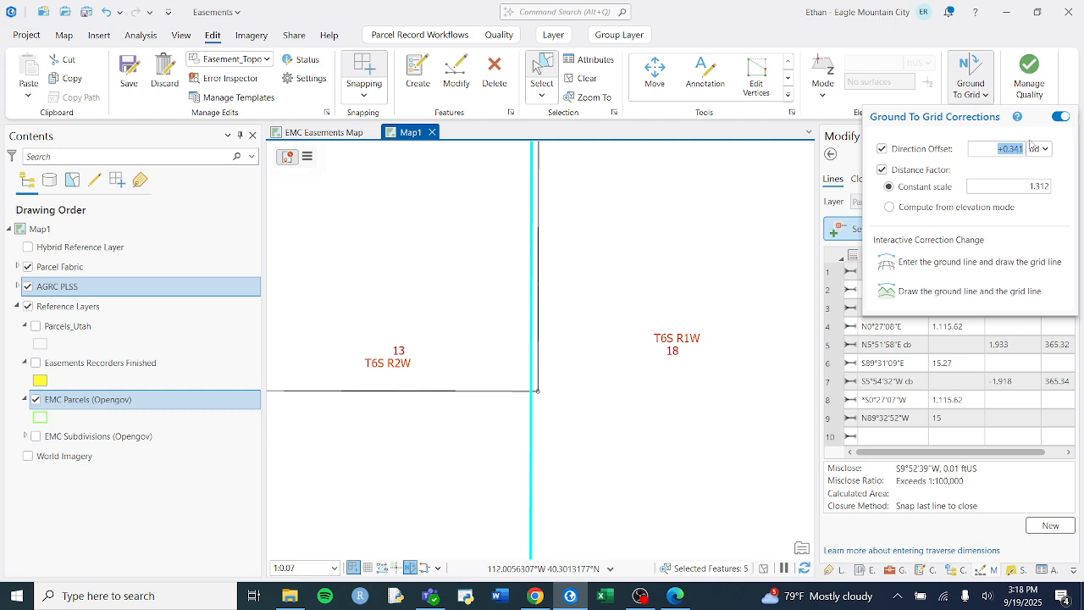
key("Right")
left_click(735, 12)
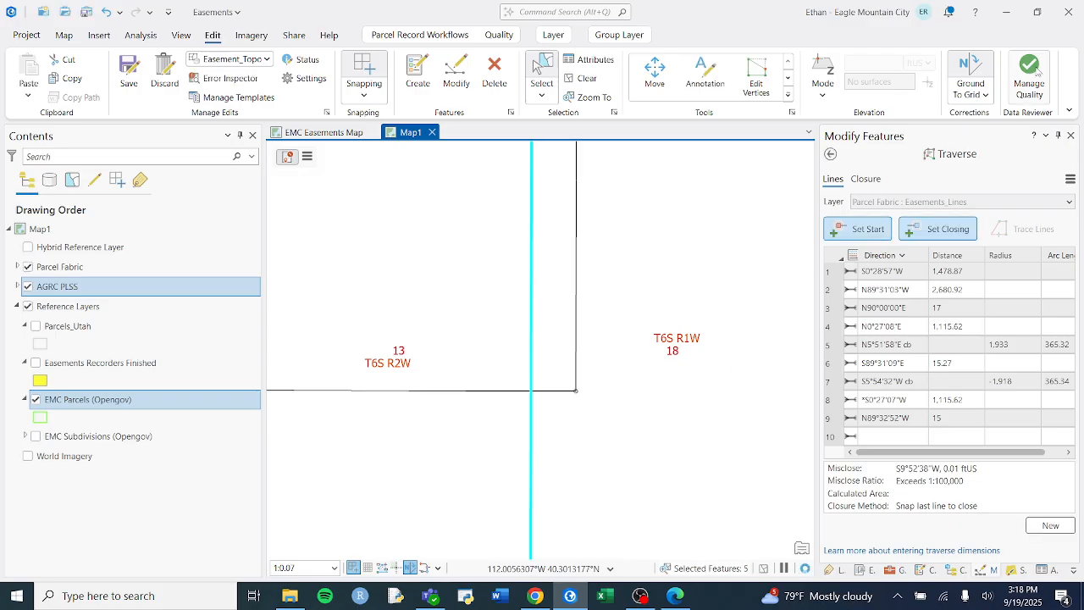
- Try a Ground To Grid direction offset of +0.3405 decimal degrees to move course 1 closer to the section line
left_click(966, 97)
left_click(1016, 151)
key("Right")
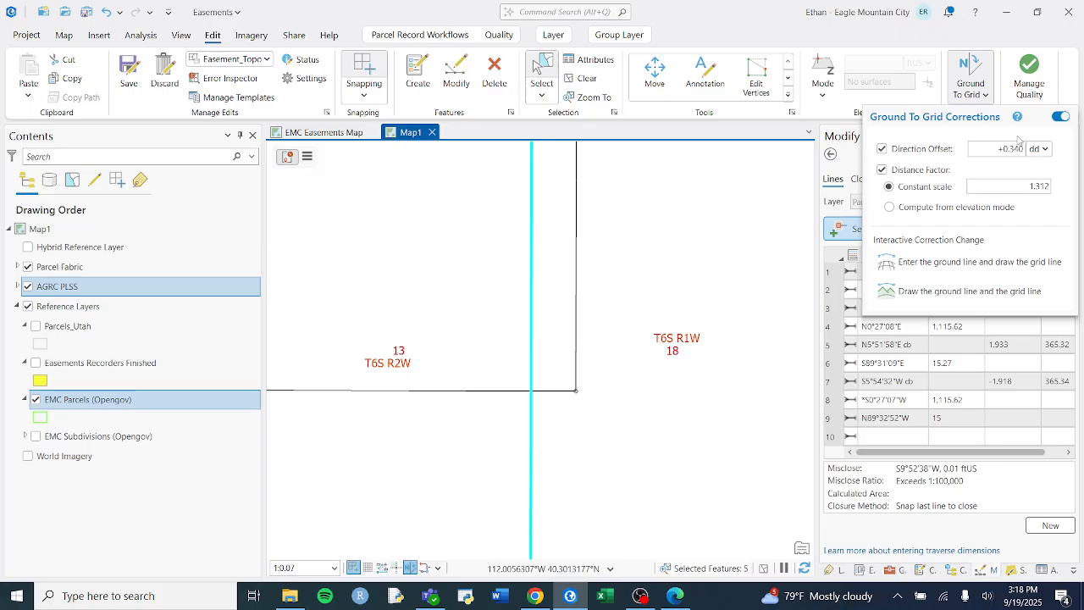
left_click(738, 15)
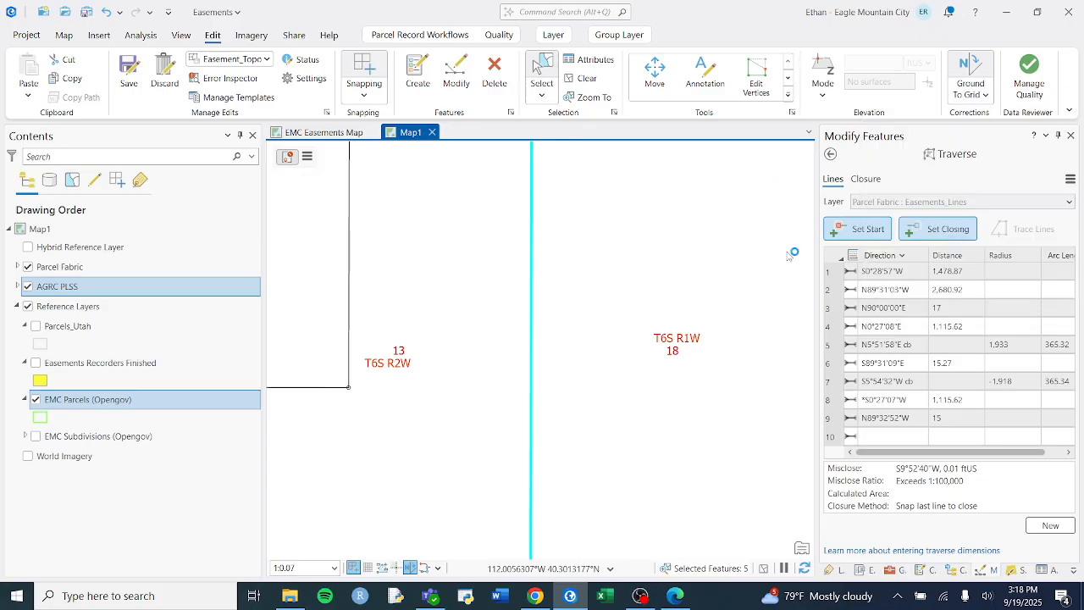
- Increase the Ground To Grid direction offset in small increments up to +0.34095 decimal degrees
left_click(974, 96)
left_click(1018, 151)
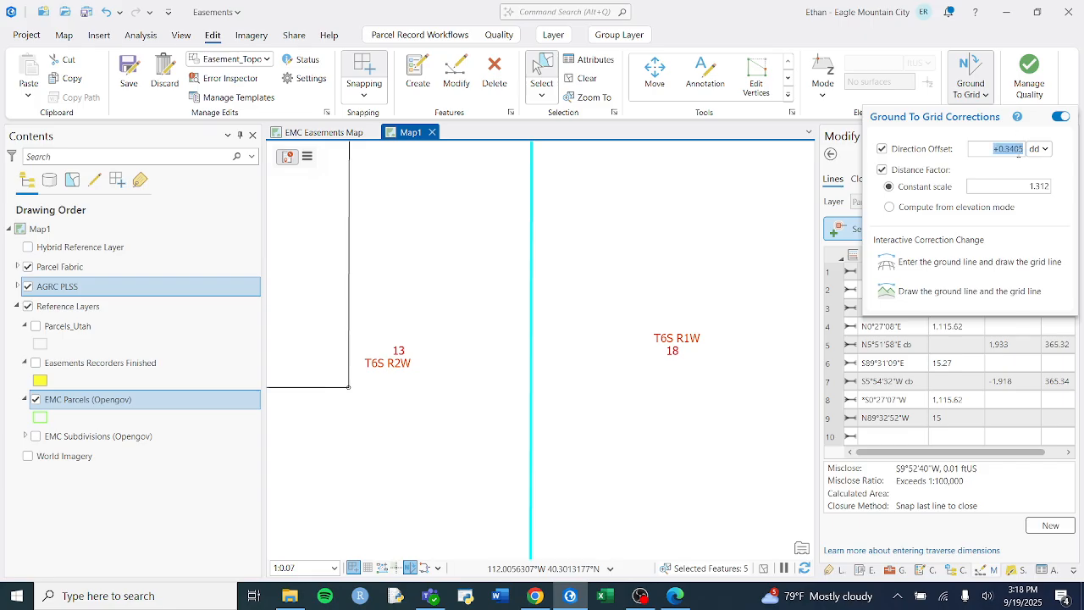
key("Right")
left_click(783, 6)
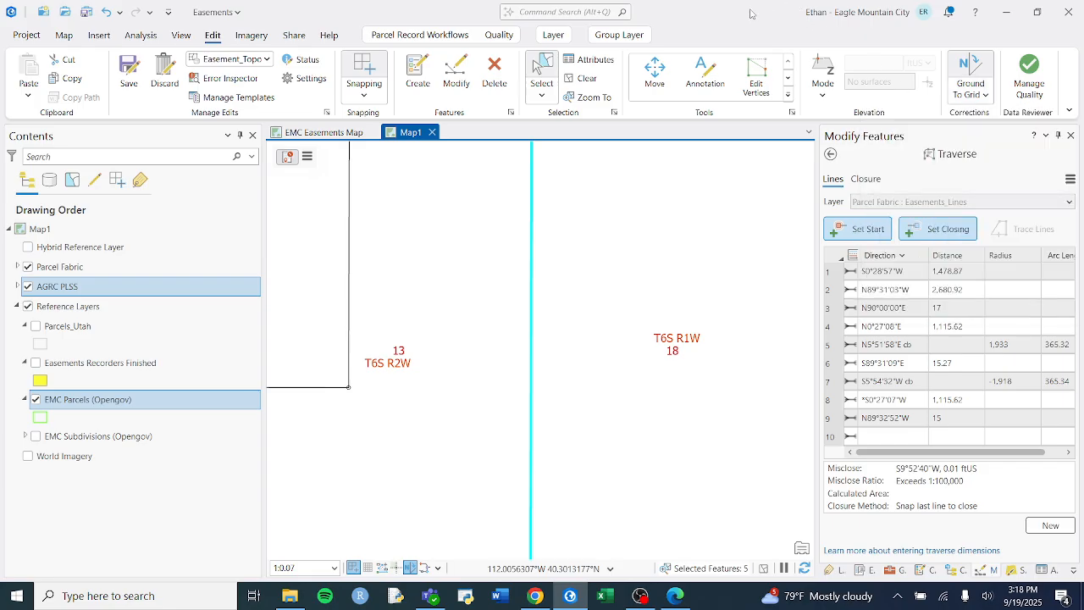
left_click(970, 94)
left_click(1022, 149)
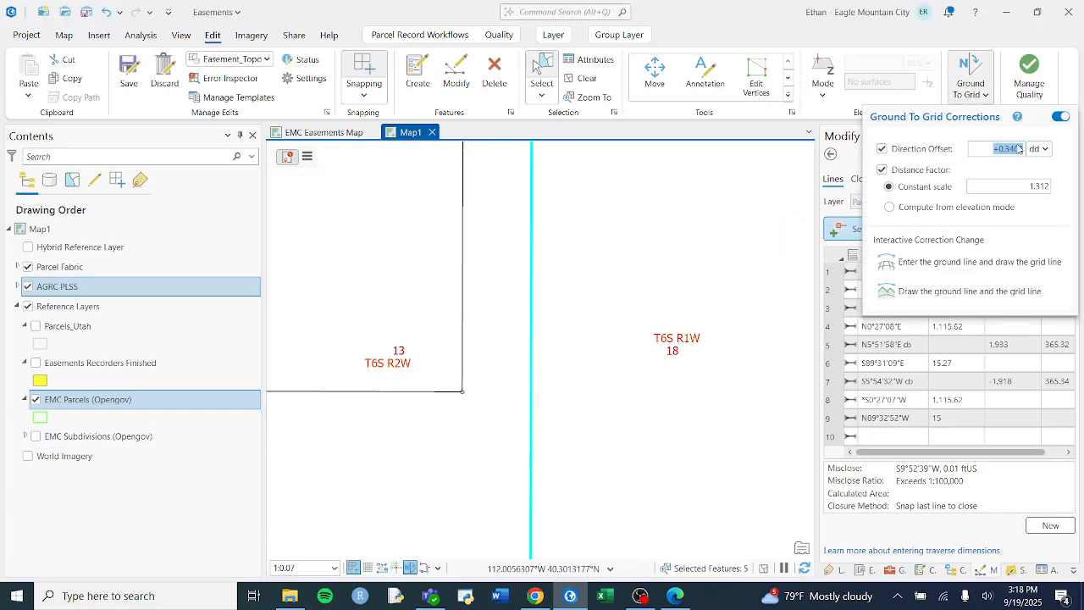
left_click(835, 30)
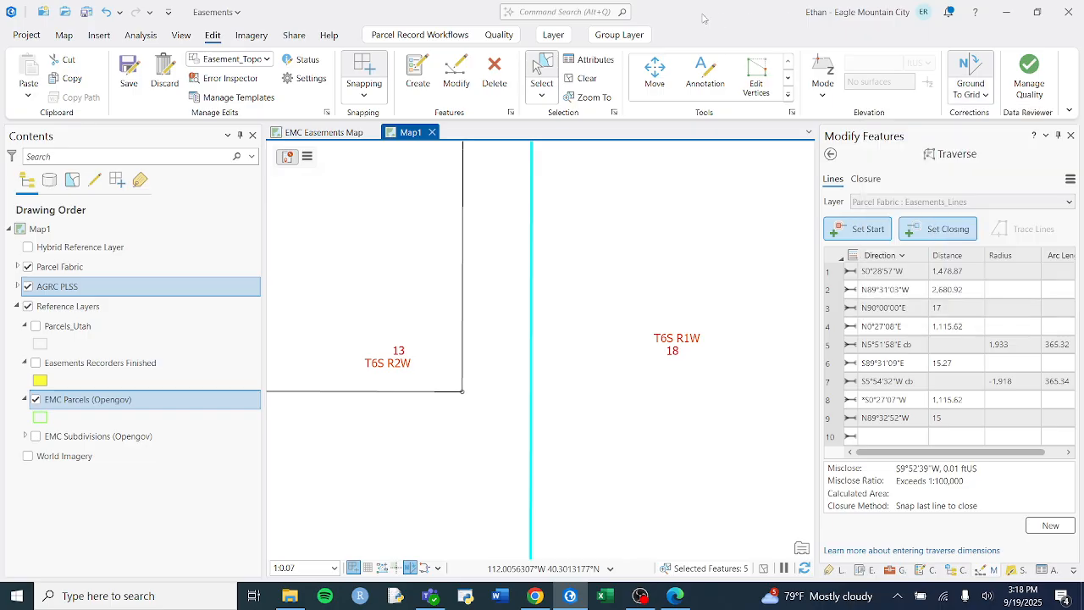
left_click(971, 89)
left_click(1008, 149)
key("Right")
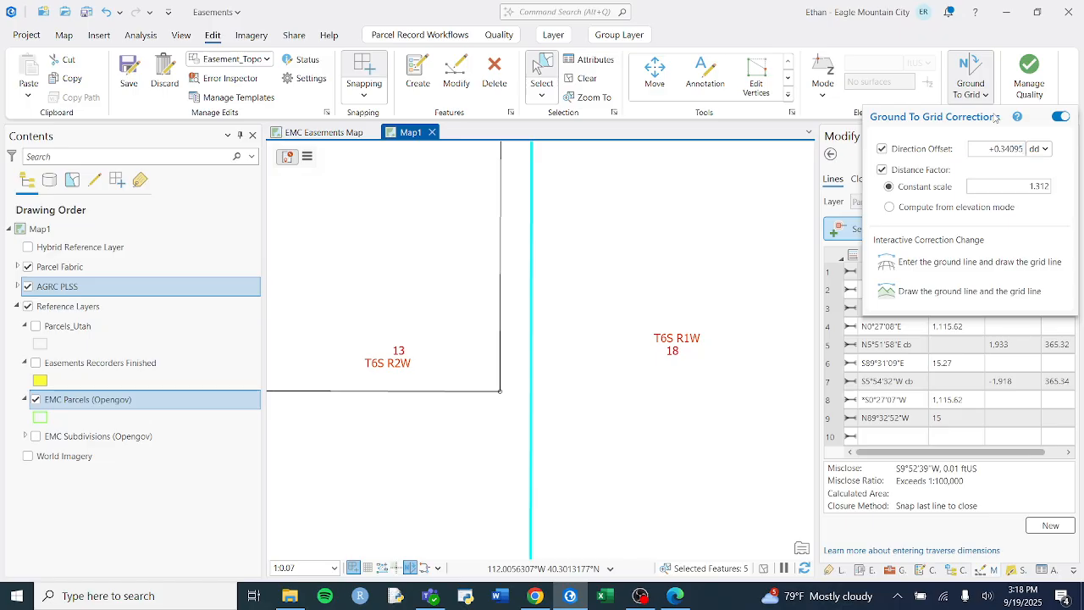
left_click(756, 16)
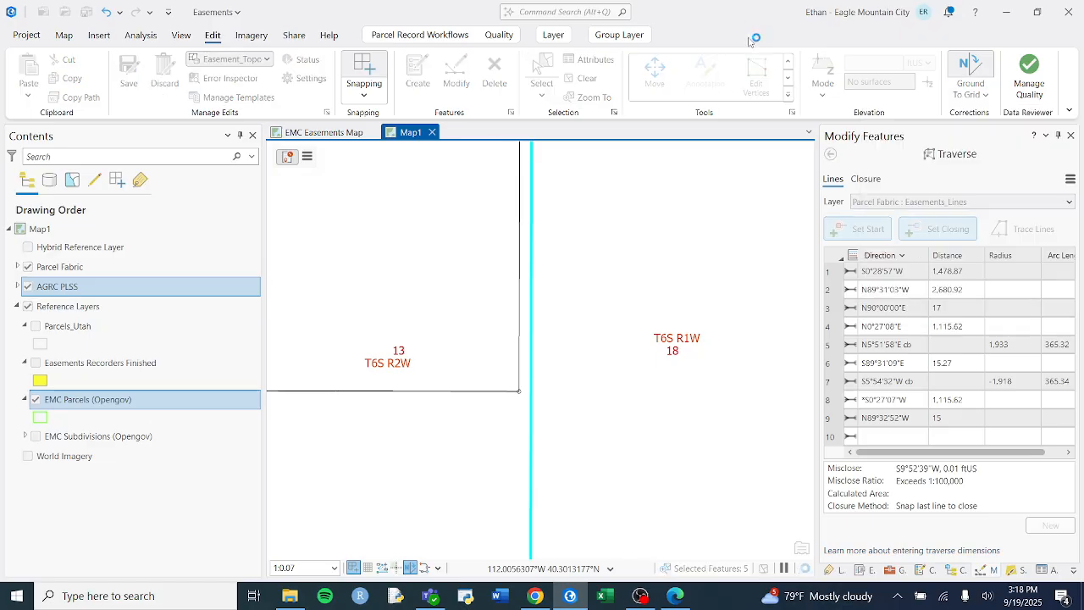
- Refine the Ground To Grid direction offset to +0.340976 decimal degrees
left_click(960, 99)
left_click(1018, 150)
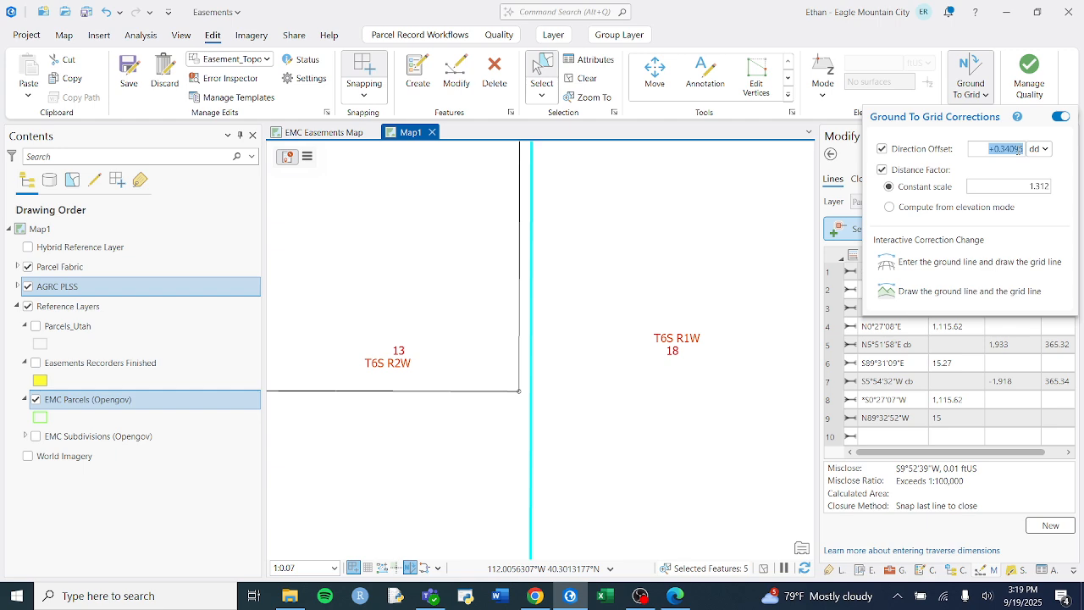
key("Right")
left_click(770, 15)
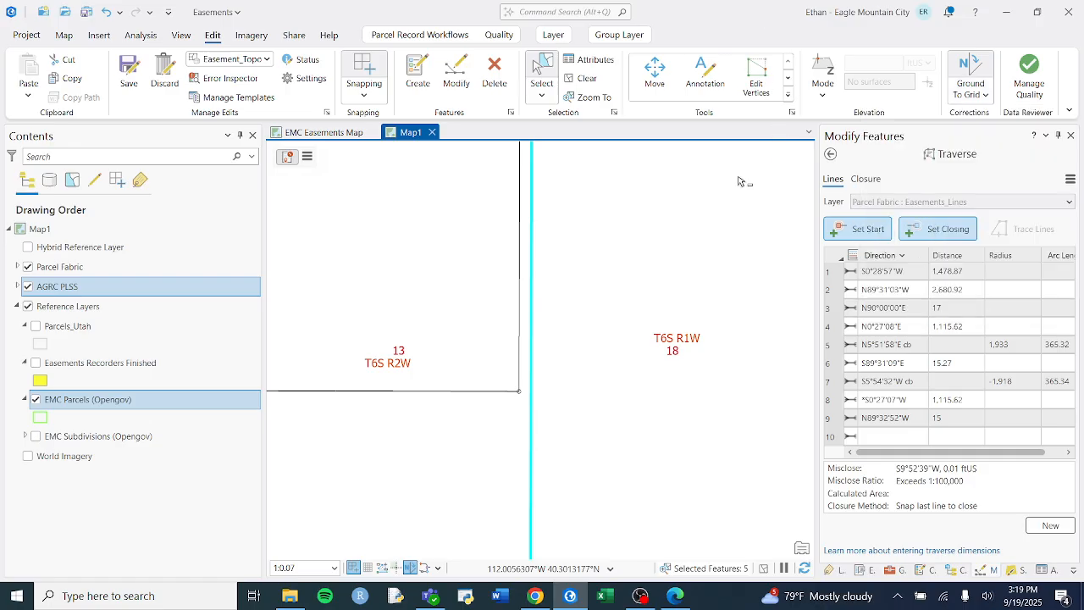
left_click(971, 92)
left_click(1016, 149)
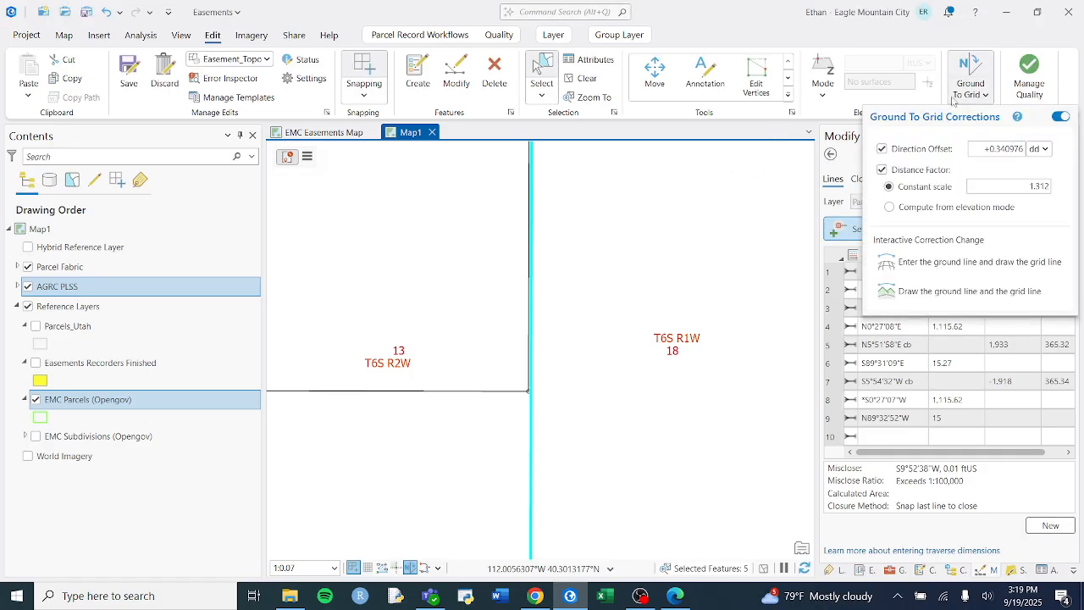
left_click(705, 19)
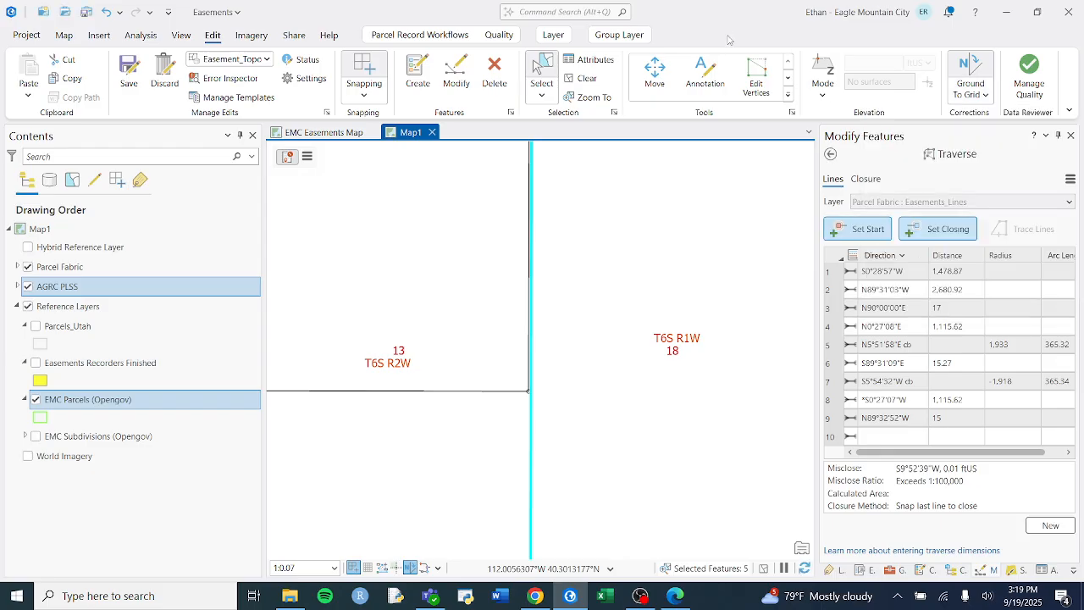
- Try slightly larger Ground To Grid direction offsets of +0.340978 and +0.34098 decimal degrees
left_click(970, 91)
left_click(1022, 149)
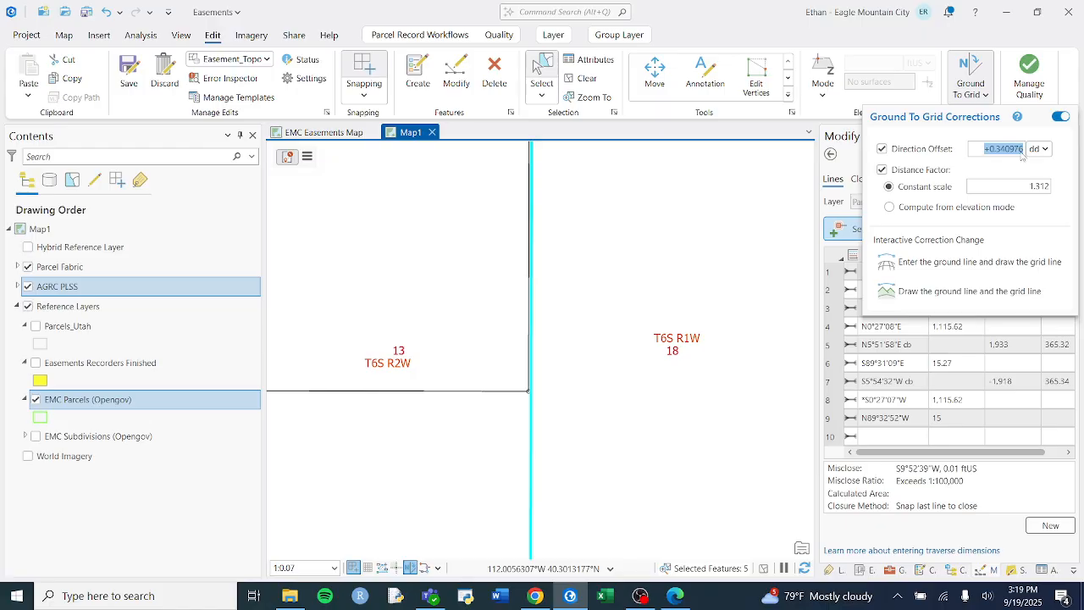
left_click(1019, 149)
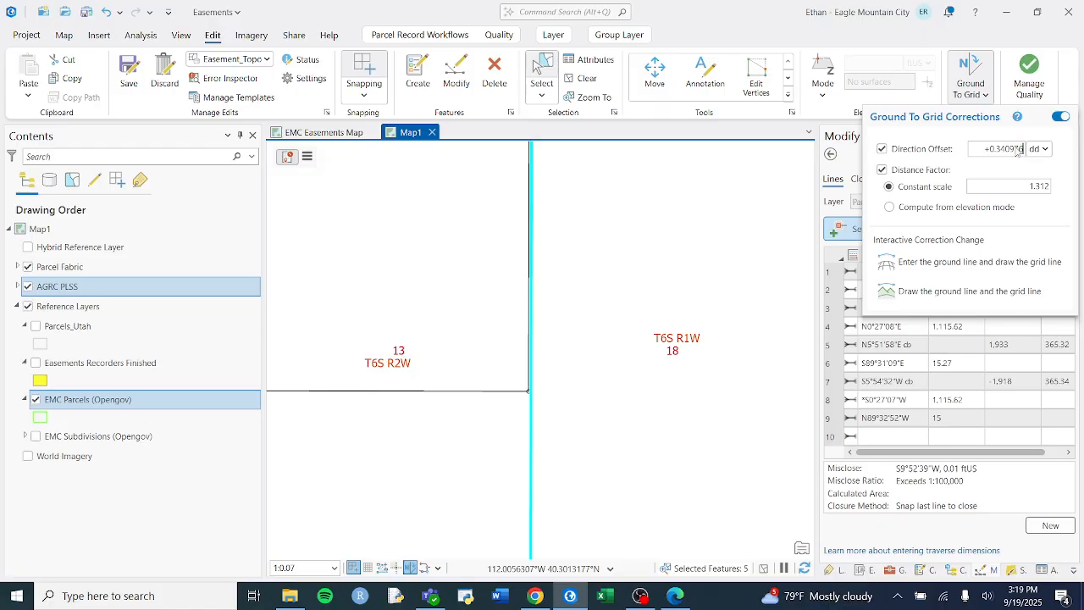
left_click(758, 29)
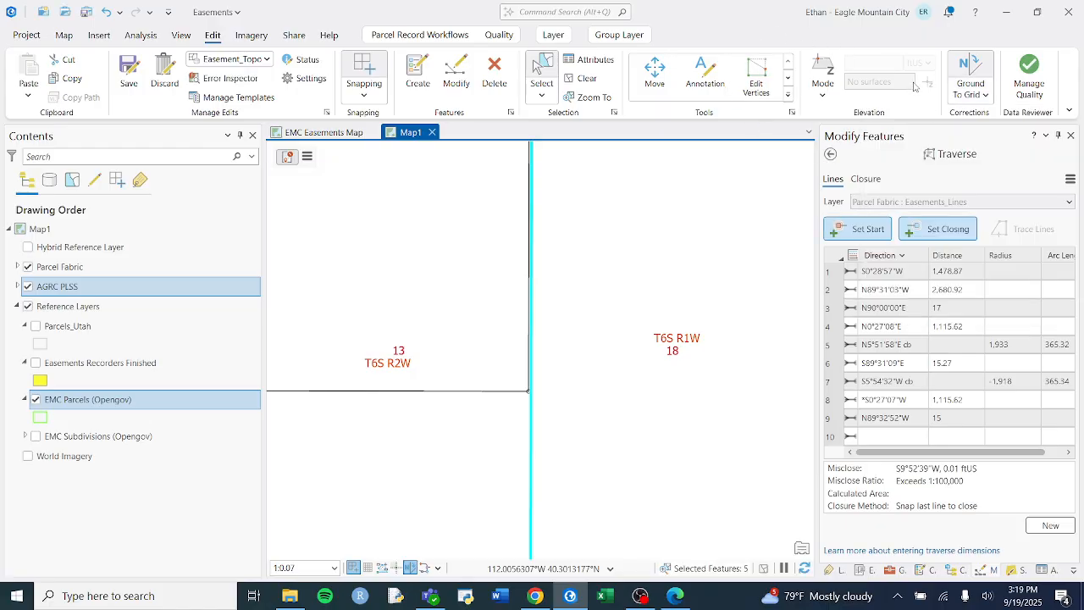
left_click(970, 85)
left_click(1022, 150)
left_click(1021, 150)
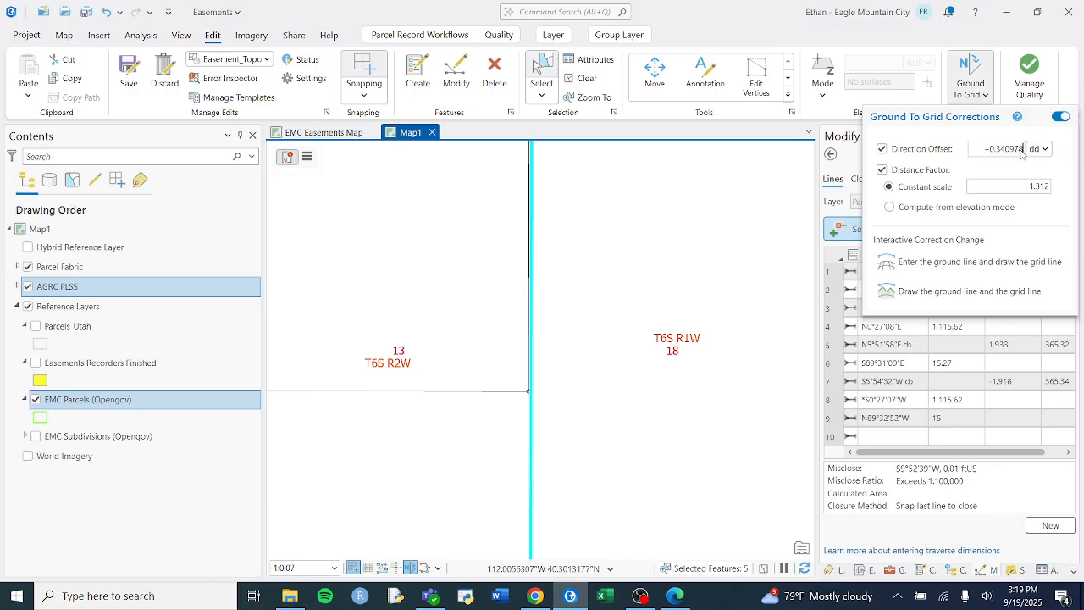
key("BackSpace")
key("BackSpace")
left_click(747, 17)
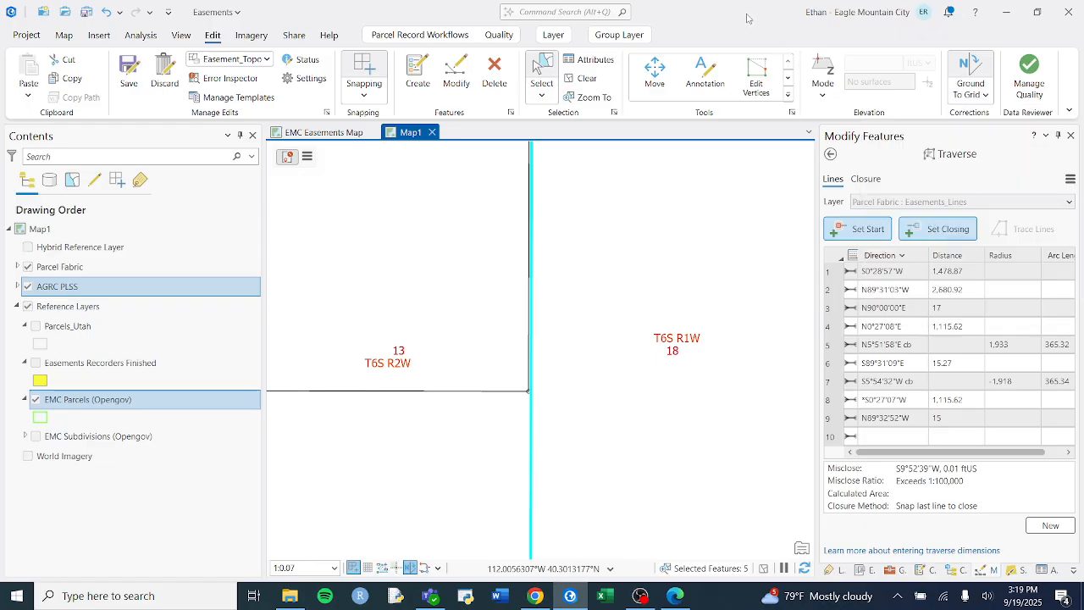
- Try a Ground To Grid direction offset of +0.3401 decimal degrees
left_click(970, 84)
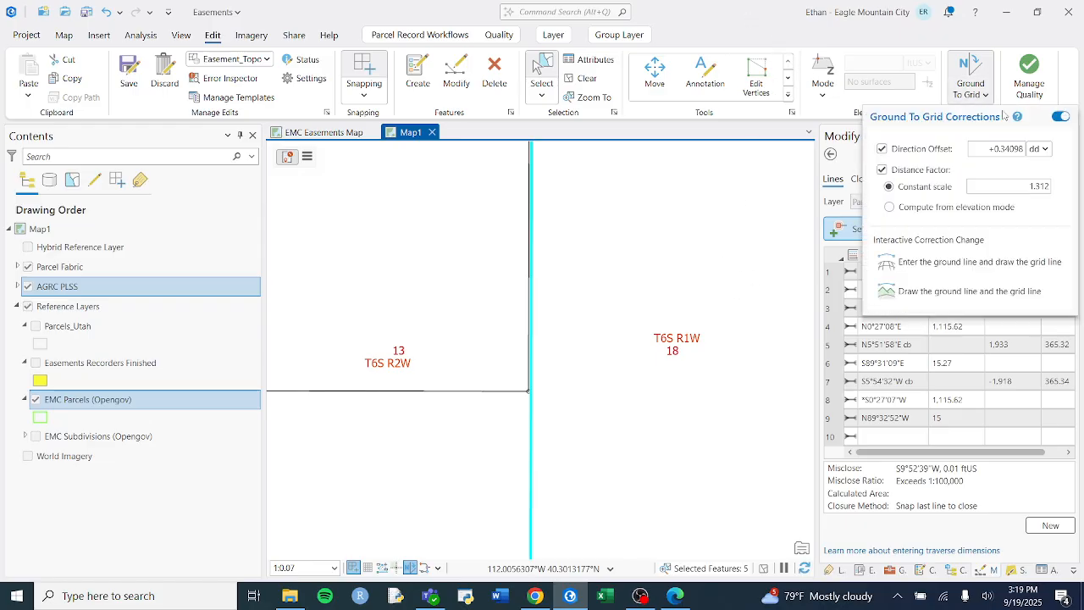
left_click(1014, 147)
key("Right")
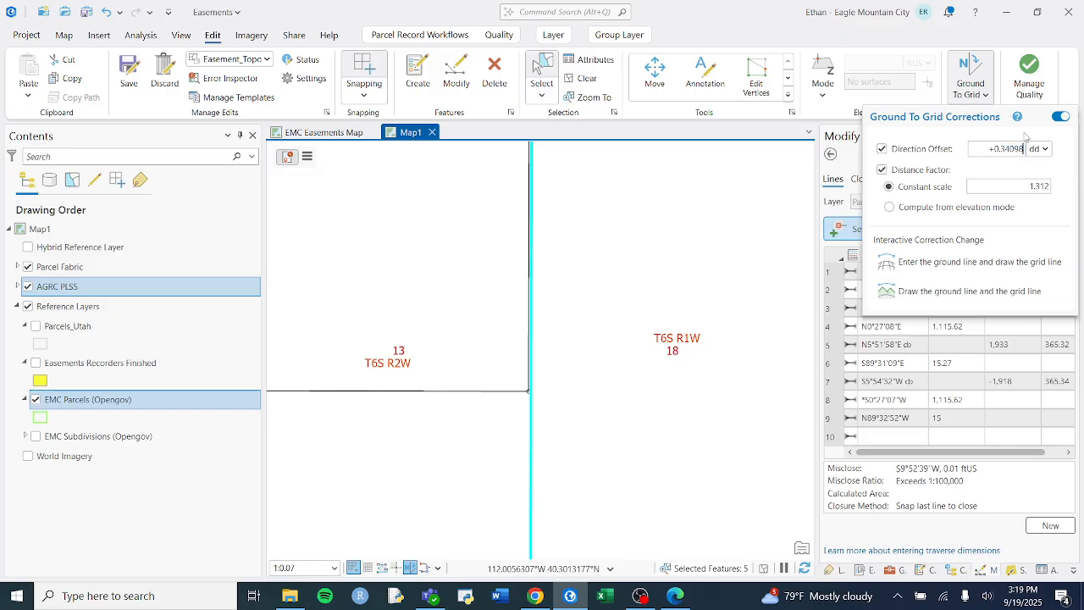
left_click(758, 19)
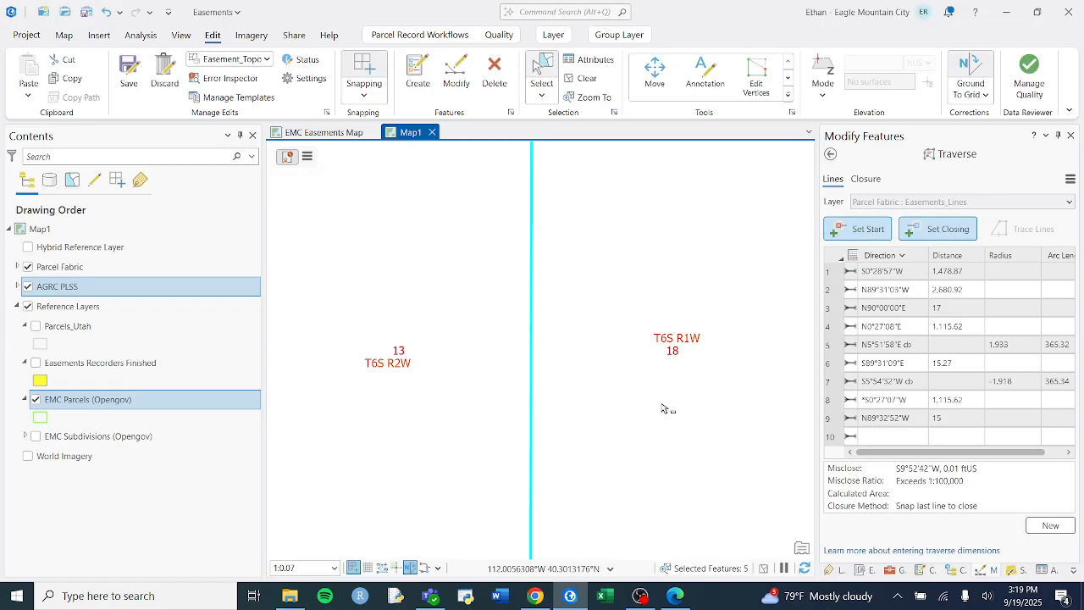
- Correct the Ground To Grid direction offset so that the southern end of course 1 meets the section line
scroll(665, 398, "down", 3)
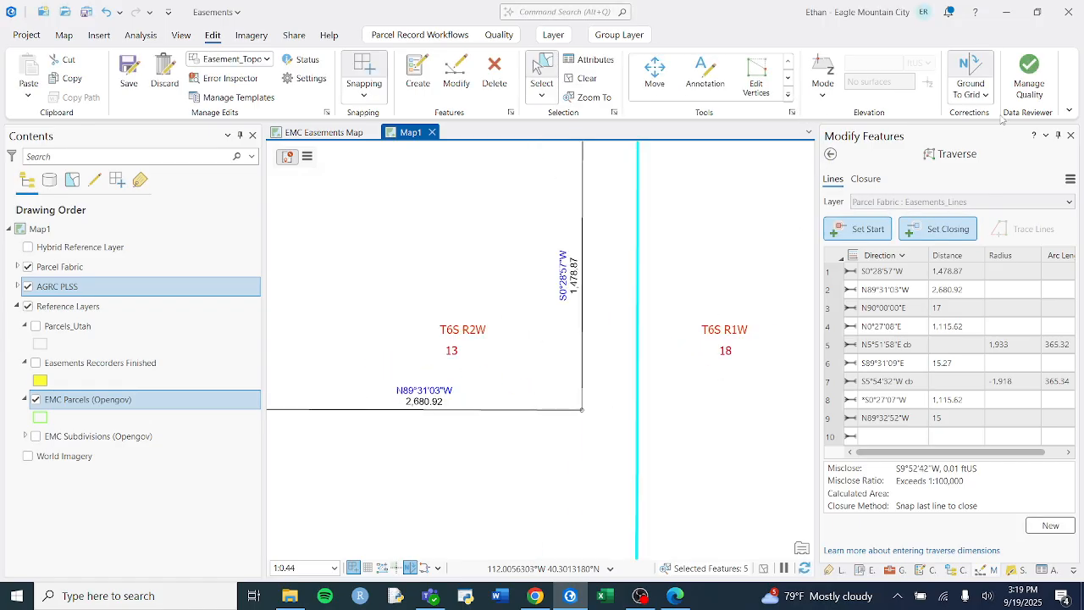
left_click(975, 95)
double_click(1021, 148)
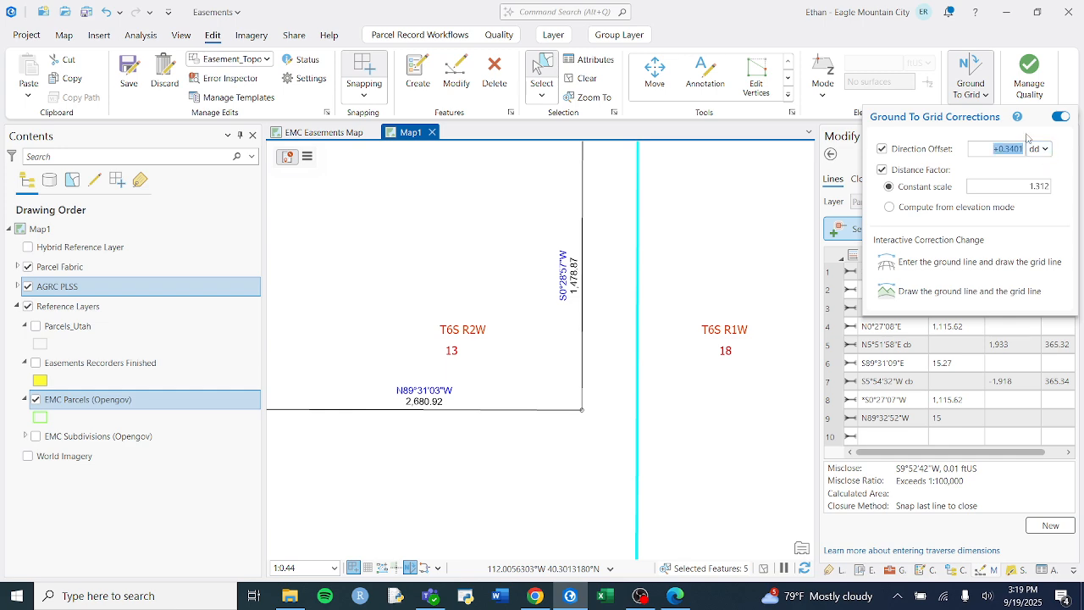
key("Right")
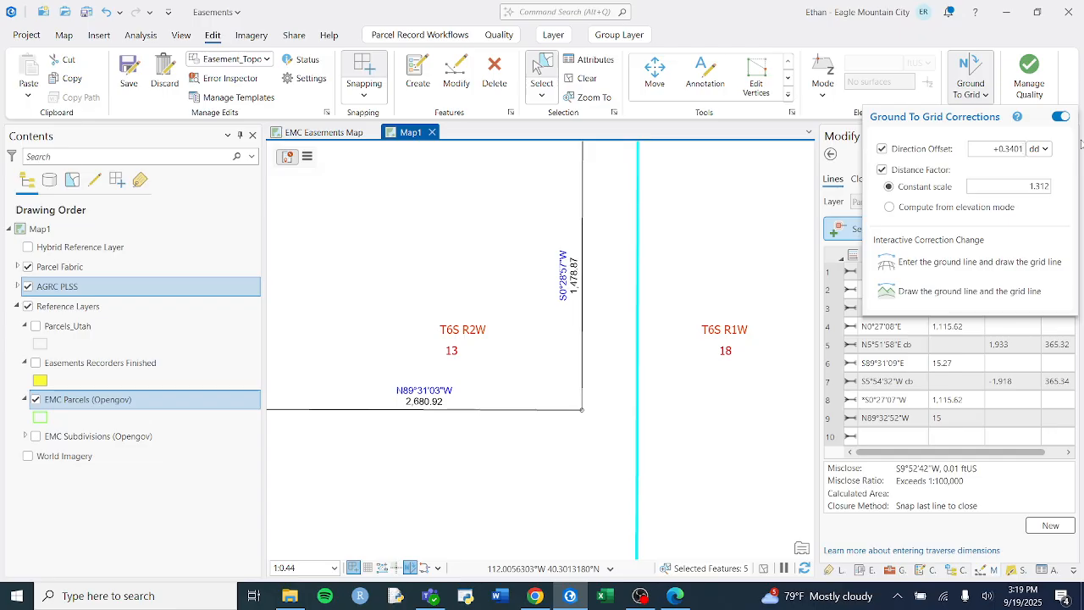
key("Return")
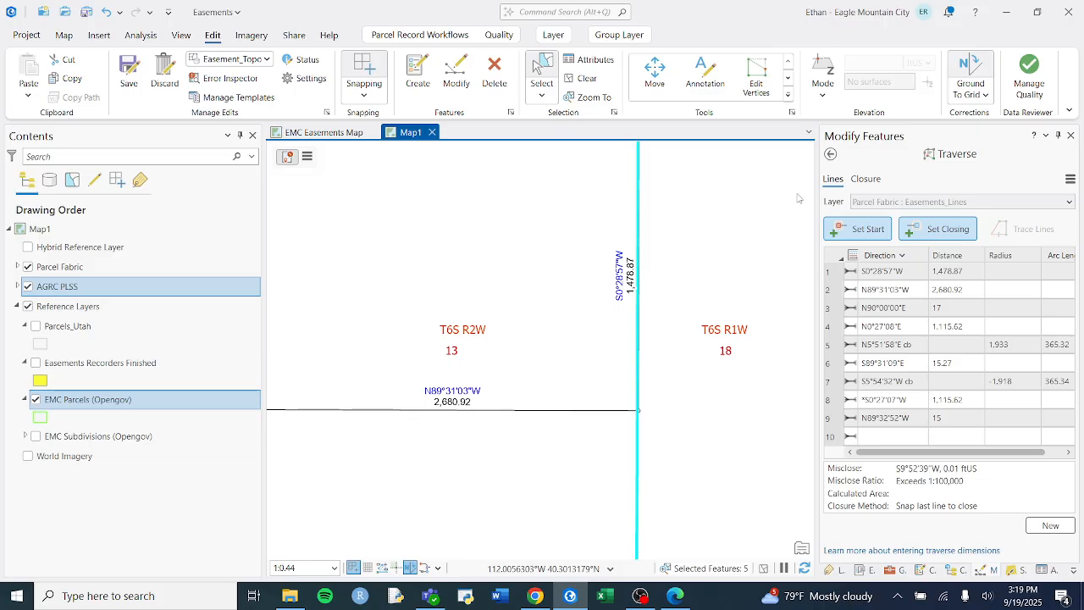
- Inspect the southern end of course 1 against the section line and highlight the whole course on the map
scroll(643, 410, "up", 2)
scroll(641, 412, "up", 2)
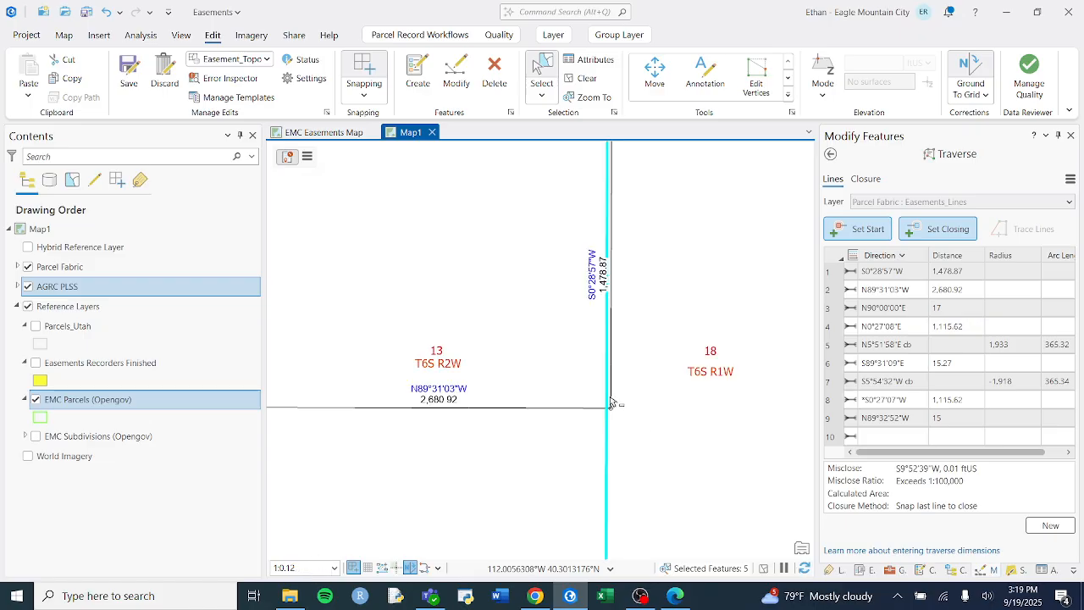
scroll(624, 391, "down", 5)
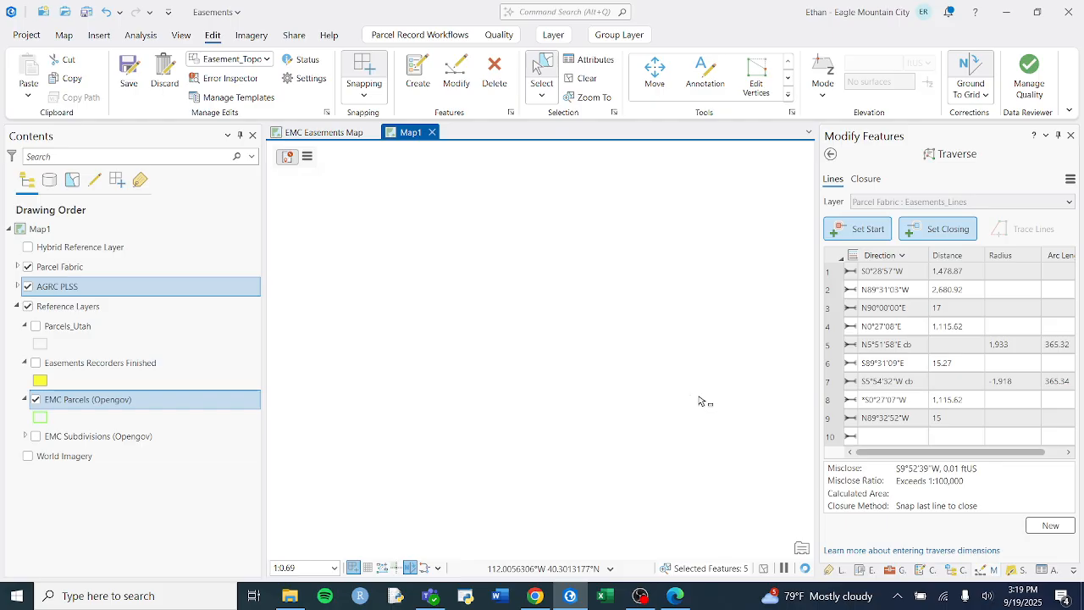
scroll(720, 409, "down", 3)
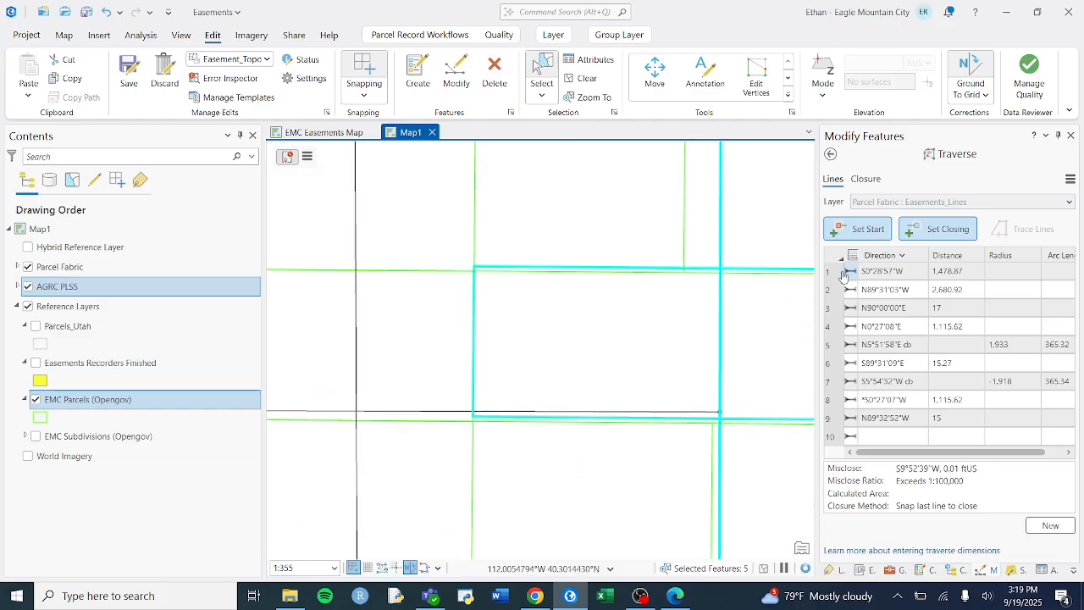
scroll(745, 462, "down", 3)
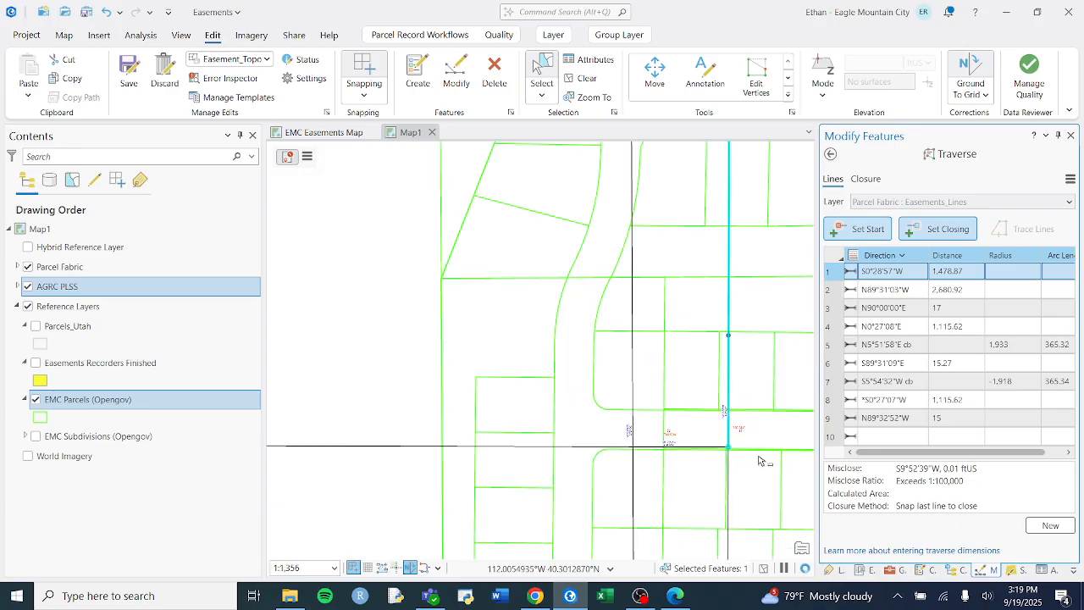
scroll(765, 454, "down", 5)
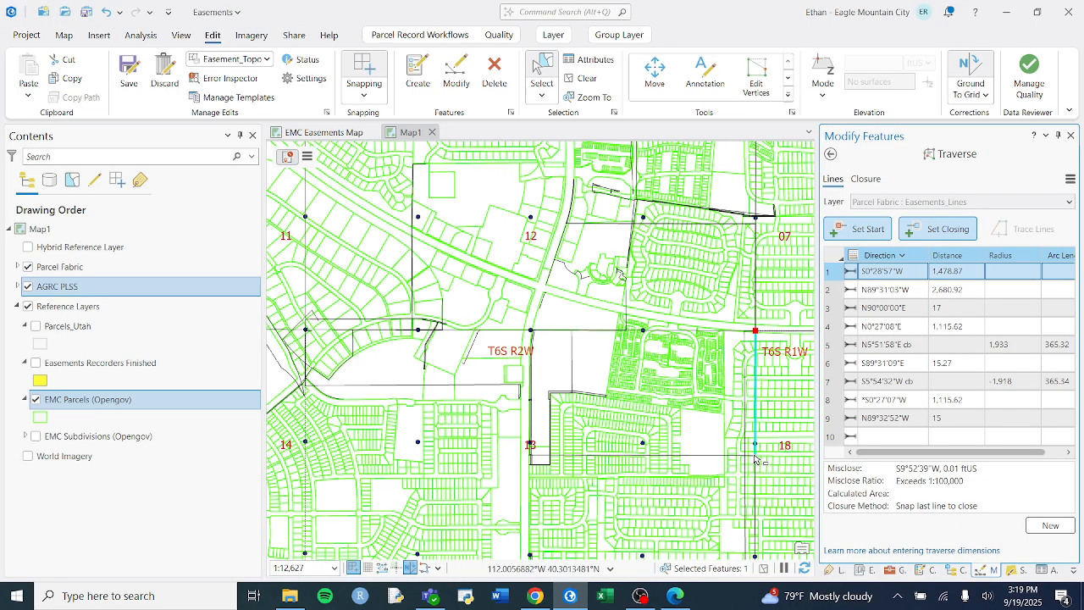
- Highlight course 2 and compare its western end at the road parcel line with the legal description in the settlement agreement PDF
left_click(834, 289)
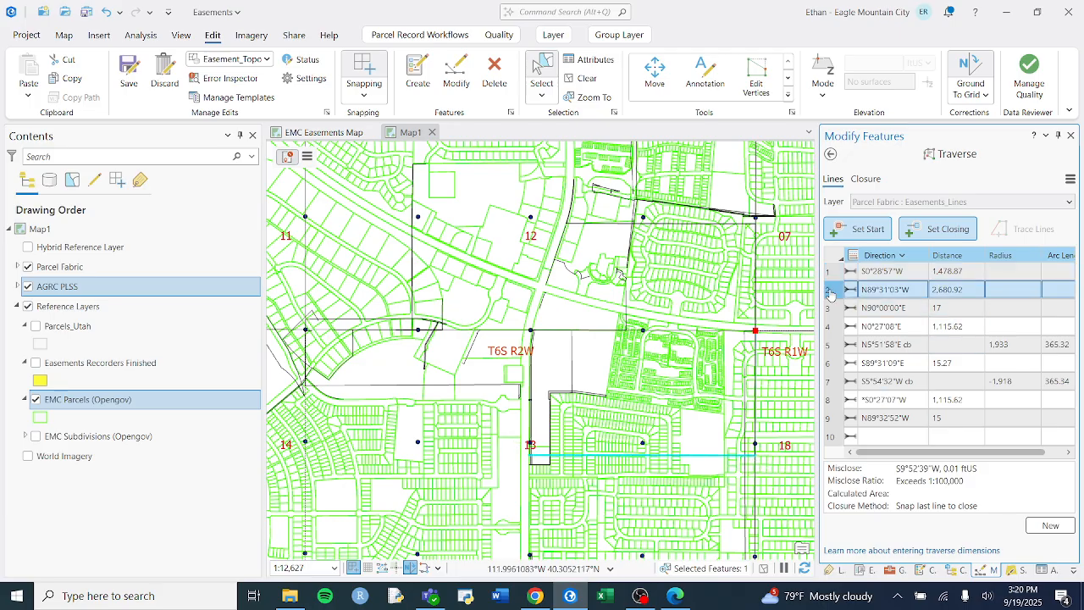
scroll(552, 461, "up", 10)
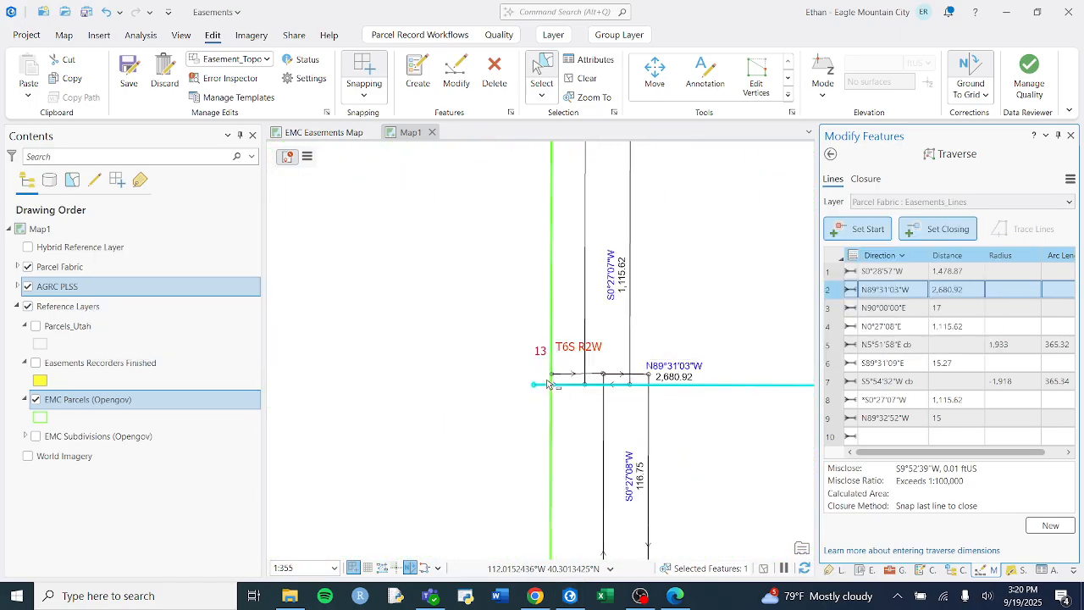
key("alt+Tab")
scroll(550, 305, "up", 2)
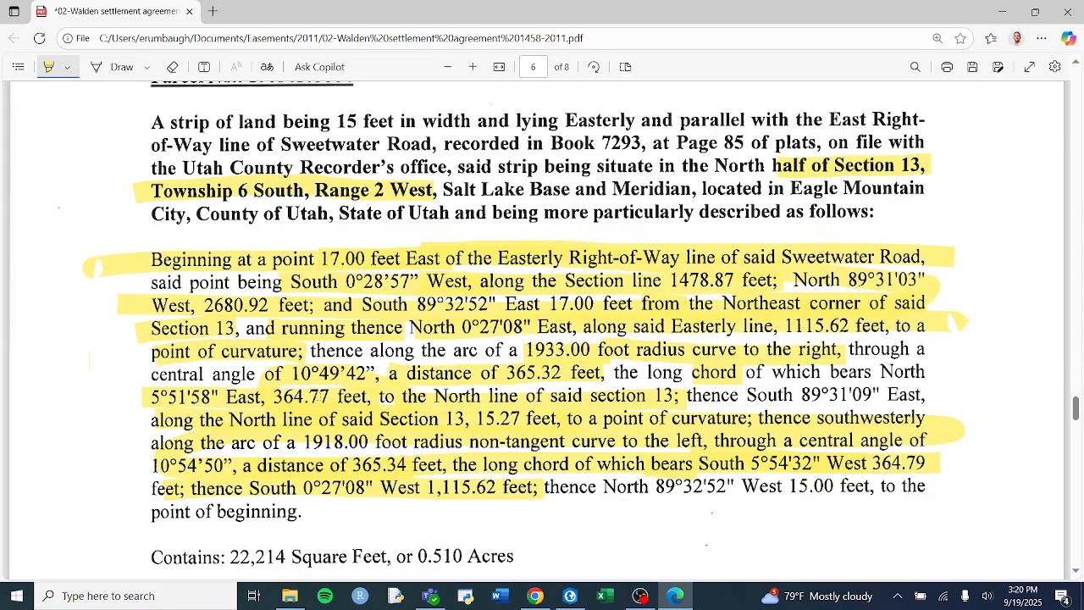
key("alt+Tab")
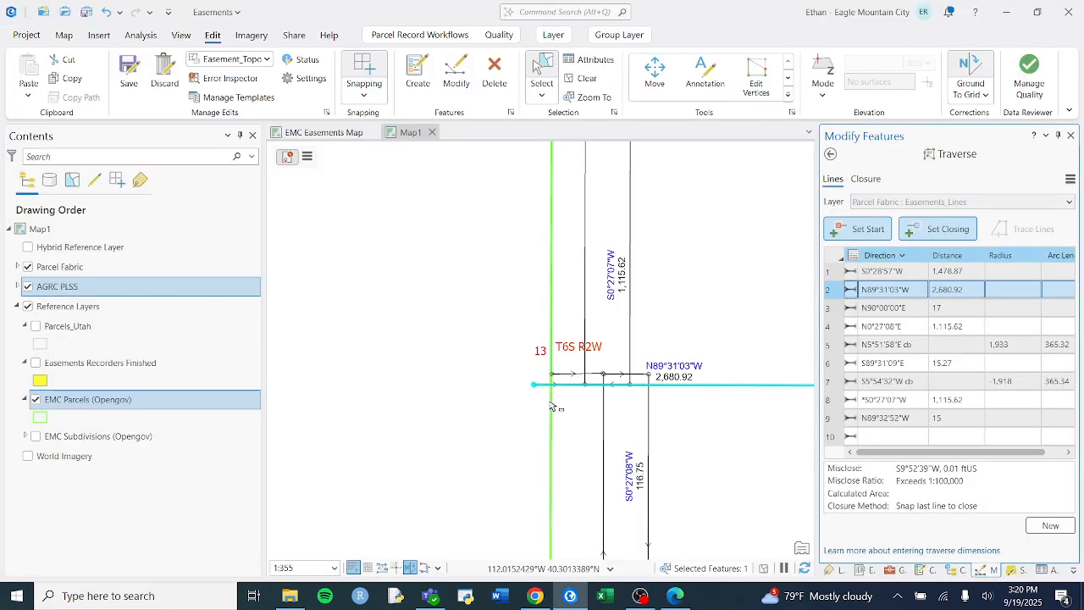
scroll(430, 382, "down", 2)
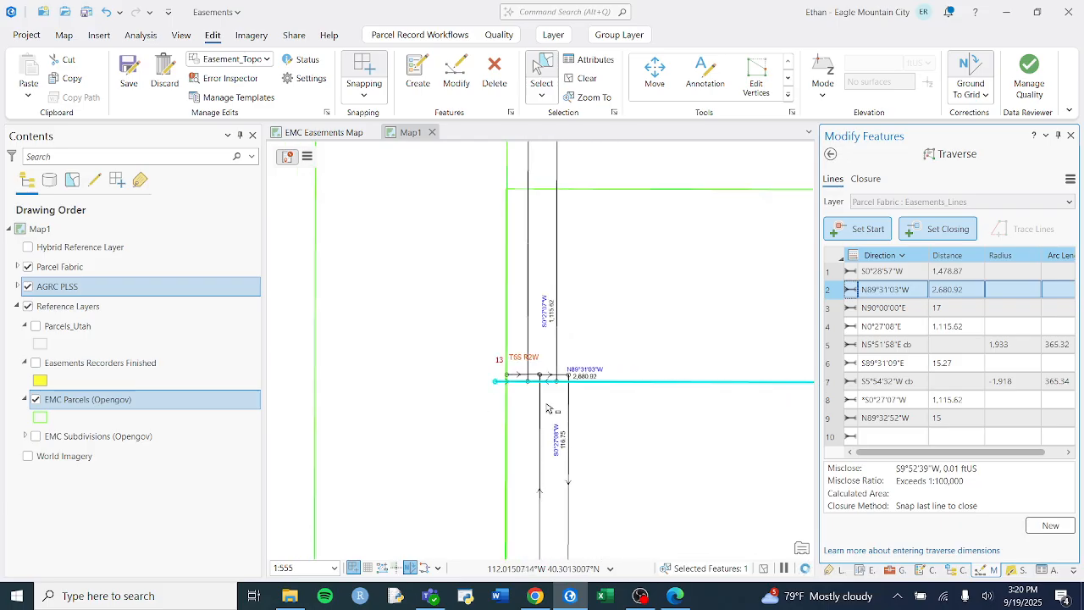
scroll(500, 383, "up", 4)
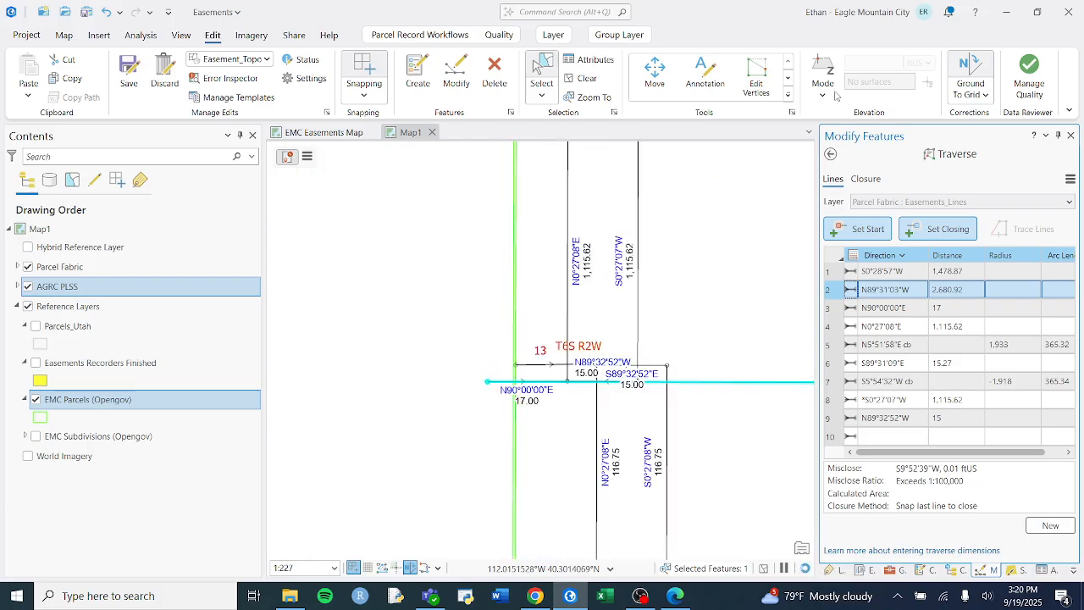
- Try Ground To Grid constant scale distance factors of 1.312 and 1.309, checking the western end of course 2 against the road parcel line
left_click(979, 88)
left_click_drag(1026, 186, 1058, 187)
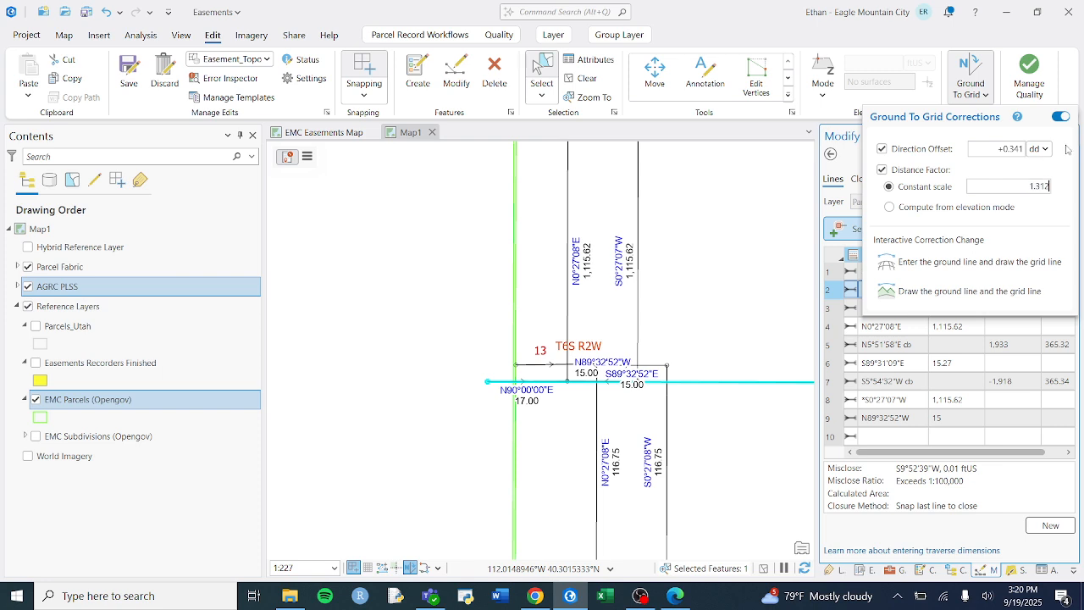
left_click(761, 22)
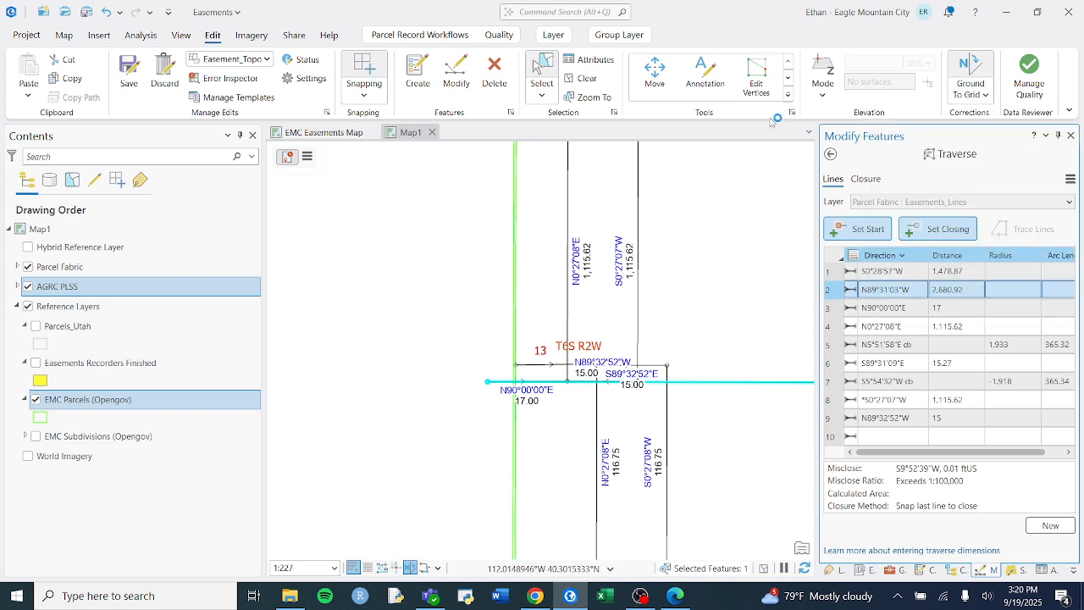
left_click(971, 83)
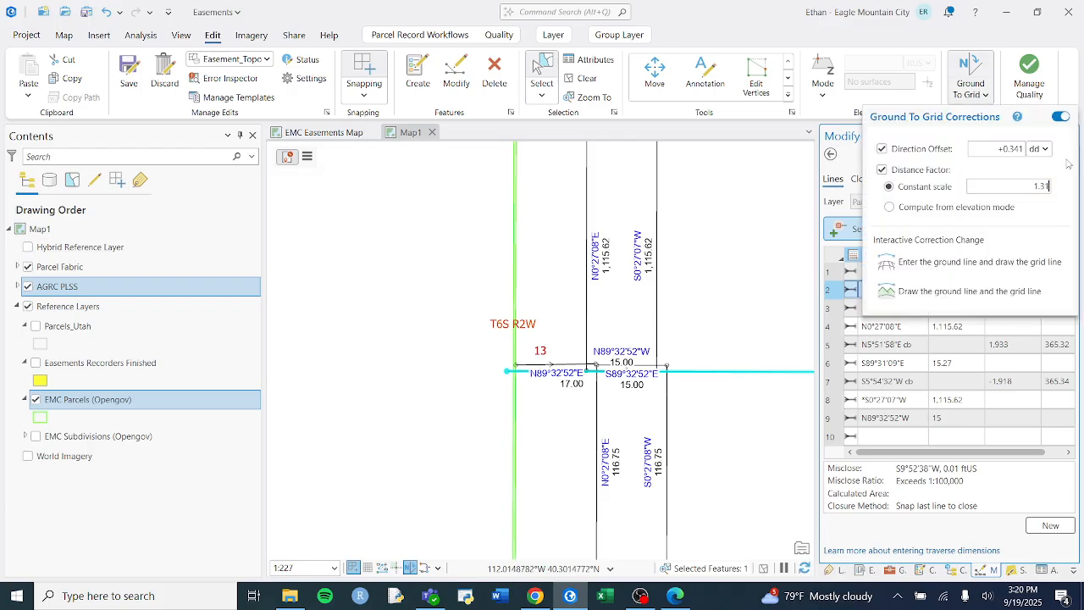
key("BackSpace")
key("Return")
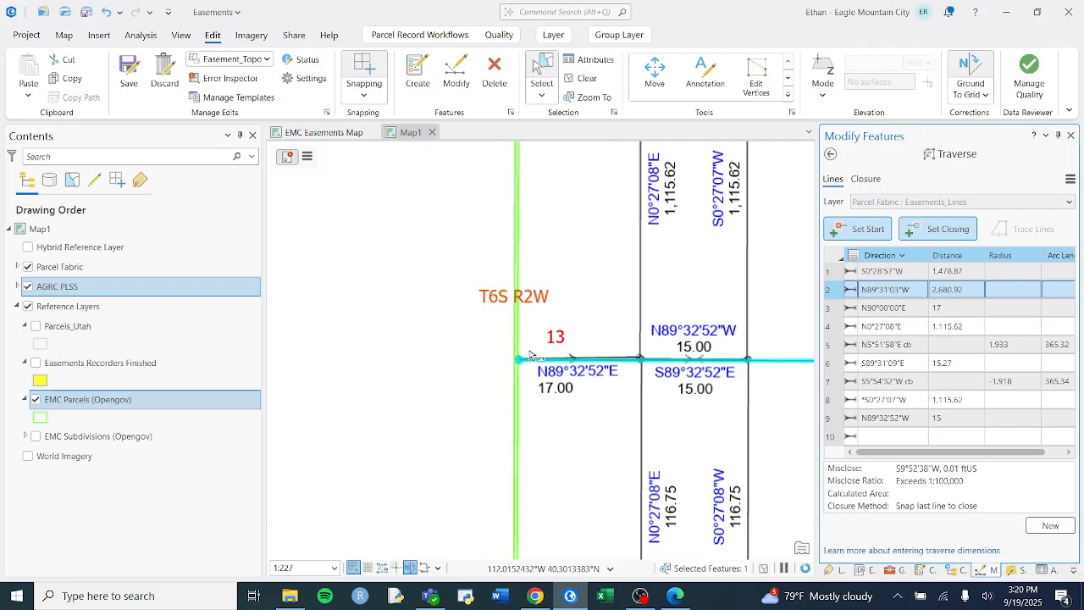
scroll(533, 365, "up", 5)
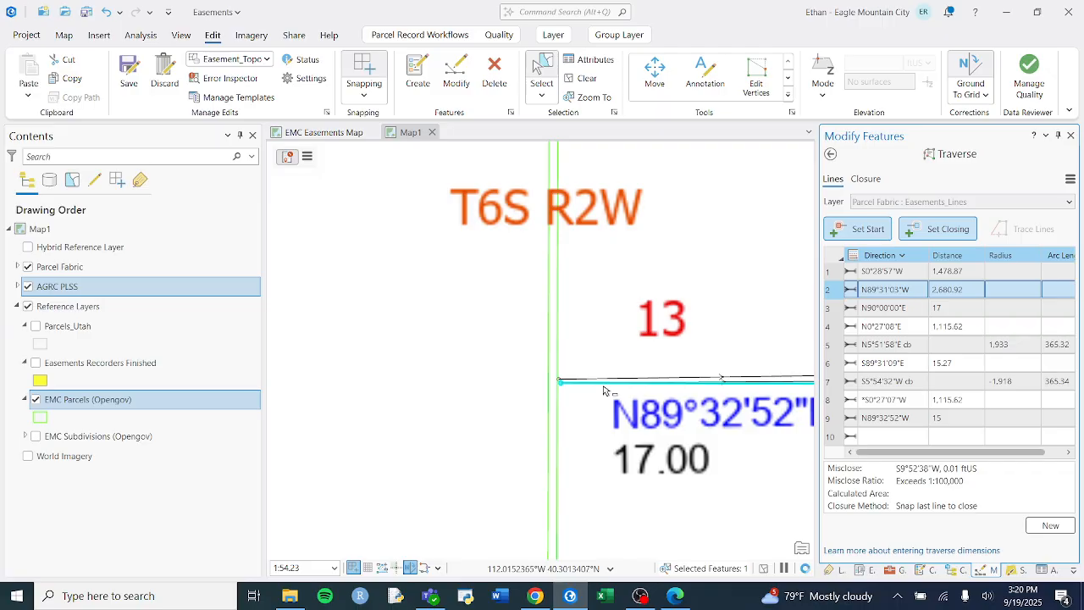
- Fine-tune the Ground To Grid constant scale distance factor to 1.3093 so that course 2 ends on the road parcel line
left_click(970, 77)
double_click(1035, 192)
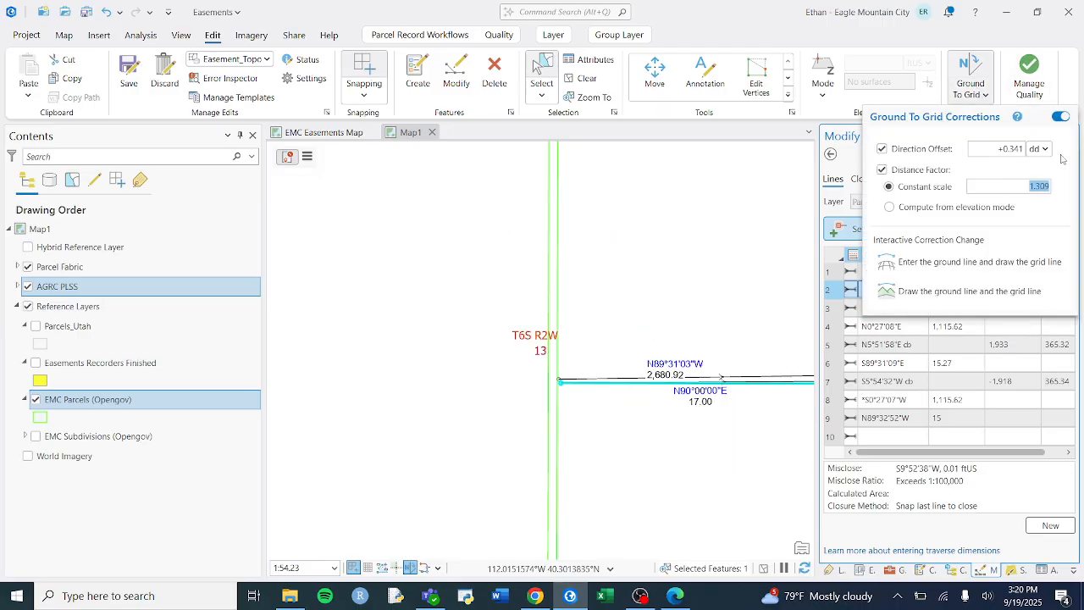
left_click(739, 13)
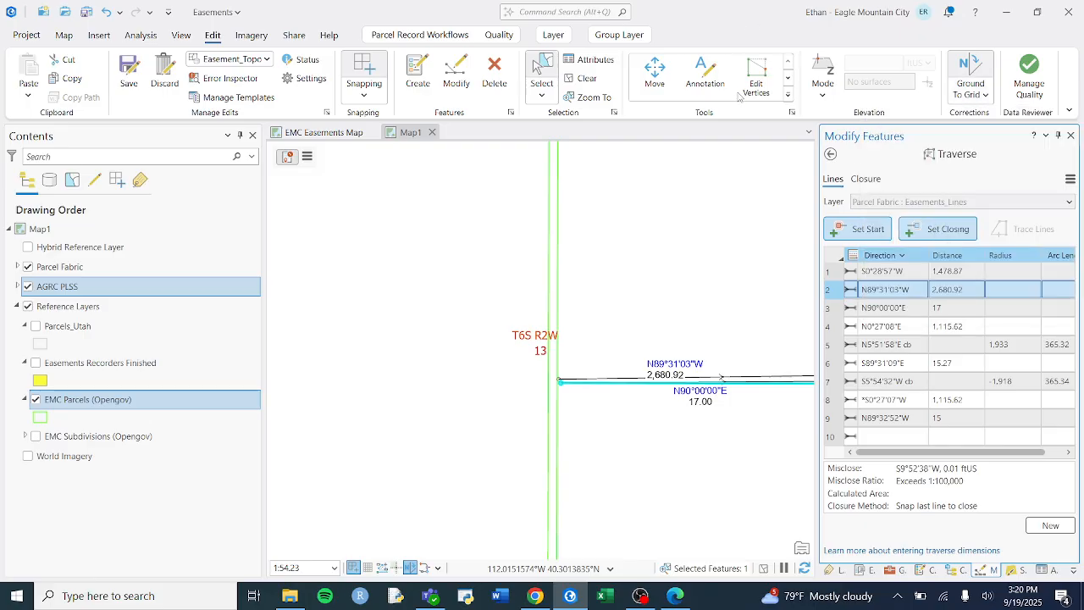
left_click(985, 95)
double_click(1040, 187)
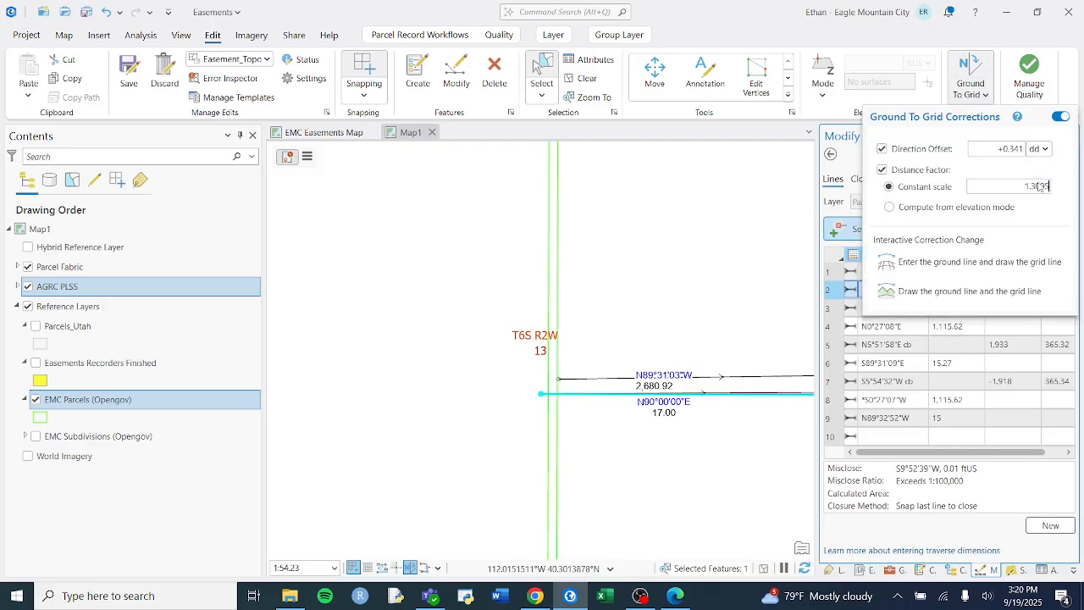
left_click(756, 10)
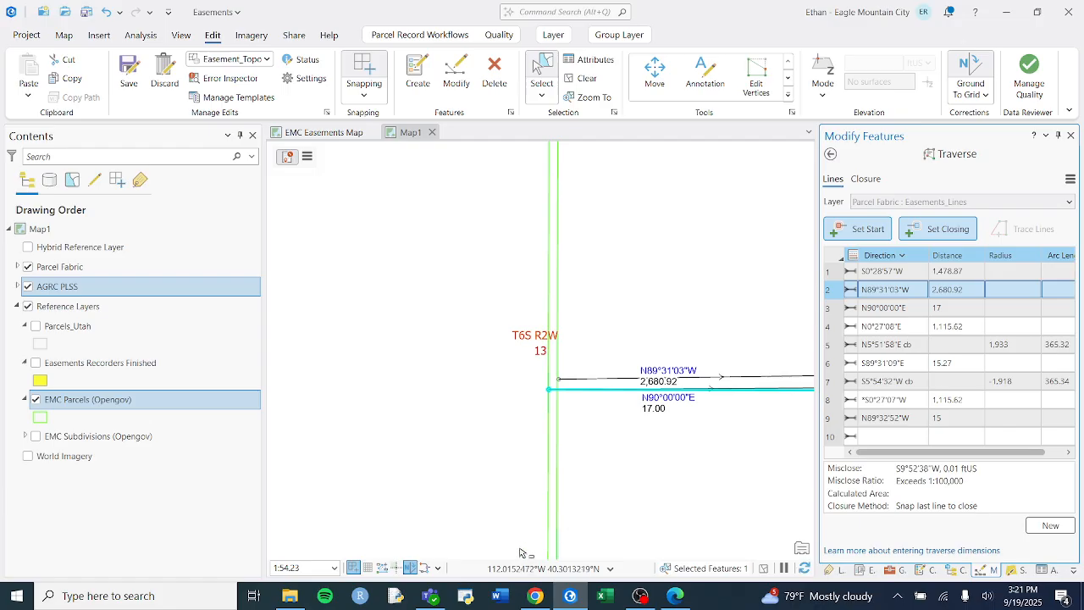
- Highlight courses 3 and 4 of the traverse in turn and check where they run on the map
scroll(391, 461, "down", 5)
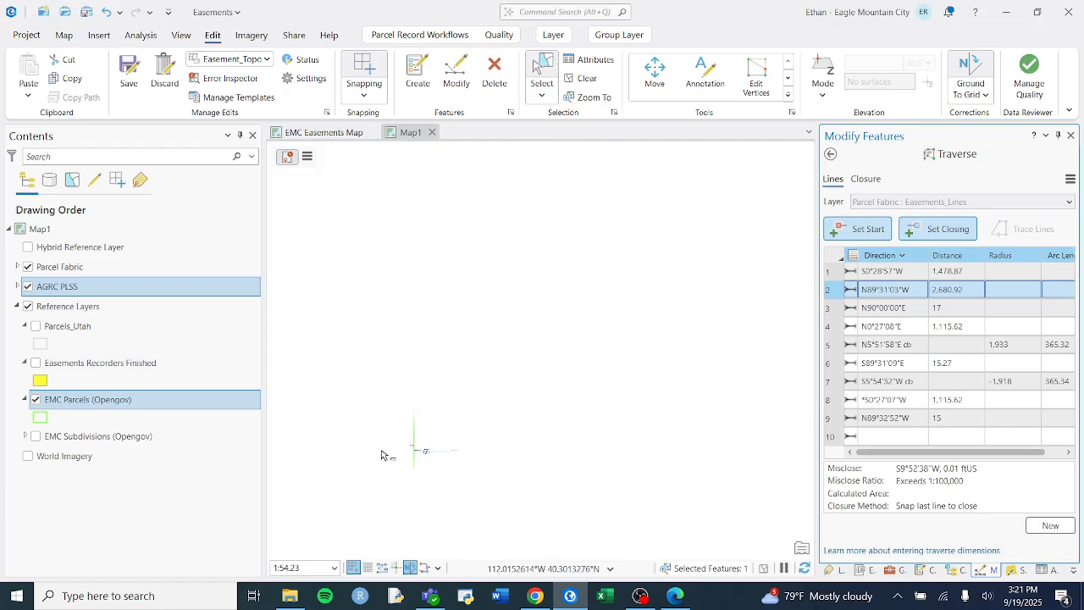
left_click(834, 311)
scroll(376, 382, "down", 1)
scroll(376, 382, "down", 2)
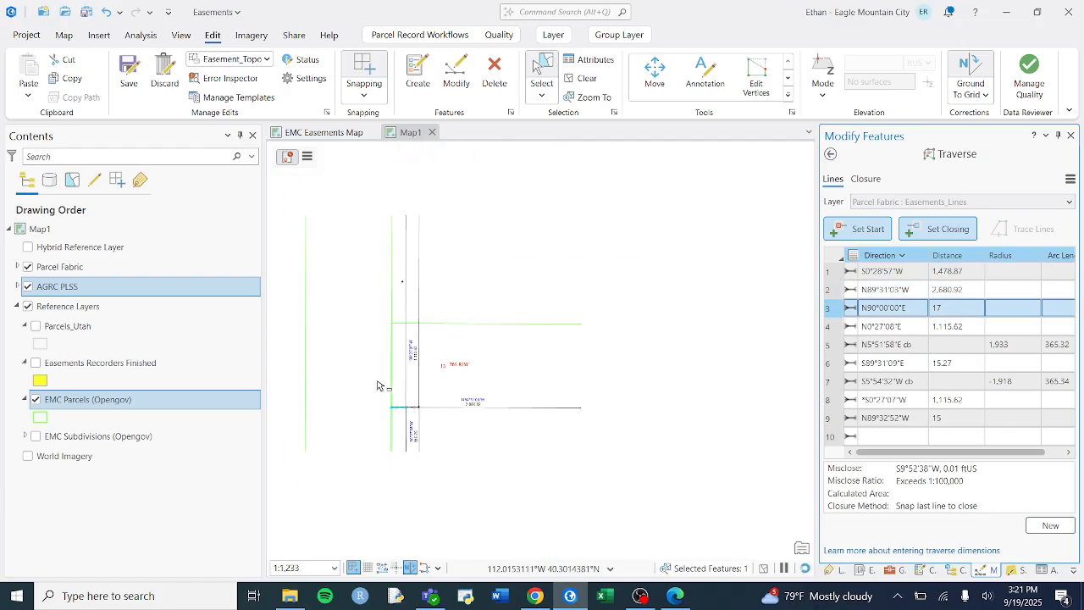
left_click(841, 330)
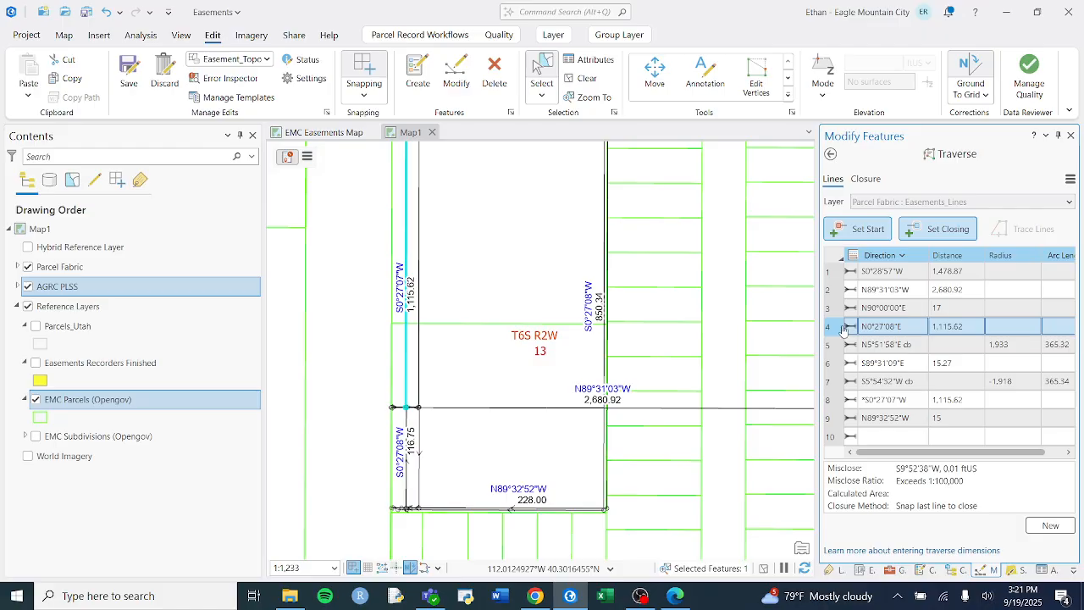
scroll(506, 530, "down", 2)
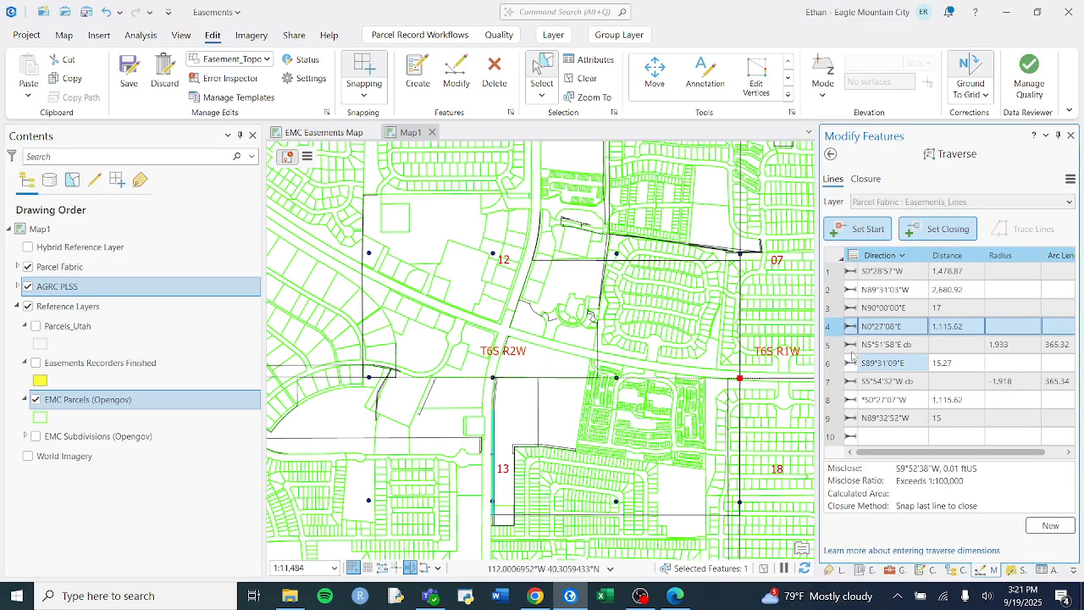
- Highlight course 5 and inspect its northern end against the section line and the curved road parcel boundary
left_click(838, 347)
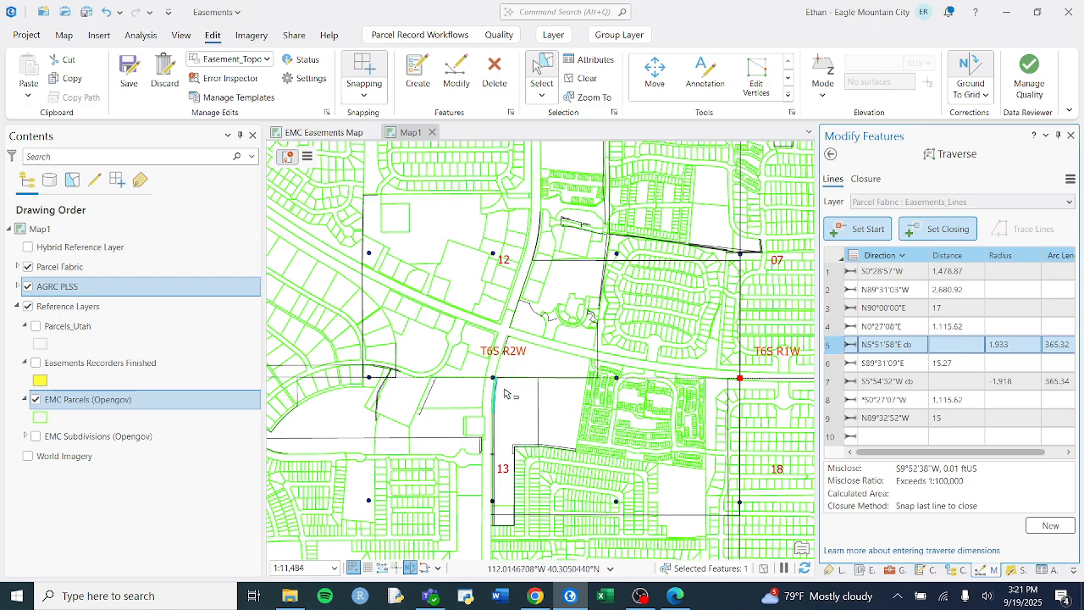
scroll(508, 392, "up", 3)
scroll(557, 373, "up", 4)
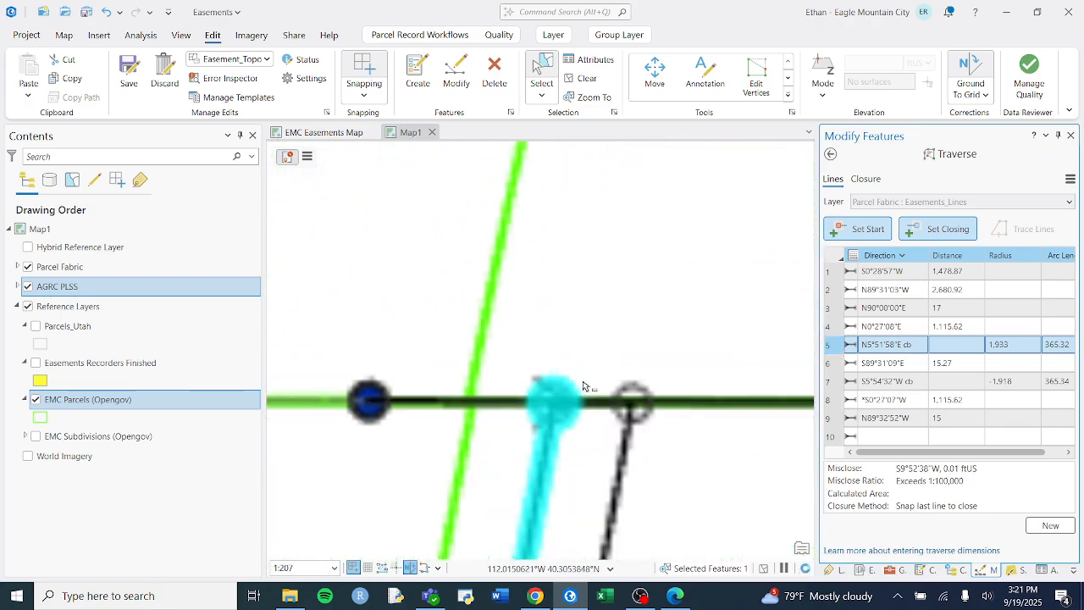
scroll(557, 398, "up", 4)
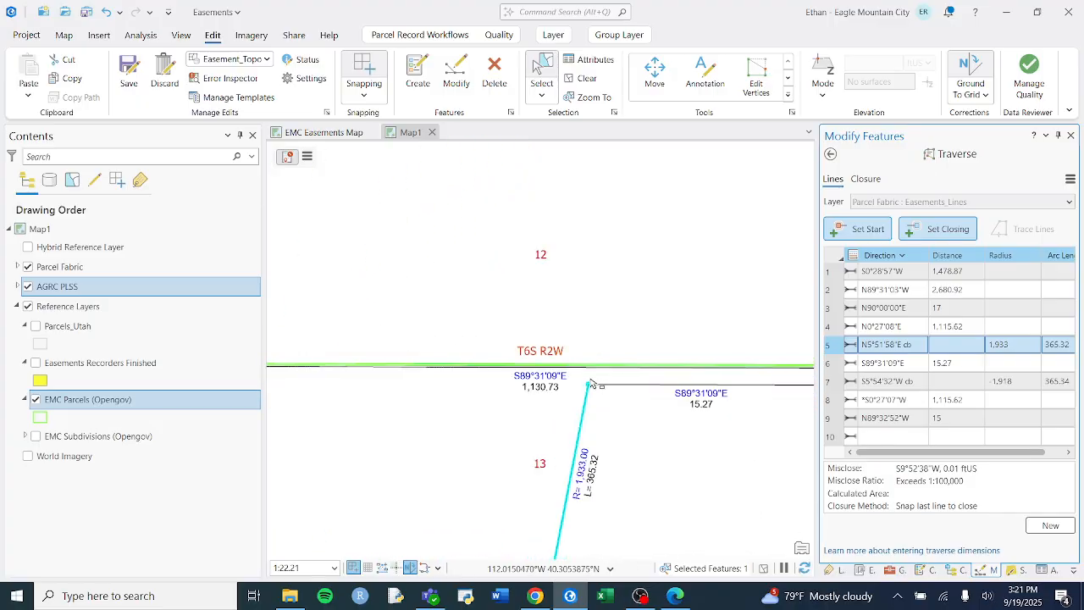
scroll(591, 383, "up", 3)
scroll(592, 384, "up", 1)
scroll(608, 398, "up", 1)
scroll(608, 400, "up", 1)
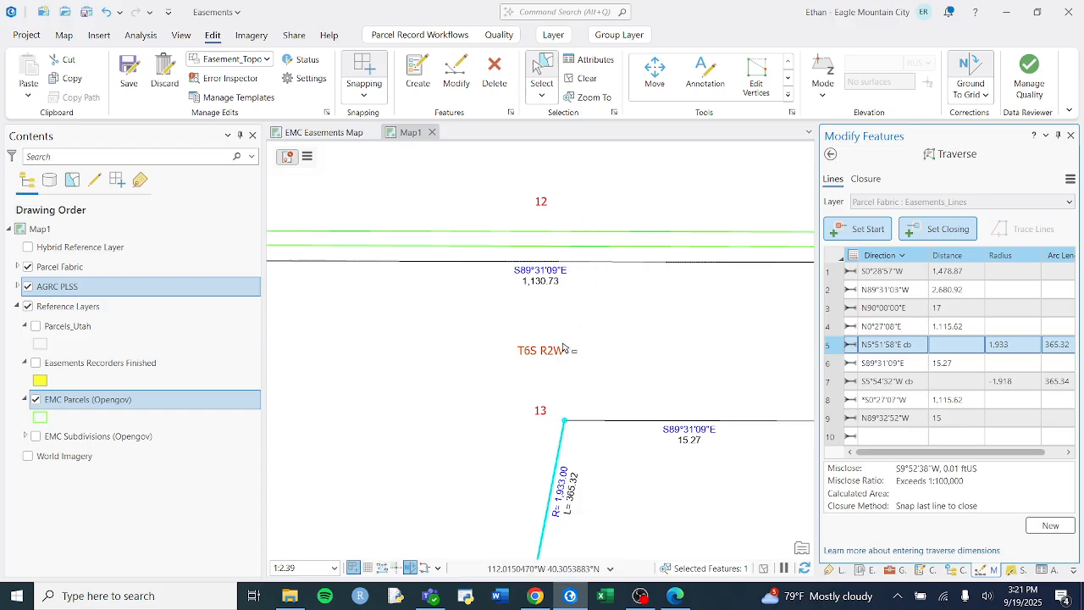
scroll(478, 330, "down", 10)
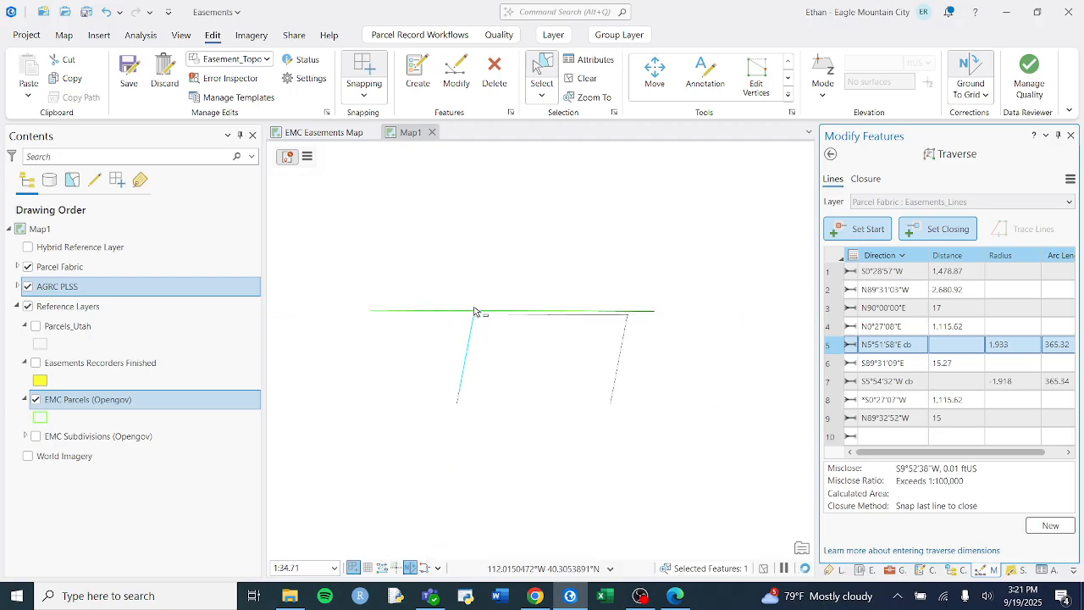
scroll(481, 311, "up", 10)
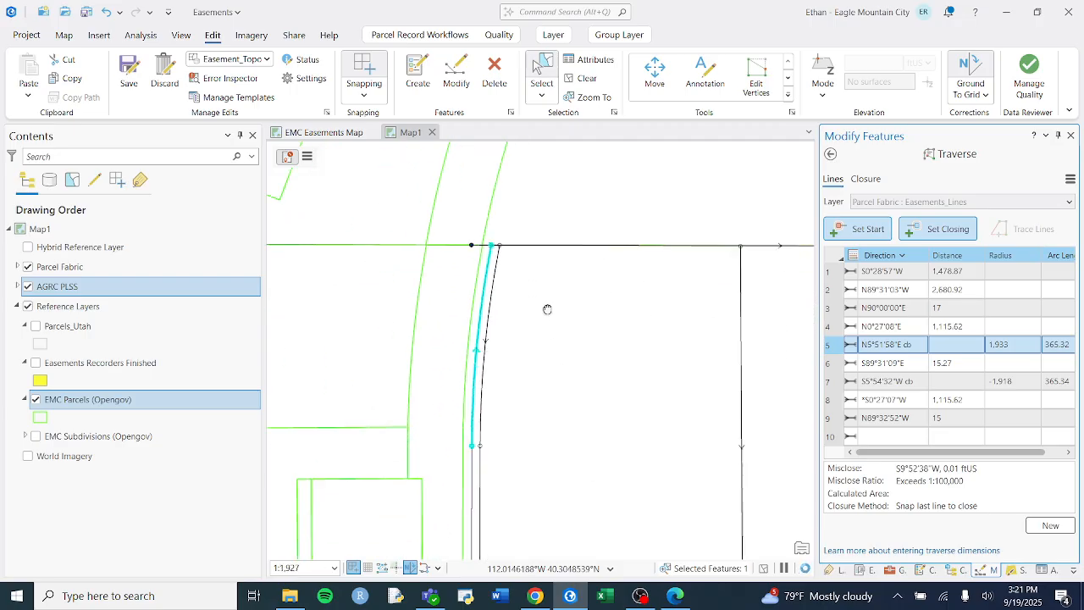
scroll(470, 231, "down", 3)
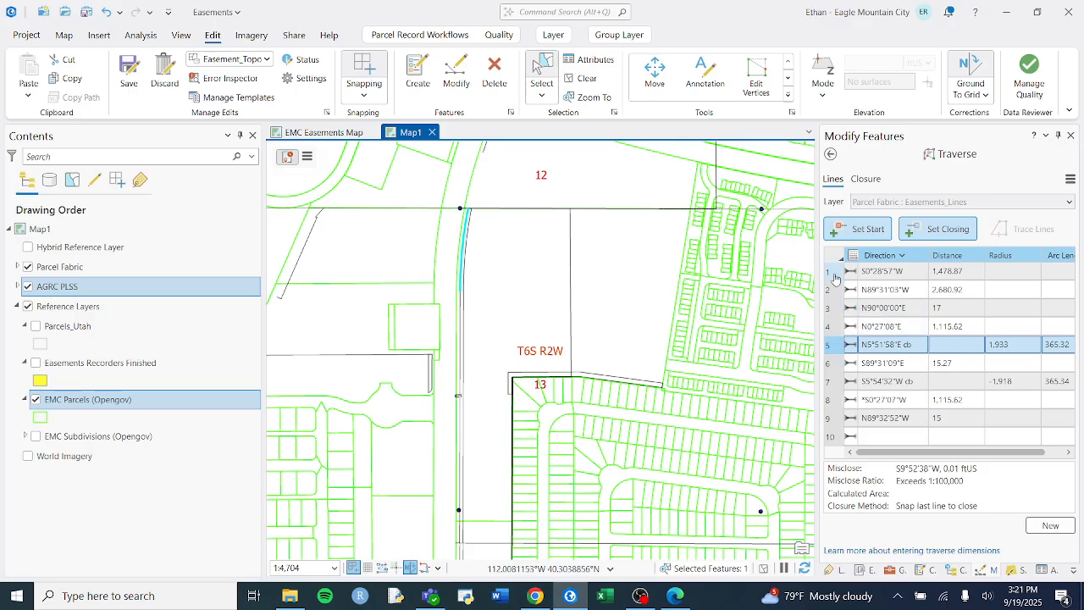
- Move the traverse's start point to the eastern endpoint of course 3, where the easement boundary begins
left_click(861, 229)
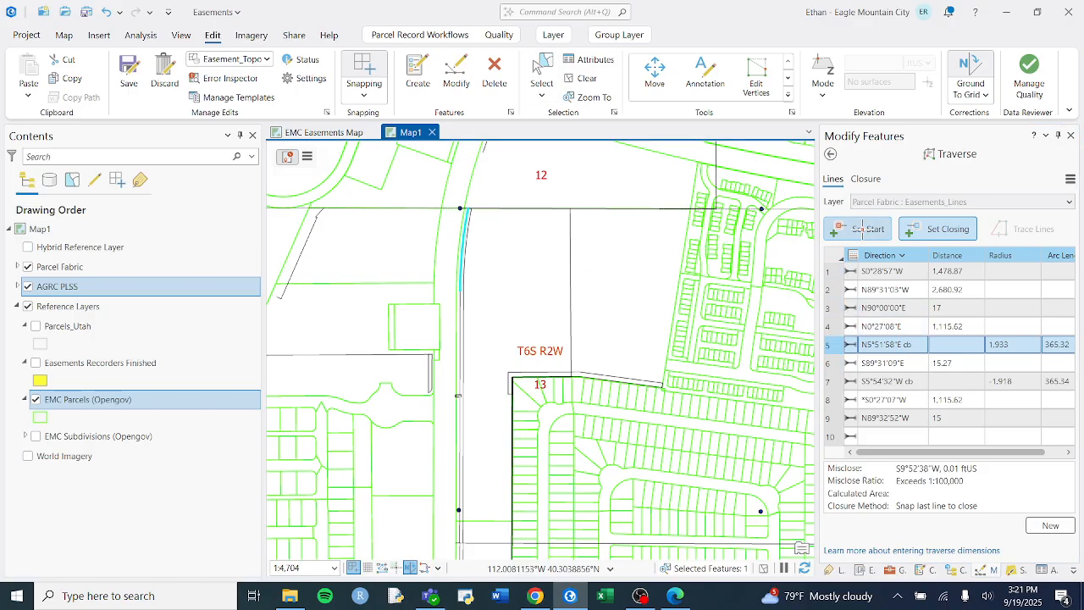
left_click_drag(535, 421, 552, 320)
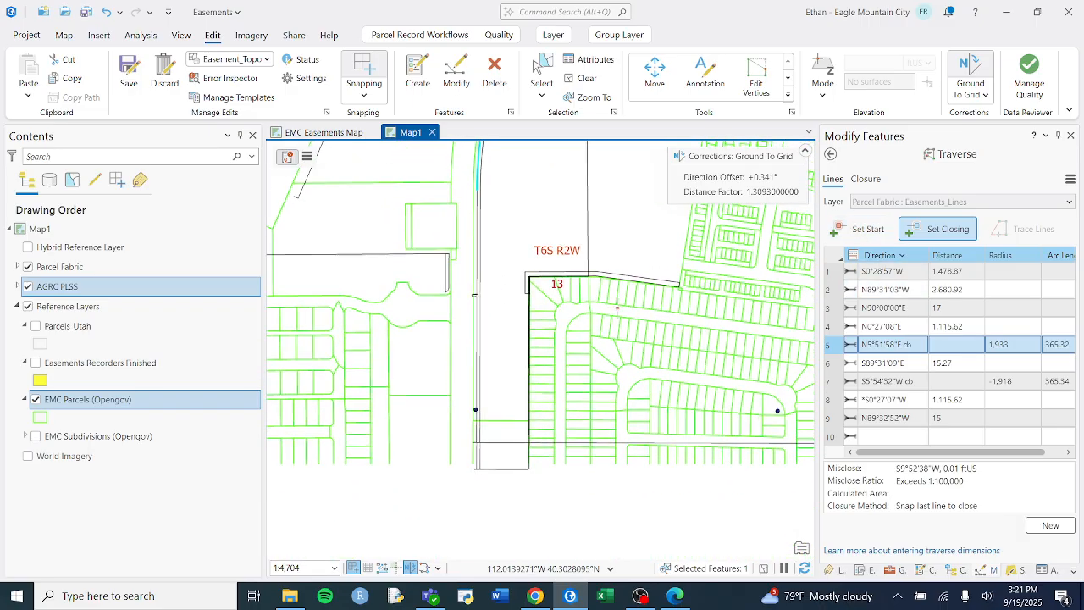
left_click(829, 308)
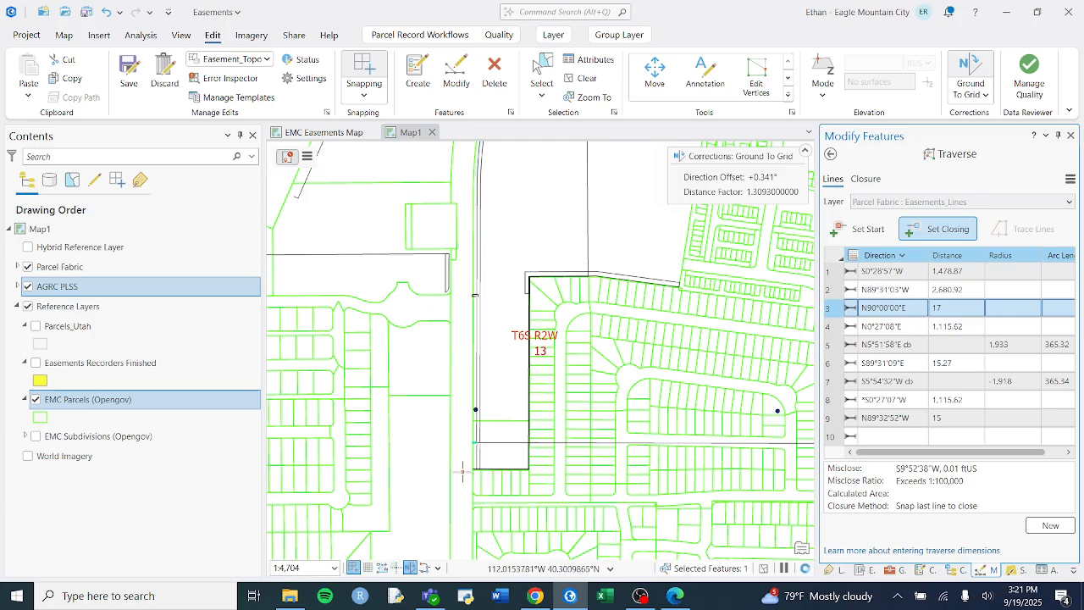
scroll(475, 448, "up", 10)
scroll(579, 385, "up", 6)
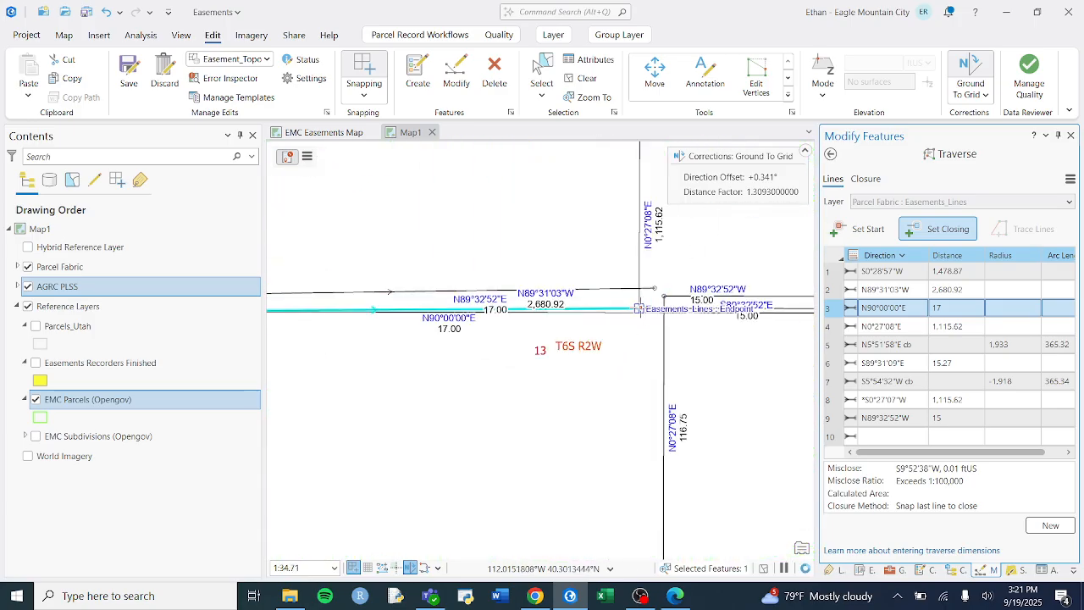
left_click(639, 309)
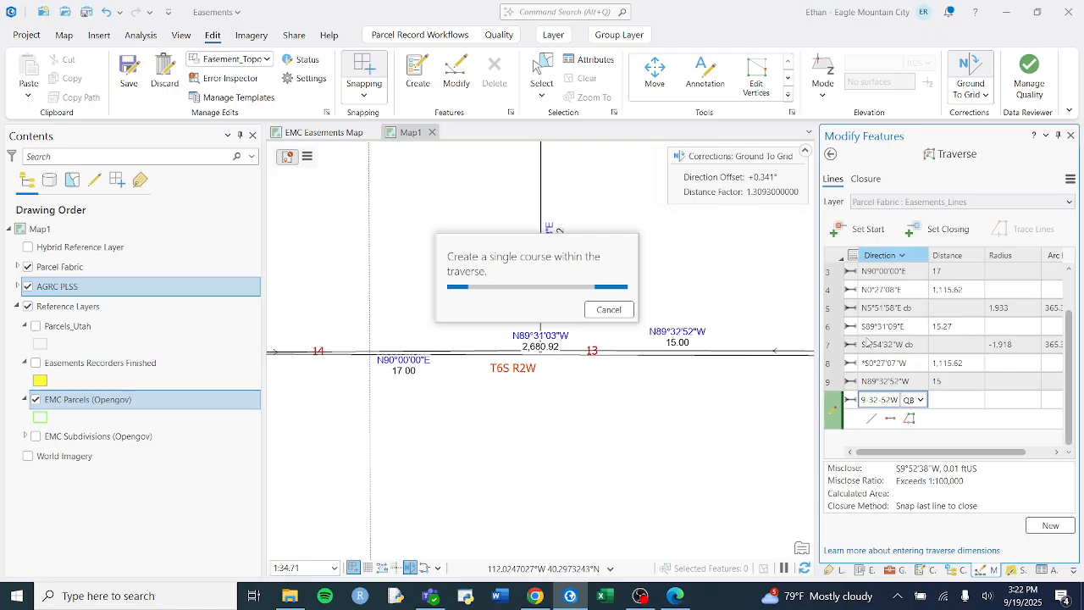
- Delete the first three courses, the tie lines leading to the easement, from the traverse
left_click(836, 277)
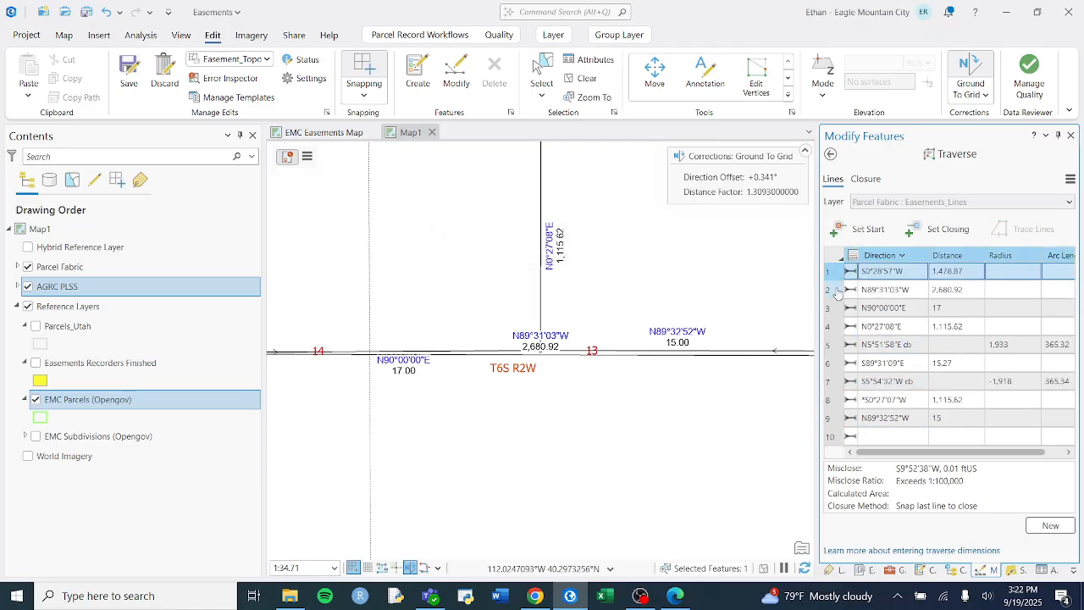
left_click(834, 308, "shift")
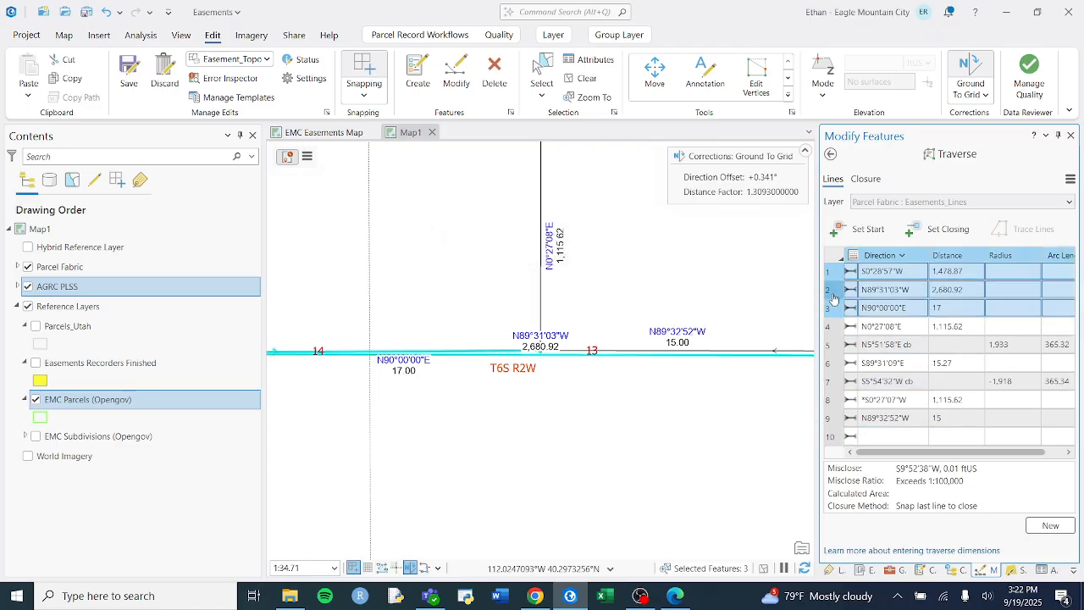
right_click(832, 298)
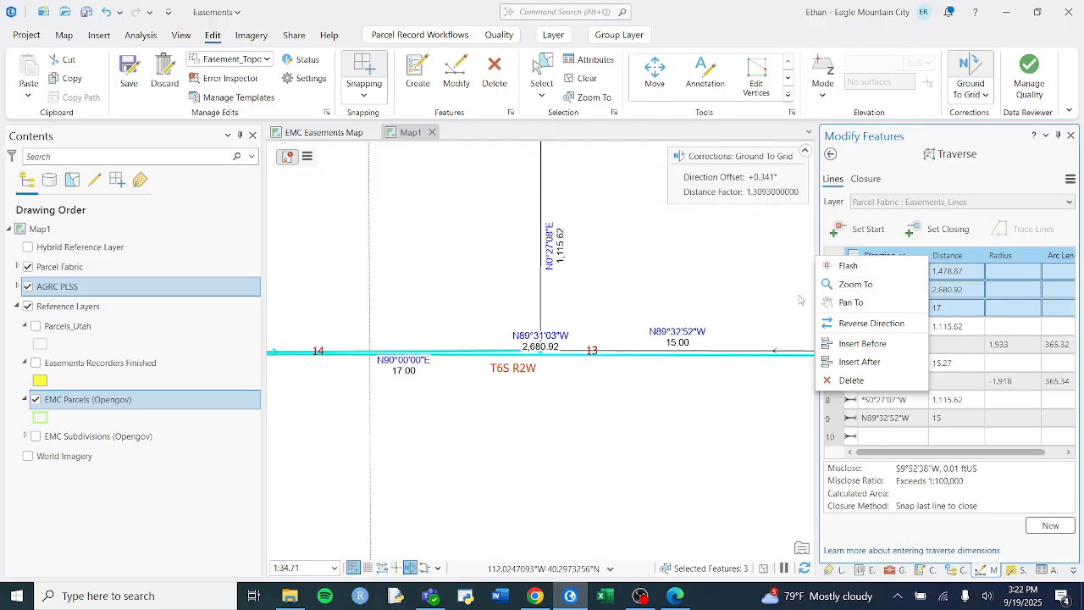
left_click(880, 380)
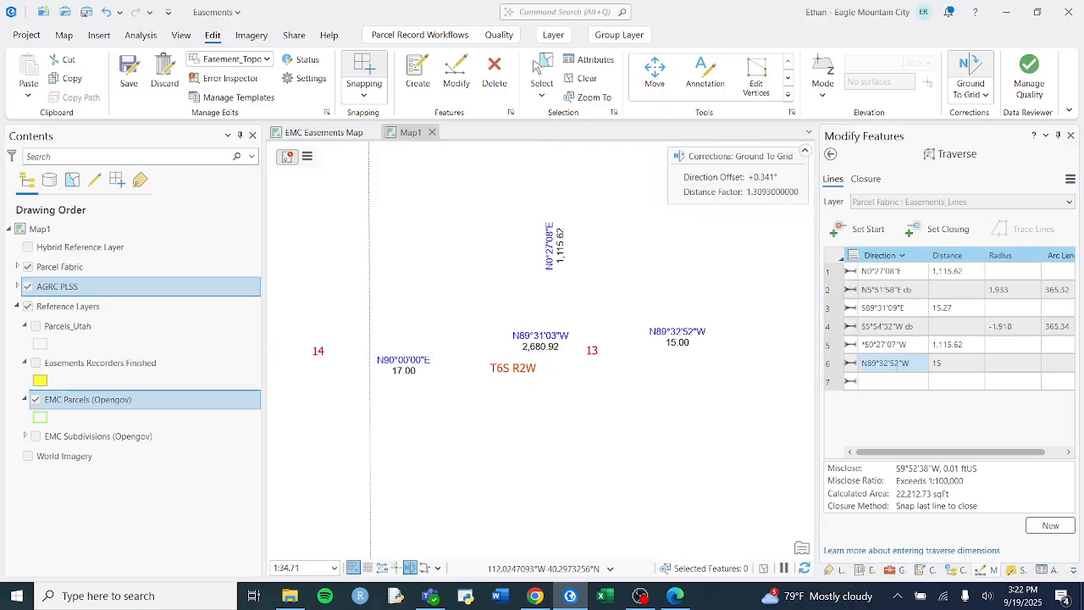
- Zoom to the first remaining course and highlight all six courses to review the easement's extent on the map
left_click(831, 272)
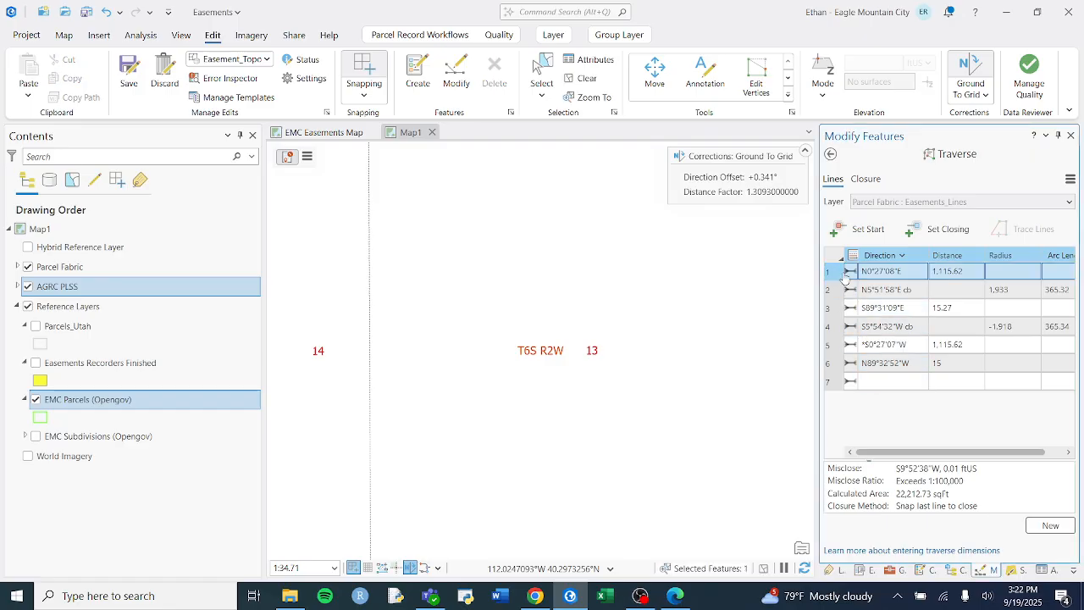
right_click(836, 279)
left_click(855, 172)
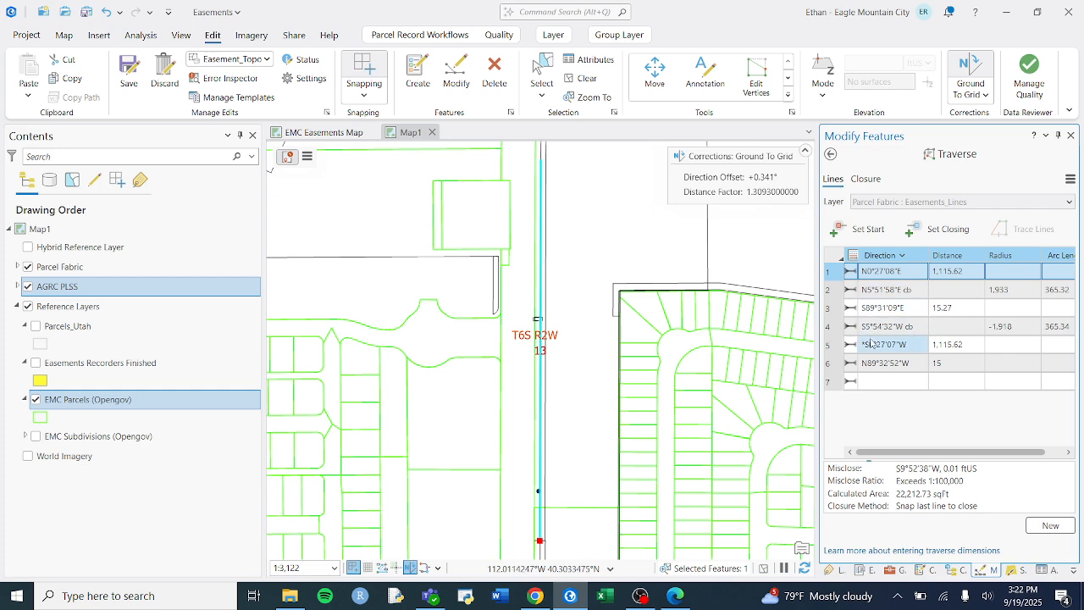
left_click(832, 366, "shift")
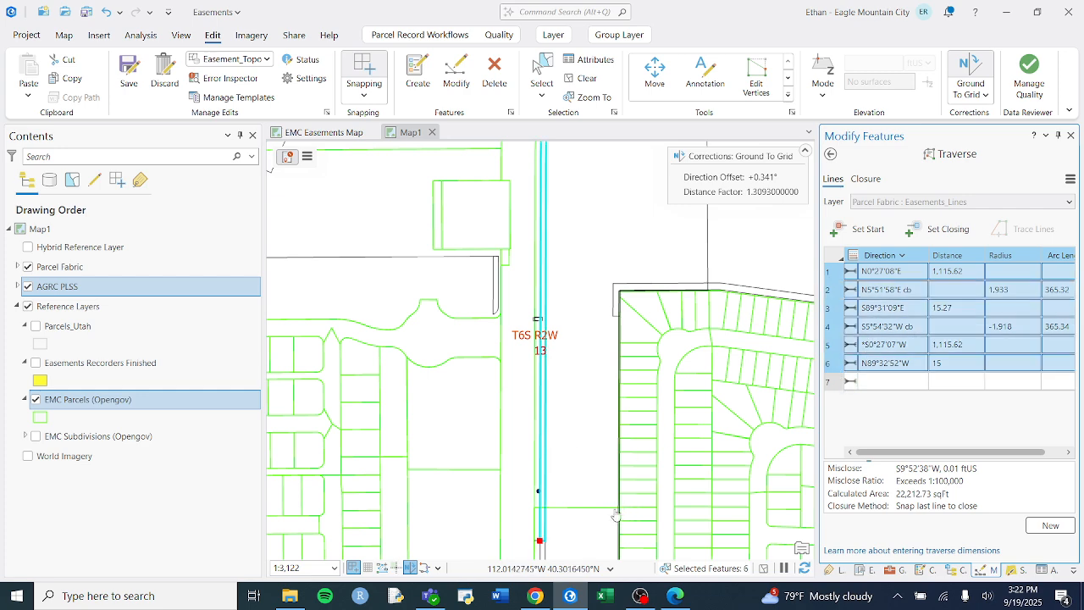
scroll(593, 538, "down", 1)
scroll(593, 539, "down", 2)
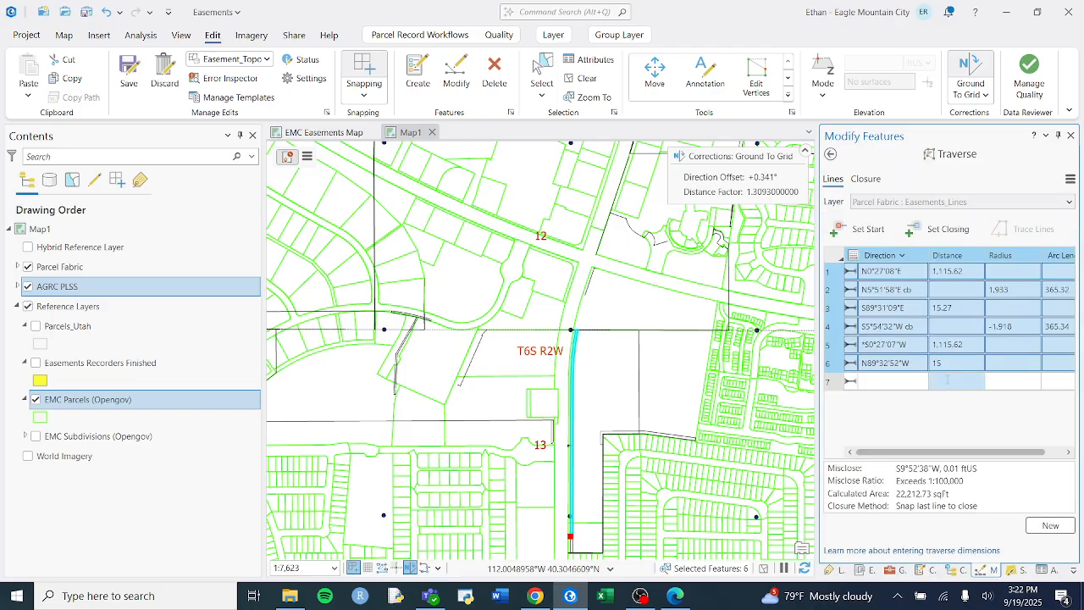
- Set the traverse's closing point at its start point, the southwest corner of the easement
left_click(917, 224)
scroll(570, 534, "up", 6)
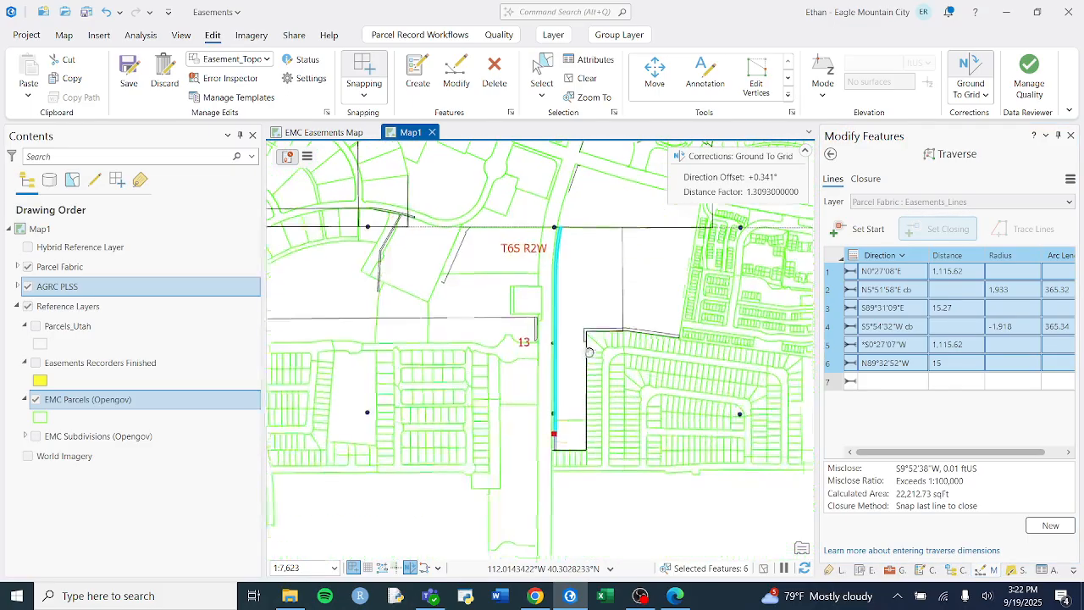
scroll(590, 341, "up", 4)
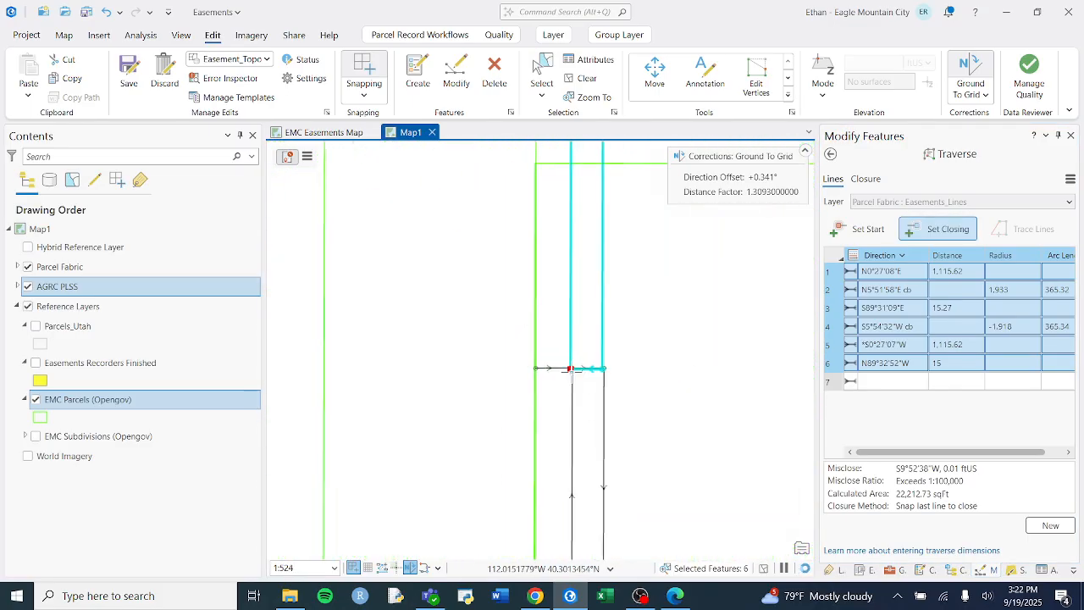
scroll(539, 278, "up", 3)
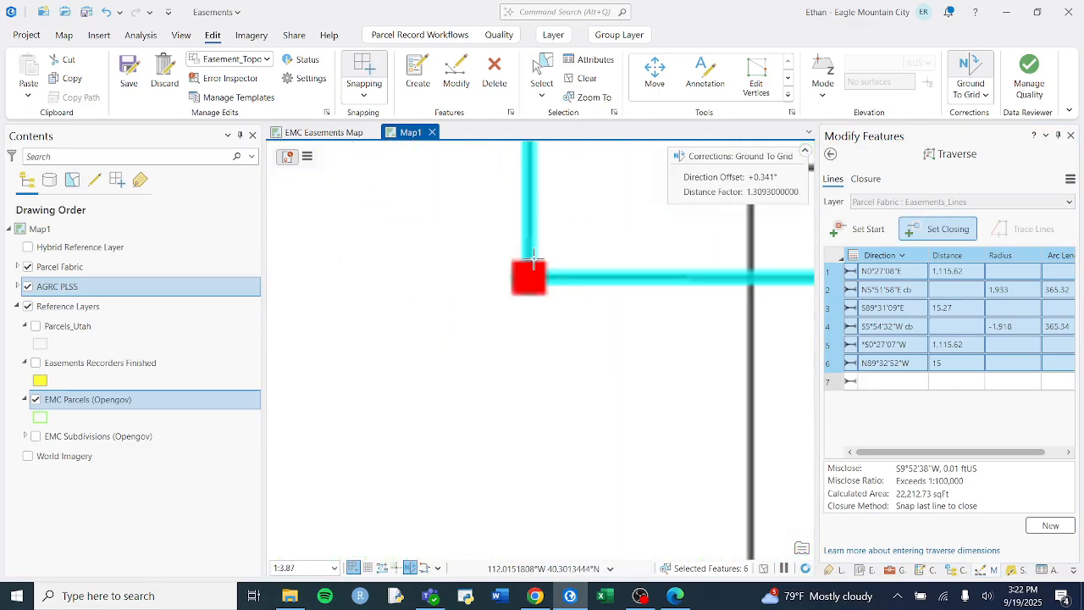
left_click(529, 282)
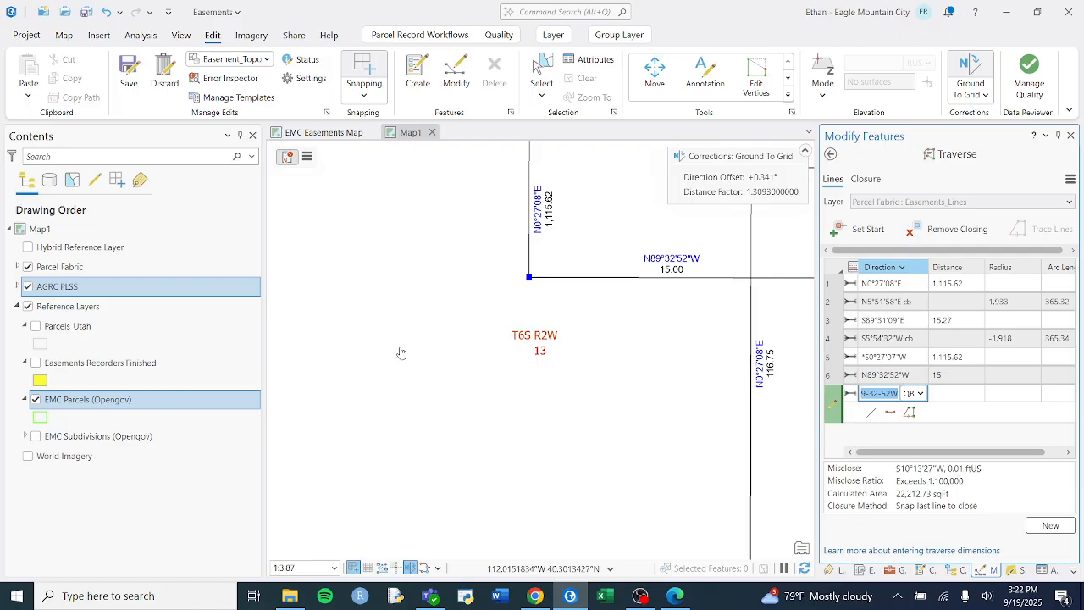
- Show the Easements Recorders Finished layer briefly to compare its polygons with the new easement lines, and hide it again
scroll(466, 382, "down", 5)
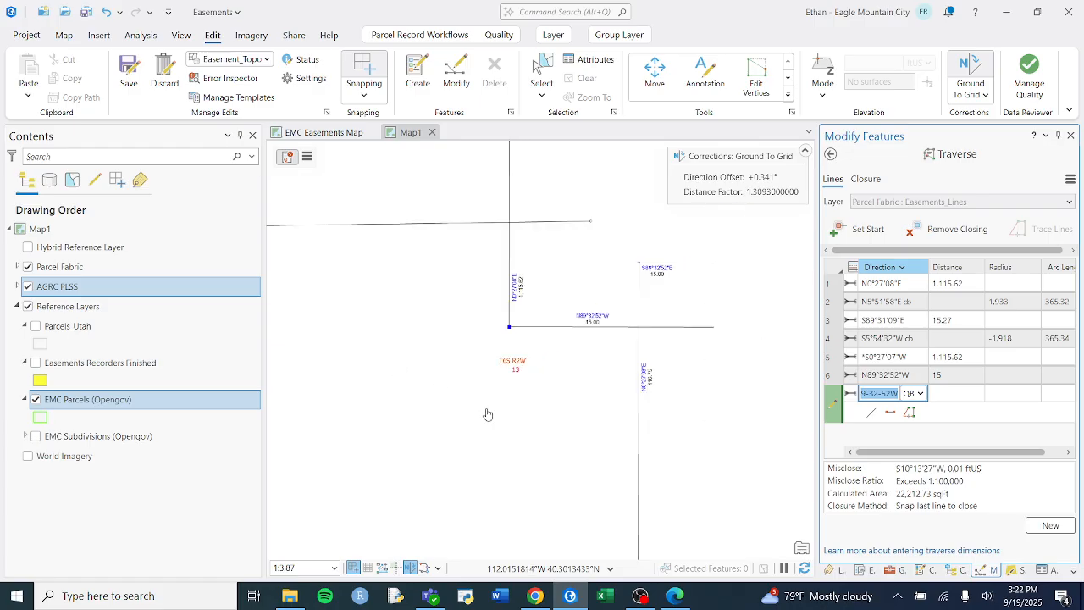
scroll(518, 467, "down", 5)
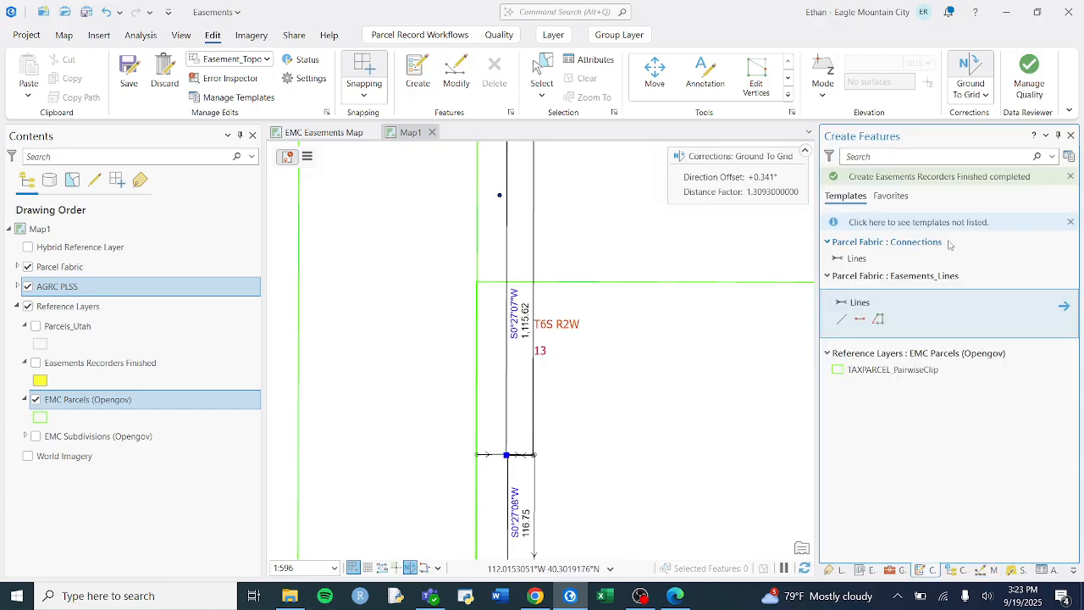
left_click(36, 363)
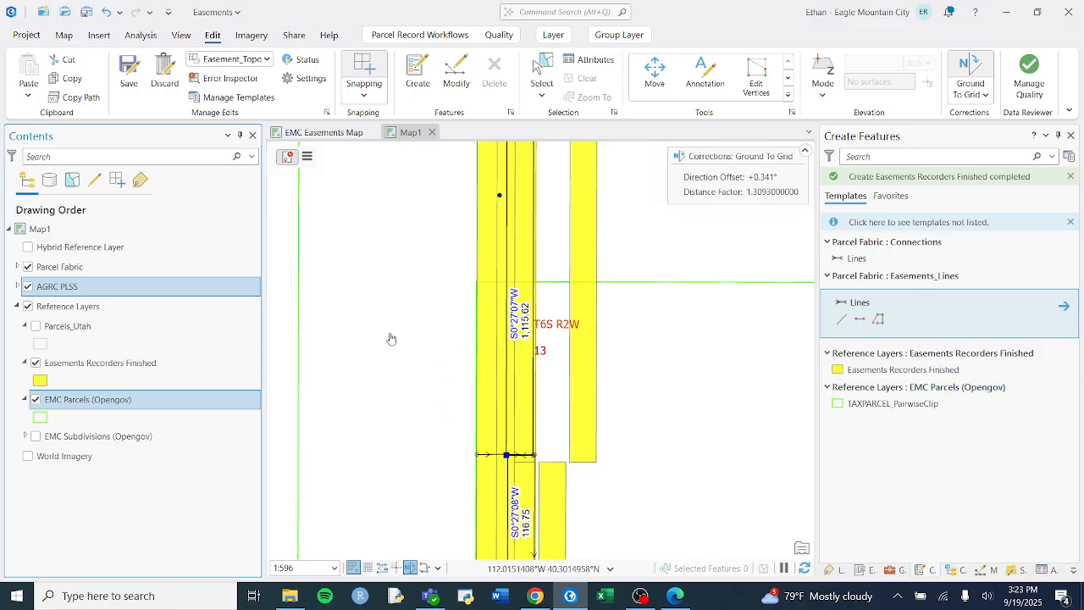
left_click(36, 362)
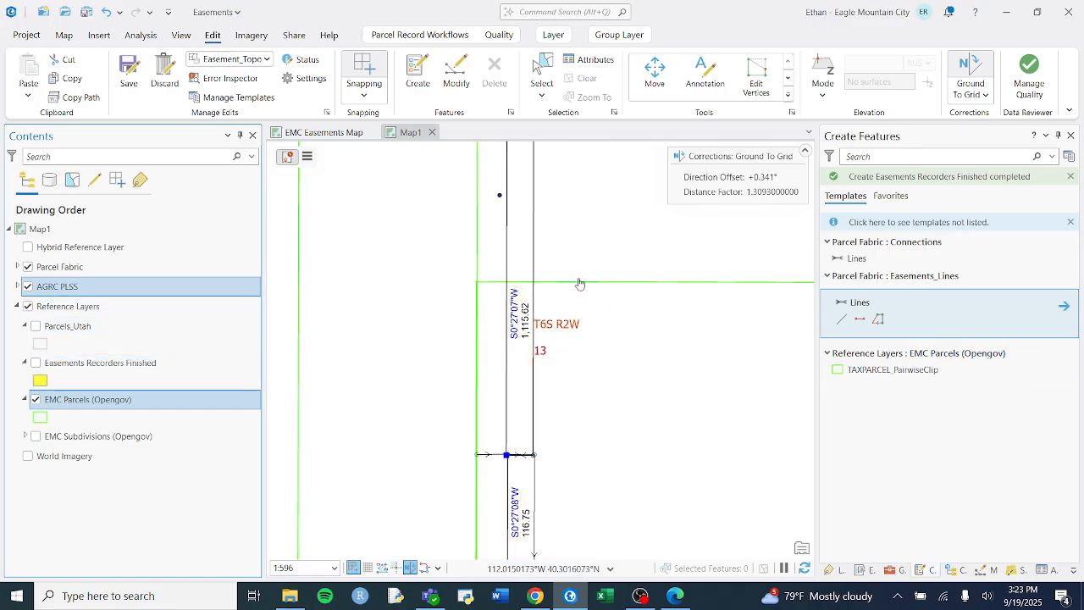
- Activate the Select tool, view the wider area around the easement and save the edits
left_click(542, 73)
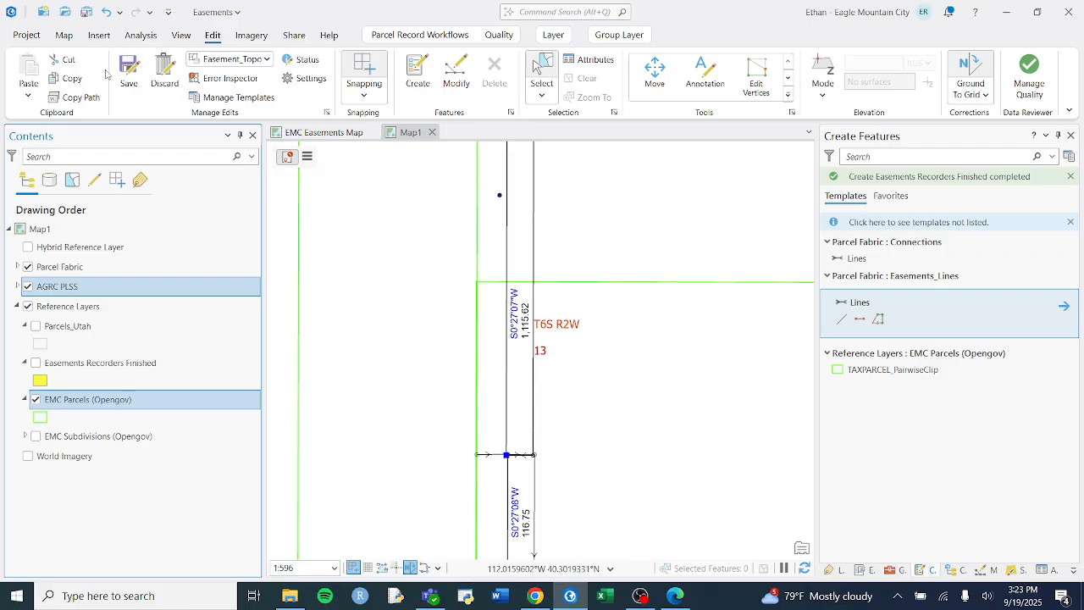
scroll(566, 521, "down", 2)
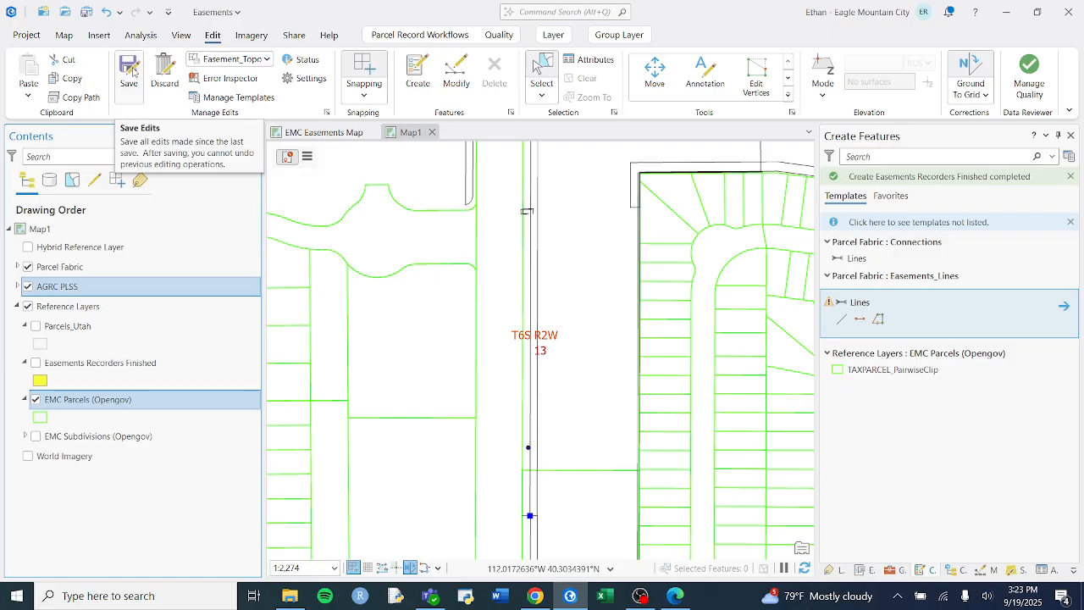
left_click(131, 71)
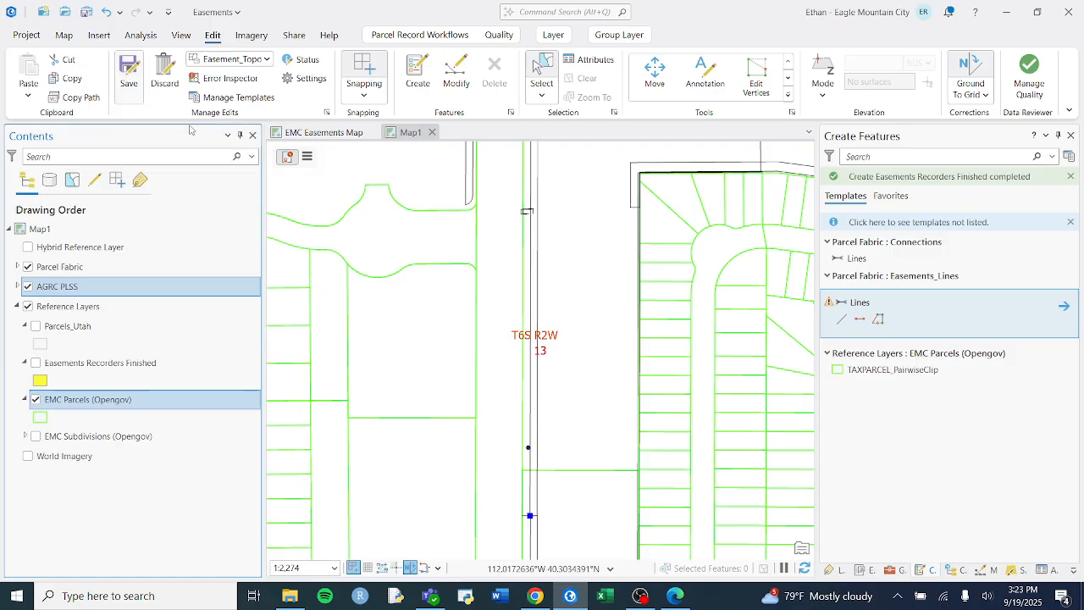